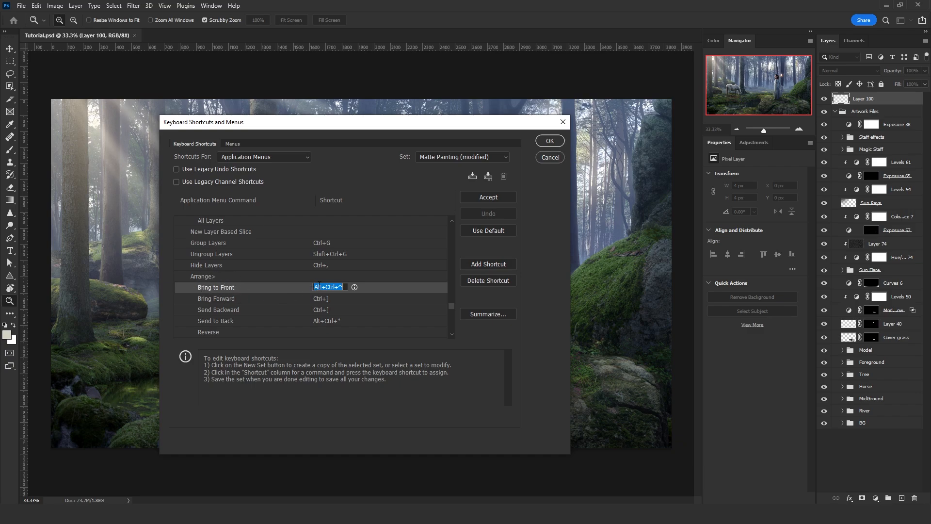
Assign the shortcut Alt+Ctrl+^ to the Bring to Front layer command and accept the shortcut changes.
{"action": "left_click", "coordinate": [343, 286]}
{"action": "left_click_drag", "start_coordinate": [340, 287], "coordinate": [317, 287]}
{"action": "left_click", "coordinate": [344, 287]}
{"action": "left_click", "coordinate": [493, 197]}
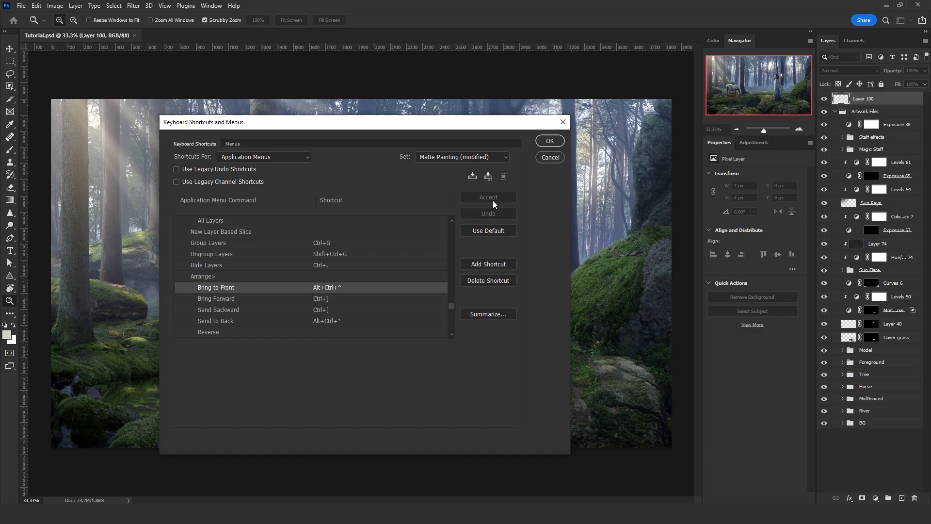
{"action": "left_click", "coordinate": [550, 142]}
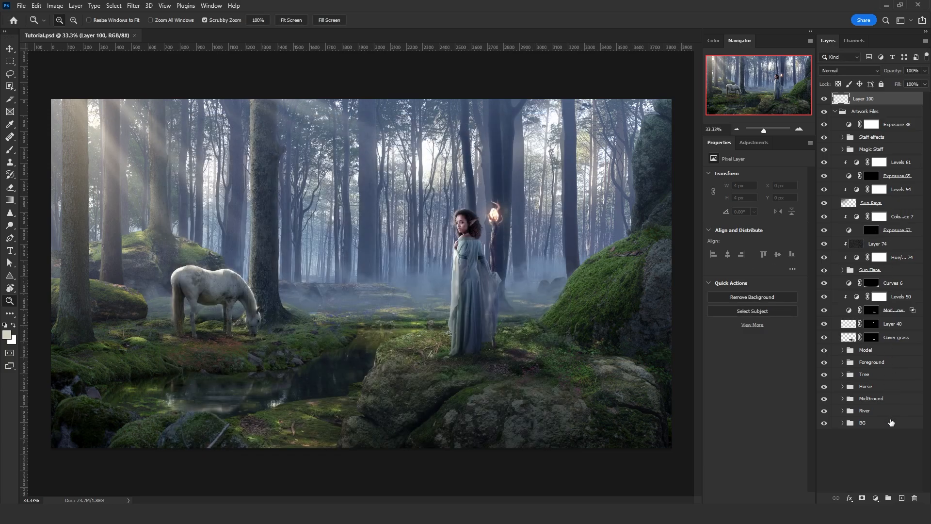
Test the Bring to Front shortcut on a new layer placed below the Artwork Files group, and delete that layer.
{"action": "left_click", "coordinate": [891, 422]}
{"action": "left_click", "coordinate": [901, 498]}
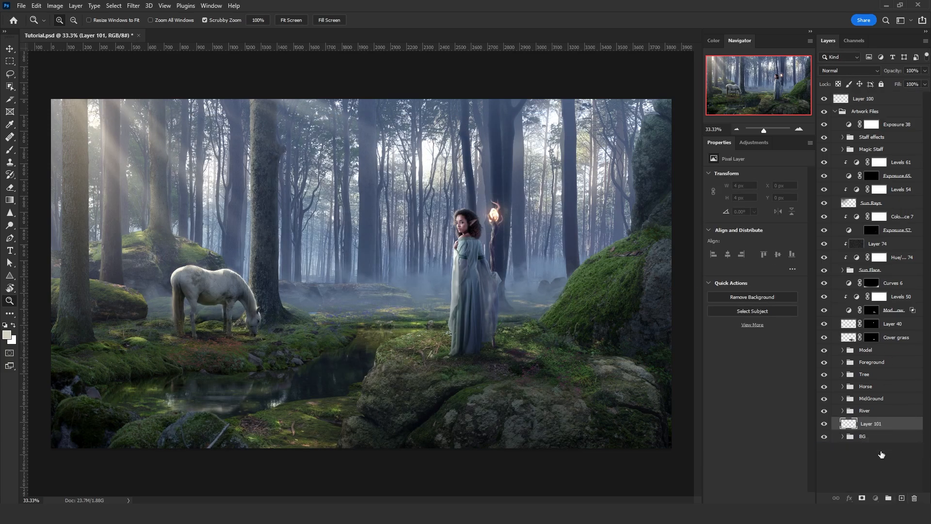
{"action": "left_click_drag", "start_coordinate": [868, 423], "coordinate": [864, 439]}
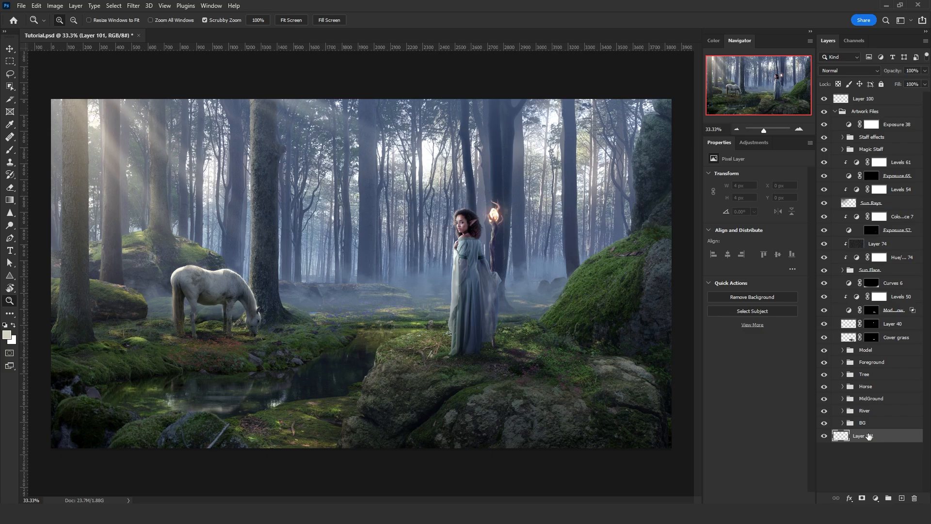
{"action": "key", "text": "ctrl+shift+bracketright"}
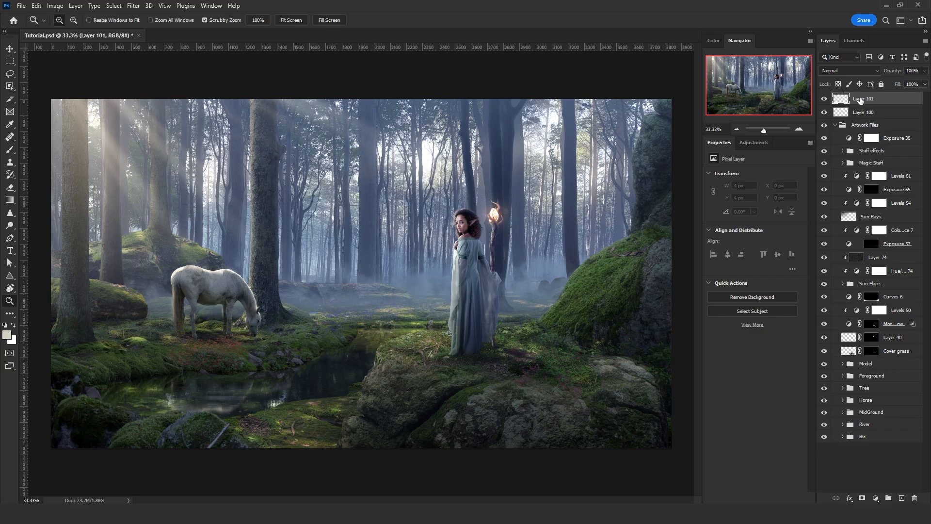
{"action": "key", "text": "Delete"}
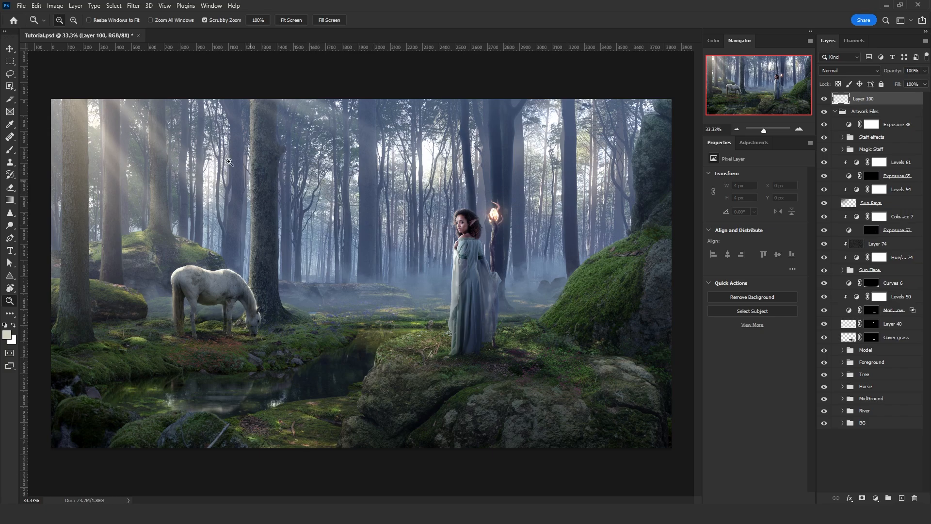
Fill Layer 100 with black in Normal mode at 100% opacity.
{"action": "left_click", "coordinate": [8, 52]}
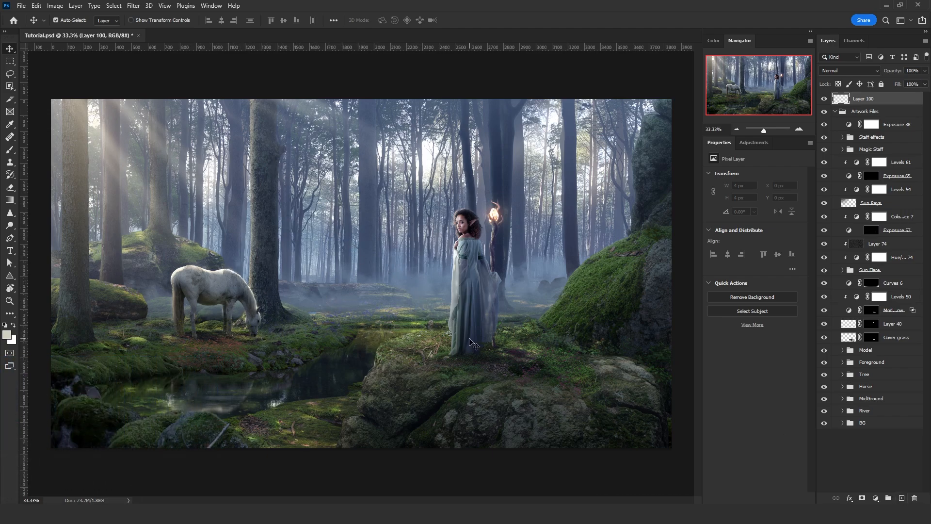
{"action": "key", "text": "shift+F5"}
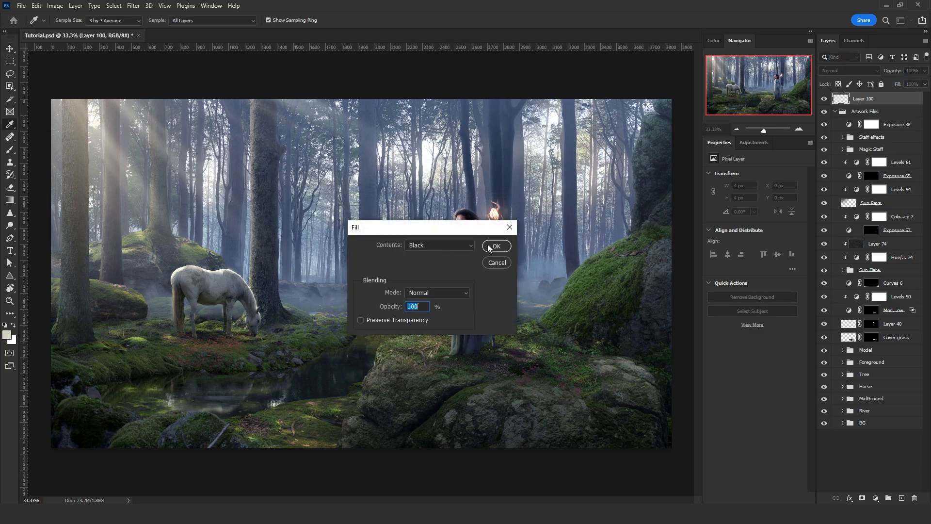
{"action": "left_click", "coordinate": [494, 245]}
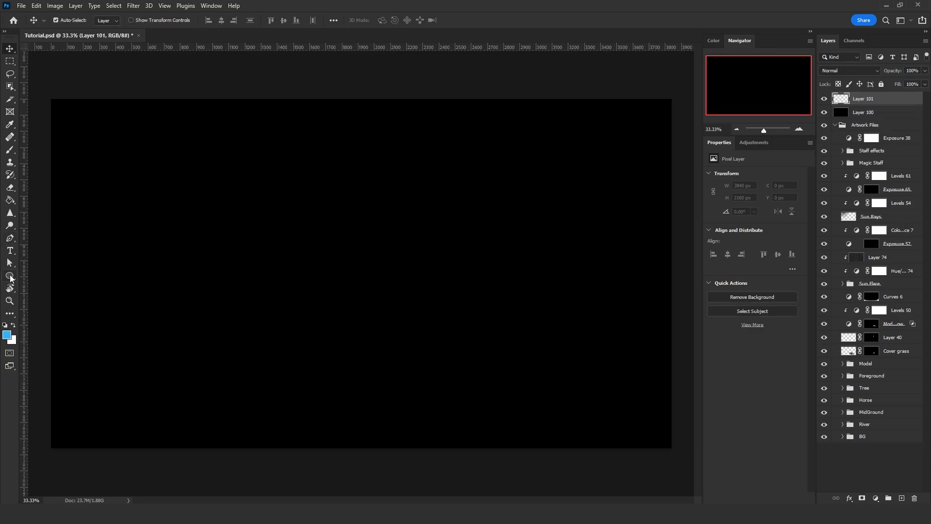
Draw a blue circle about 1284 px in diameter above the black layer and move it near the middle of the canvas.
{"action": "left_click", "coordinate": [10, 277]}
{"action": "left_click_drag", "start_coordinate": [269, 148], "coordinate": [476, 354]}
{"action": "left_click", "coordinate": [10, 48]}
{"action": "left_click_drag", "start_coordinate": [395, 265], "coordinate": [373, 261]}
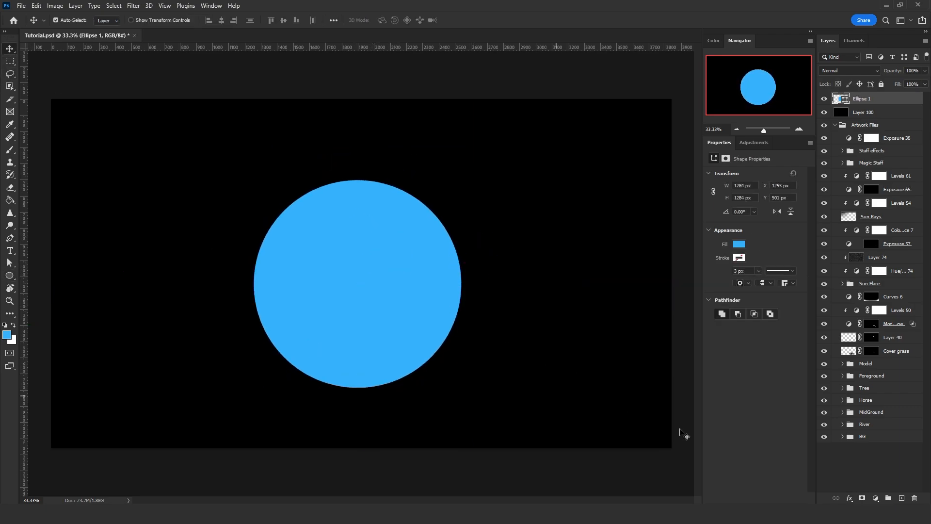
{"action": "left_click", "coordinate": [874, 118]}
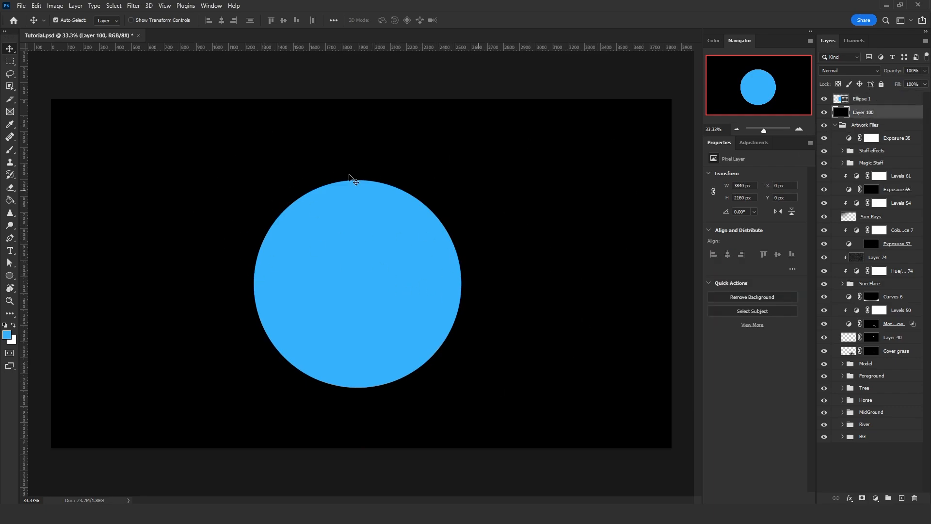
{"action": "left_click_drag", "start_coordinate": [418, 285], "coordinate": [420, 275]}
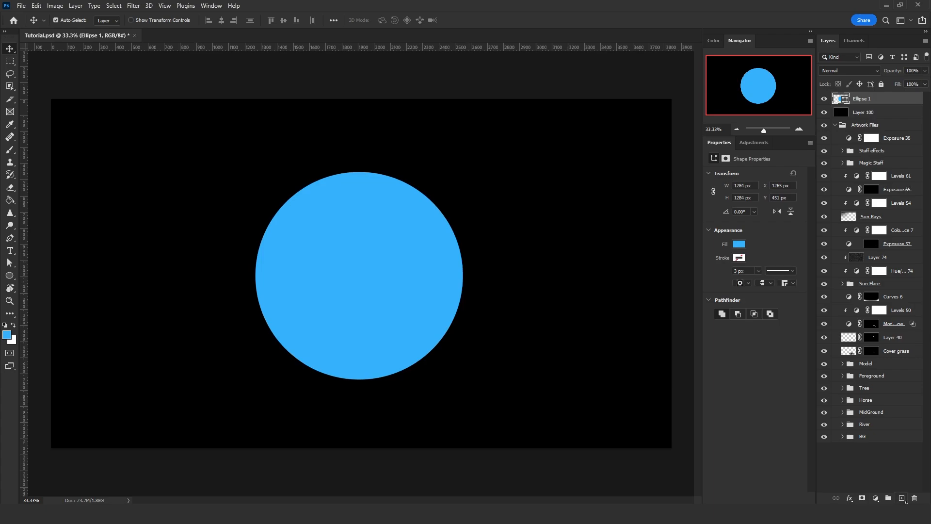
On a new layer, brush a solid white patch about 623 by 554 px over the circle's upper left, using 100% flow.
{"action": "left_click", "coordinate": [902, 498]}
{"action": "left_click", "coordinate": [11, 152]}
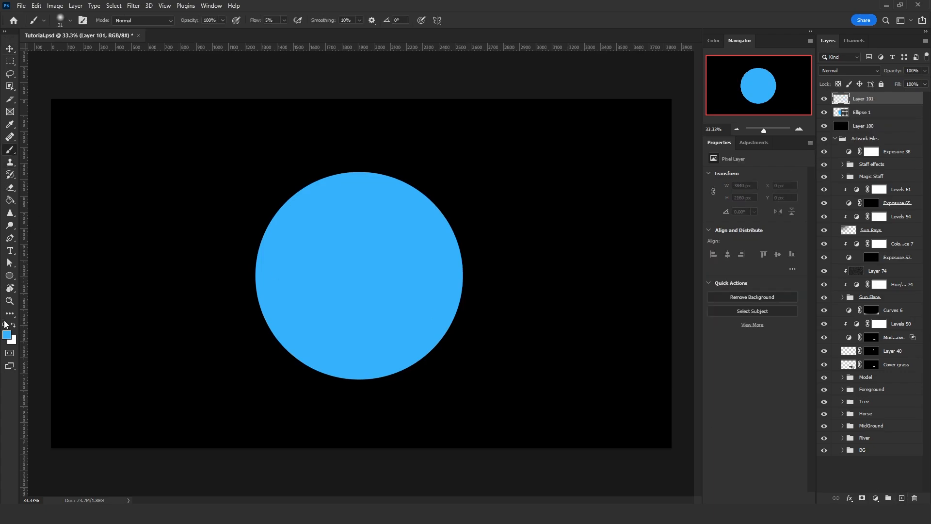
{"action": "left_click", "coordinate": [14, 326]}
{"action": "mouse_move", "coordinate": [205, 178]}
{"action": "left_mouse_down"}
{"action": "mouse_move", "coordinate": [215, 182]}
{"action": "mouse_move", "coordinate": [212, 263]}
{"action": "left_mouse_up"}
{"action": "left_click", "coordinate": [284, 20]}
{"action": "left_click_drag", "start_coordinate": [286, 32], "coordinate": [378, 39]}
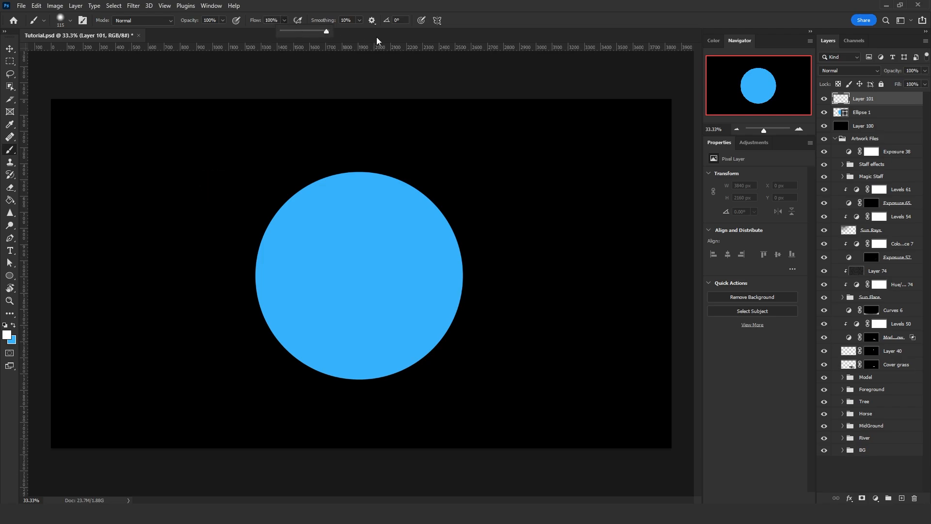
{"action": "left_click_drag", "start_coordinate": [364, 188], "coordinate": [358, 387]}
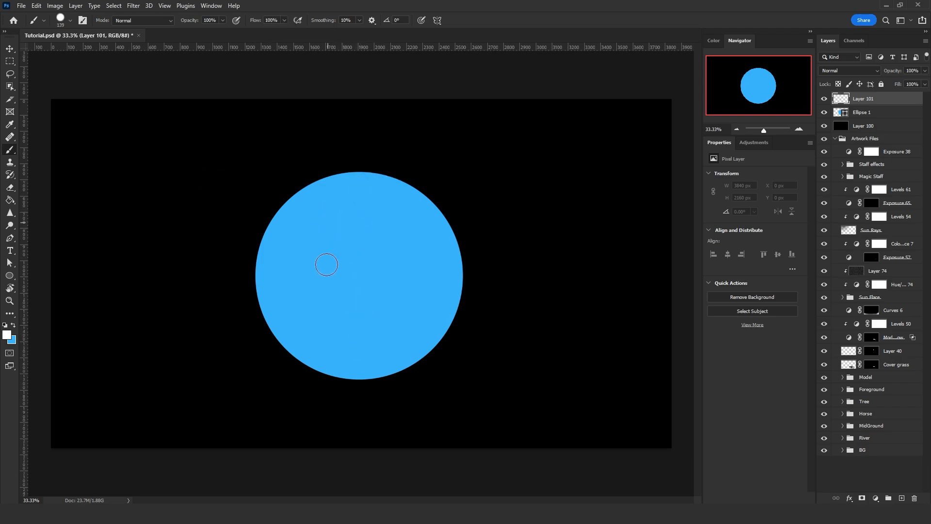
{"action": "mouse_move", "coordinate": [297, 249]}
{"action": "left_mouse_down"}
{"action": "mouse_move", "coordinate": [325, 211]}
{"action": "mouse_move", "coordinate": [270, 242]}
{"action": "mouse_move", "coordinate": [303, 251]}
{"action": "mouse_move", "coordinate": [370, 230]}
{"action": "mouse_move", "coordinate": [303, 270]}
{"action": "left_mouse_up"}
{"action": "left_click", "coordinate": [9, 49]}
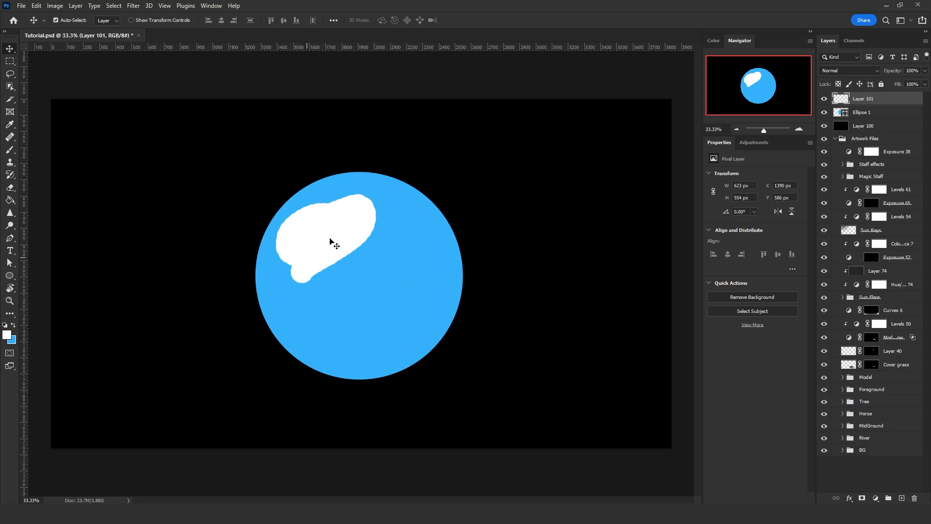
Add a new layer directly above Ellipse 1 and fill it with black at 100% opacity.
{"action": "left_click", "coordinate": [881, 112]}
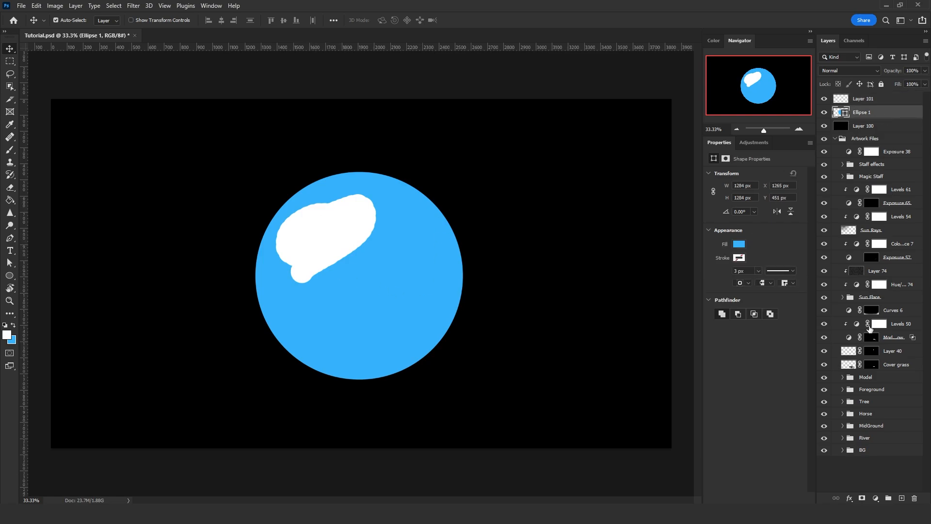
{"action": "left_click", "coordinate": [901, 497]}
{"action": "key", "text": "shift+F5"}
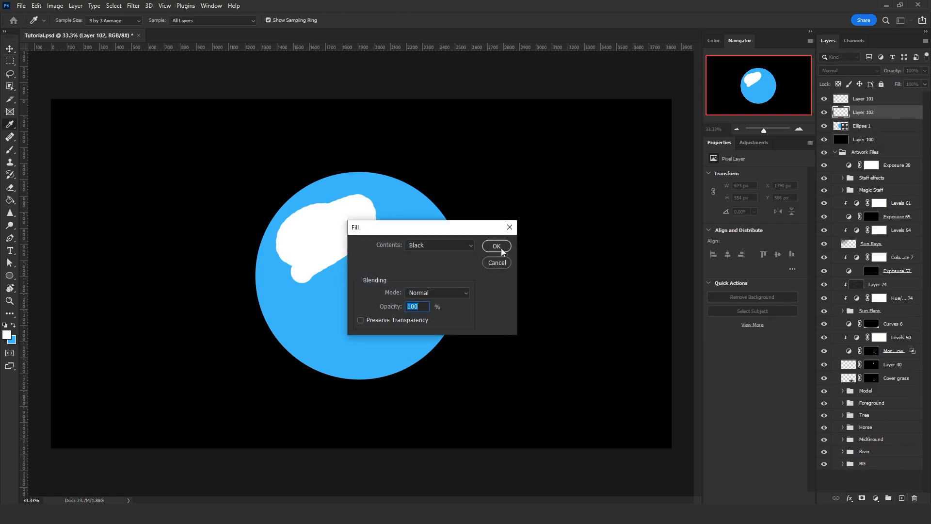
{"action": "left_click", "coordinate": [494, 246]}
{"action": "key", "text": "v"}
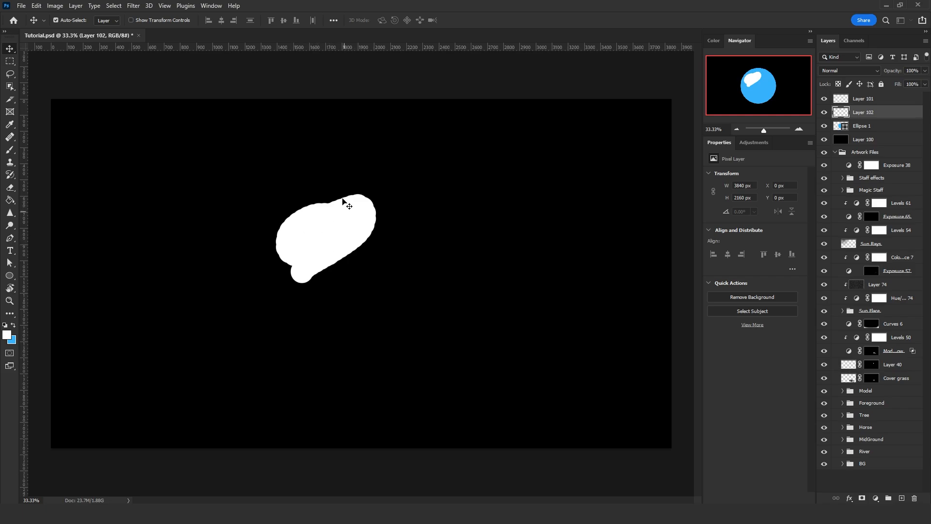
{"action": "key", "text": "b"}
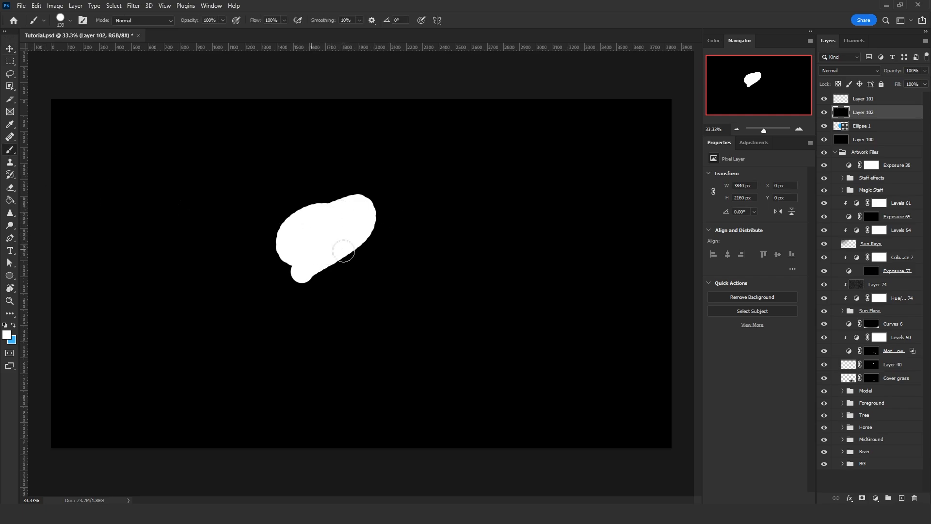
Merge the white patch layer with the black layer beneath it.
{"action": "left_click", "coordinate": [868, 100], "text": "shift"}
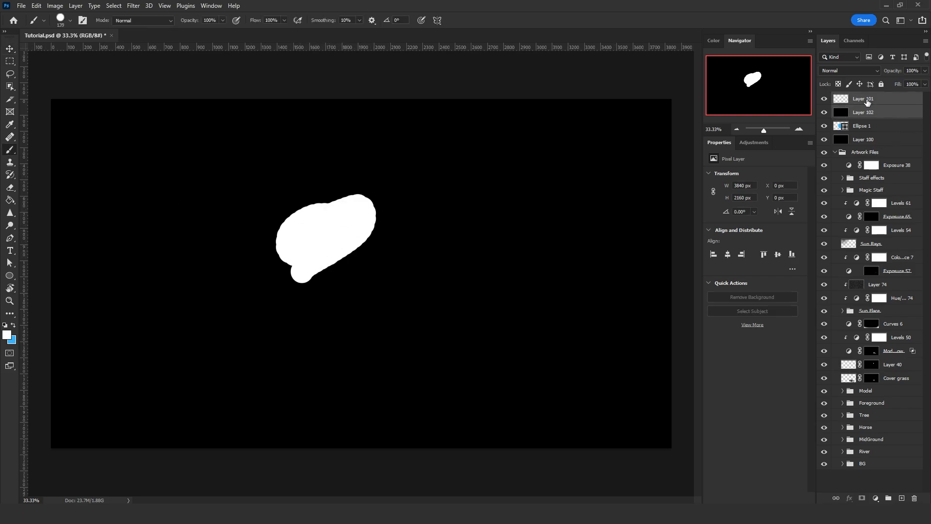
{"action": "key", "text": "ctrl+e"}
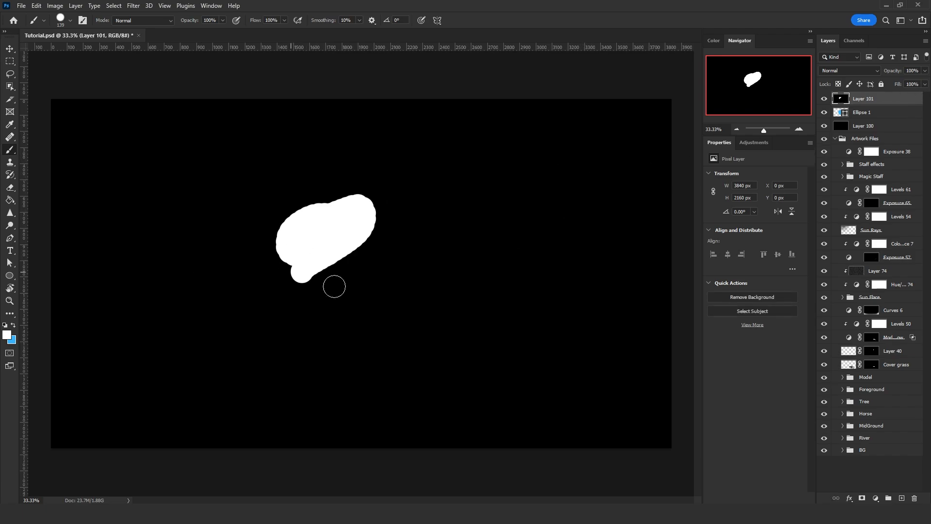
{"action": "left_click", "coordinate": [10, 51]}
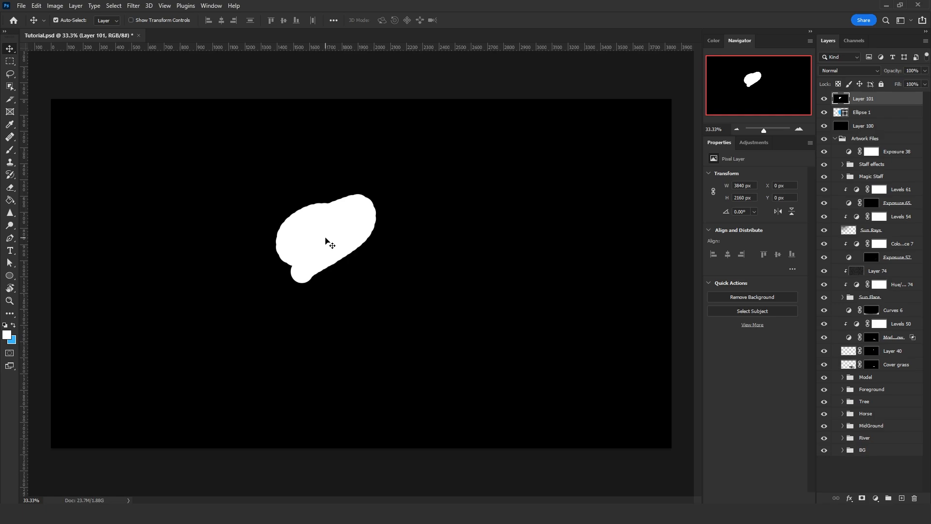
{"action": "key", "text": "ctrl+a"}
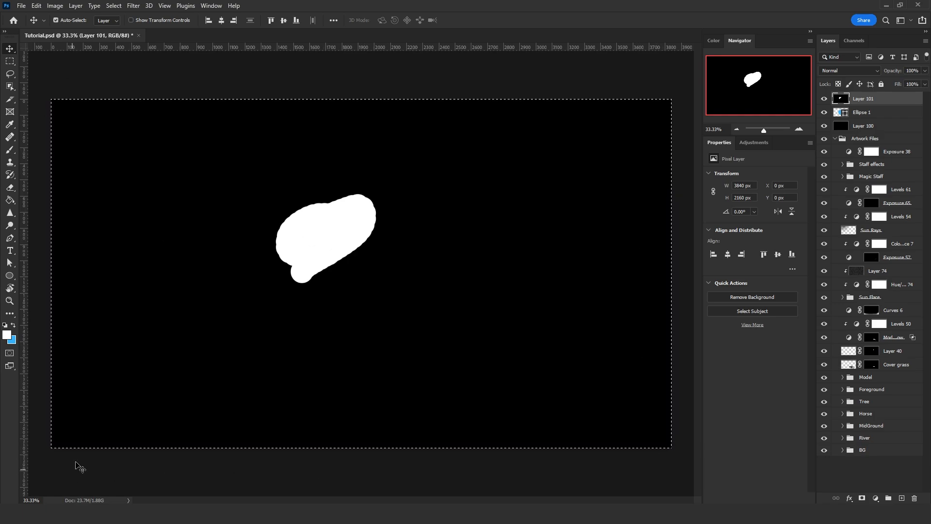
{"action": "key", "text": "l"}
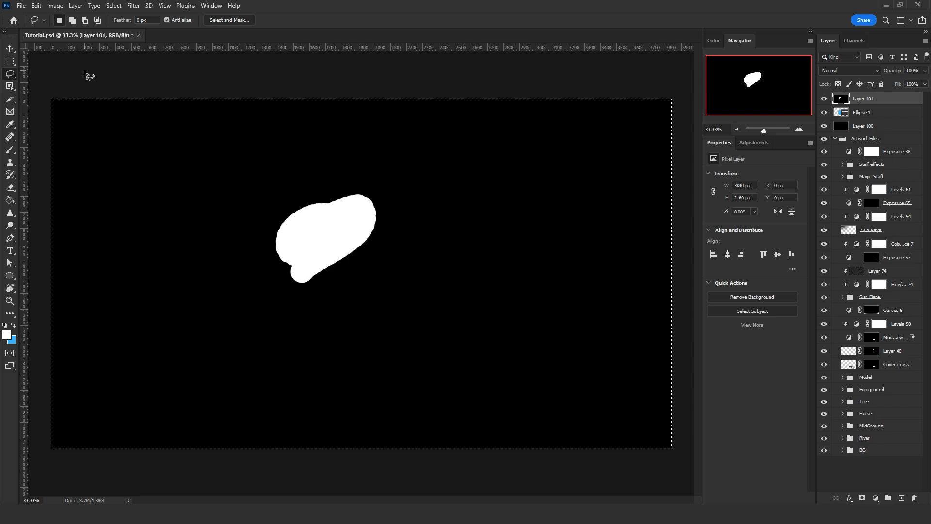
{"action": "key", "text": "ctrl+d"}
Select the entire canvas and copy the merged black-and-white layer's content.
{"action": "left_click", "coordinate": [115, 6]}
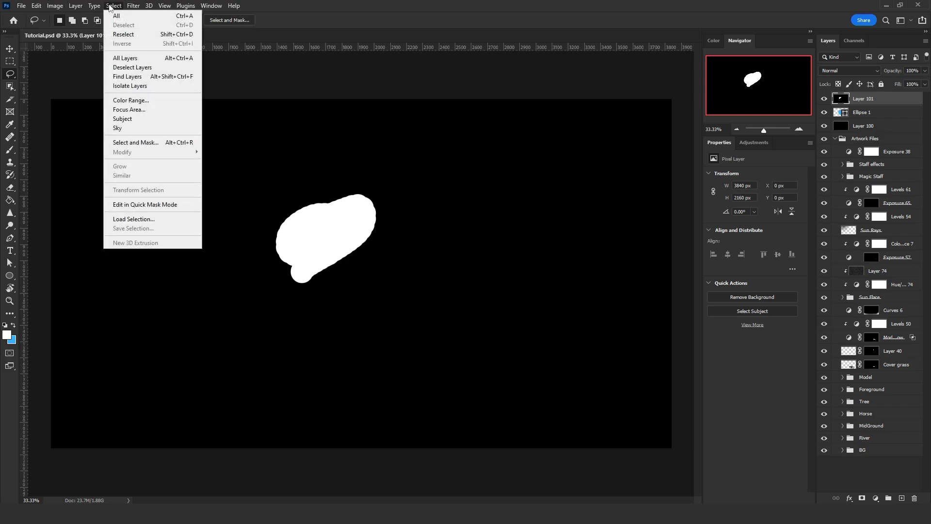
{"action": "left_click", "coordinate": [137, 17]}
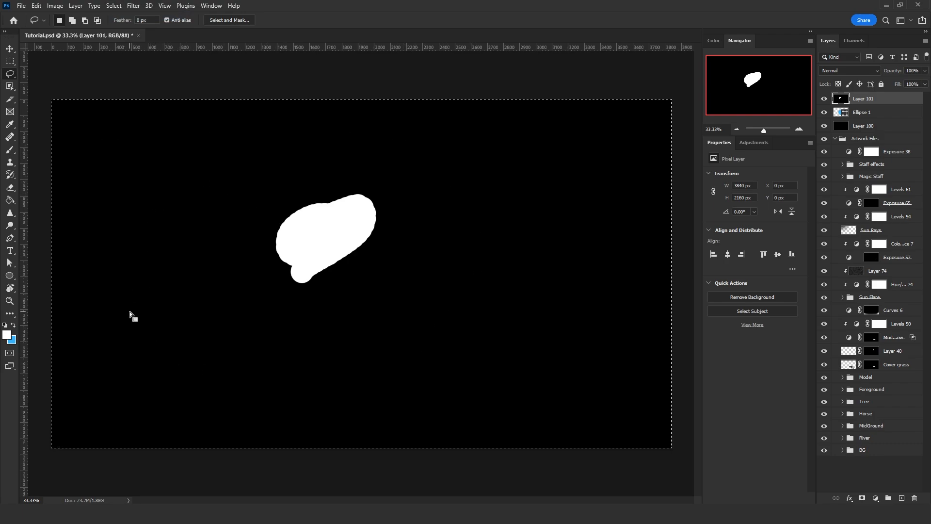
{"action": "left_click", "coordinate": [37, 7]}
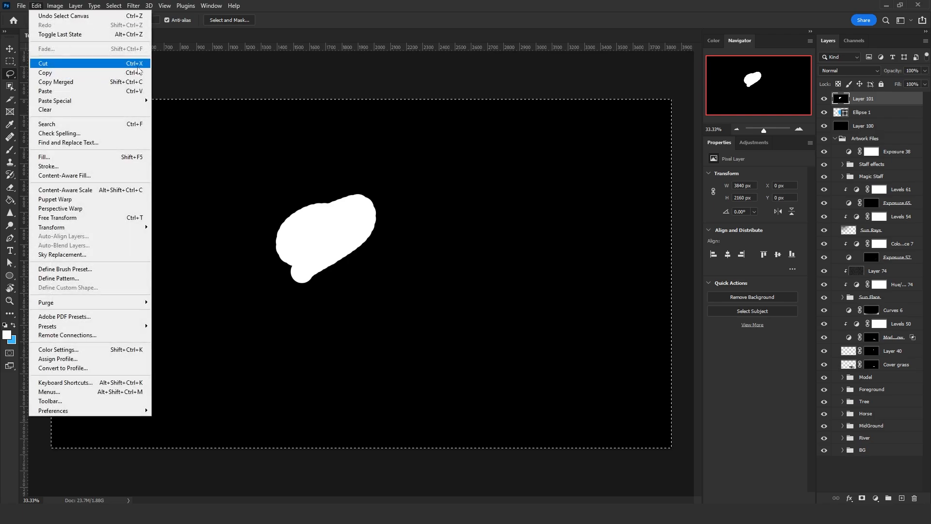
{"action": "left_click", "coordinate": [79, 73]}
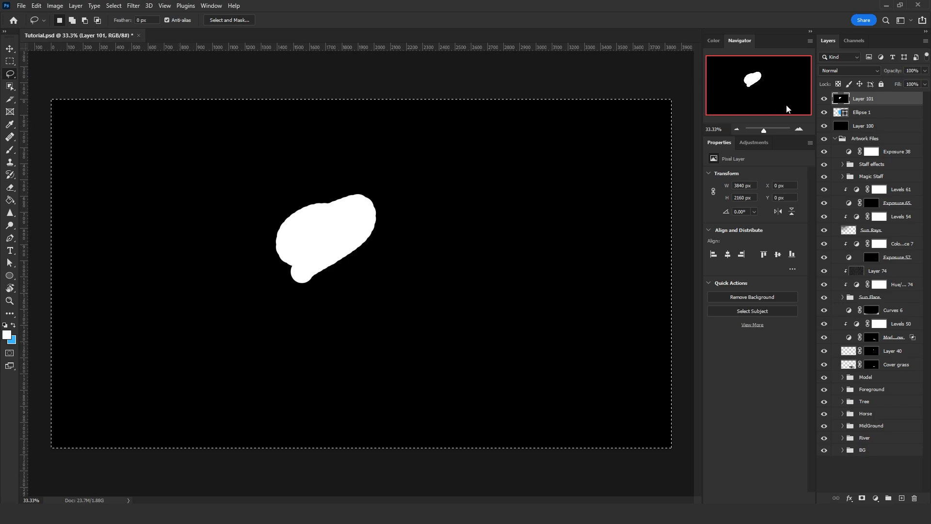
Hide Layer 101 and add a layer mask to the Ellipse 1 layer.
{"action": "left_click", "coordinate": [824, 98]}
{"action": "left_click", "coordinate": [381, 115]}
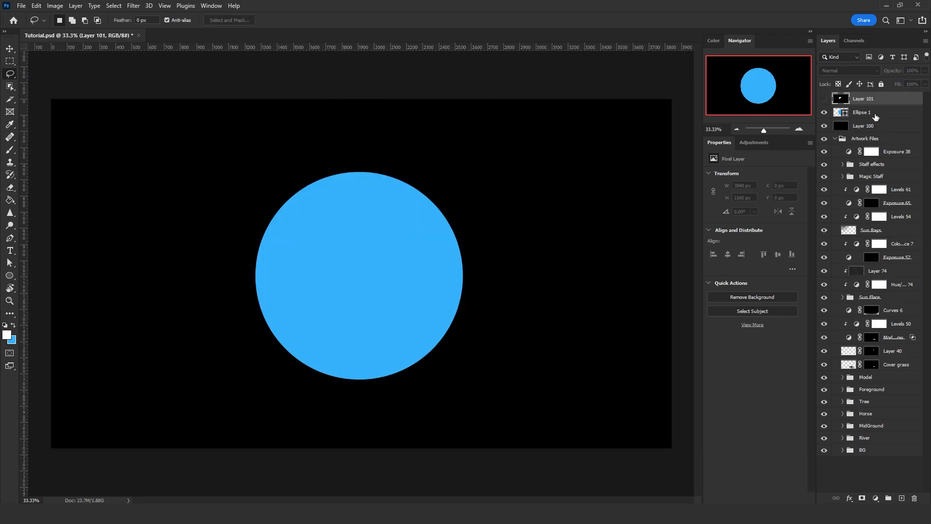
{"action": "left_click", "coordinate": [868, 114]}
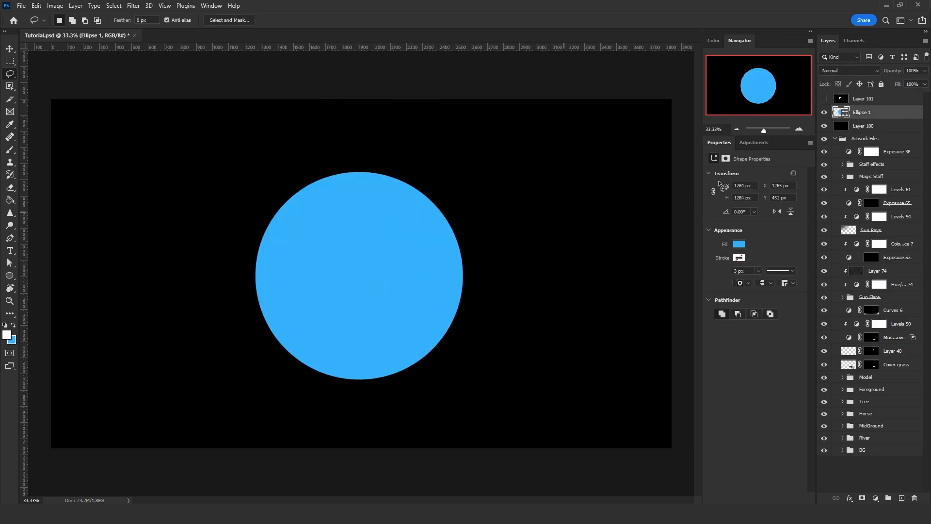
{"action": "left_click", "coordinate": [863, 498]}
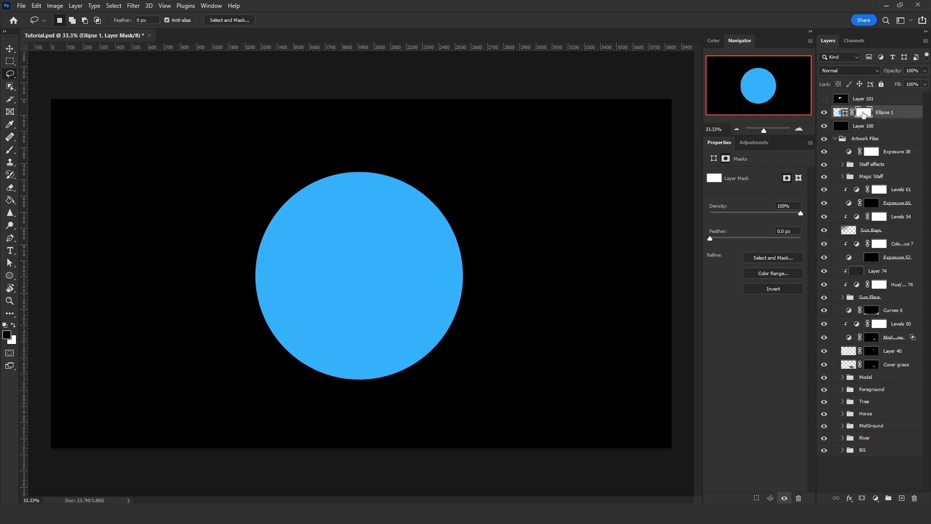
Display the Ellipse 1 layer mask on the canvas and select its entire area.
{"action": "left_click", "coordinate": [863, 113], "text": "alt"}
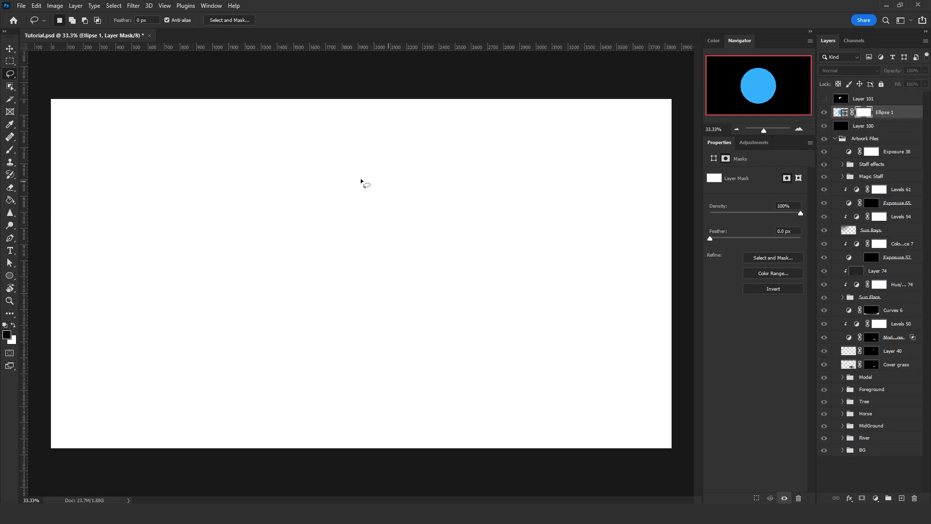
{"action": "left_click", "coordinate": [114, 6]}
{"action": "left_click", "coordinate": [120, 18]}
Try pasting the copied black-and-white image into the Ellipse 1 mask, and undo the paste.
{"action": "key", "text": "ctrl+v"}
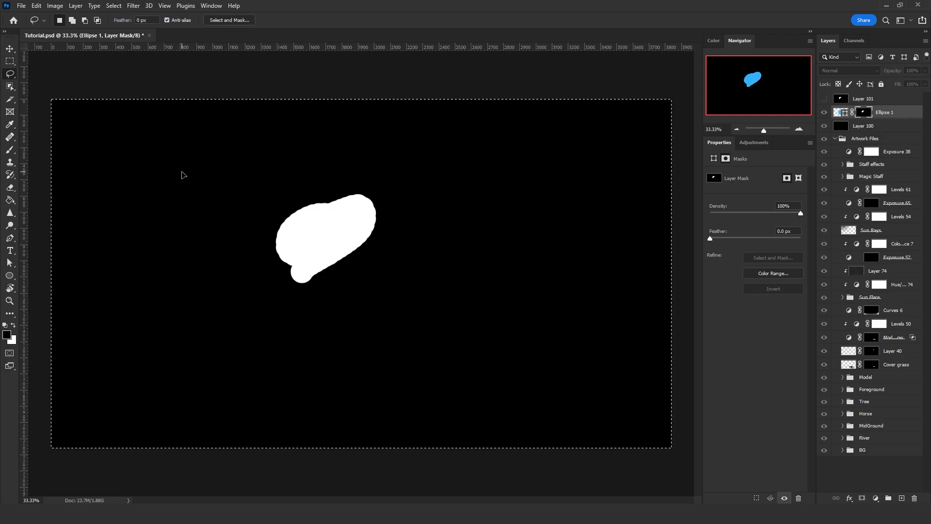
{"action": "key", "text": "ctrl+z"}
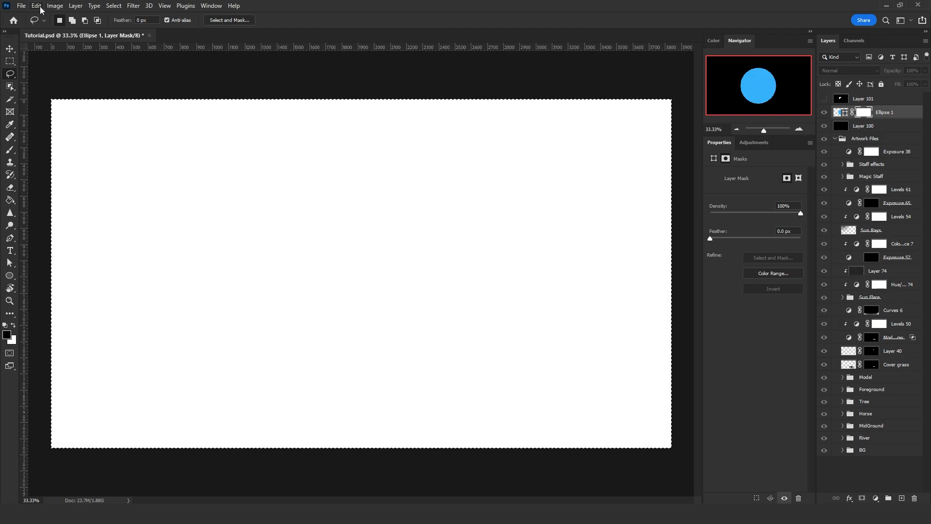
Paste the copied black-and-white image into the Ellipse 1 layer mask and return to the normal layer view.
{"action": "left_click", "coordinate": [36, 6]}
{"action": "left_click", "coordinate": [50, 92]}
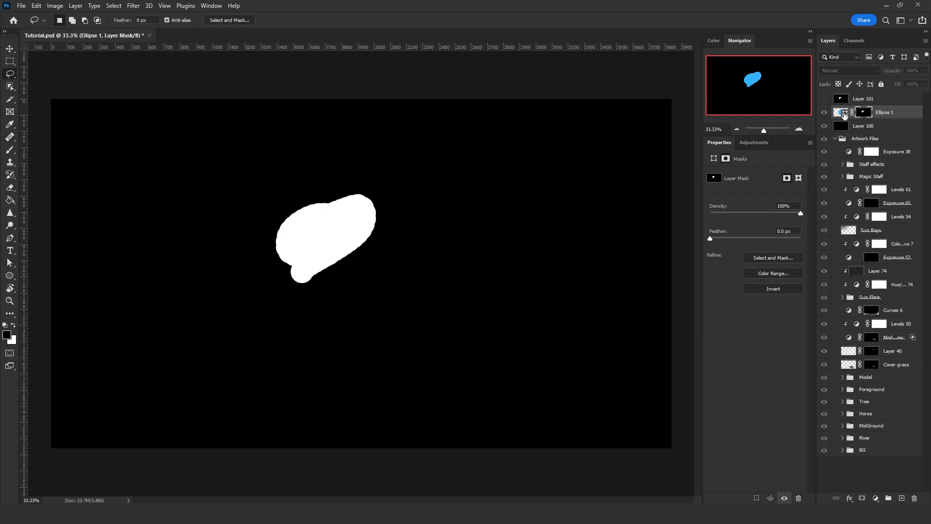
{"action": "left_click", "coordinate": [841, 113]}
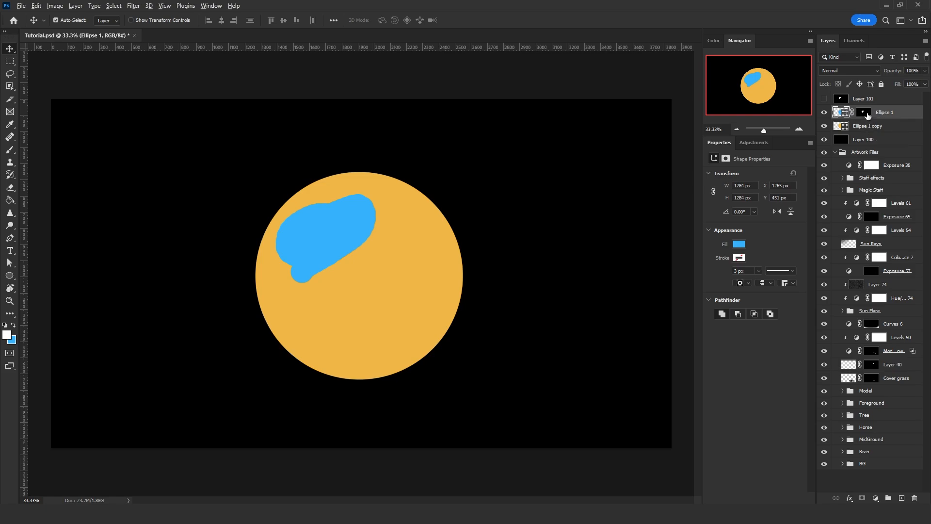
Copy the Ellipse 1 mask onto the Ellipse 1 copy layer and hide Ellipse 1.
{"action": "left_click_drag", "start_coordinate": [864, 115], "coordinate": [868, 127]}
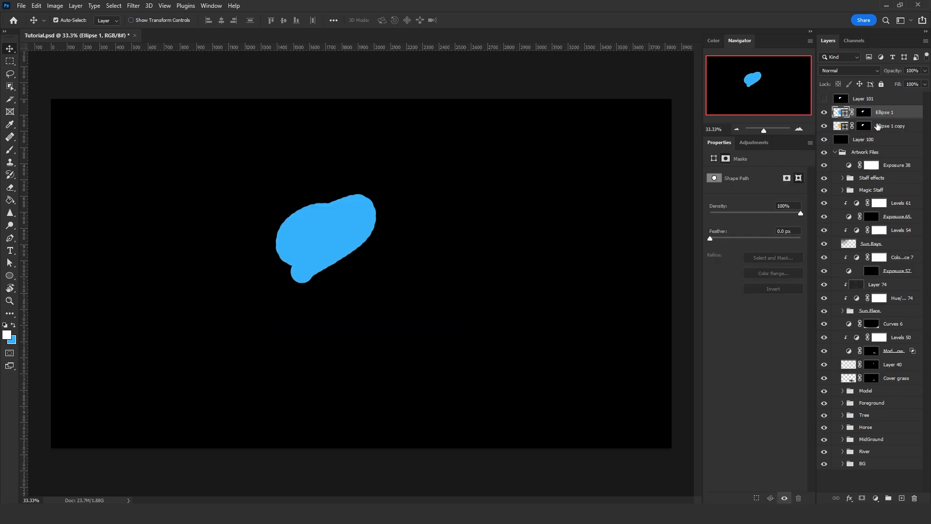
{"action": "left_click", "coordinate": [847, 124]}
{"action": "left_click", "coordinate": [824, 112]}
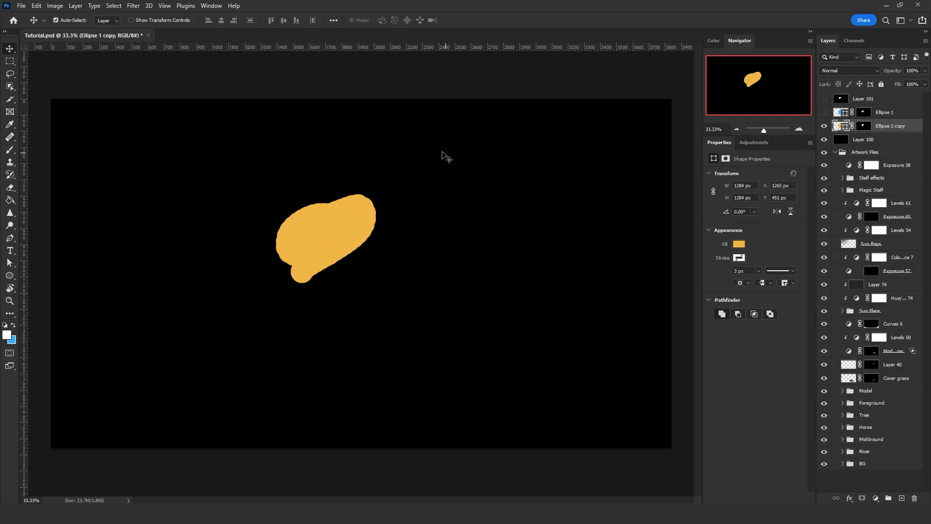
Delete Layer 101, Ellipse 1, Ellipse 1 copy and Layer 100 above the Artwork Files group.
{"action": "left_click", "coordinate": [876, 99]}
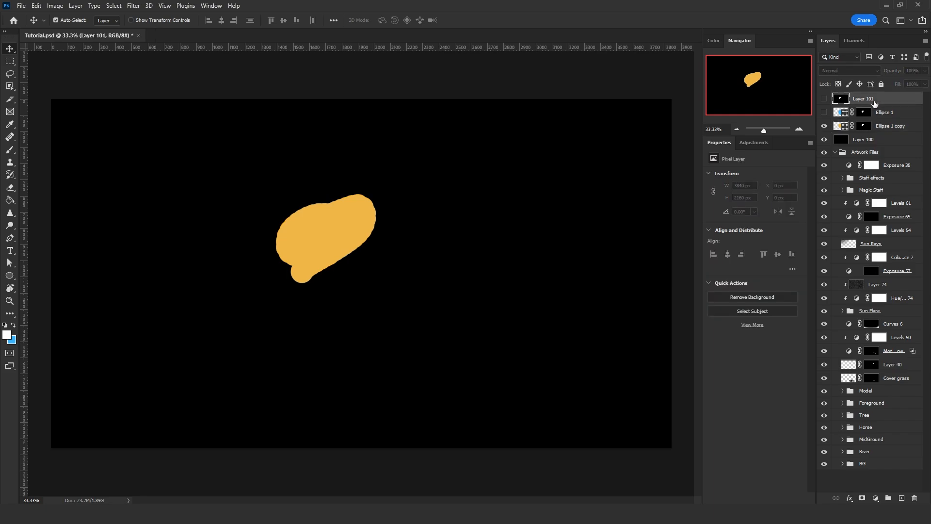
{"action": "key", "text": "Delete"}
{"action": "key", "text": "Delete"}
{"action": "key", "text": "Delete"}
{"action": "key", "text": "Delete"}
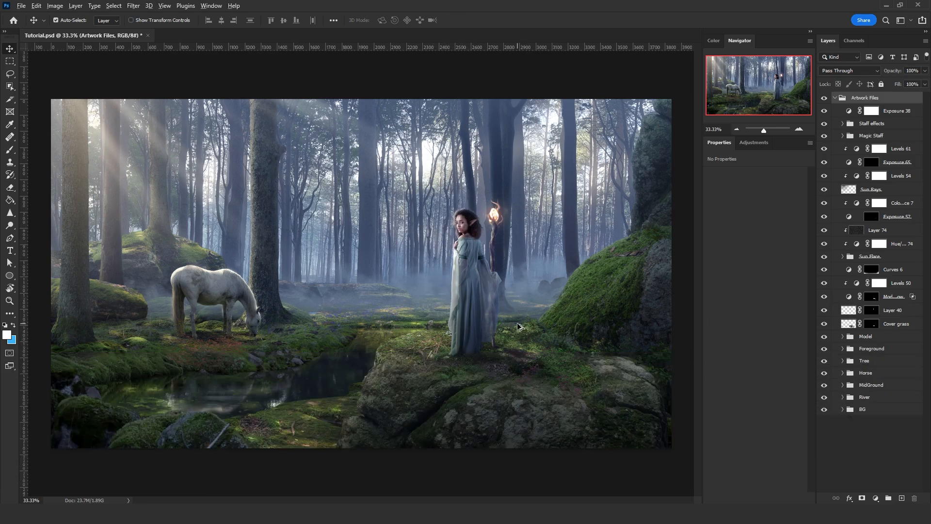
Examine the forest artwork up close around the woman's dress, the horse, the riverbank and the grassy rock.
{"action": "scroll", "coordinate": [519, 327], "scroll_direction": "up", "scroll_amount": 5}
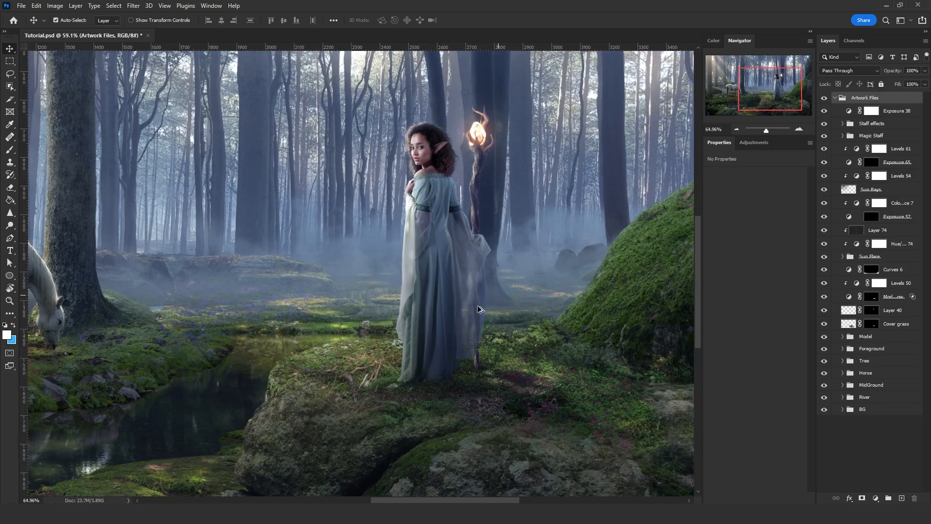
{"action": "scroll", "coordinate": [478, 309], "scroll_direction": "up", "scroll_amount": 4}
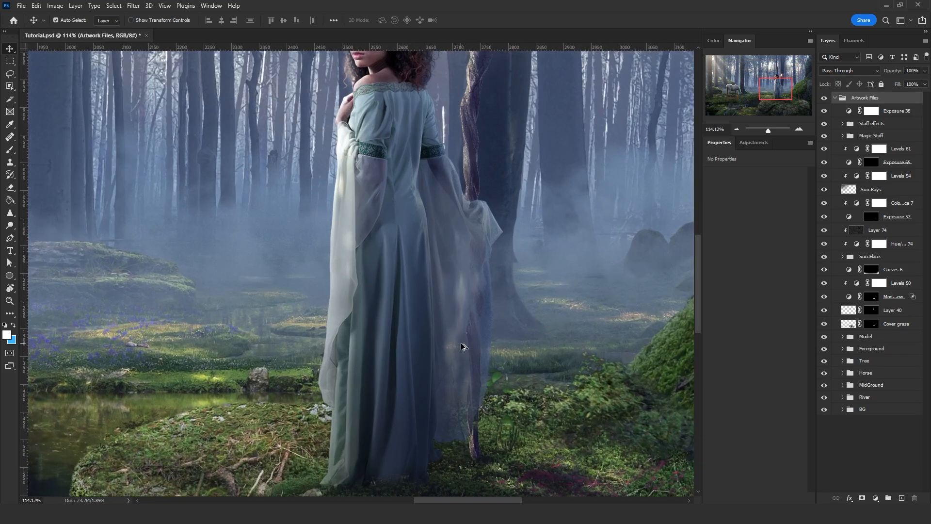
{"action": "scroll", "coordinate": [480, 268], "scroll_direction": "down", "scroll_amount": 4}
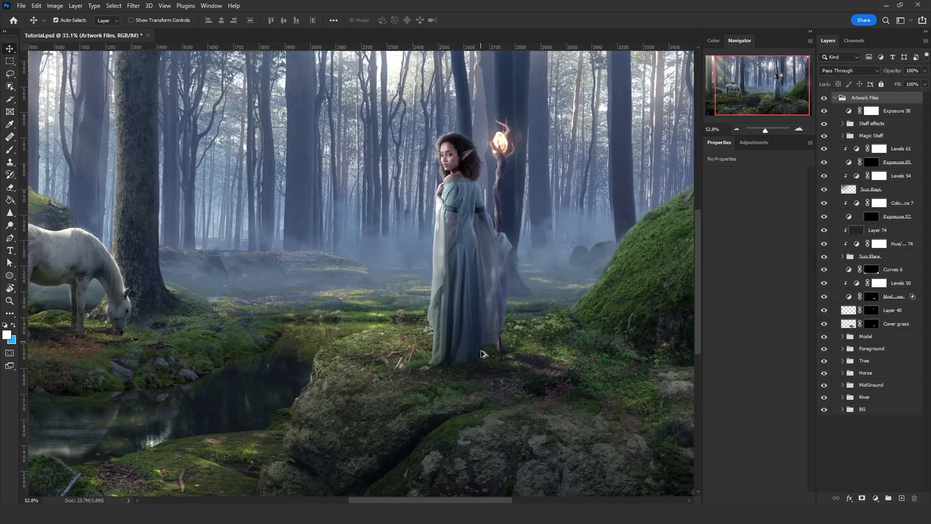
{"action": "scroll", "coordinate": [461, 369], "scroll_direction": "up", "scroll_amount": 4}
{"action": "scroll", "coordinate": [463, 357], "scroll_direction": "down", "scroll_amount": 2}
{"action": "scroll", "coordinate": [463, 359], "scroll_direction": "down", "scroll_amount": 4}
{"action": "scroll", "coordinate": [97, 359], "scroll_direction": "up", "scroll_amount": 5}
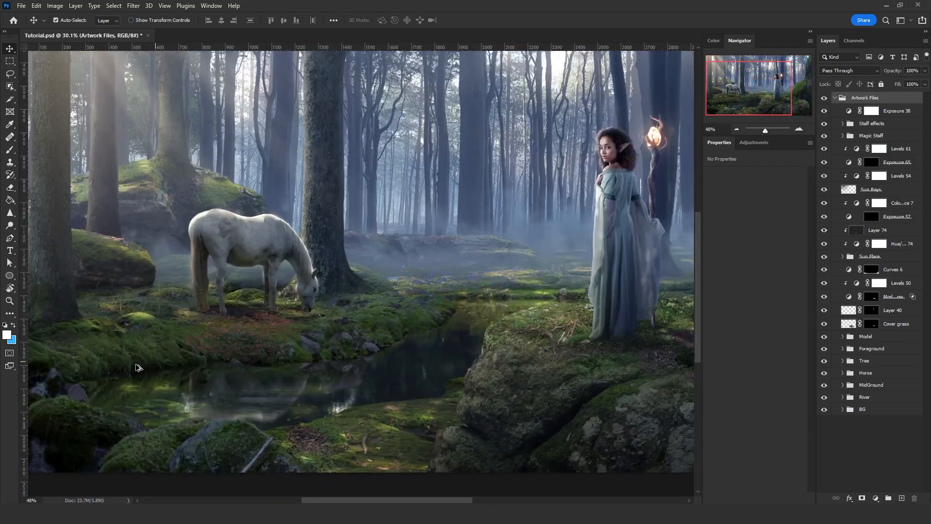
{"action": "scroll", "coordinate": [88, 354], "scroll_direction": "up", "scroll_amount": 2}
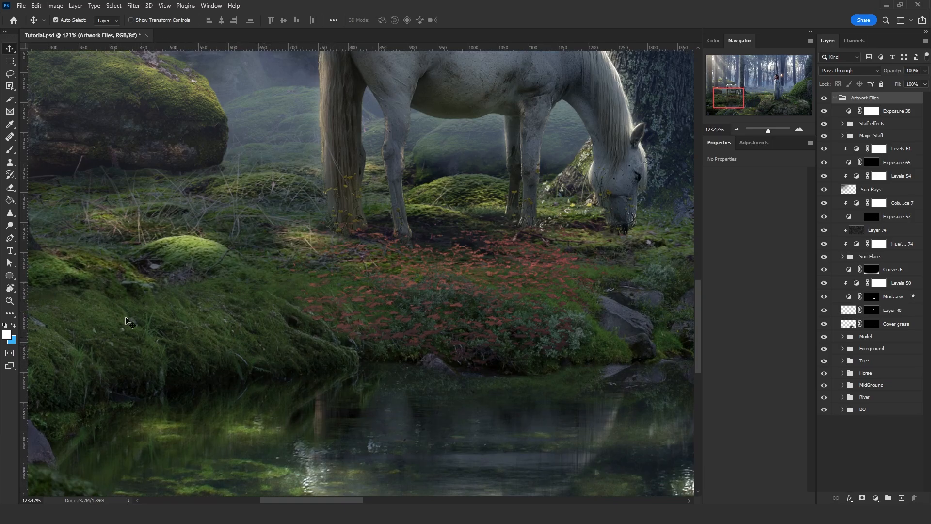
{"action": "scroll", "coordinate": [256, 277], "scroll_direction": "down", "scroll_amount": 6}
{"action": "scroll", "coordinate": [527, 303], "scroll_direction": "up", "scroll_amount": 4}
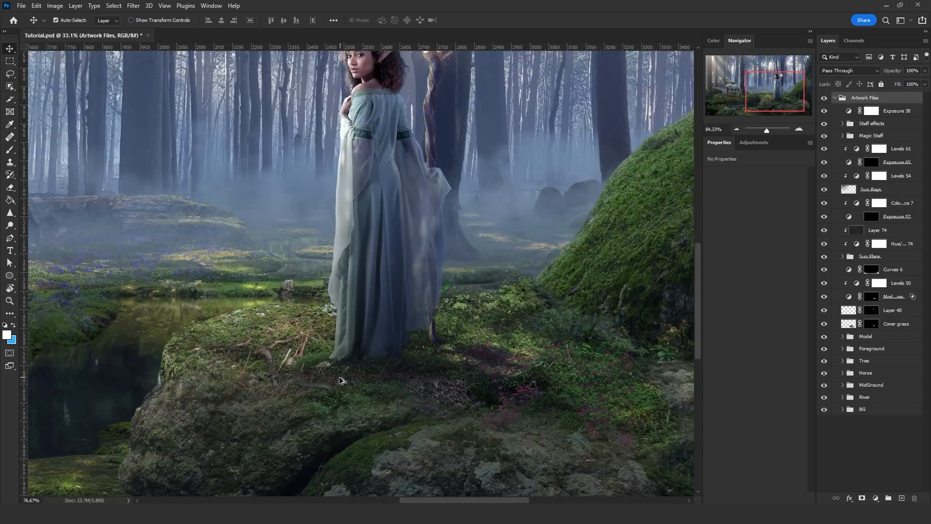
{"action": "scroll", "coordinate": [340, 381], "scroll_direction": "up", "scroll_amount": 2}
{"action": "scroll", "coordinate": [482, 360], "scroll_direction": "down", "scroll_amount": 6}
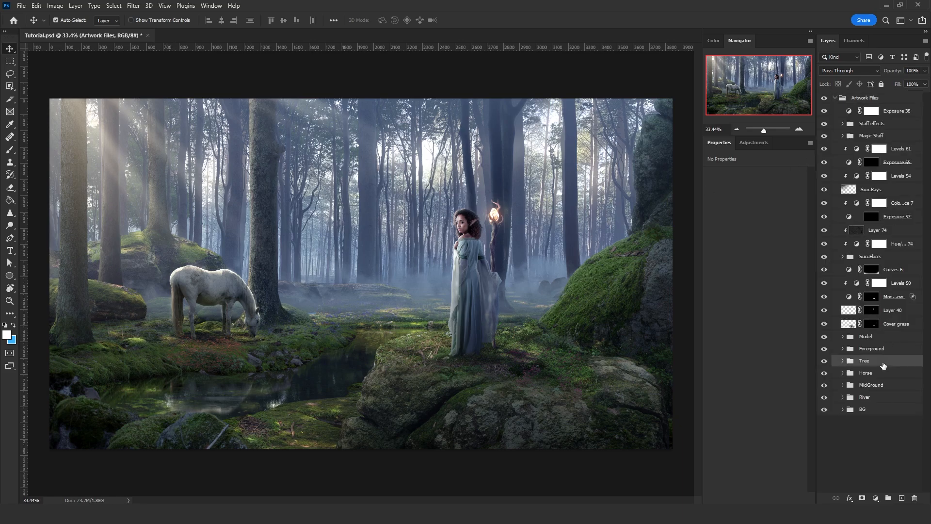
Expand the Horse group and hide Layer 37, Levels 30 and the adjustment layer directly below Levels 30.
{"action": "left_click", "coordinate": [856, 374]}
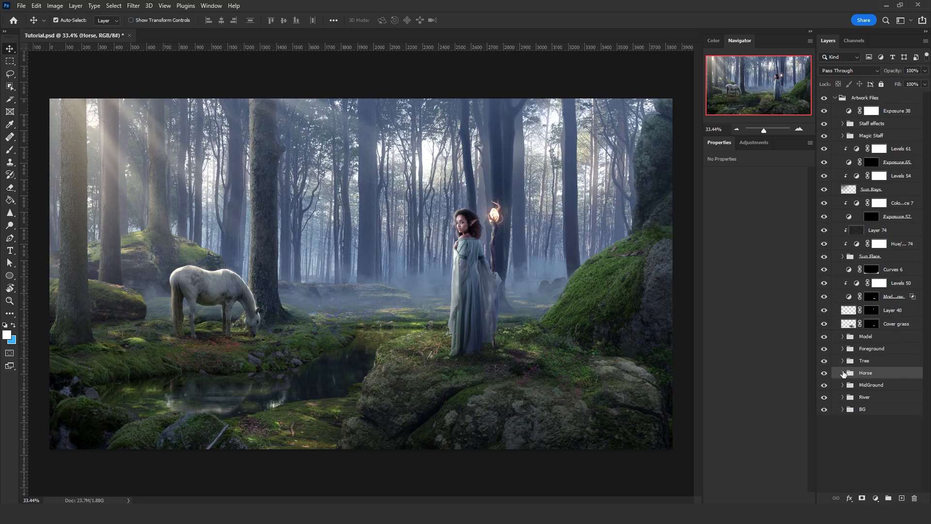
{"action": "left_click", "coordinate": [842, 373]}
{"action": "scroll", "coordinate": [867, 408], "scroll_direction": "down", "scroll_amount": 2}
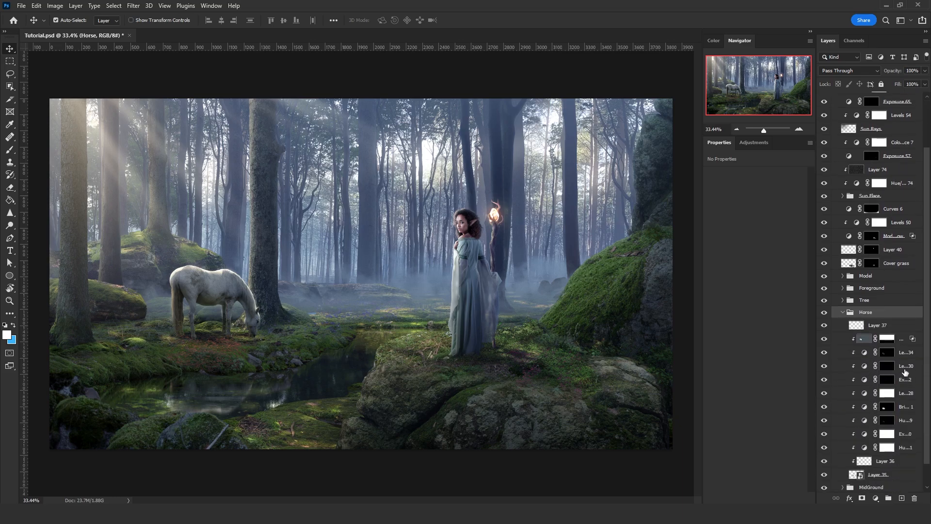
{"action": "left_click", "coordinate": [828, 367]}
{"action": "left_click_drag", "start_coordinate": [825, 367], "coordinate": [824, 380]}
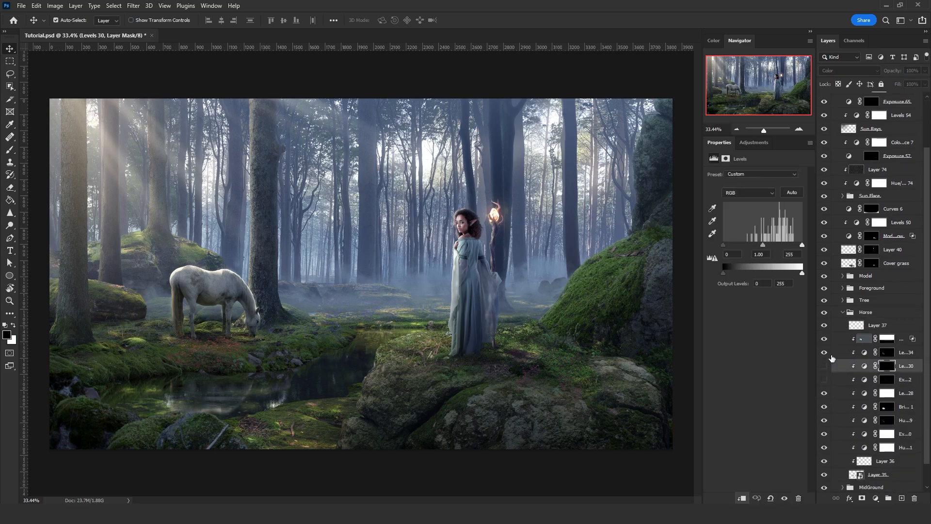
{"action": "left_click", "coordinate": [824, 325]}
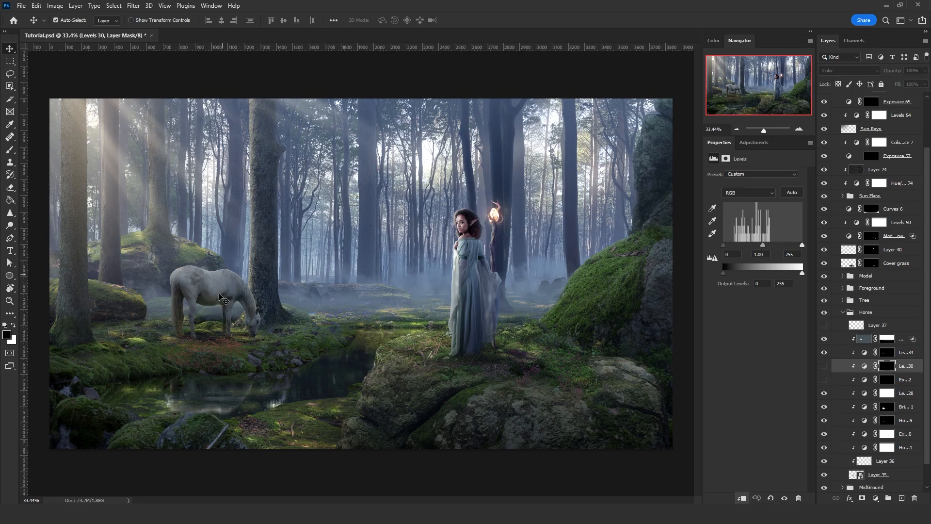
Rename the smart object Layer 35 in the Horse group as Horse.
{"action": "scroll", "coordinate": [911, 433], "scroll_direction": "down", "scroll_amount": 1}
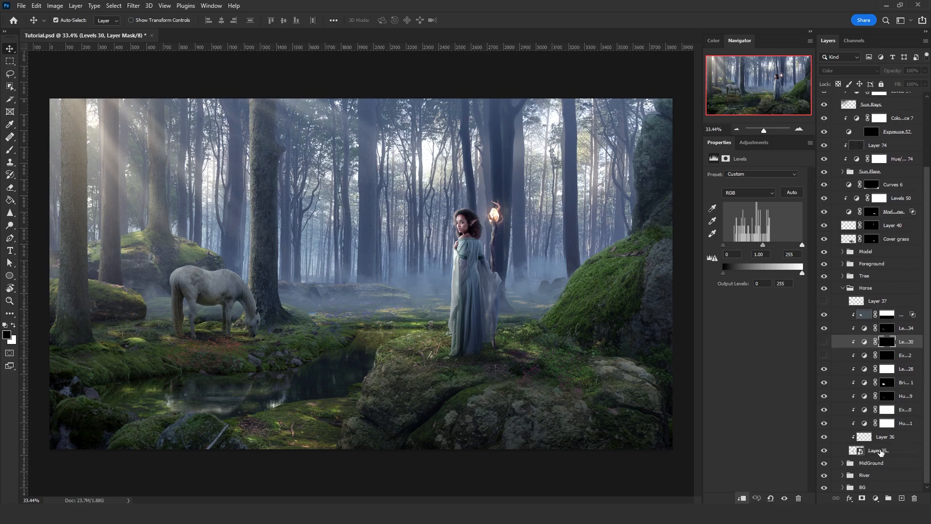
{"action": "left_click", "coordinate": [885, 451]}
{"action": "double_click", "coordinate": [877, 450]}
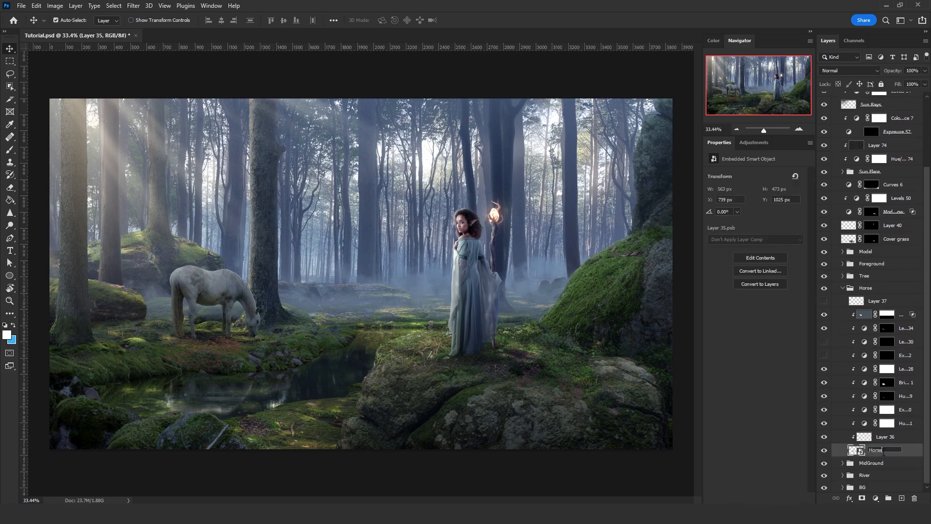
{"action": "key", "text": "Return"}
Duplicate the Horse smart object and bring the copy to the front, above the Artwork Files group.
{"action": "scroll", "coordinate": [892, 455], "scroll_direction": "down", "scroll_amount": 1}
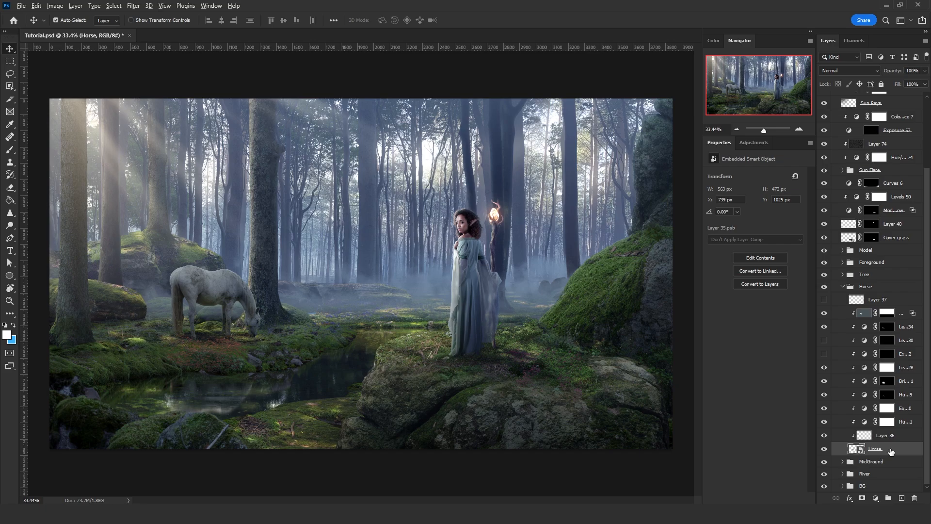
{"action": "left_click_drag", "start_coordinate": [893, 452], "coordinate": [889, 461]}
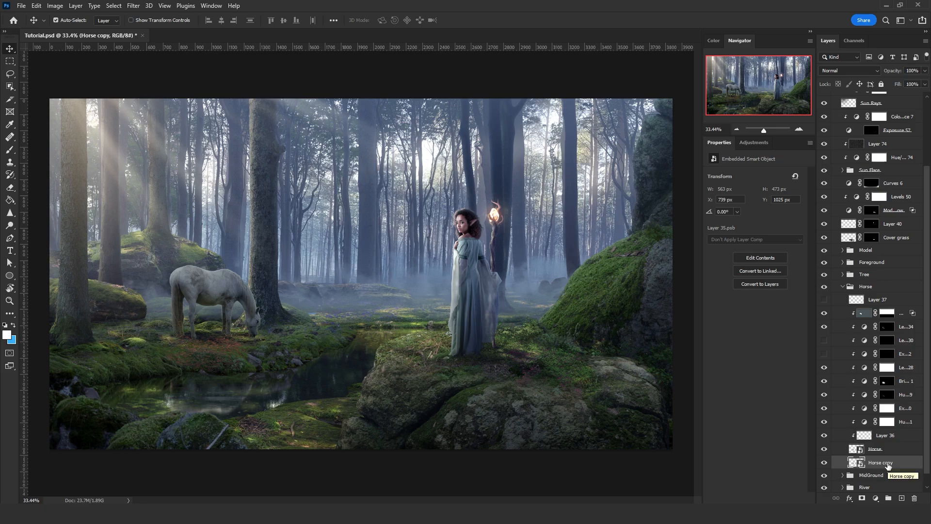
{"action": "key", "text": "ctrl"}
{"action": "key", "text": "ctrl+shift+bracketright"}
{"action": "key", "text": "ctrl+shift+bracketright"}
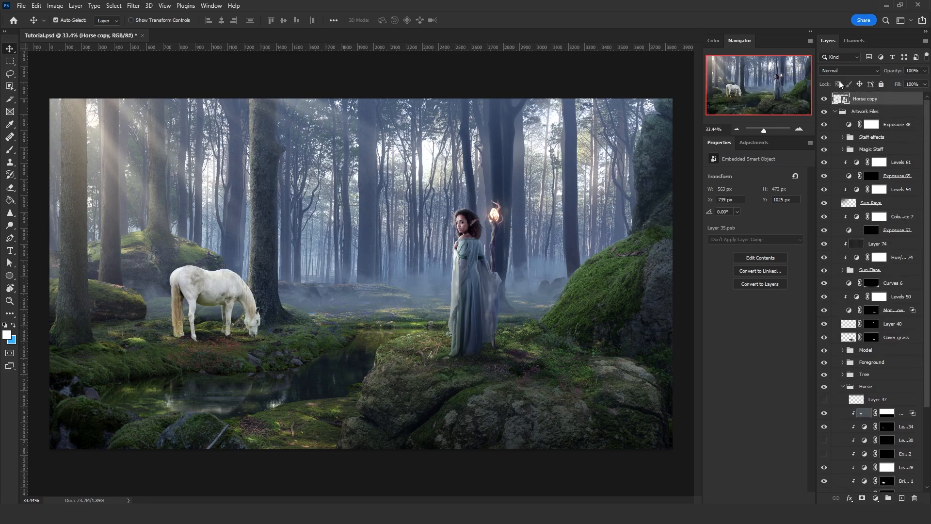
Create a new empty layer and place it between Horse copy and the Artwork Files group.
{"action": "left_click", "coordinate": [874, 112]}
{"action": "left_click", "coordinate": [902, 498]}
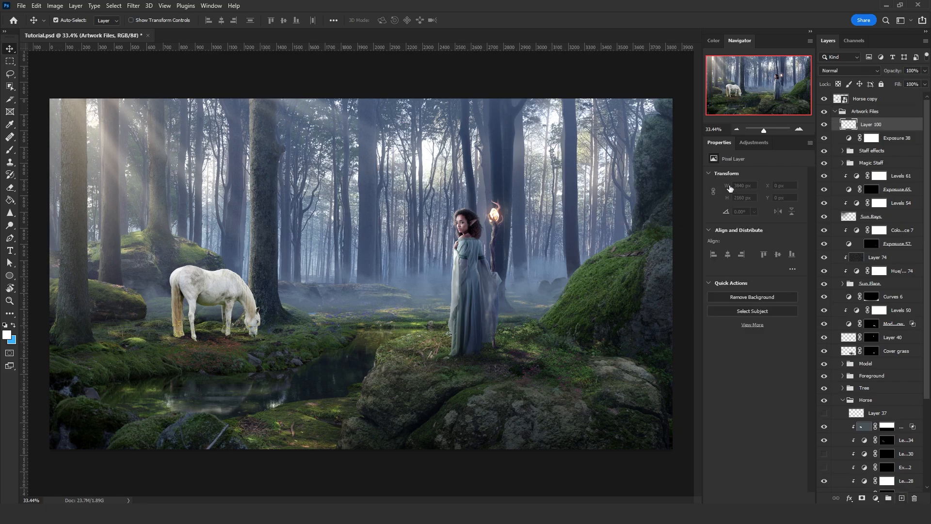
{"action": "left_click_drag", "start_coordinate": [894, 123], "coordinate": [894, 105]}
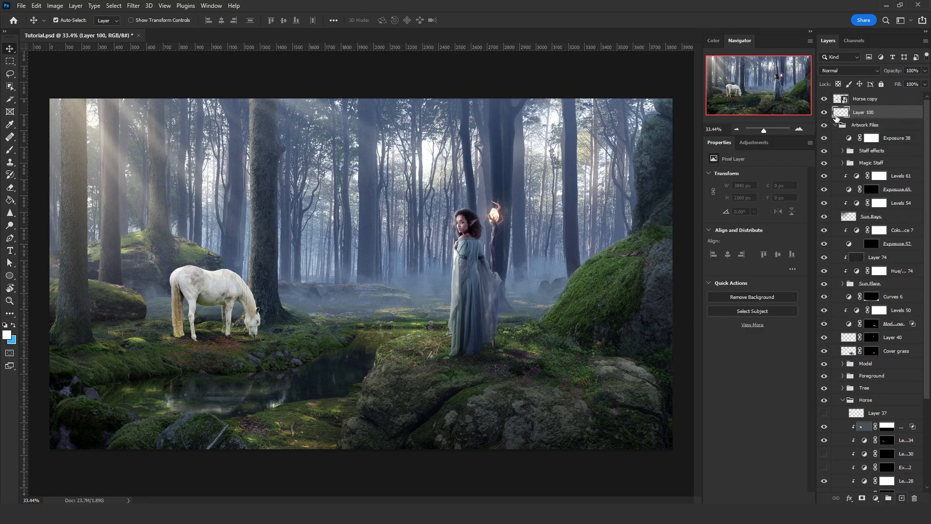
Fill the new layer with black in Normal mode at 100% opacity.
{"action": "key", "text": "shift+BackSpace"}
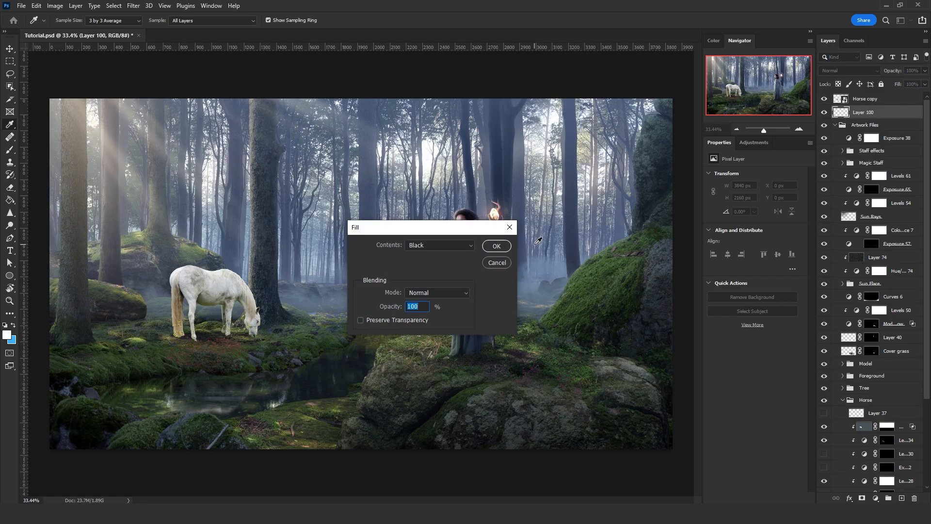
{"action": "left_click_drag", "start_coordinate": [377, 227], "coordinate": [304, 211]}
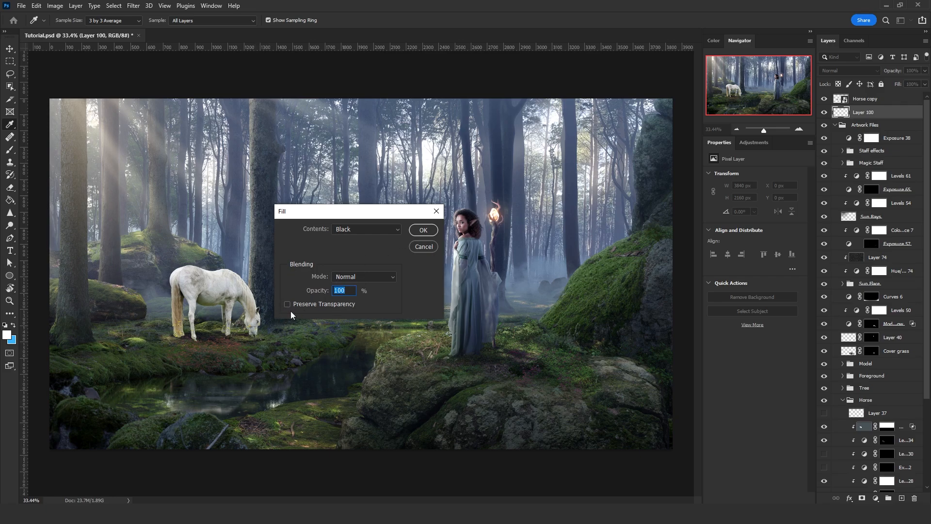
{"action": "left_click", "coordinate": [423, 231]}
{"action": "key", "text": "v"}
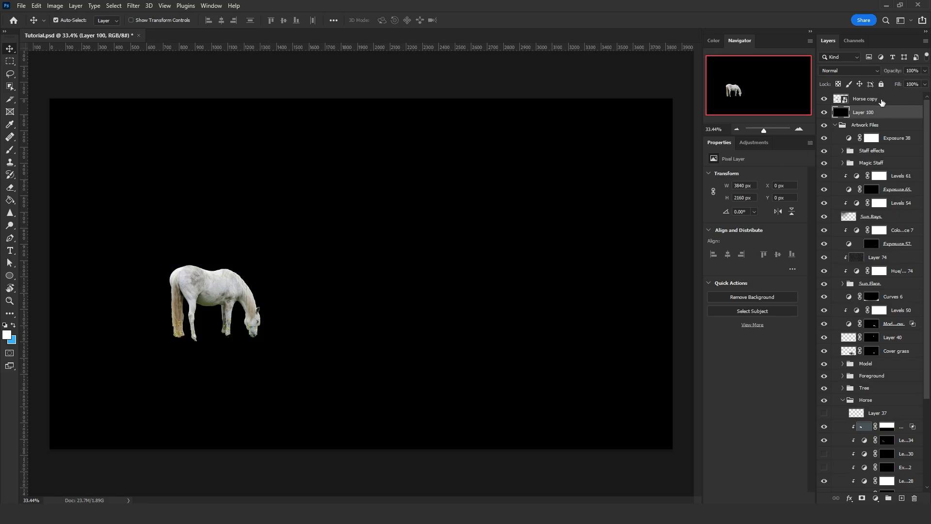
Merge the Horse copy layer with the black layer and desaturate the result.
{"action": "left_click", "coordinate": [882, 102], "text": "shift"}
{"action": "key", "text": "ctrl+e"}
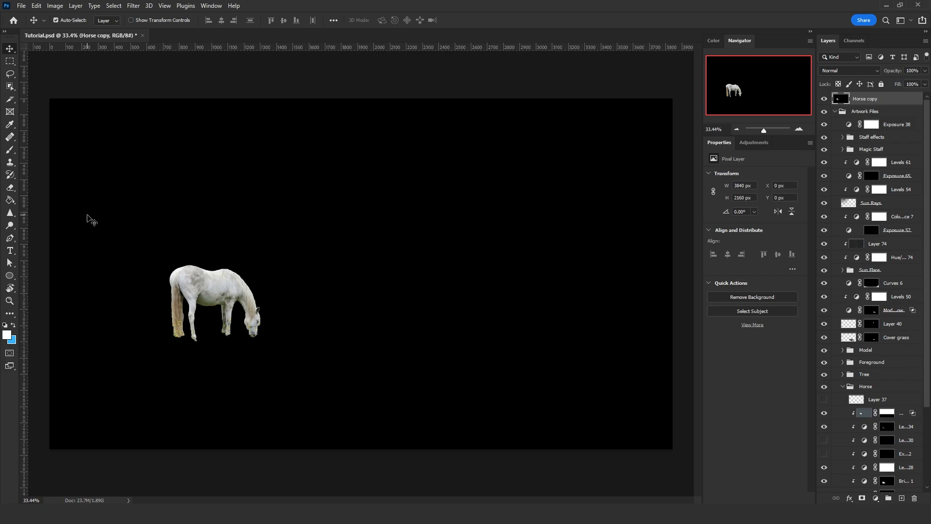
{"action": "key", "text": "ctrl+shift+u"}
Set up the Brush tool with a soft round tip, Vivid Light mode and 90% flow.
{"action": "scroll", "coordinate": [173, 327], "scroll_direction": "up", "scroll_amount": 4}
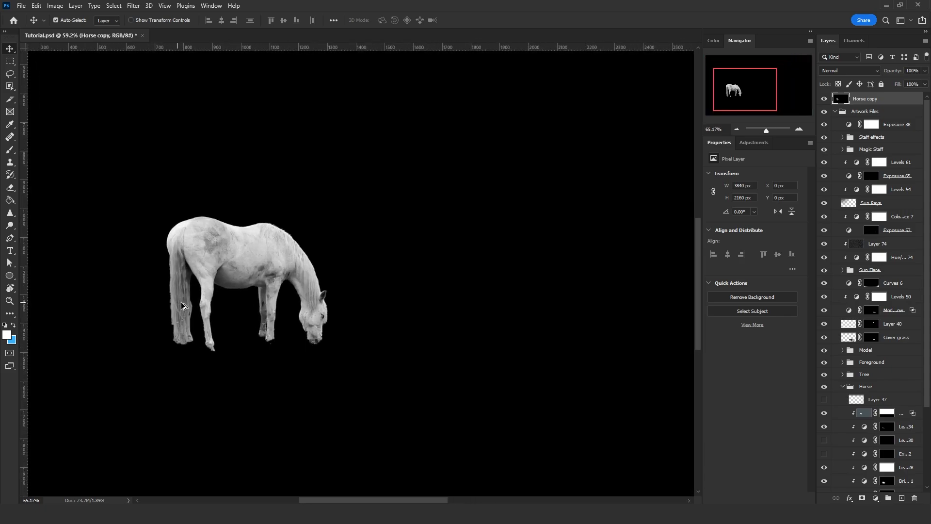
{"action": "scroll", "coordinate": [182, 305], "scroll_direction": "up", "scroll_amount": 4}
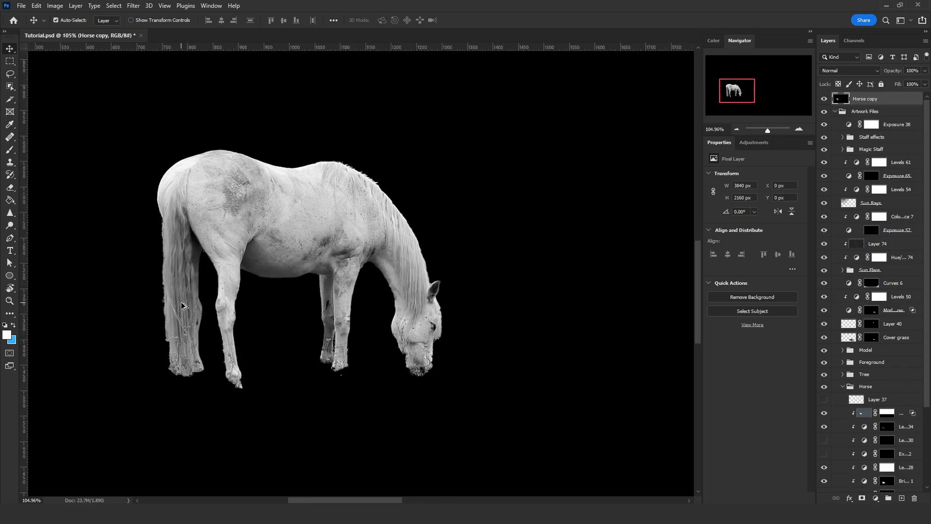
{"action": "left_click", "coordinate": [10, 149]}
{"action": "left_click", "coordinate": [65, 23]}
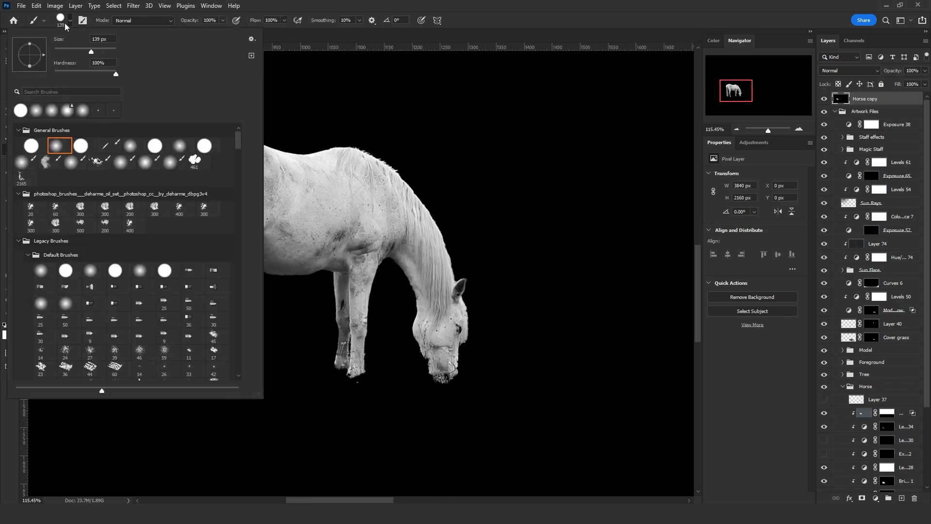
{"action": "left_click", "coordinate": [58, 146]}
{"action": "left_click", "coordinate": [146, 20]}
{"action": "left_click", "coordinate": [146, 158]}
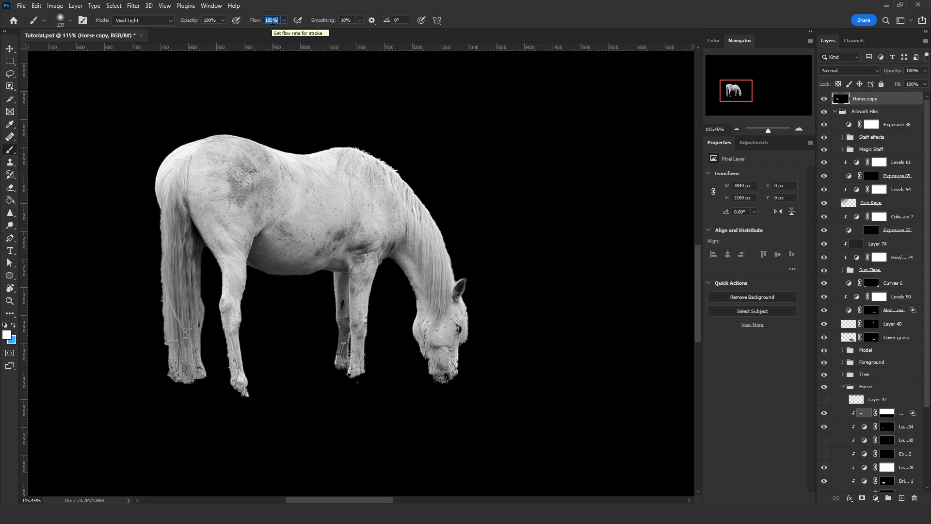
{"action": "type", "text": "90"}
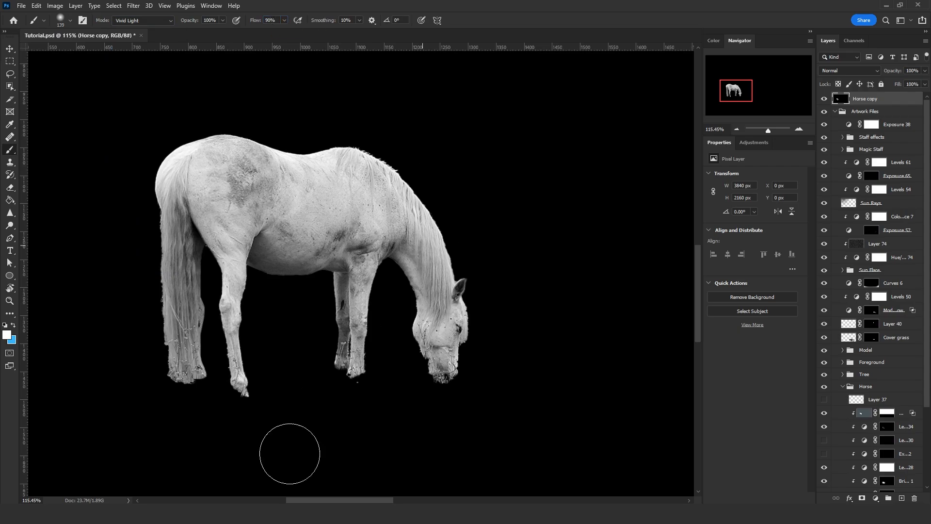
Reset the foreground color to black, shrink the brush and paint black over the middle of the horse's body.
{"action": "left_click_drag", "start_coordinate": [227, 386], "coordinate": [217, 386], "text": "alt"}
{"action": "left_click", "coordinate": [4, 324]}
{"action": "left_click_drag", "start_coordinate": [303, 256], "coordinate": [282, 268], "text": "alt"}
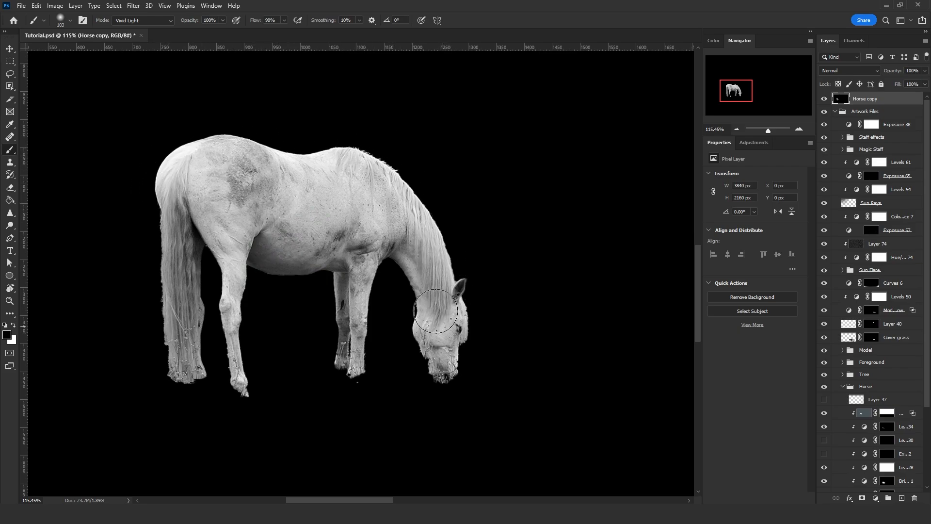
{"action": "left_click_drag", "start_coordinate": [447, 311], "coordinate": [427, 312], "text": "alt"}
{"action": "mouse_move", "coordinate": [285, 194]}
{"action": "left_mouse_down", "text": "alt"}
{"action": "mouse_move", "coordinate": [261, 236]}
{"action": "mouse_move", "coordinate": [292, 255]}
{"action": "mouse_move", "coordinate": [328, 241]}
{"action": "mouse_move", "coordinate": [323, 213]}
{"action": "mouse_move", "coordinate": [260, 197]}
{"action": "mouse_move", "coordinate": [250, 190]}
{"action": "mouse_move", "coordinate": [309, 190]}
{"action": "mouse_move", "coordinate": [277, 187]}
{"action": "mouse_move", "coordinate": [239, 165]}
{"action": "mouse_move", "coordinate": [310, 161]}
{"action": "mouse_move", "coordinate": [355, 190]}
{"action": "mouse_move", "coordinate": [334, 192]}
{"action": "left_mouse_up", "text": "alt"}
Paint black over the horse's hindquarters, hind legs, chest and head with a soft brush of about 103 px.
{"action": "left_click", "coordinate": [13, 72]}
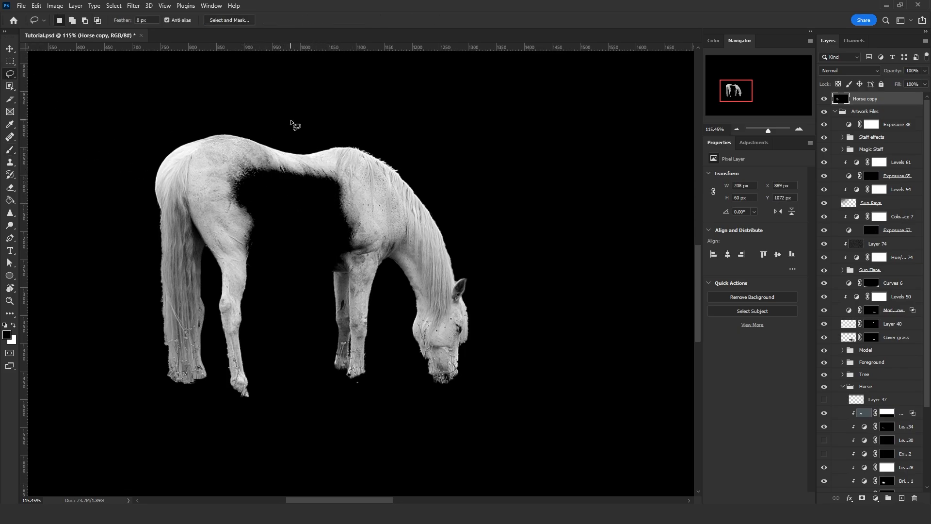
{"action": "key", "text": "ctrl+d"}
{"action": "left_click", "coordinate": [9, 149]}
{"action": "right_click", "coordinate": [252, 208], "text": "alt"}
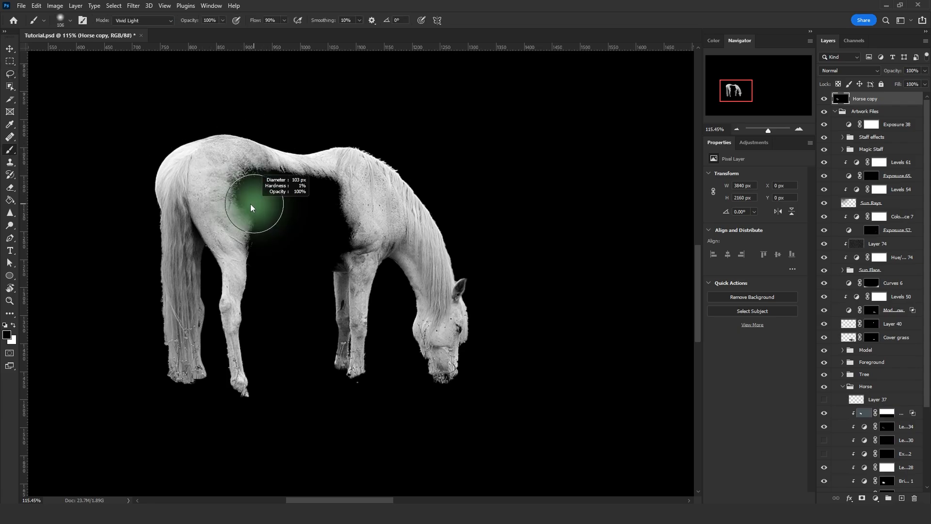
{"action": "mouse_move", "coordinate": [255, 241]}
{"action": "left_mouse_down"}
{"action": "mouse_move", "coordinate": [224, 208]}
{"action": "mouse_move", "coordinate": [219, 170]}
{"action": "mouse_move", "coordinate": [212, 184]}
{"action": "mouse_move", "coordinate": [220, 167]}
{"action": "mouse_move", "coordinate": [206, 171]}
{"action": "mouse_move", "coordinate": [245, 163]}
{"action": "mouse_move", "coordinate": [223, 181]}
{"action": "mouse_move", "coordinate": [243, 164]}
{"action": "mouse_move", "coordinate": [257, 168]}
{"action": "mouse_move", "coordinate": [204, 208]}
{"action": "mouse_move", "coordinate": [180, 187]}
{"action": "mouse_move", "coordinate": [183, 173]}
{"action": "mouse_move", "coordinate": [174, 178]}
{"action": "mouse_move", "coordinate": [208, 162]}
{"action": "mouse_move", "coordinate": [211, 178]}
{"action": "mouse_move", "coordinate": [181, 171]}
{"action": "mouse_move", "coordinate": [177, 205]}
{"action": "mouse_move", "coordinate": [178, 170]}
{"action": "mouse_move", "coordinate": [172, 216]}
{"action": "mouse_move", "coordinate": [181, 193]}
{"action": "mouse_move", "coordinate": [198, 392]}
{"action": "left_mouse_up"}
{"action": "mouse_move", "coordinate": [432, 370]}
{"action": "left_mouse_down"}
{"action": "mouse_move", "coordinate": [436, 276]}
{"action": "mouse_move", "coordinate": [415, 229]}
{"action": "mouse_move", "coordinate": [365, 181]}
{"action": "mouse_move", "coordinate": [275, 175]}
{"action": "mouse_move", "coordinate": [310, 176]}
{"action": "mouse_move", "coordinate": [320, 197]}
{"action": "mouse_move", "coordinate": [322, 175]}
{"action": "mouse_move", "coordinate": [306, 256]}
{"action": "mouse_move", "coordinate": [374, 238]}
{"action": "left_mouse_up"}
{"action": "key", "text": "bracketright"}
{"action": "key", "text": "bracketright"}
{"action": "key", "text": "bracketright"}
{"action": "key", "text": "bracketright"}
{"action": "key", "text": "ctrl+z"}
Shrink the brush and paint black over the inner parts of the horse's legs, preserving thin light edges.
{"action": "key", "text": "bracketleft"}
{"action": "key", "text": "bracketleft"}
{"action": "key", "text": "bracketleft"}
{"action": "key", "text": "bracketleft"}
{"action": "key", "text": "bracketleft"}
{"action": "key", "text": "bracketleft"}
{"action": "key", "text": "bracketleft"}
{"action": "key", "text": "bracketleft"}
{"action": "mouse_move", "coordinate": [432, 316]}
{"action": "left_mouse_down"}
{"action": "mouse_move", "coordinate": [411, 264]}
{"action": "mouse_move", "coordinate": [446, 351]}
{"action": "mouse_move", "coordinate": [457, 313]}
{"action": "left_mouse_up"}
{"action": "key", "text": "ctrl+z"}
{"action": "mouse_move", "coordinate": [243, 395]}
{"action": "left_mouse_down"}
{"action": "mouse_move", "coordinate": [229, 313]}
{"action": "mouse_move", "coordinate": [238, 256]}
{"action": "mouse_move", "coordinate": [230, 299]}
{"action": "mouse_move", "coordinate": [224, 265]}
{"action": "left_mouse_up"}
{"action": "mouse_move", "coordinate": [346, 373]}
{"action": "left_mouse_down"}
{"action": "mouse_move", "coordinate": [353, 374]}
{"action": "mouse_move", "coordinate": [358, 296]}
{"action": "mouse_move", "coordinate": [372, 262]}
{"action": "left_mouse_up"}
Reduce the brush to about 25 px and paint the front legs black, preserving only their light outlines.
{"action": "key", "text": "bracketleft"}
{"action": "key", "text": "bracketleft"}
{"action": "key", "text": "bracketleft"}
{"action": "left_click_drag", "start_coordinate": [359, 323], "coordinate": [365, 285]}
{"action": "right_click", "coordinate": [339, 318], "text": "alt"}
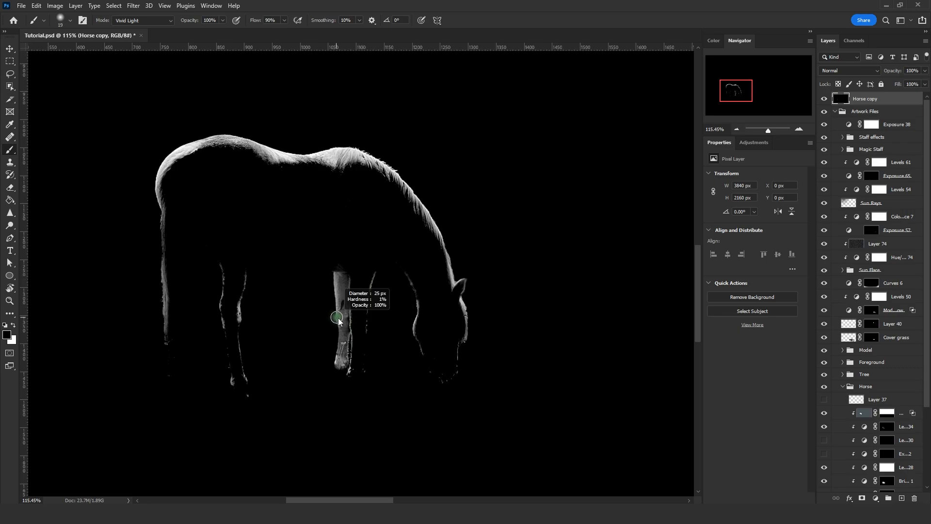
{"action": "left_click_drag", "start_coordinate": [343, 367], "coordinate": [342, 263]}
{"action": "key", "text": "ctrl+z"}
{"action": "key", "text": "ctrl+z"}
{"action": "key", "text": "ctrl+z"}
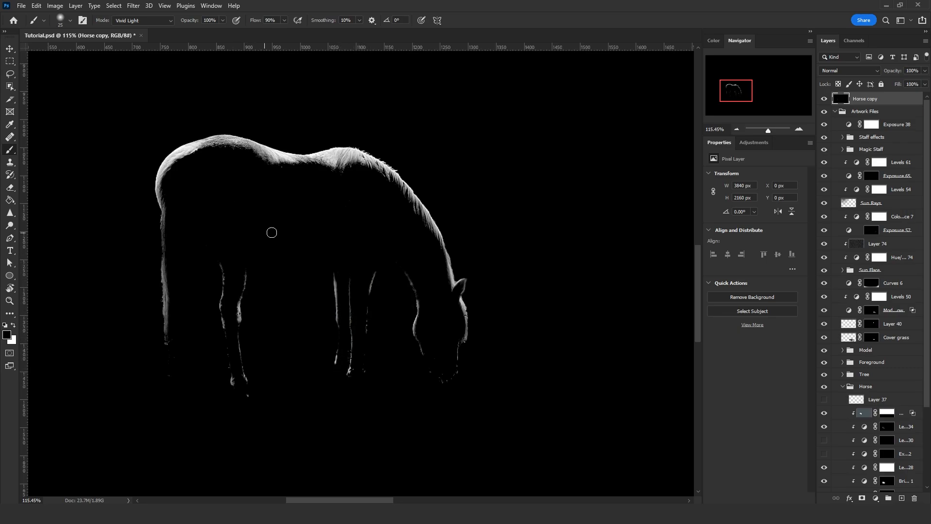
Switch the brush mode to Hard Light and refine the inner edge of the horse's rim light with a brush of about 60 px.
{"action": "right_click", "coordinate": [337, 168], "text": "alt"}
{"action": "left_click", "coordinate": [145, 22]}
{"action": "left_click", "coordinate": [146, 166]}
{"action": "right_click", "coordinate": [245, 193], "text": "alt"}
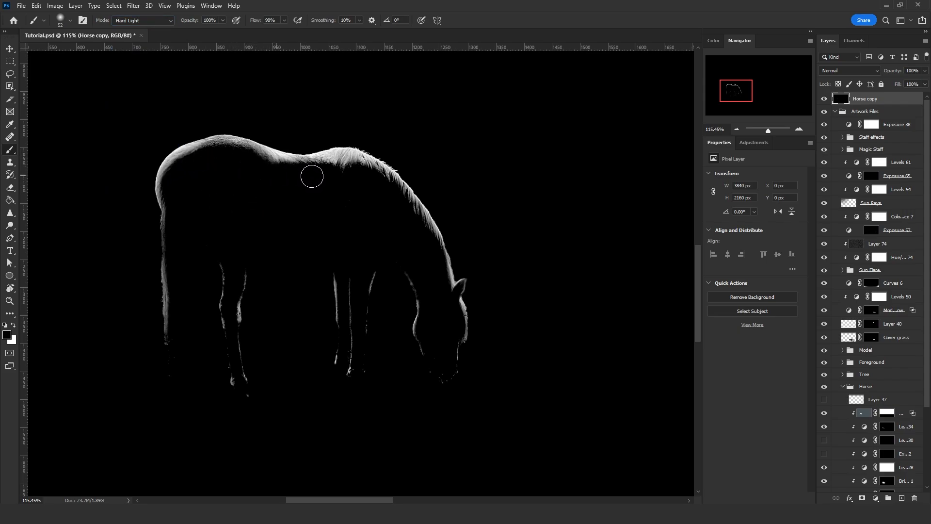
{"action": "right_click", "coordinate": [327, 177], "text": "alt"}
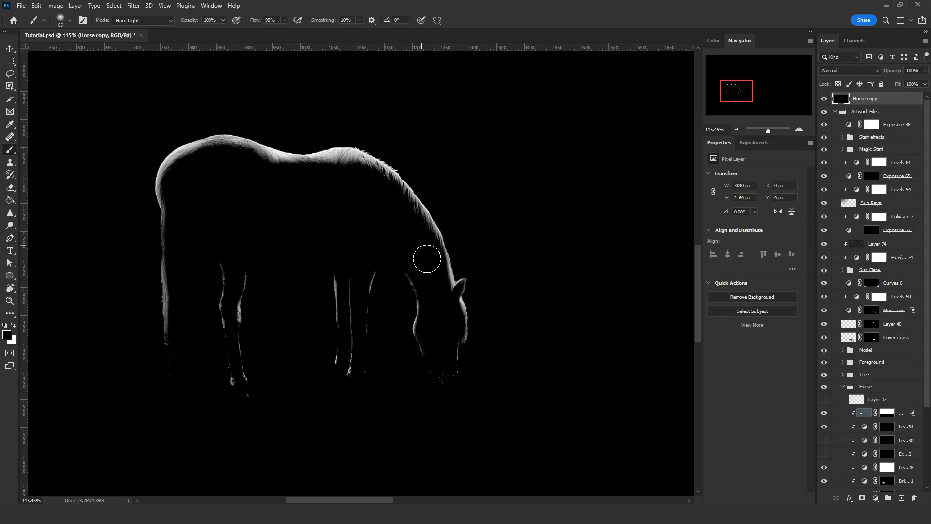
{"action": "right_click", "coordinate": [320, 311], "text": "alt"}
{"action": "right_click", "coordinate": [231, 243], "text": "alt"}
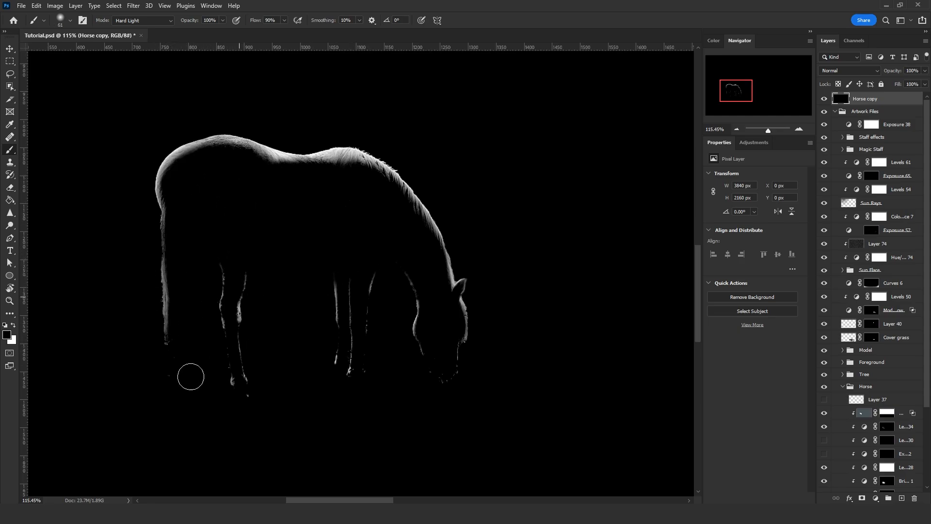
Set the brush mode back to Vivid Light and enlarge the brush to 80 px for the horse's hindquarters.
{"action": "scroll", "coordinate": [291, 340], "scroll_direction": "down", "scroll_amount": 3}
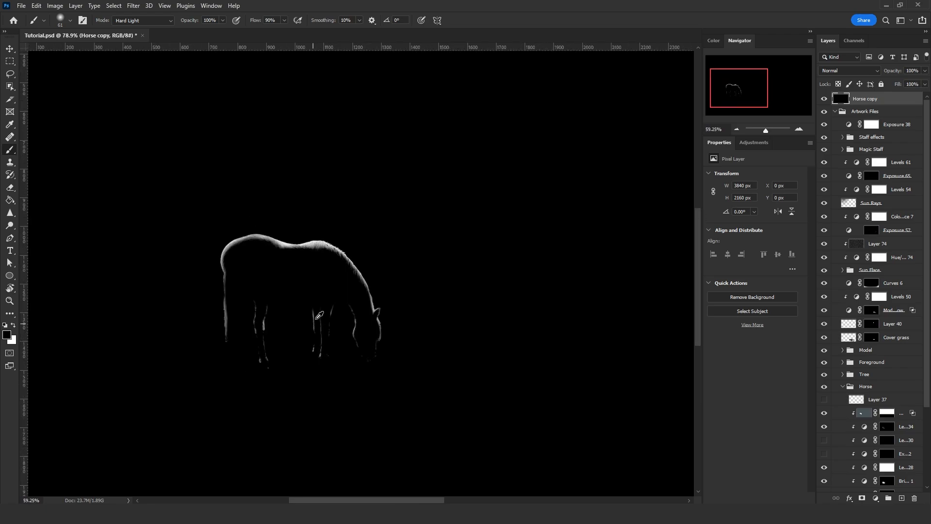
{"action": "scroll", "coordinate": [319, 315], "scroll_direction": "down", "scroll_amount": 3}
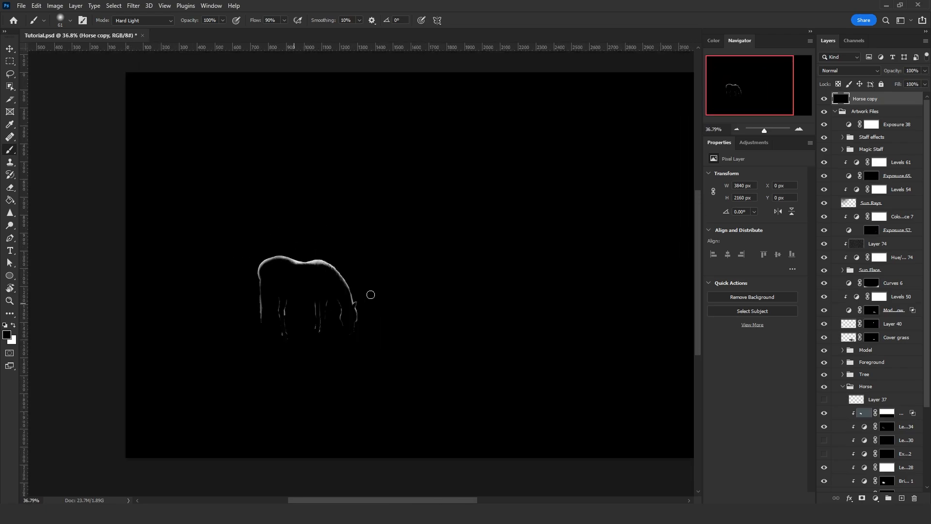
{"action": "scroll", "coordinate": [317, 298], "scroll_direction": "up", "scroll_amount": 1}
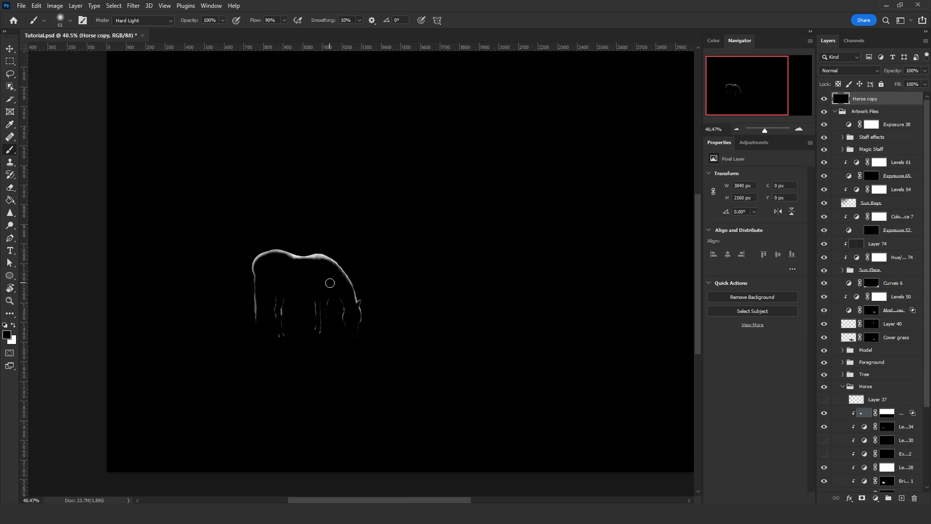
{"action": "scroll", "coordinate": [296, 264], "scroll_direction": "up", "scroll_amount": 13}
{"action": "left_click", "coordinate": [143, 21]}
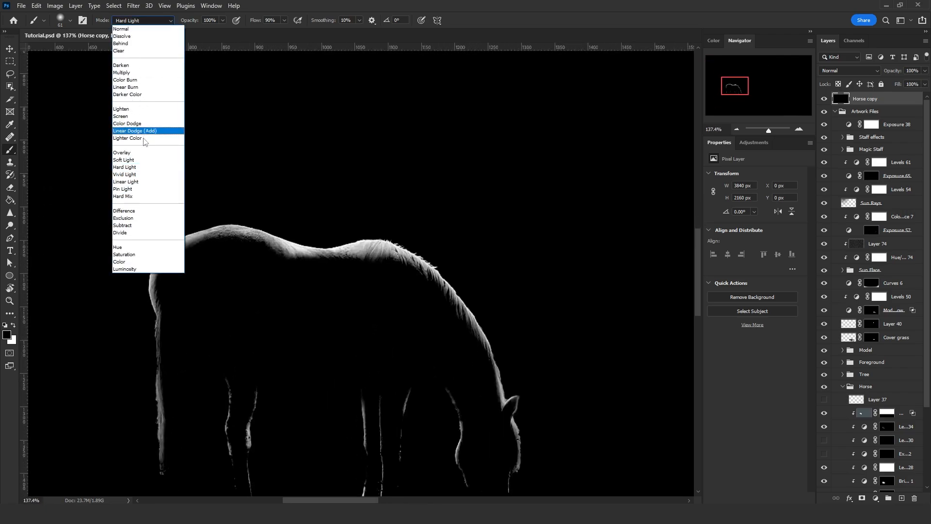
{"action": "left_click", "coordinate": [124, 174]}
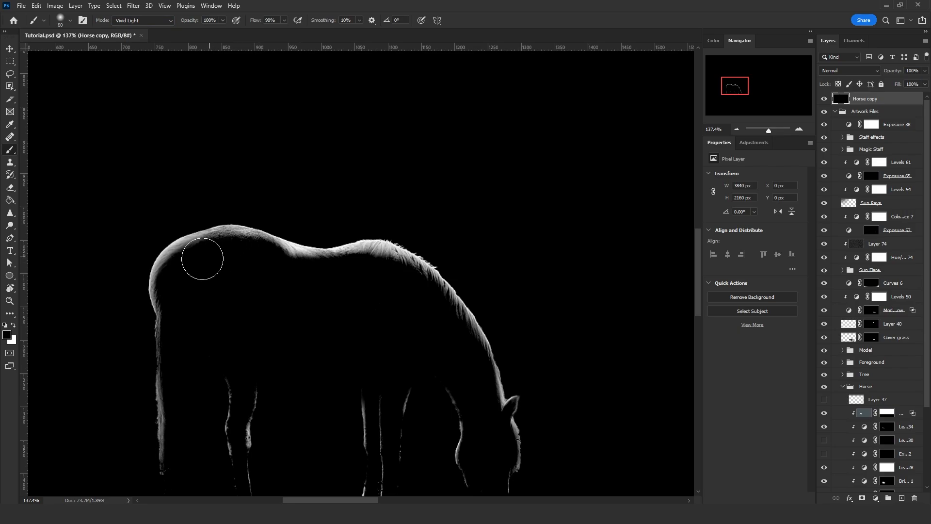
Select and copy the entire rim-light image on the Horse copy layer and hide that layer.
{"action": "scroll", "coordinate": [202, 267], "scroll_direction": "down", "scroll_amount": 5, "text": "alt"}
{"action": "scroll", "coordinate": [220, 247], "scroll_direction": "down", "scroll_amount": 4, "text": "alt"}
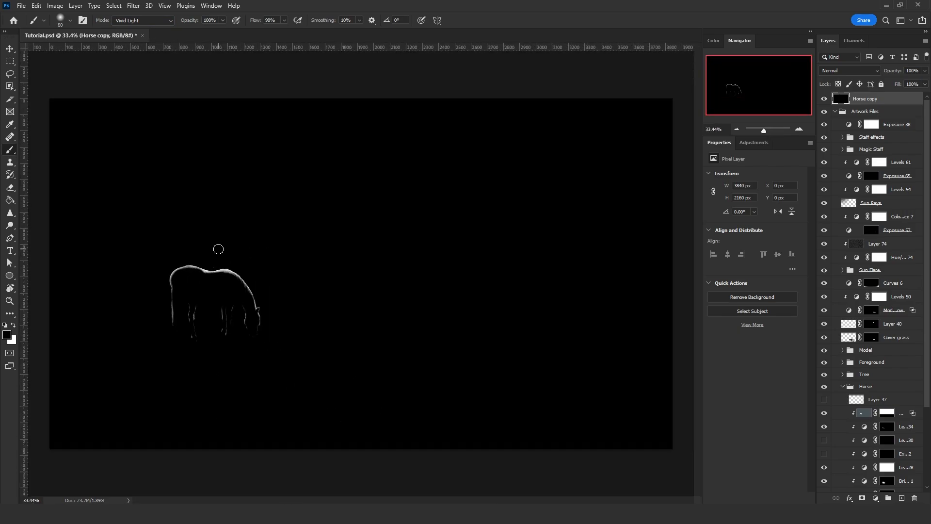
{"action": "key", "text": "ctrl+a"}
{"action": "left_click", "coordinate": [824, 99]}
Add an Exposure adjustment layer directly above Levels 28 in the Horse group.
{"action": "scroll", "coordinate": [896, 411], "scroll_direction": "down", "scroll_amount": 3}
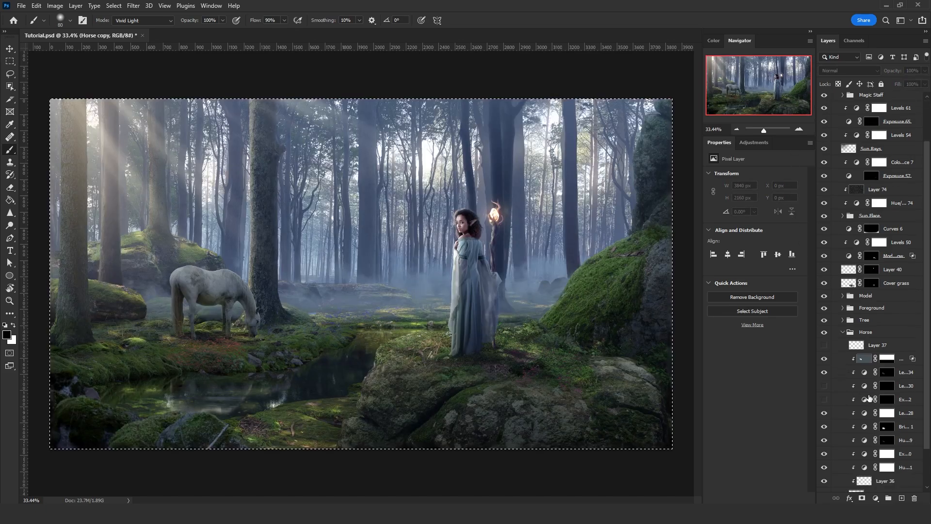
{"action": "left_click", "coordinate": [901, 414]}
{"action": "left_click", "coordinate": [875, 498]}
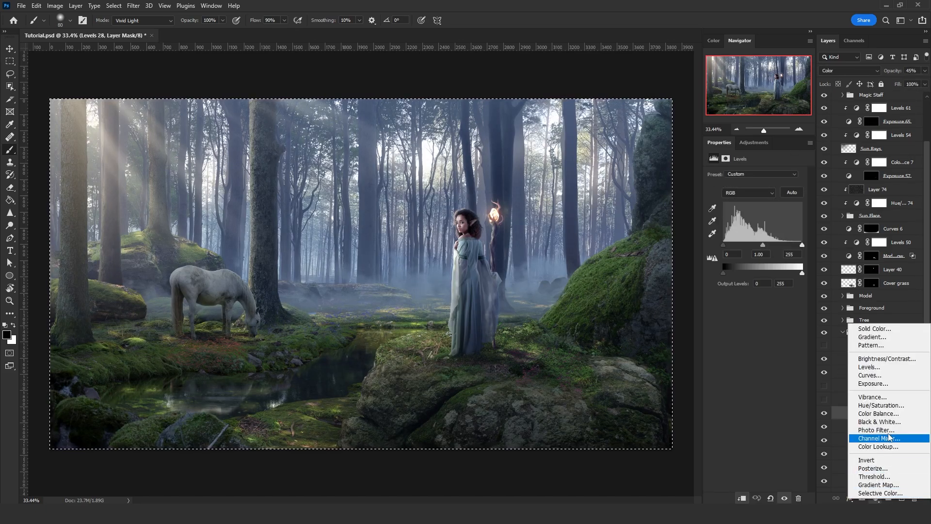
{"action": "left_click", "coordinate": [873, 383]}
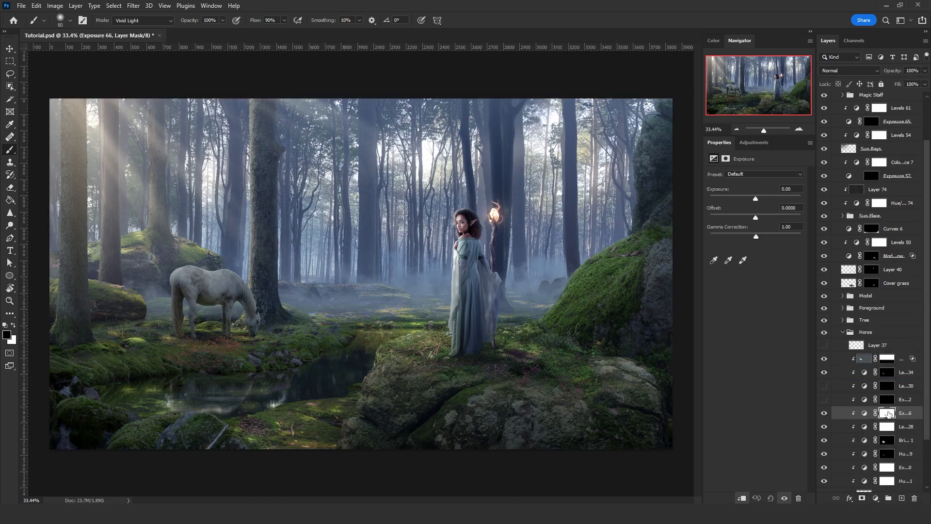
Paste the copied rim-light image into the new Exposure layer's mask and deselect.
{"action": "left_click", "coordinate": [888, 414], "text": "alt"}
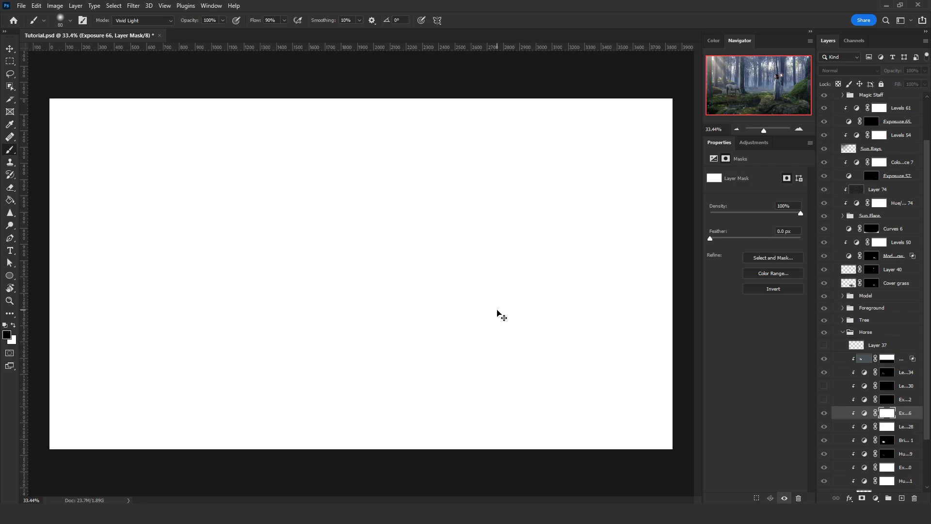
{"action": "key", "text": "ctrl+a"}
{"action": "key", "text": "ctrl+i"}
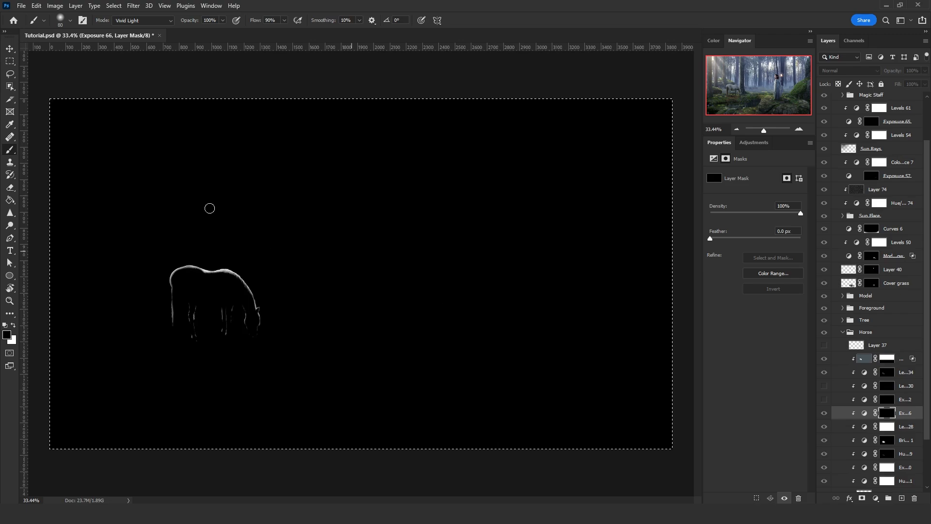
{"action": "key", "text": "ctrl+d"}
{"action": "left_click", "coordinate": [13, 74]}
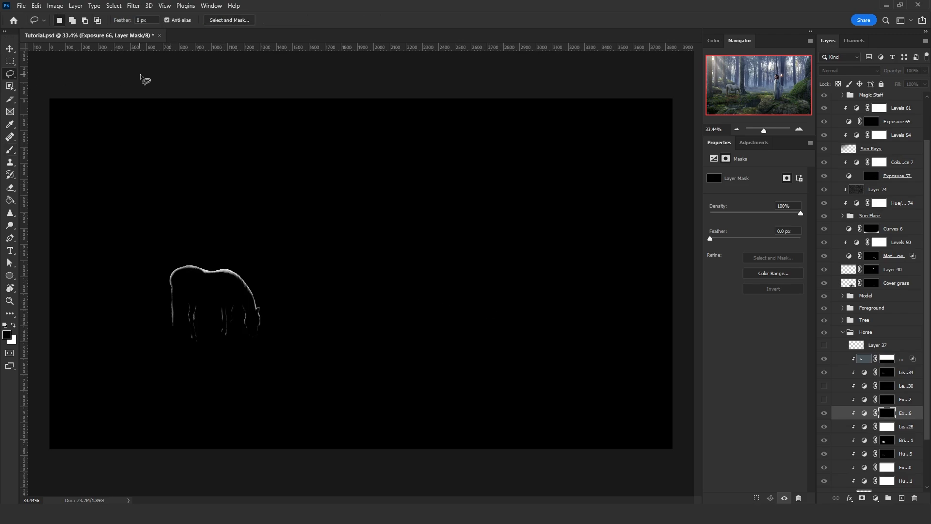
Raise the new adjustment layer's Exposure value to +1.96 to brighten the horse's rim.
{"action": "left_click", "coordinate": [864, 413]}
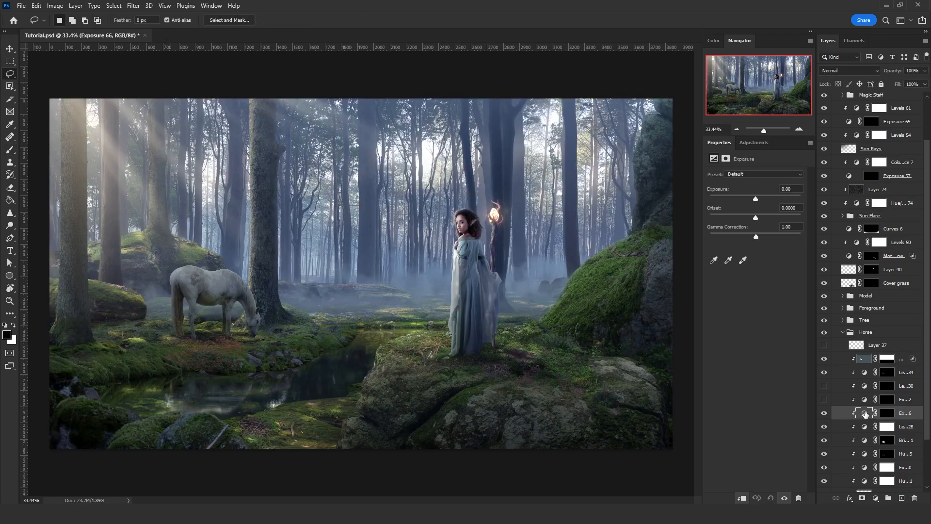
{"action": "left_click_drag", "start_coordinate": [757, 203], "coordinate": [758, 205]}
{"action": "left_click", "coordinate": [767, 199]}
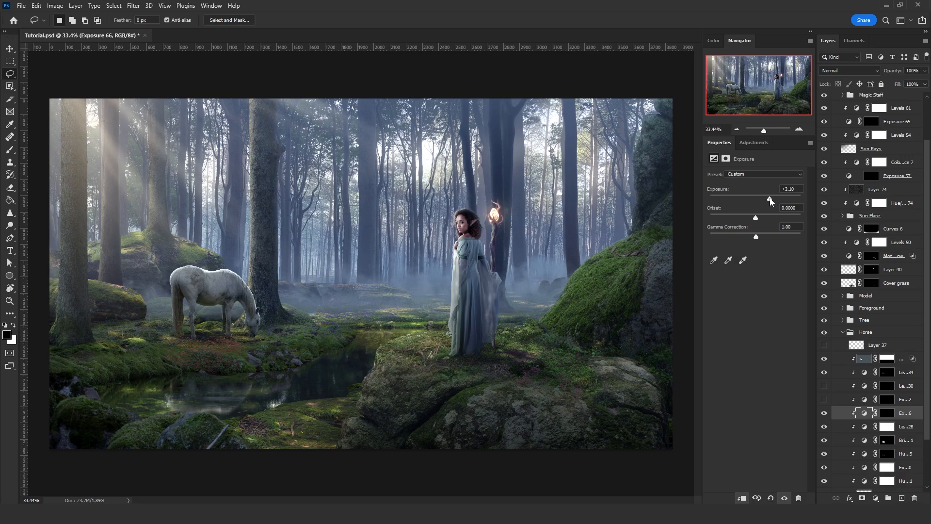
Add a Levels adjustment layer above the new Exposure layer and set its blend mode to Color.
{"action": "left_click", "coordinate": [887, 412]}
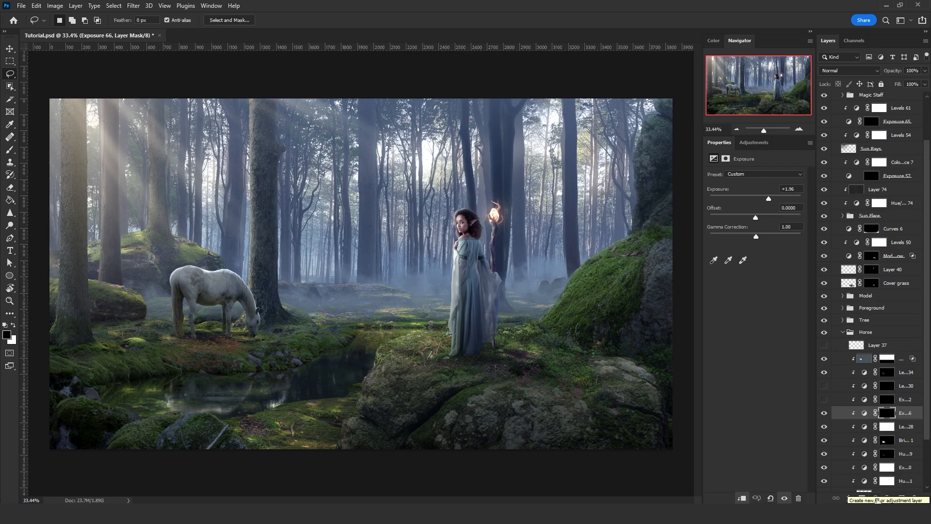
{"action": "left_click", "coordinate": [875, 500]}
{"action": "left_click", "coordinate": [878, 367]}
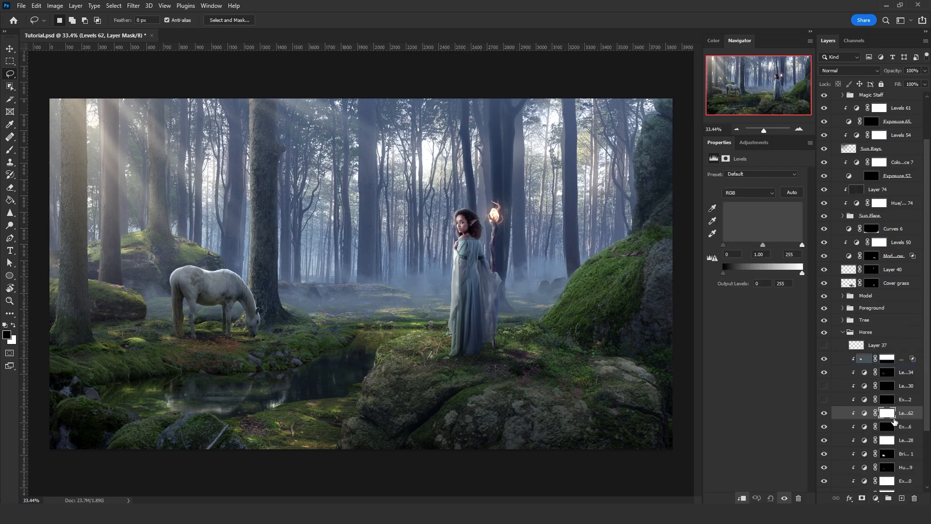
{"action": "left_click", "coordinate": [843, 71]}
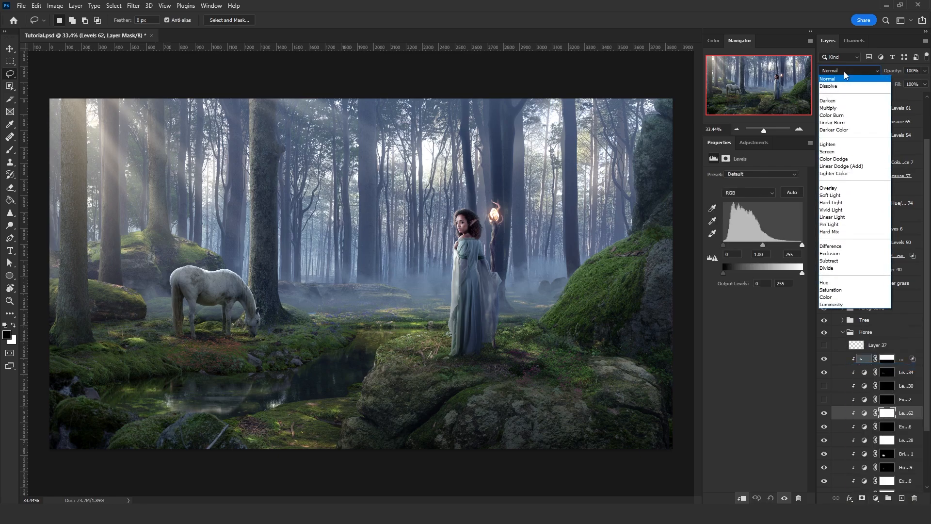
Copy the Exposure layer's rim-light mask onto the new Levels layer, replacing its white mask.
{"action": "left_click", "coordinate": [890, 429]}
{"action": "left_click_drag", "start_coordinate": [891, 429], "coordinate": [887, 413]}
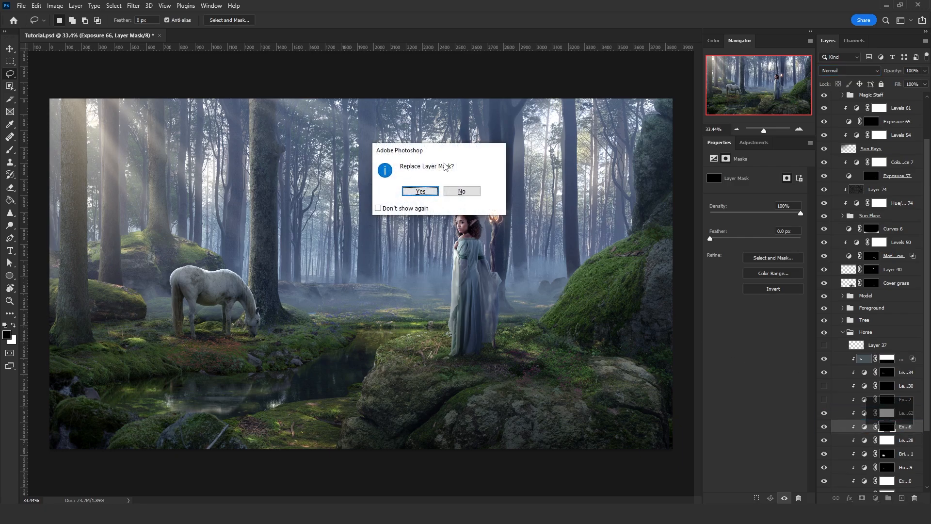
{"action": "left_click", "coordinate": [420, 191]}
On the new Levels layer, set the Red channel midtones to 1.5 and the Blue channel midtones to 0.5.
{"action": "left_click", "coordinate": [910, 415]}
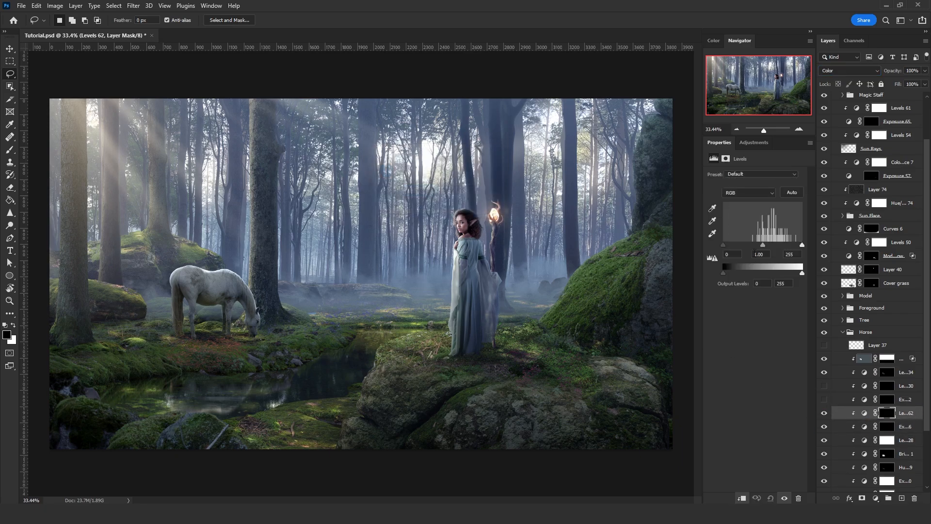
{"action": "left_click", "coordinate": [744, 193]}
{"action": "left_click", "coordinate": [733, 203]}
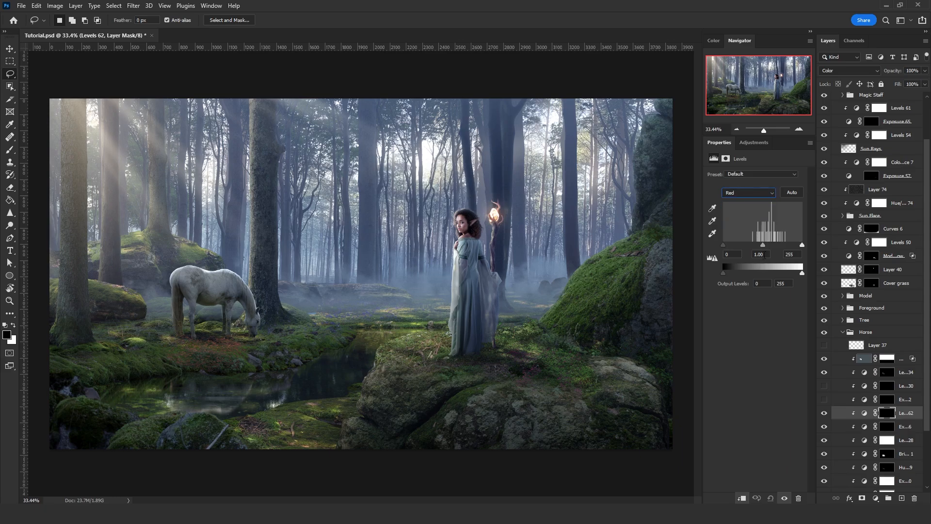
{"action": "left_click", "coordinate": [764, 255]}
{"action": "type", "text": "1.5"}
{"action": "left_click", "coordinate": [749, 194]}
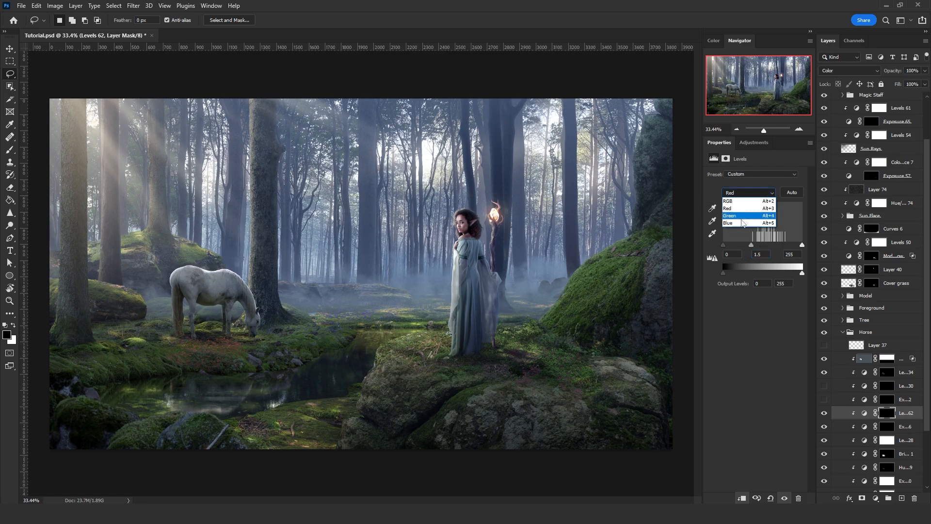
{"action": "left_click", "coordinate": [742, 225]}
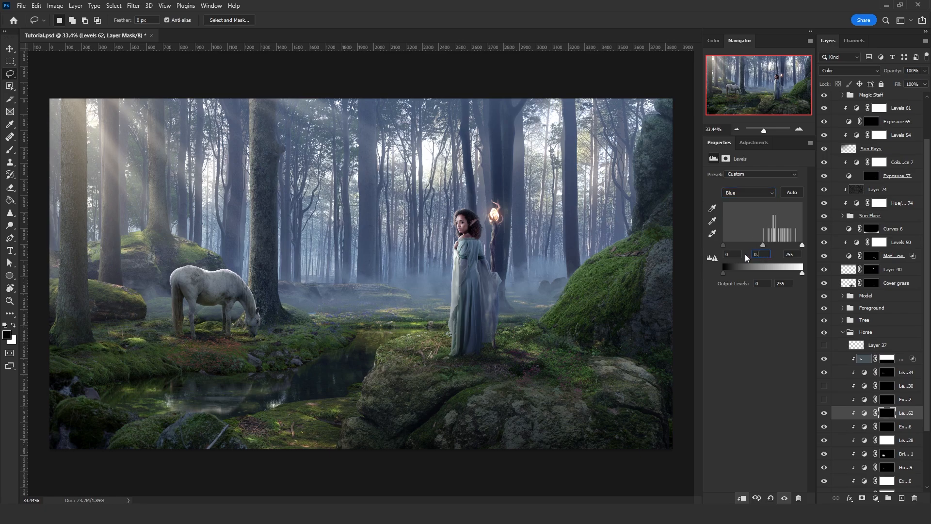
{"action": "type", "text": "0.5"}
Set the Green channel midtones of the new Levels layer to 0.9.
{"action": "left_click", "coordinate": [729, 193]}
{"action": "left_click", "coordinate": [730, 216]}
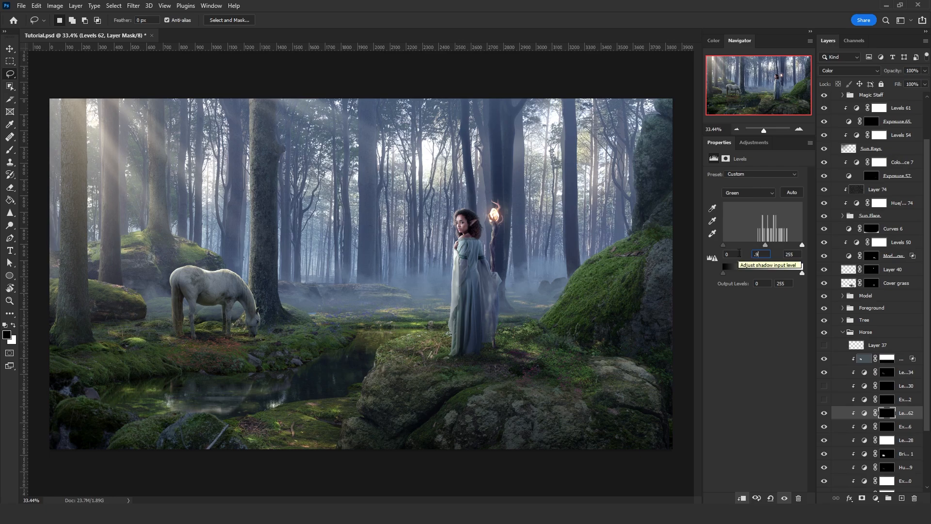
{"action": "type", "text": ".9"}
{"action": "key", "text": "BackSpace"}
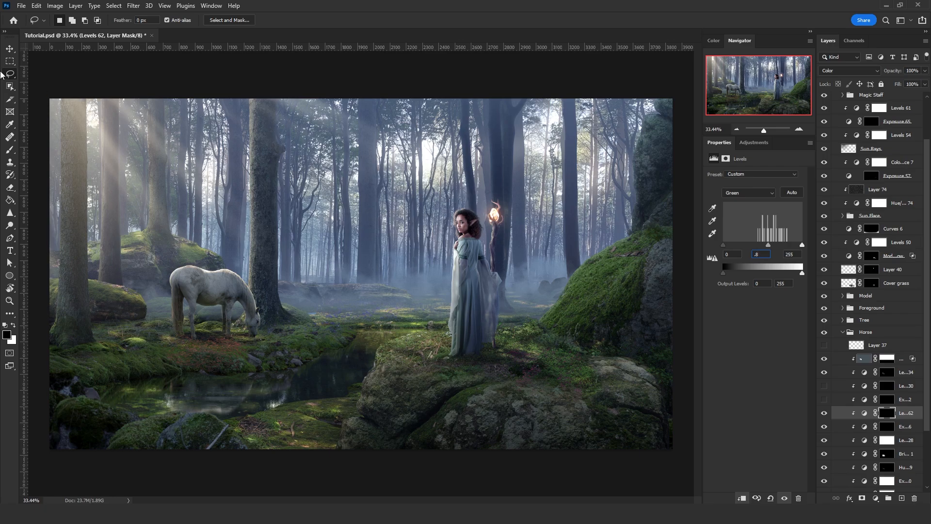
{"action": "left_click", "coordinate": [10, 49]}
{"action": "scroll", "coordinate": [157, 283], "scroll_direction": "up", "scroll_amount": 2}
{"action": "scroll", "coordinate": [156, 283], "scroll_direction": "up", "scroll_amount": 2}
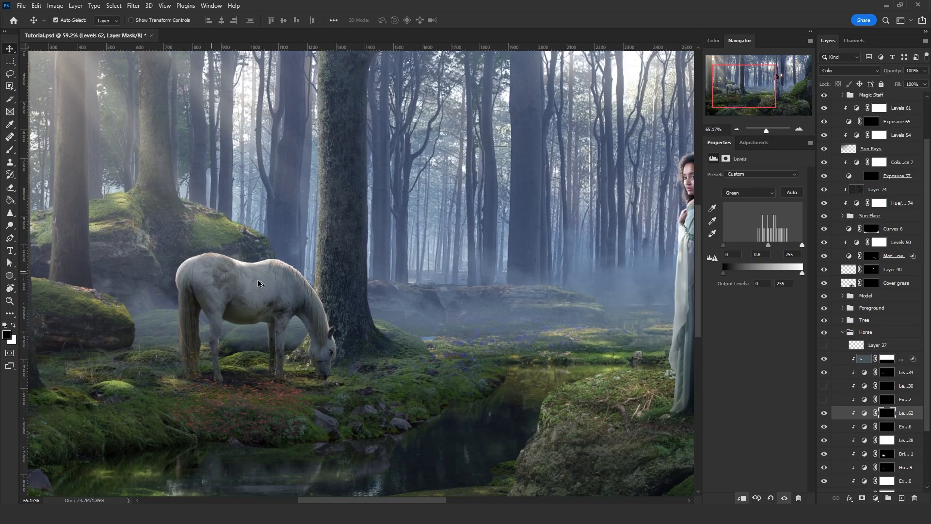
{"action": "scroll", "coordinate": [259, 283], "scroll_direction": "up", "scroll_amount": 3}
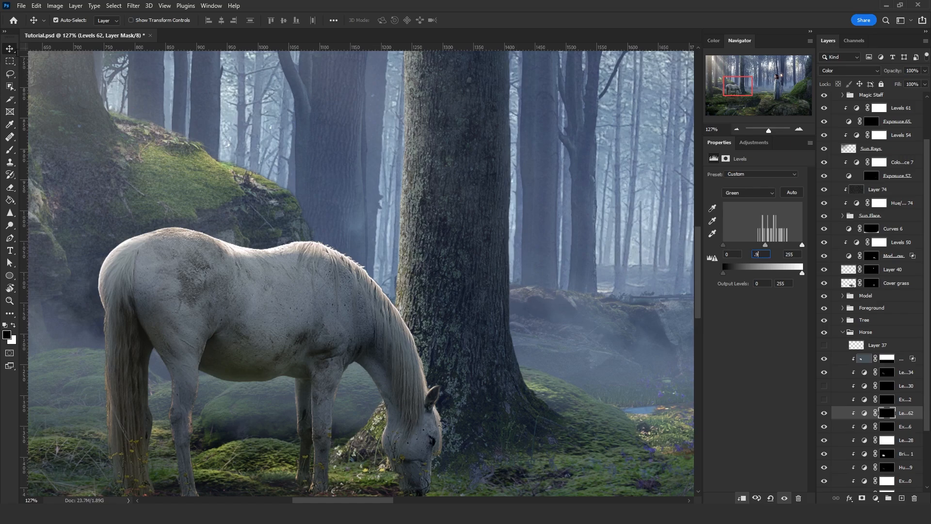
Review the Red channel settings of the new Levels layer.
{"action": "left_click", "coordinate": [903, 413]}
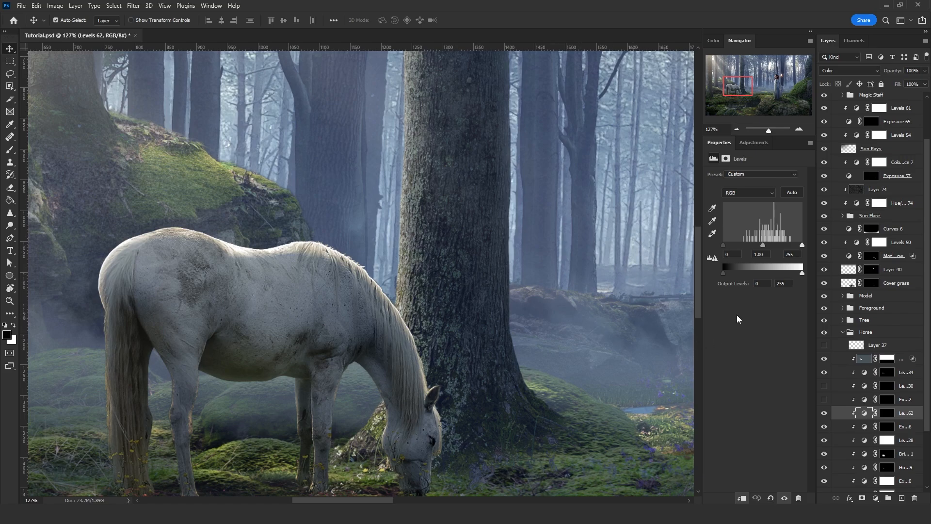
{"action": "left_click", "coordinate": [749, 193]}
{"action": "left_click", "coordinate": [742, 208]}
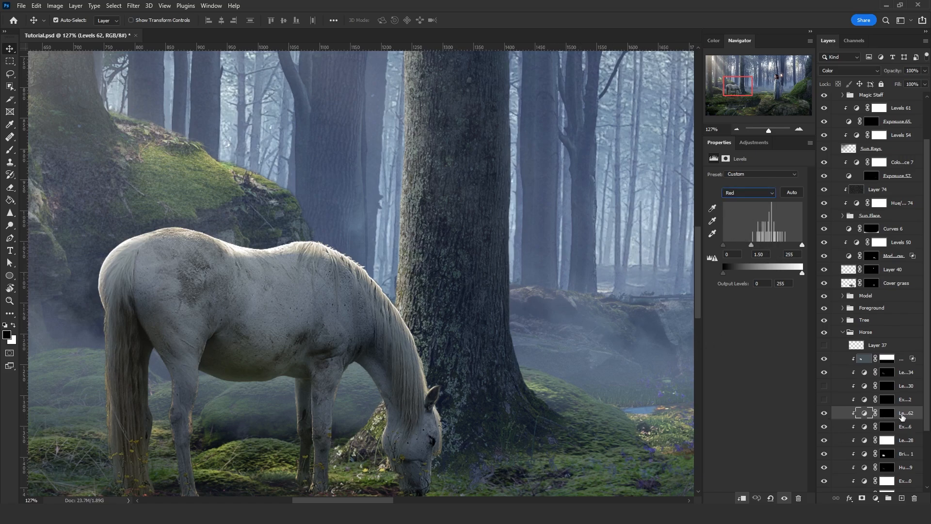
Add a new layer above the topmost clipped layer in the Horse group and set its blend mode to Screen.
{"action": "left_click", "coordinate": [900, 359]}
{"action": "left_click", "coordinate": [901, 498]}
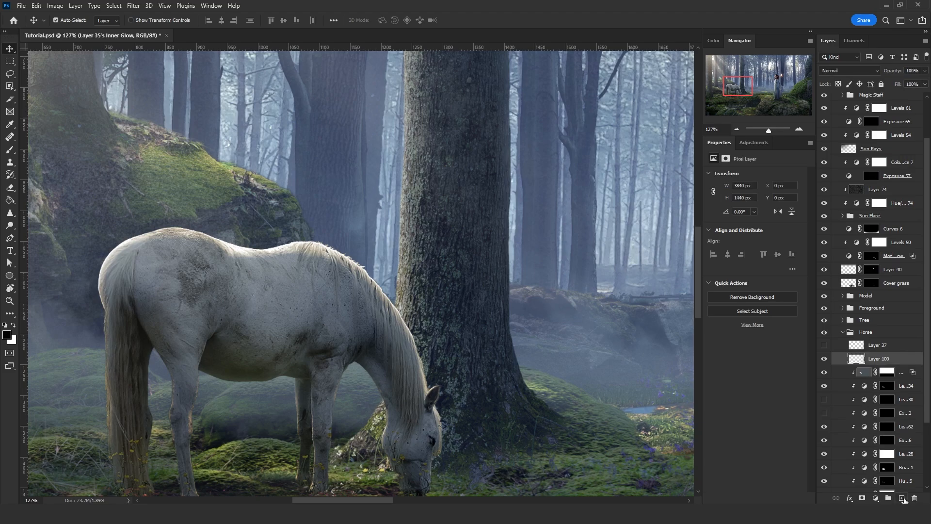
{"action": "left_click", "coordinate": [840, 69]}
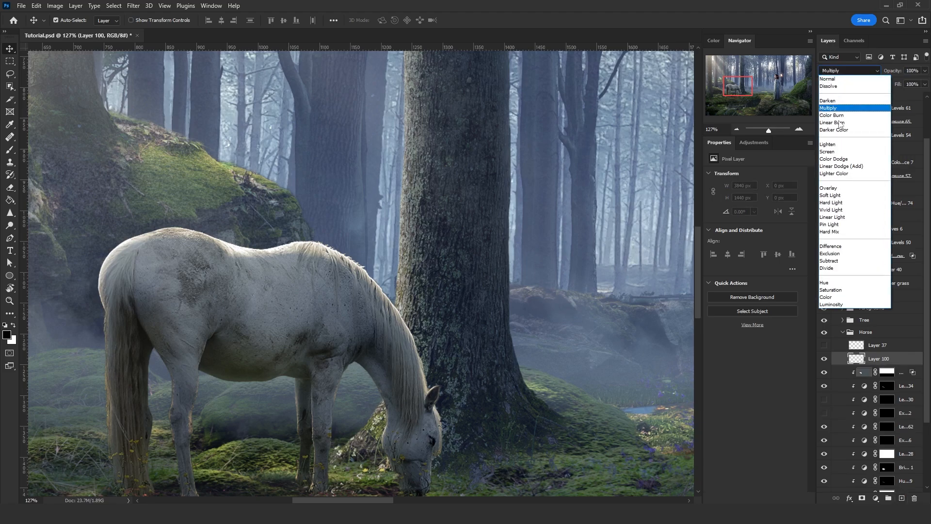
{"action": "left_click", "coordinate": [839, 148]}
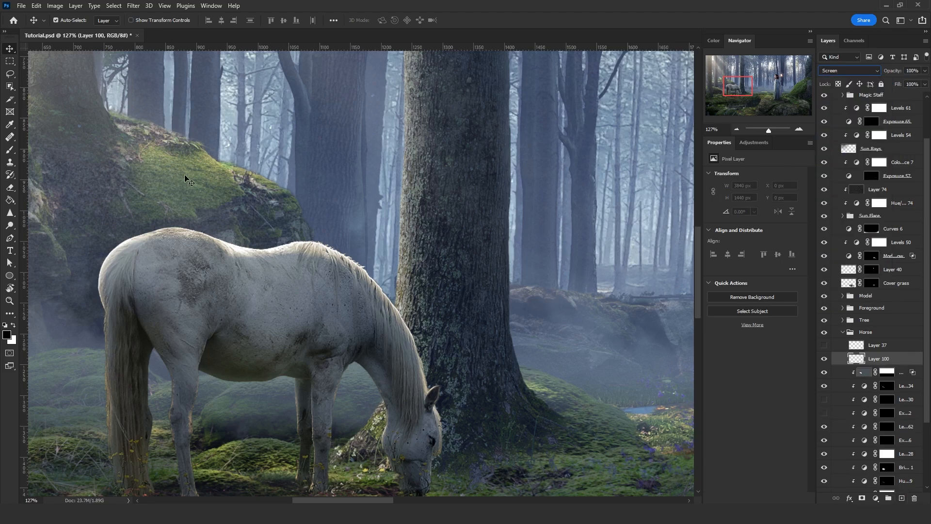
Set up the Brush tool with Normal mode and 5% flow.
{"action": "left_click", "coordinate": [9, 150]}
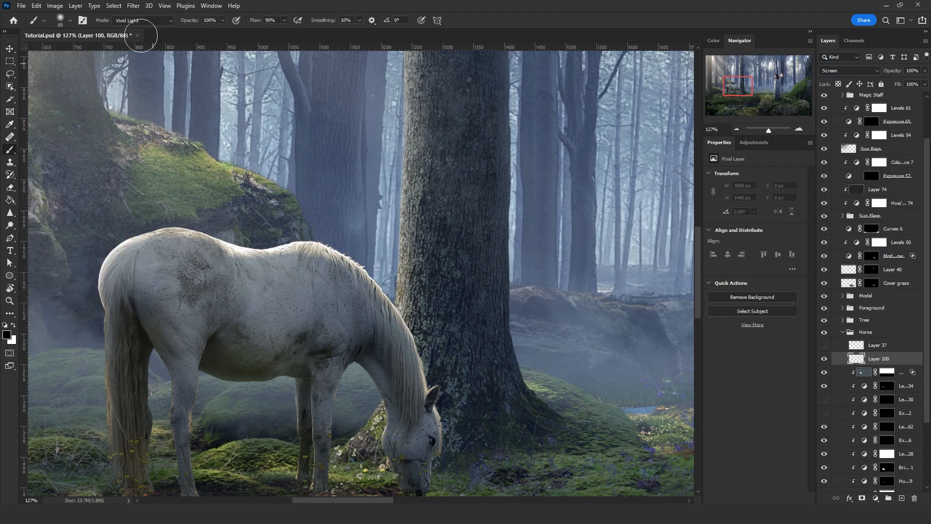
{"action": "left_click", "coordinate": [145, 21]}
{"action": "left_click", "coordinate": [139, 32]}
{"action": "type", "text": "5"}
{"action": "key", "text": "Return"}
Sample a light coat colour from the horse's back and paint a soft glow across its hindquarters and back.
{"action": "scroll", "coordinate": [196, 218], "scroll_direction": "up", "scroll_amount": 2}
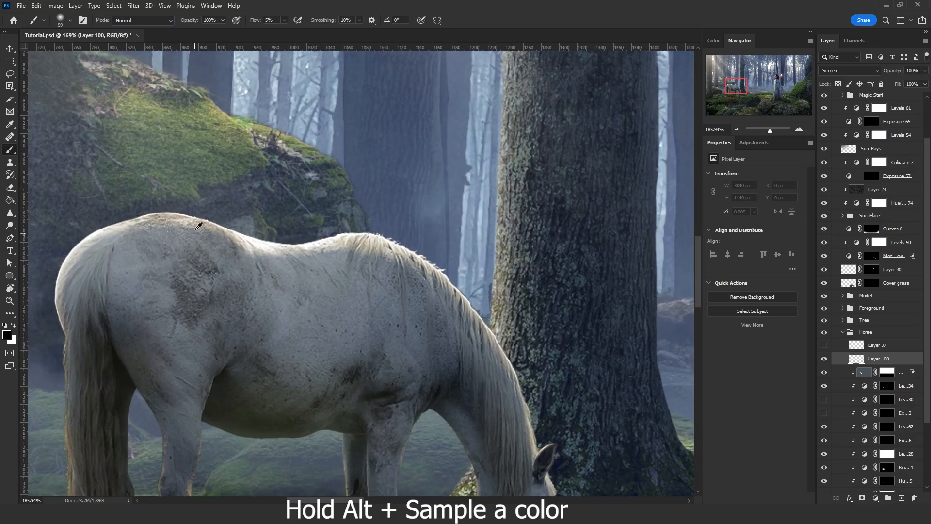
{"action": "left_click", "coordinate": [191, 220], "text": "alt"}
{"action": "left_click", "coordinate": [188, 224], "text": "alt"}
{"action": "right_click", "coordinate": [188, 246], "text": "alt"}
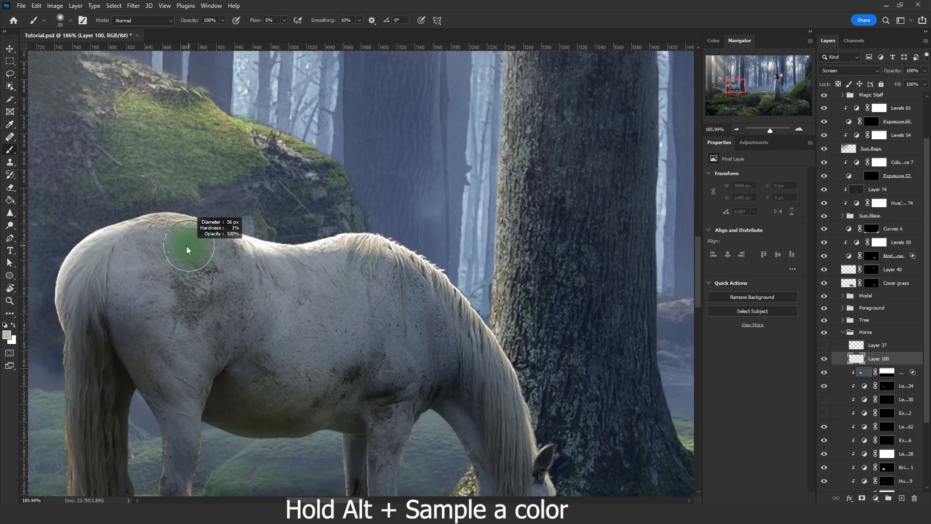
{"action": "right_click", "coordinate": [71, 323], "text": "alt"}
{"action": "mouse_move", "coordinate": [68, 330]}
{"action": "left_mouse_down"}
{"action": "mouse_move", "coordinate": [61, 299]}
{"action": "mouse_move", "coordinate": [74, 253]}
{"action": "mouse_move", "coordinate": [168, 216]}
{"action": "mouse_move", "coordinate": [245, 247]}
{"action": "mouse_move", "coordinate": [384, 245]}
{"action": "mouse_move", "coordinate": [436, 275]}
{"action": "mouse_move", "coordinate": [487, 331]}
{"action": "left_mouse_up"}
{"action": "right_click", "coordinate": [487, 332], "text": "alt"}
Continue the soft glow down the horse's mane and along its ear and forehead, adjusting the brush size to fit.
{"action": "scroll", "coordinate": [482, 329], "scroll_direction": "down", "scroll_amount": 3}
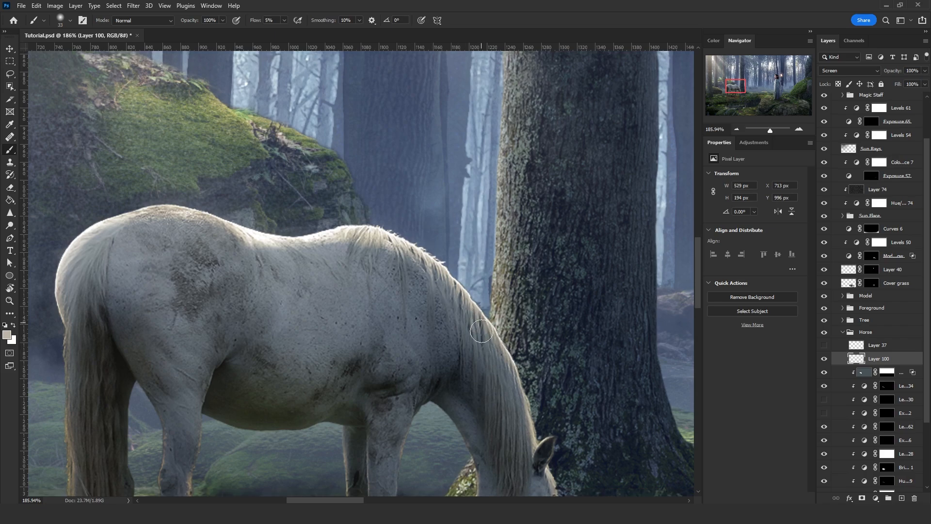
{"action": "mouse_move", "coordinate": [535, 386]}
{"action": "left_mouse_down"}
{"action": "mouse_move", "coordinate": [511, 290]}
{"action": "mouse_move", "coordinate": [449, 198]}
{"action": "left_mouse_up"}
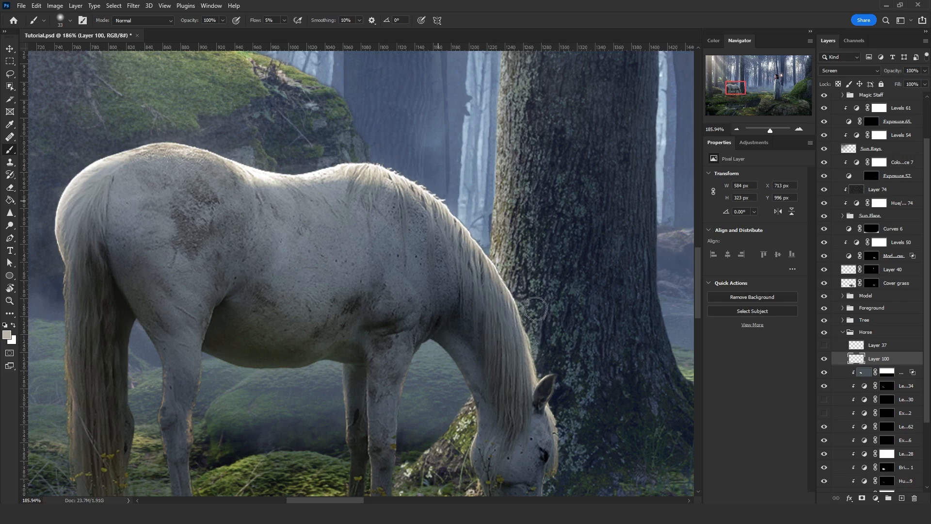
{"action": "right_click", "coordinate": [555, 343], "text": "alt"}
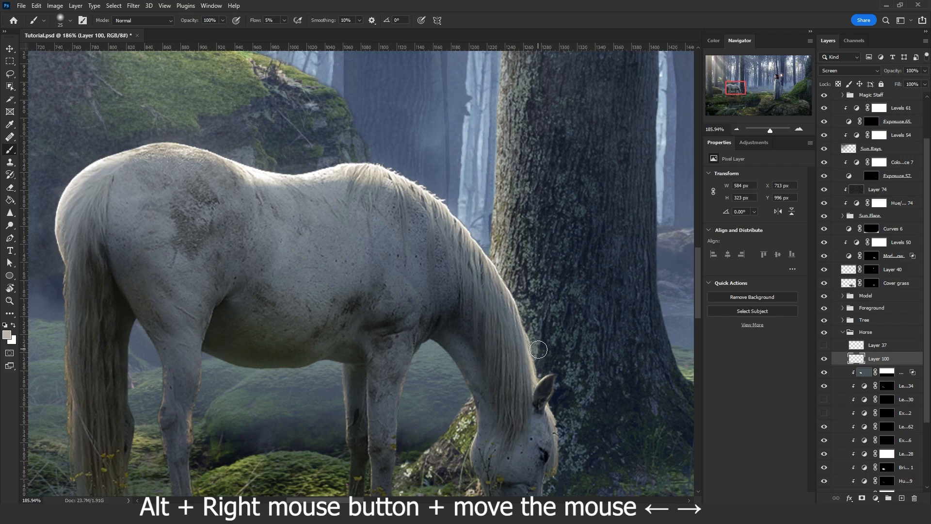
{"action": "scroll", "coordinate": [542, 364], "scroll_direction": "down", "scroll_amount": 1}
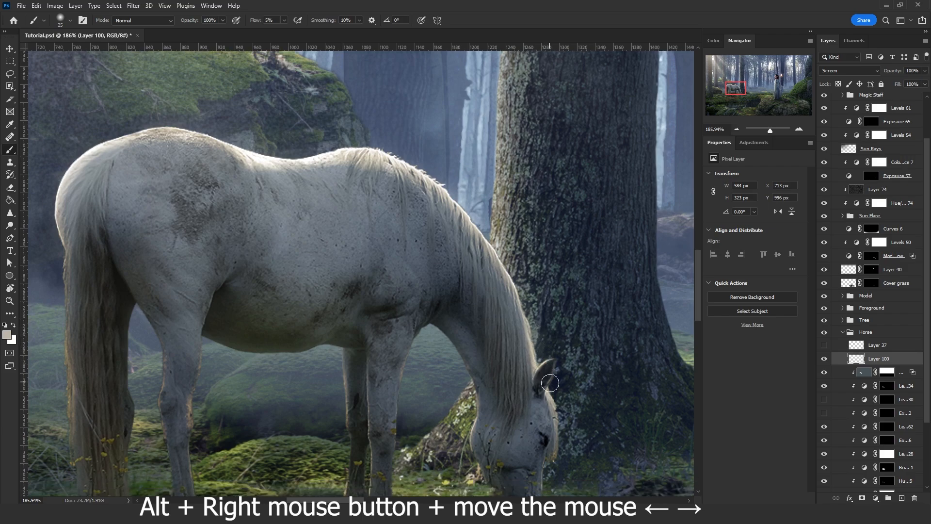
{"action": "right_click", "coordinate": [554, 402], "text": "alt"}
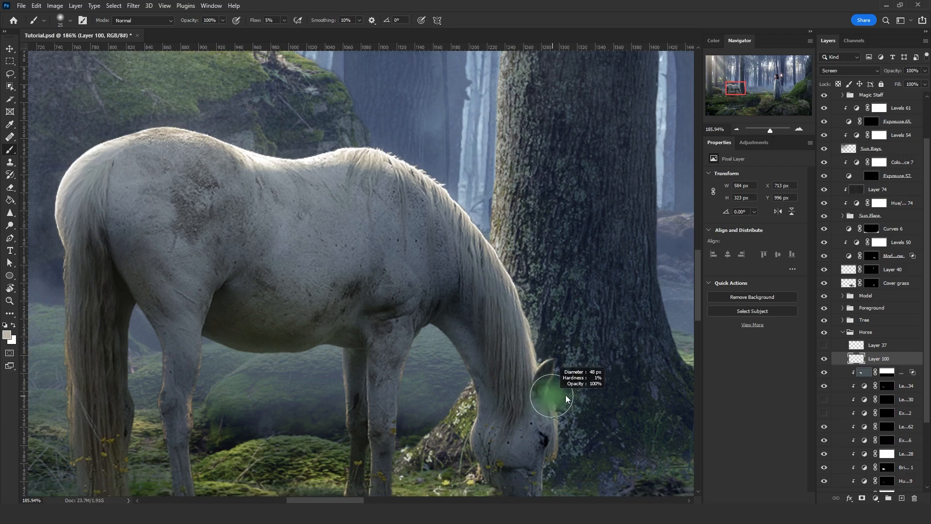
{"action": "left_click_drag", "start_coordinate": [554, 402], "coordinate": [556, 425]}
{"action": "right_click", "coordinate": [543, 374], "text": "alt"}
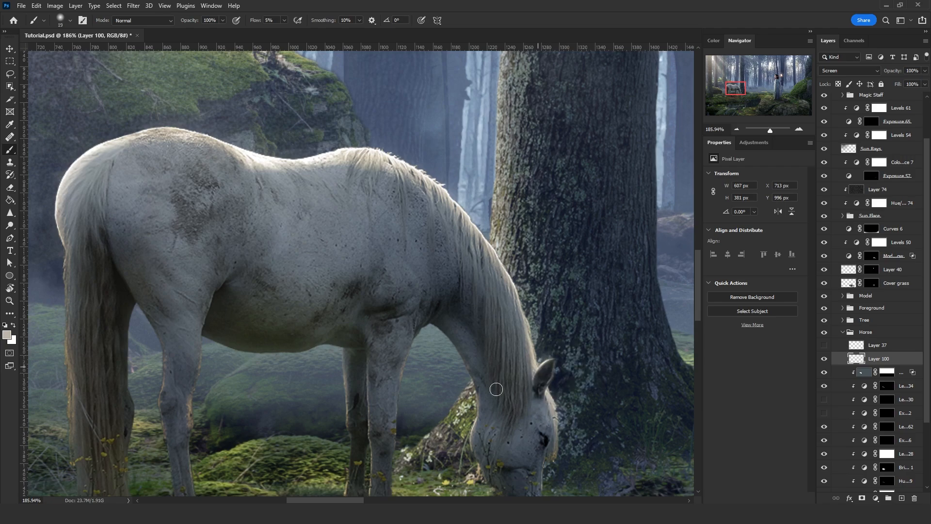
Paint the soft glow along the edges of the horse's front and hind legs.
{"action": "scroll", "coordinate": [496, 389], "scroll_direction": "down", "scroll_amount": 3}
{"action": "left_click_drag", "start_coordinate": [347, 441], "coordinate": [346, 336]}
{"action": "left_click_drag", "start_coordinate": [170, 391], "coordinate": [166, 306]}
Paint the soft glow along the horse's tail and rump with varying brush sizes.
{"action": "right_click", "coordinate": [58, 344], "text": "alt"}
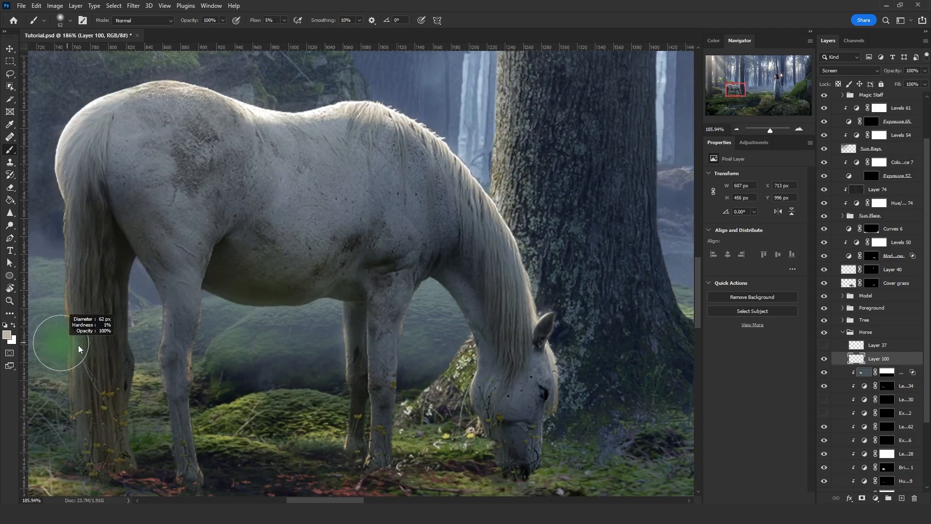
{"action": "right_click", "coordinate": [69, 245], "text": "alt"}
{"action": "mouse_move", "coordinate": [58, 345]}
{"action": "left_mouse_down"}
{"action": "mouse_move", "coordinate": [64, 250]}
{"action": "mouse_move", "coordinate": [67, 286]}
{"action": "left_mouse_up"}
{"action": "right_click", "coordinate": [66, 286], "text": "alt"}
{"action": "mouse_move", "coordinate": [66, 231]}
{"action": "left_mouse_down"}
{"action": "mouse_move", "coordinate": [84, 223]}
{"action": "mouse_move", "coordinate": [54, 156]}
{"action": "mouse_move", "coordinate": [77, 113]}
{"action": "mouse_move", "coordinate": [108, 97]}
{"action": "left_mouse_up"}
{"action": "right_click", "coordinate": [84, 223], "text": "alt"}
{"action": "right_click", "coordinate": [108, 98], "text": "alt"}
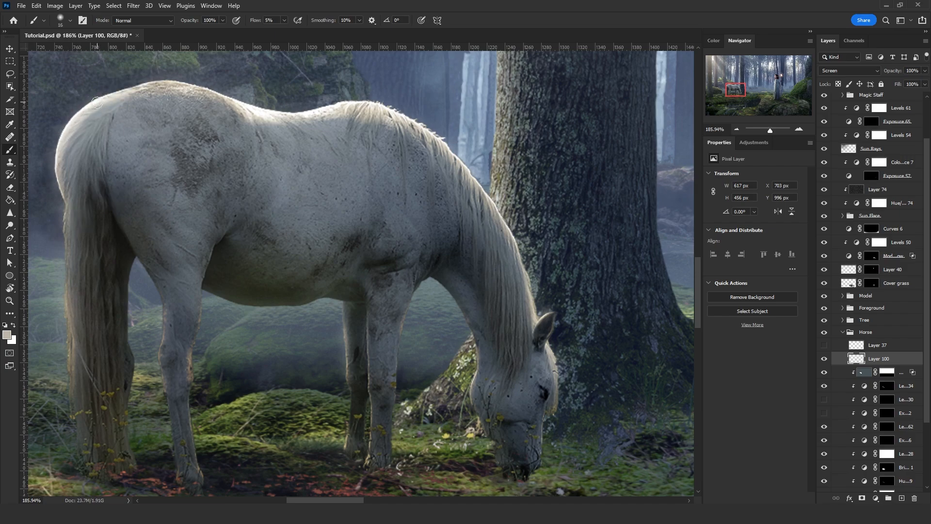
{"action": "right_click", "coordinate": [222, 96], "text": "alt"}
{"action": "scroll", "coordinate": [449, 262], "scroll_direction": "down", "scroll_amount": 5}
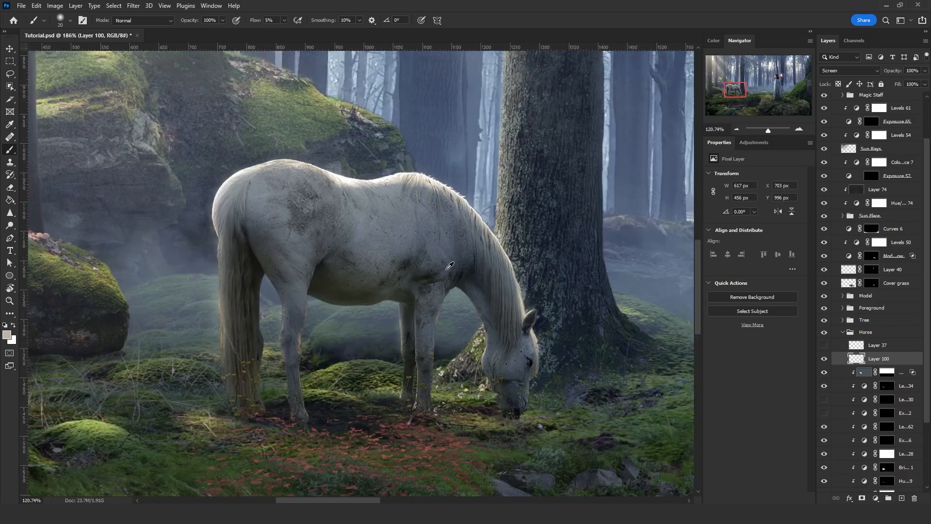
{"action": "scroll", "coordinate": [449, 264], "scroll_direction": "down", "scroll_amount": 3}
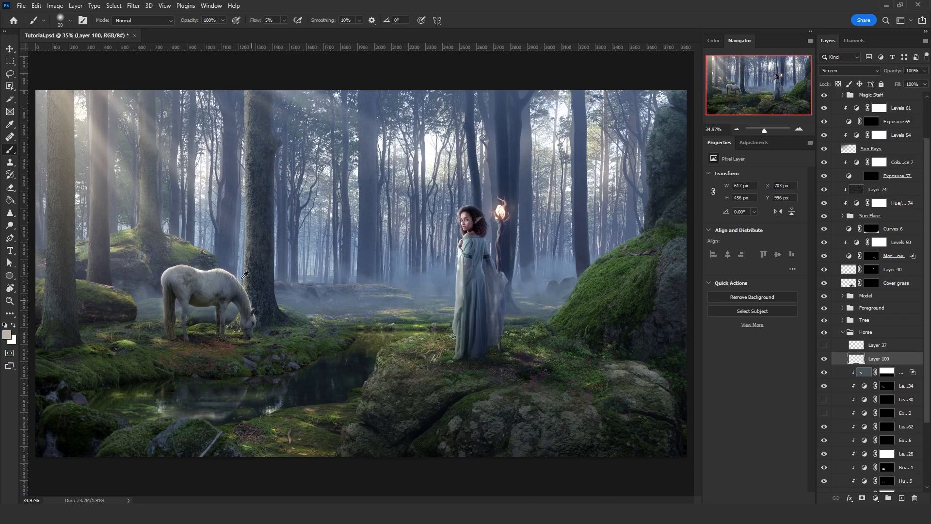
{"action": "scroll", "coordinate": [204, 262], "scroll_direction": "up", "scroll_amount": 1}
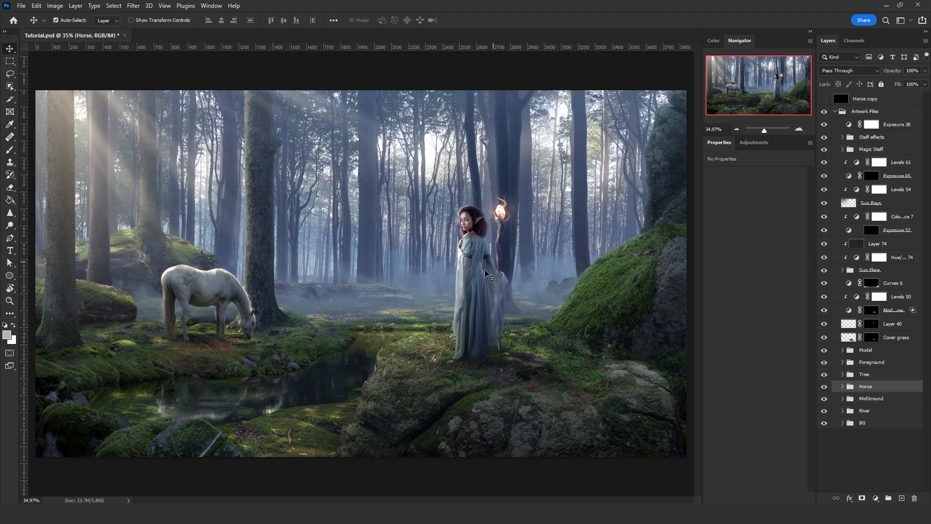
Duplicate the model's hidden Backup layer and bring the copy to the top of the layer stack.
{"action": "left_click", "coordinate": [499, 302]}
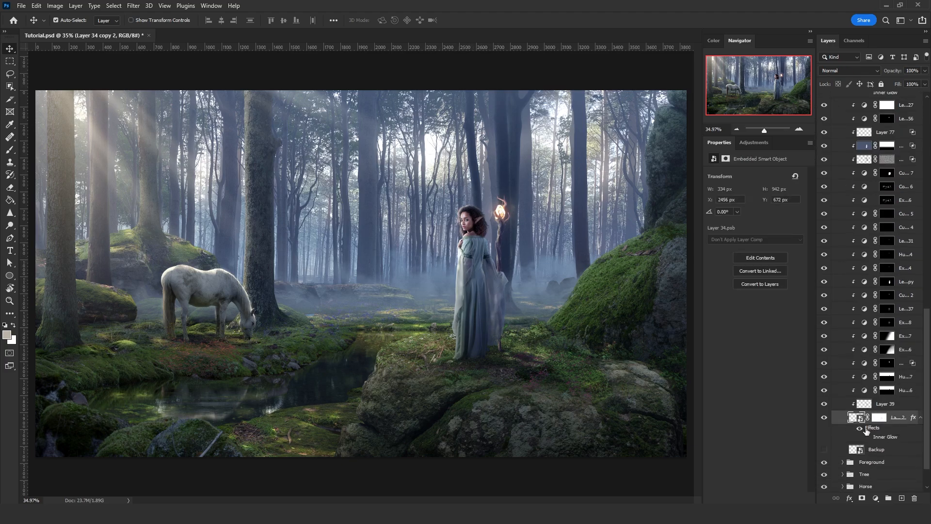
{"action": "left_click", "coordinate": [869, 450]}
{"action": "key", "text": "ctrl+j"}
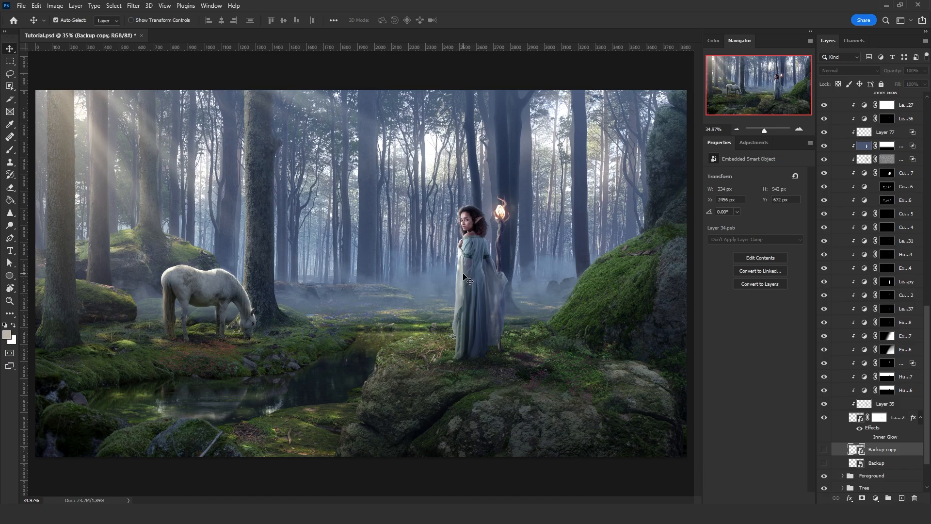
{"action": "key", "text": "ctrl"}
{"action": "key", "text": "ctrl+shift+bracketright"}
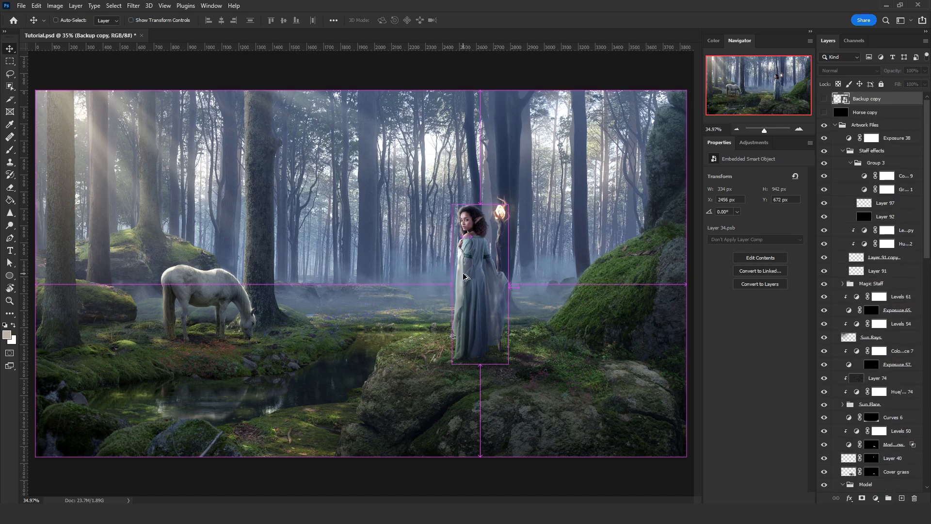
Delete the Horse copy layer and place a new black-filled layer directly beneath the Backup copy layer.
{"action": "left_click_drag", "start_coordinate": [866, 115], "coordinate": [914, 497]}
{"action": "left_click", "coordinate": [902, 498]}
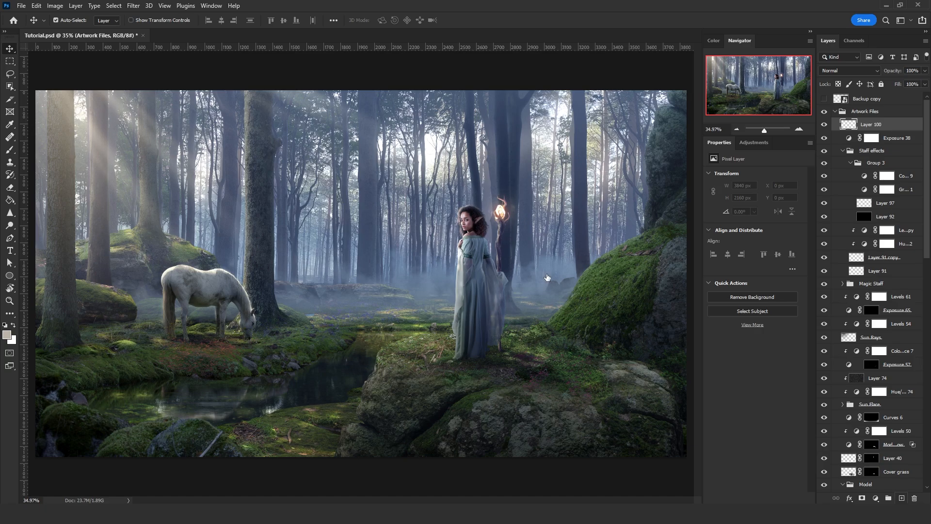
{"action": "key", "text": "shift+F5"}
{"action": "left_click", "coordinate": [421, 230]}
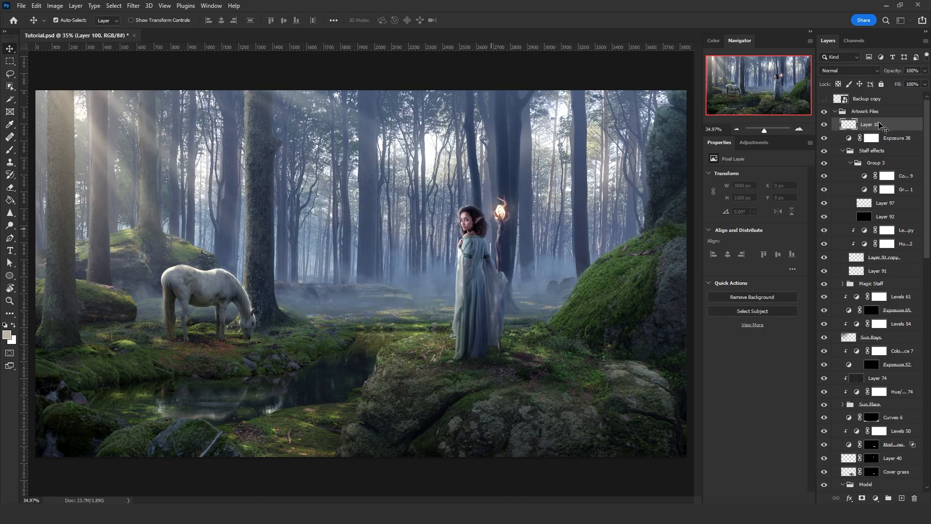
{"action": "left_click_drag", "start_coordinate": [878, 125], "coordinate": [873, 105]}
Make the Backup copy layer visible and merge it with the black layer below.
{"action": "left_click", "coordinate": [824, 98]}
{"action": "left_click", "coordinate": [855, 103]}
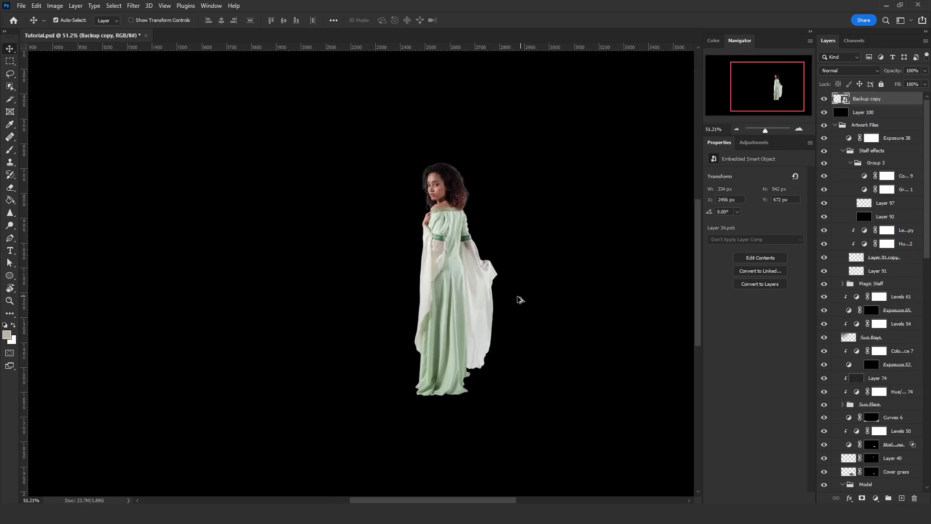
{"action": "scroll", "coordinate": [518, 297], "scroll_direction": "up", "scroll_amount": 3}
{"action": "key", "text": "ctrl+e"}
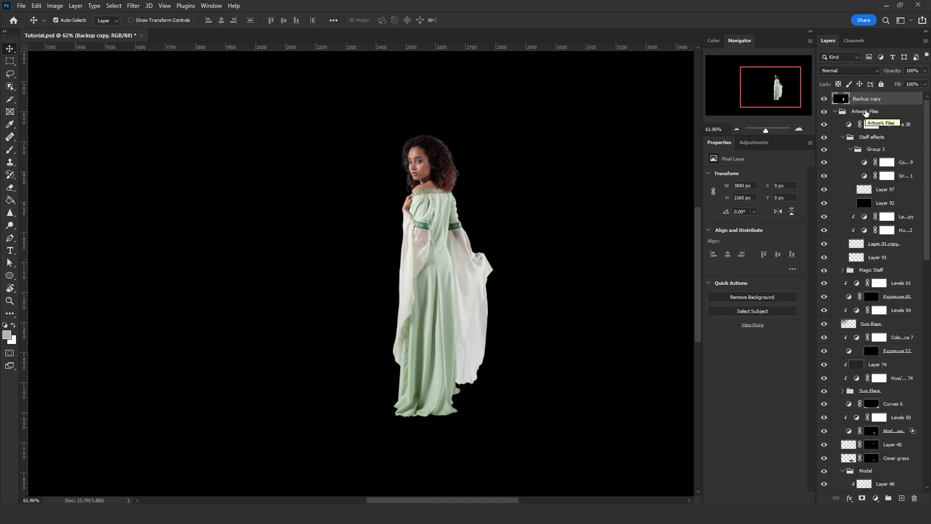
Desaturate the merged model cutout layer.
{"action": "key", "text": "ctrl"}
{"action": "key", "text": "ctrl+shift+z"}
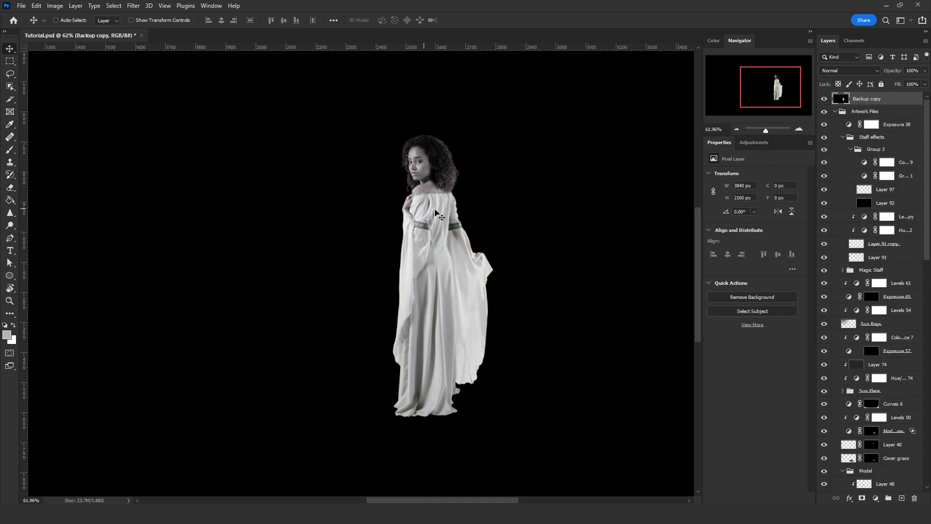
{"action": "scroll", "coordinate": [437, 181], "scroll_direction": "up", "scroll_amount": 1}
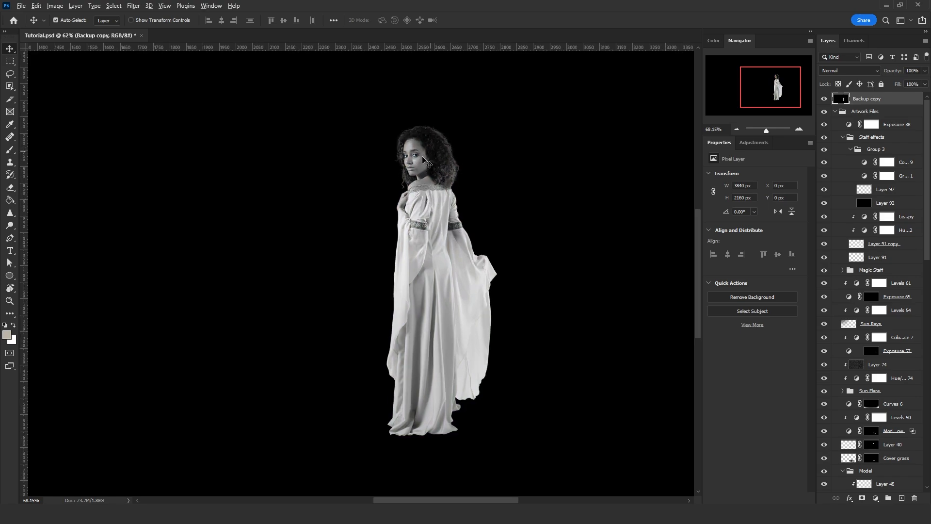
{"action": "scroll", "coordinate": [529, 213], "scroll_direction": "up", "scroll_amount": 1}
{"action": "key", "text": "b"}
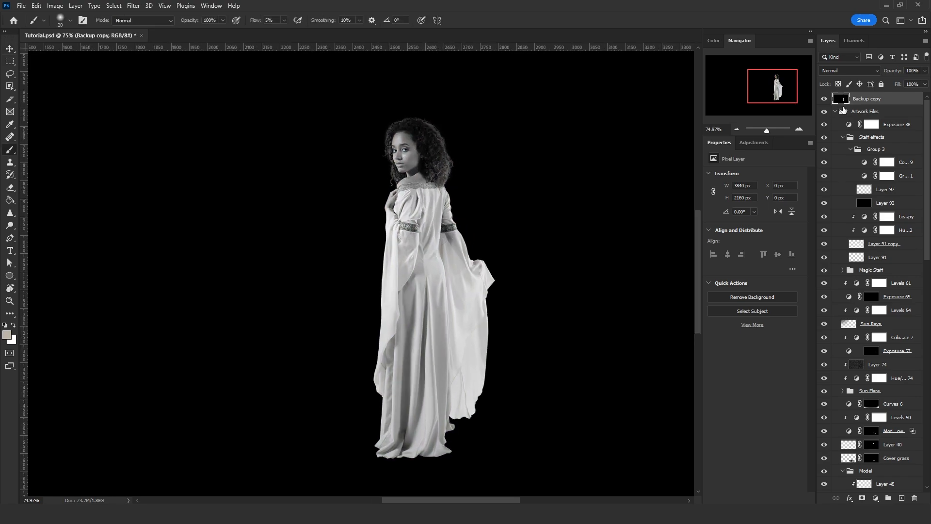
{"action": "scroll", "coordinate": [844, 186], "scroll_direction": "down", "scroll_amount": 15}
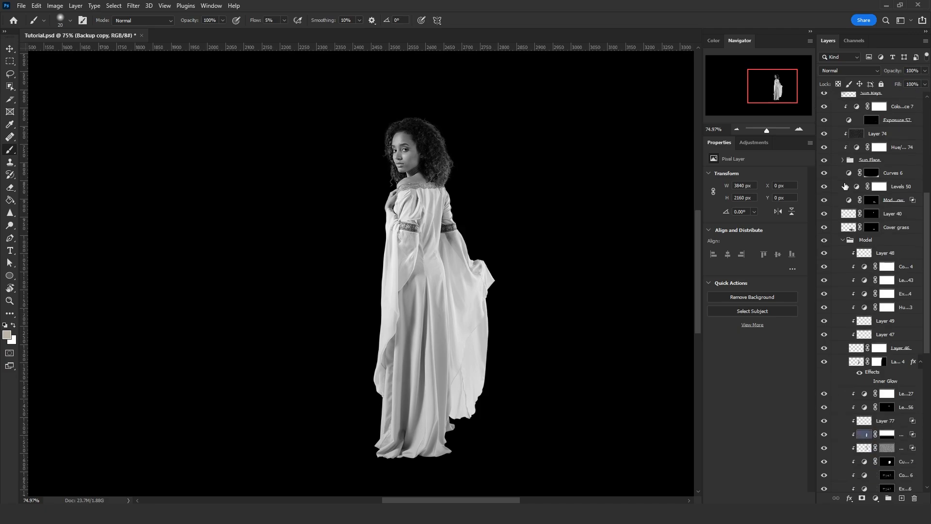
{"action": "scroll", "coordinate": [844, 186], "scroll_direction": "down", "scroll_amount": 8}
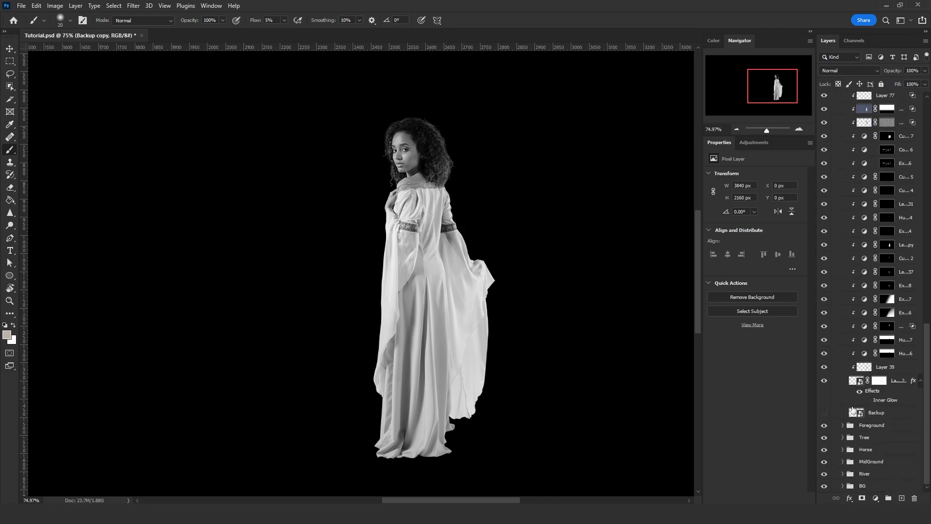
{"action": "left_click", "coordinate": [858, 381], "text": "ctrl"}
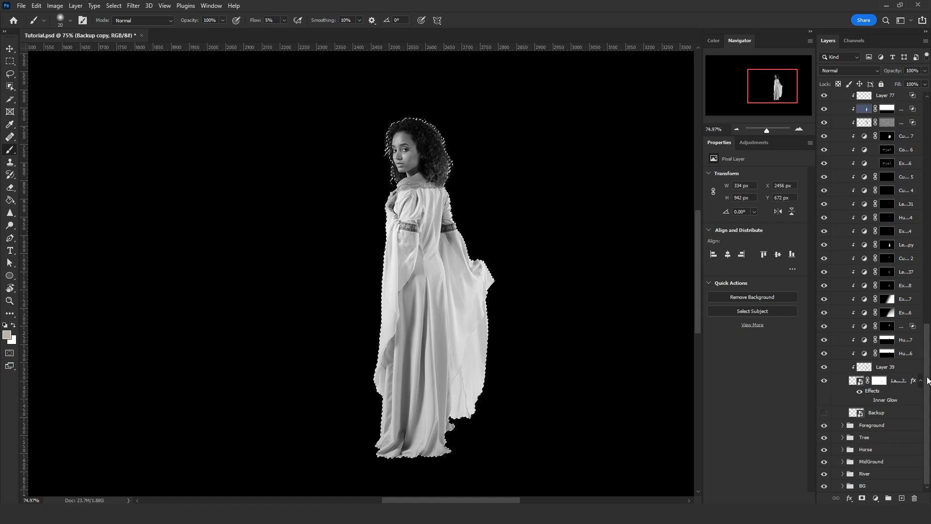
{"action": "left_click_drag", "start_coordinate": [927, 380], "coordinate": [927, 150]}
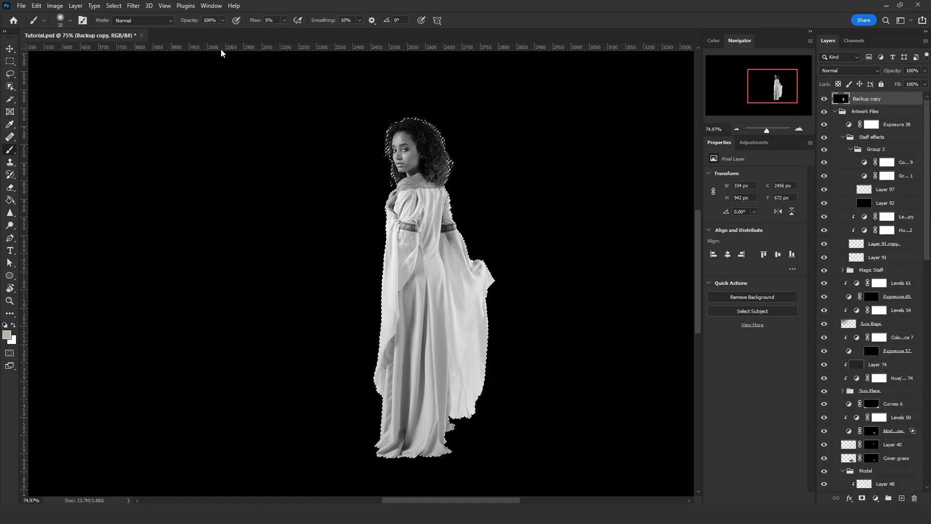
{"action": "right_click", "coordinate": [207, 165], "text": "alt"}
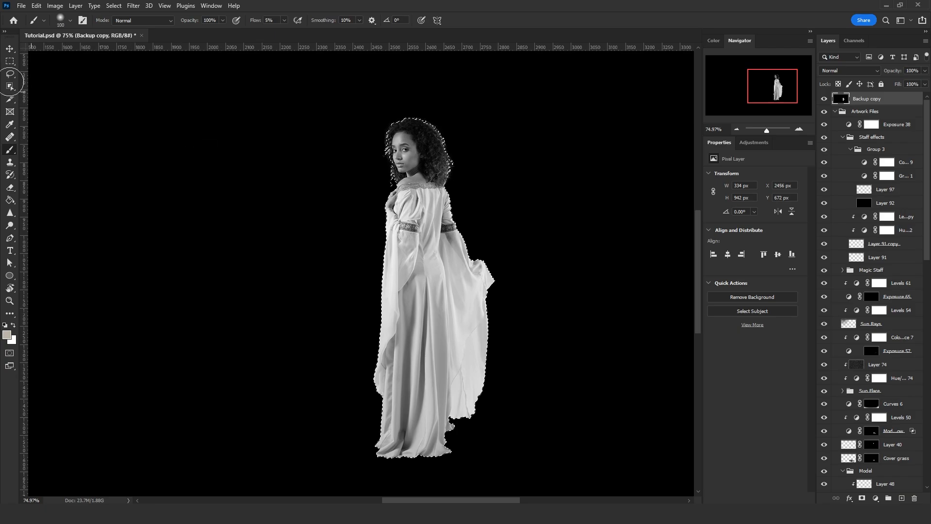
{"action": "left_click", "coordinate": [10, 74]}
{"action": "left_click", "coordinate": [62, 108]}
Set up the Brush with white as the foreground colour, 55% flow and the Vivid Light mode.
{"action": "left_click", "coordinate": [10, 150]}
{"action": "left_click", "coordinate": [284, 21]}
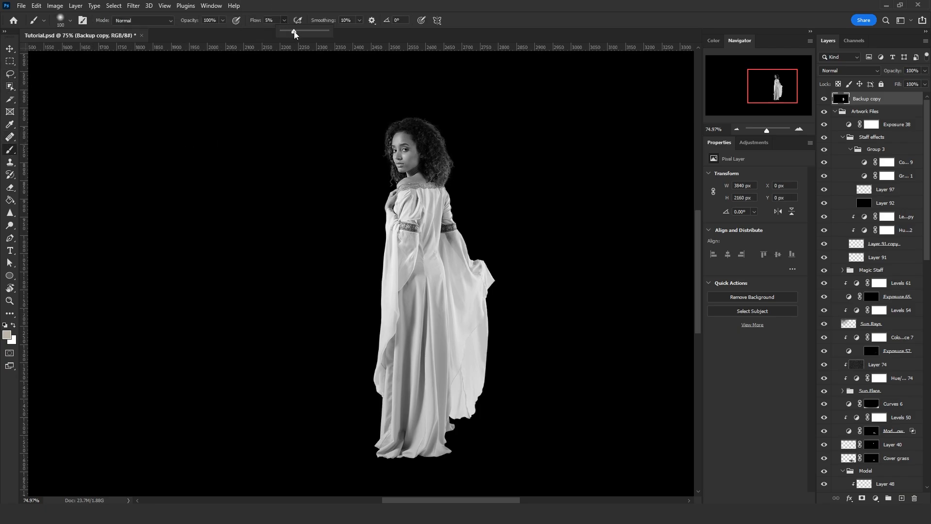
{"action": "left_click", "coordinate": [13, 325]}
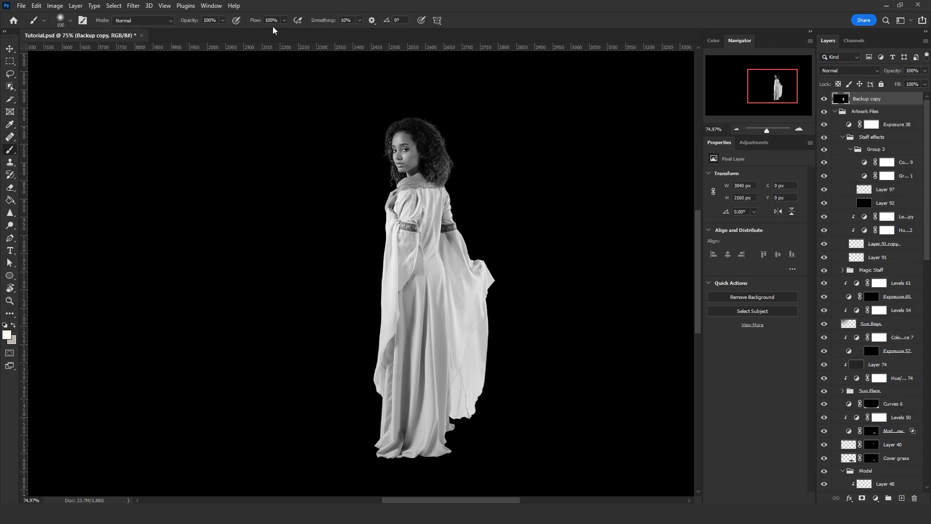
{"action": "left_click_drag", "start_coordinate": [284, 20], "coordinate": [275, 32]}
{"action": "left_click", "coordinate": [143, 21]}
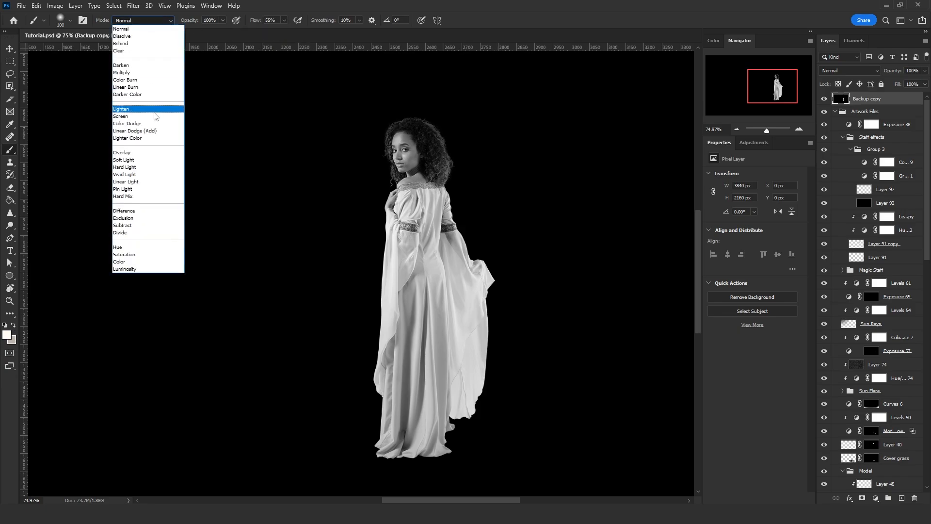
{"action": "left_click", "coordinate": [143, 173]}
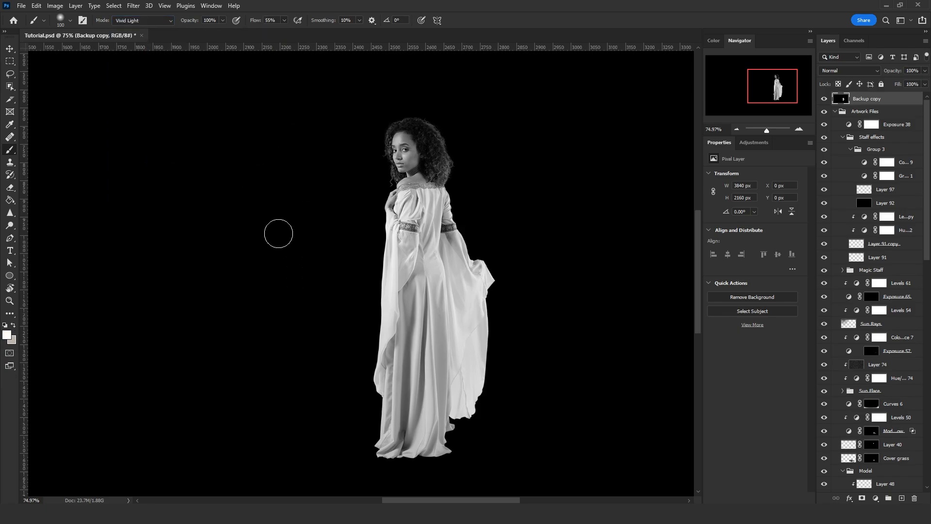
Try a larger white Vivid Light brush stroke on the black area beside the model.
{"action": "left_click_drag", "start_coordinate": [286, 235], "coordinate": [332, 236], "text": "alt"}
{"action": "mouse_move", "coordinate": [272, 186]}
{"action": "left_mouse_down"}
{"action": "mouse_move", "coordinate": [266, 322]}
{"action": "mouse_move", "coordinate": [269, 168]}
{"action": "left_mouse_up"}
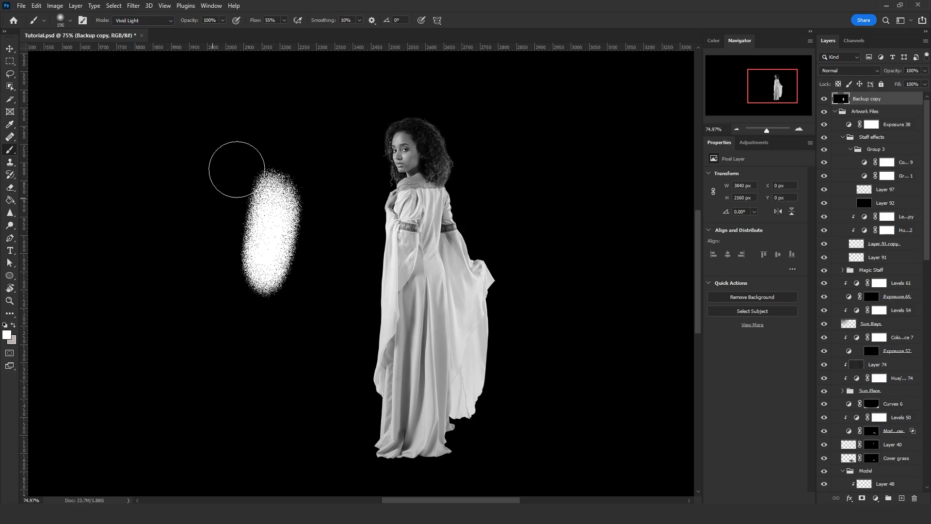
{"action": "key", "text": "ctrl+z"}
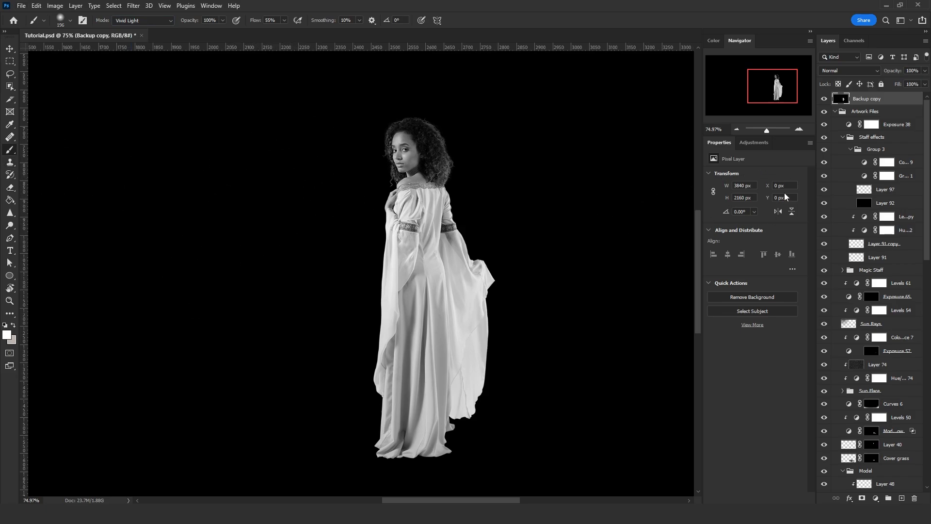
Load the outline of the masked model layer above Backup as a selection and make the Backup copy layer active.
{"action": "scroll", "coordinate": [853, 269], "scroll_direction": "down", "scroll_amount": 5}
{"action": "scroll", "coordinate": [853, 269], "scroll_direction": "down", "scroll_amount": 10}
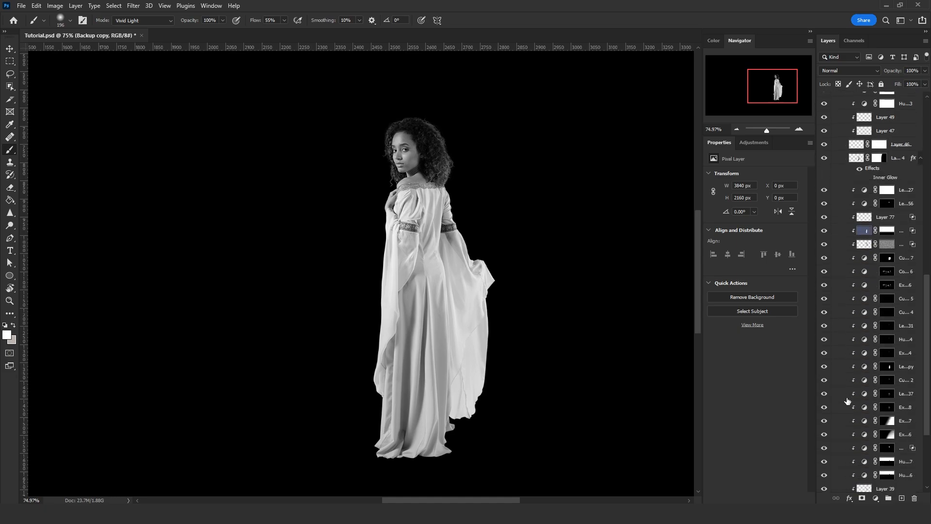
{"action": "left_click", "coordinate": [859, 427], "text": "ctrl"}
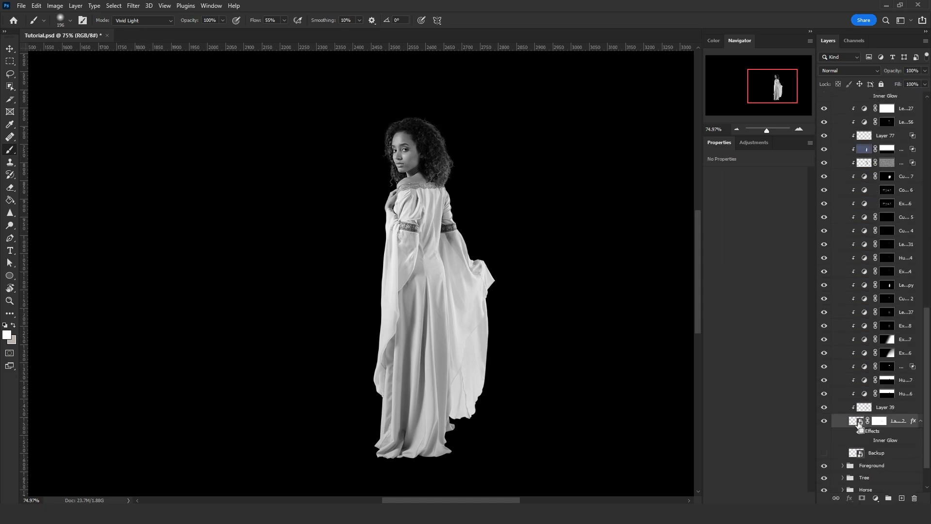
{"action": "left_click", "coordinate": [859, 422], "text": "ctrl"}
{"action": "left_click_drag", "start_coordinate": [924, 356], "coordinate": [924, 145]}
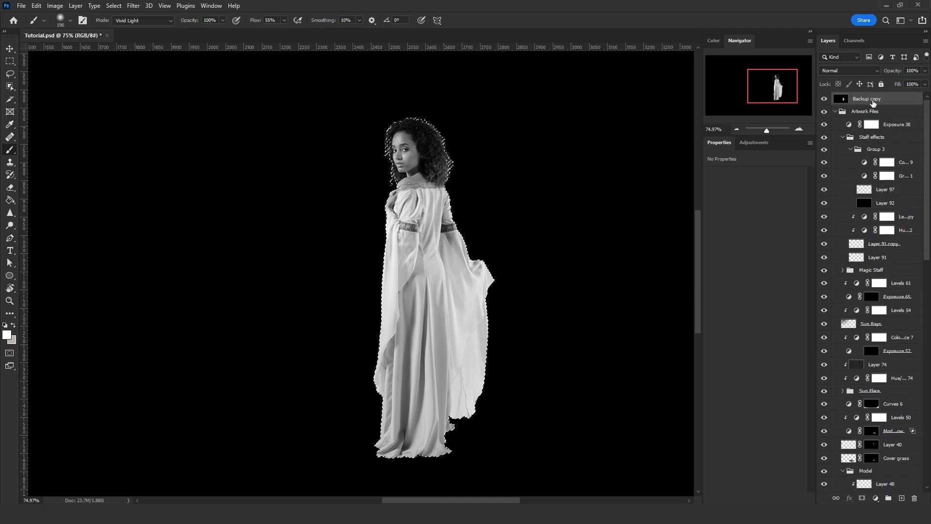
{"action": "left_click", "coordinate": [866, 99]}
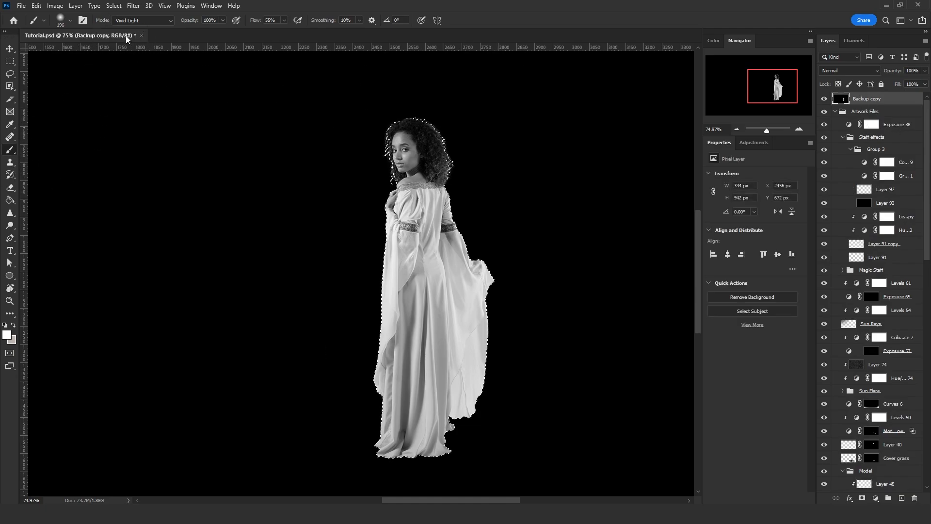
Set up a reflected Foreground to Transparent gradient at 25% opacity with black as the foreground colour.
{"action": "left_click", "coordinate": [14, 200]}
{"action": "left_click", "coordinate": [44, 200]}
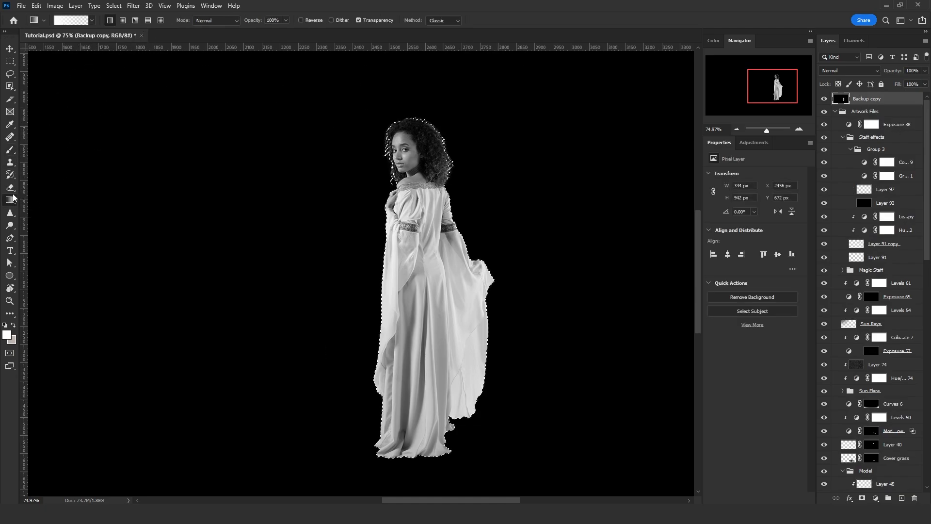
{"action": "left_click", "coordinate": [70, 20]}
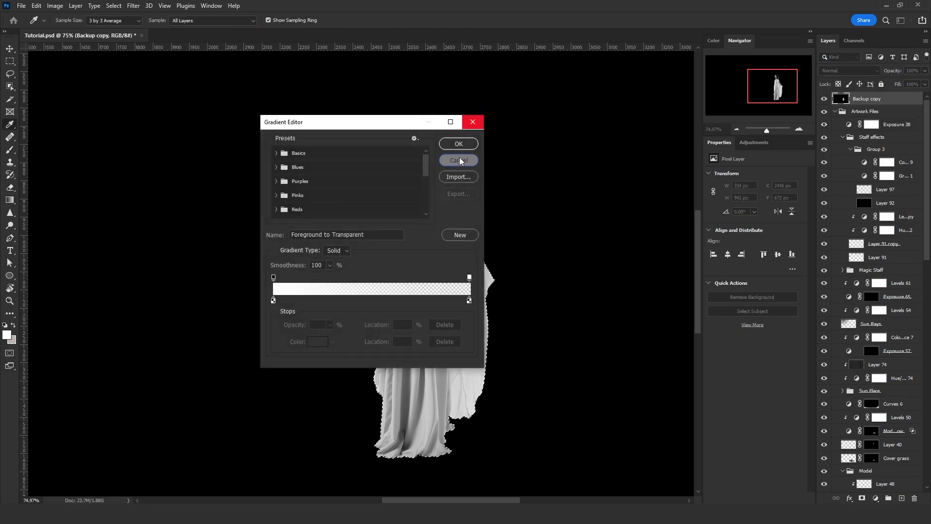
{"action": "left_click", "coordinate": [475, 121]}
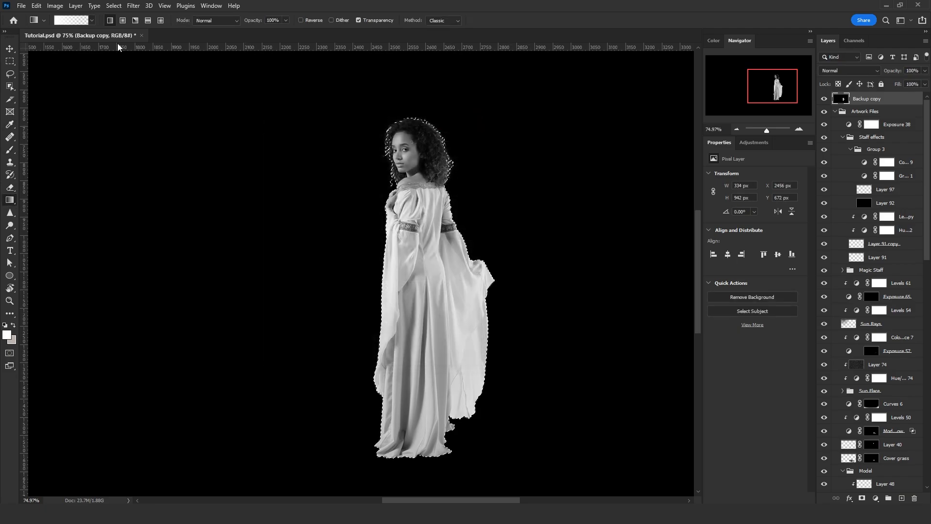
{"action": "left_click", "coordinate": [148, 20]}
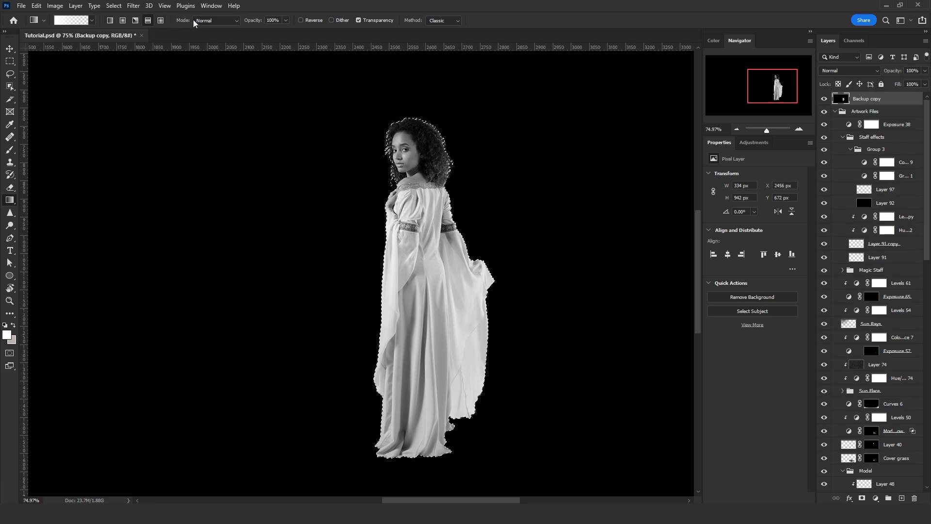
{"action": "left_click", "coordinate": [273, 21]}
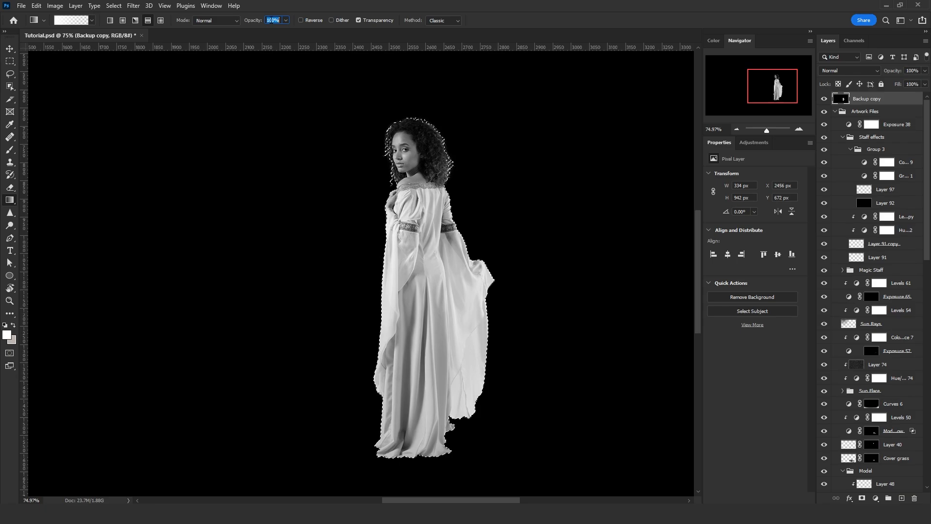
{"action": "type", "text": "25"}
{"action": "left_click", "coordinate": [5, 325]}
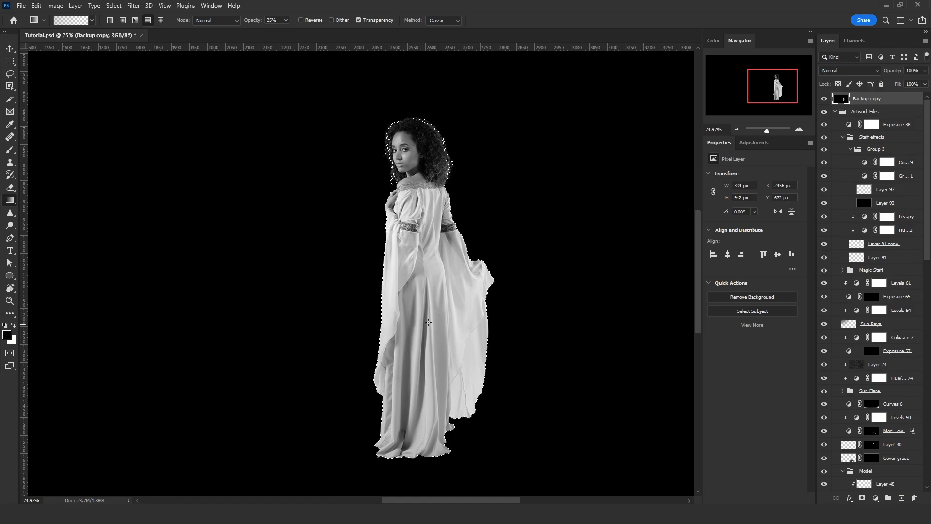
Darken the centre of the selected model with repeated black reflected gradients in Vivid Light mode.
{"action": "left_click_drag", "start_coordinate": [428, 322], "coordinate": [476, 323]}
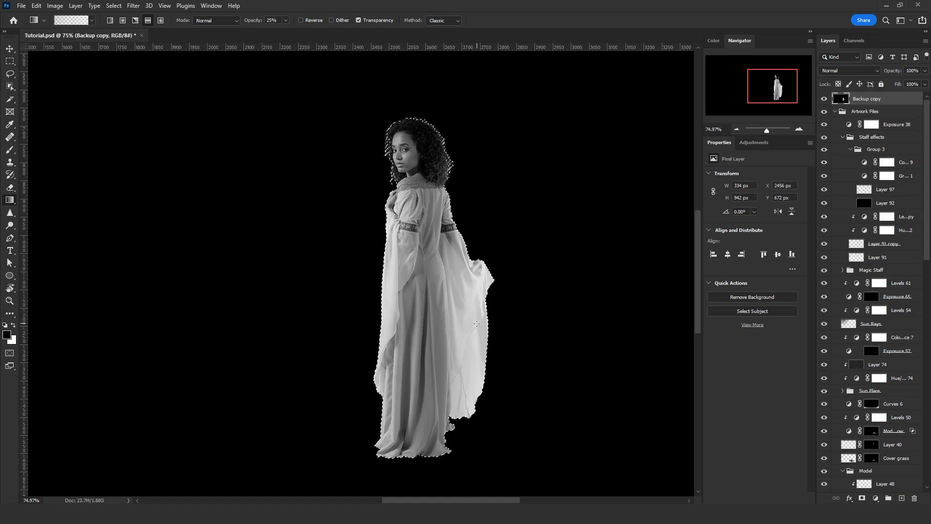
{"action": "left_click", "coordinate": [218, 20]}
{"action": "left_click", "coordinate": [221, 177]}
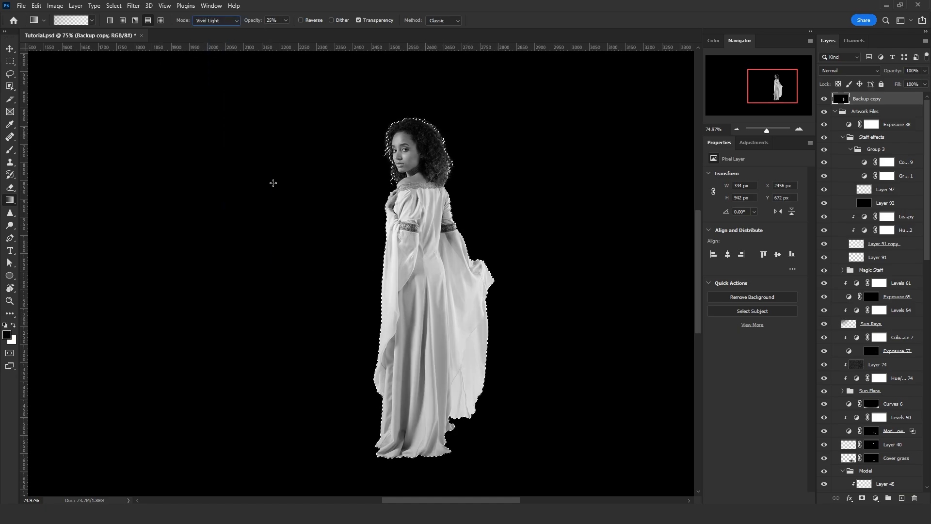
{"action": "left_click_drag", "start_coordinate": [425, 305], "coordinate": [484, 305]}
{"action": "left_click_drag", "start_coordinate": [423, 284], "coordinate": [449, 275]}
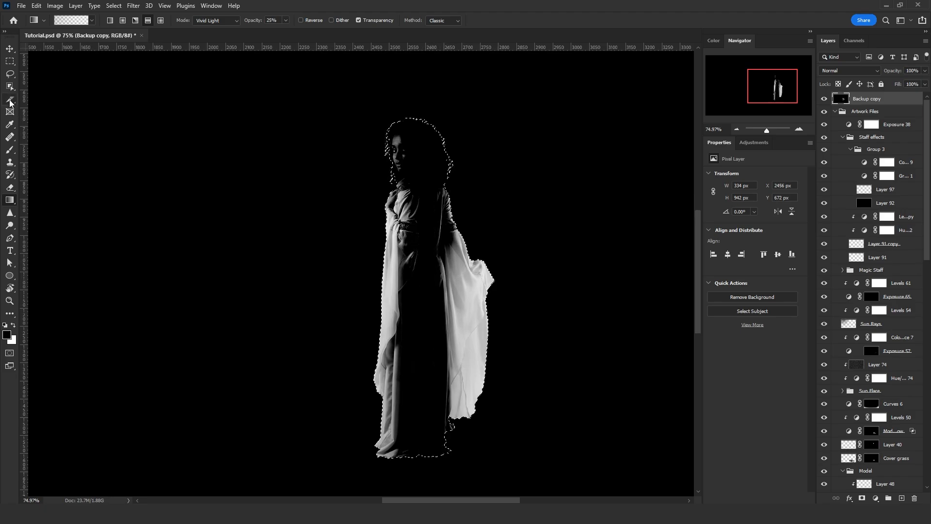
Paint black with the Vivid Light brush over the model's face, neck and upper body, reducing the brush size as needed.
{"action": "left_click", "coordinate": [10, 149]}
{"action": "right_click", "coordinate": [324, 163], "text": "alt"}
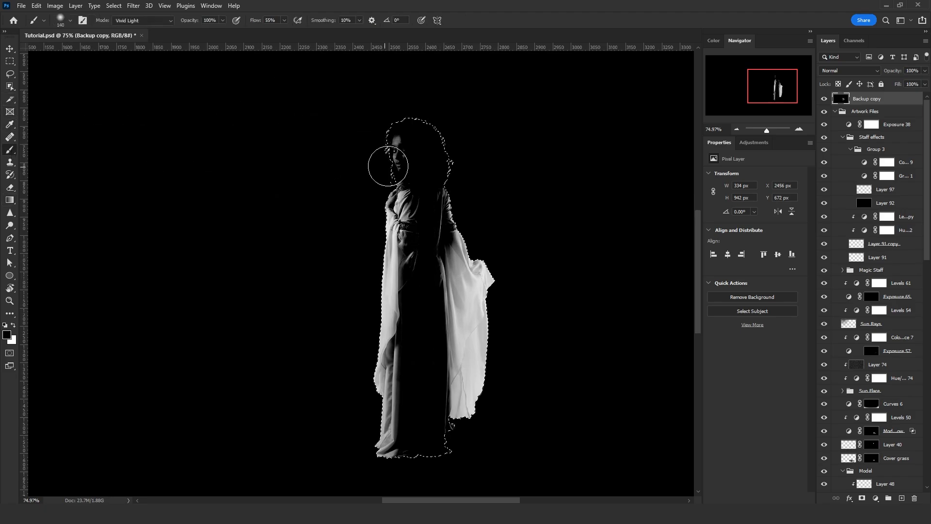
{"action": "left_click_drag", "start_coordinate": [386, 166], "coordinate": [397, 133]}
{"action": "right_click", "coordinate": [449, 195], "text": "alt"}
{"action": "mouse_move", "coordinate": [415, 204]}
{"action": "left_mouse_down"}
{"action": "mouse_move", "coordinate": [415, 245]}
{"action": "mouse_move", "coordinate": [408, 182]}
{"action": "mouse_move", "coordinate": [386, 205]}
{"action": "mouse_move", "coordinate": [395, 184]}
{"action": "mouse_move", "coordinate": [389, 205]}
{"action": "left_mouse_up"}
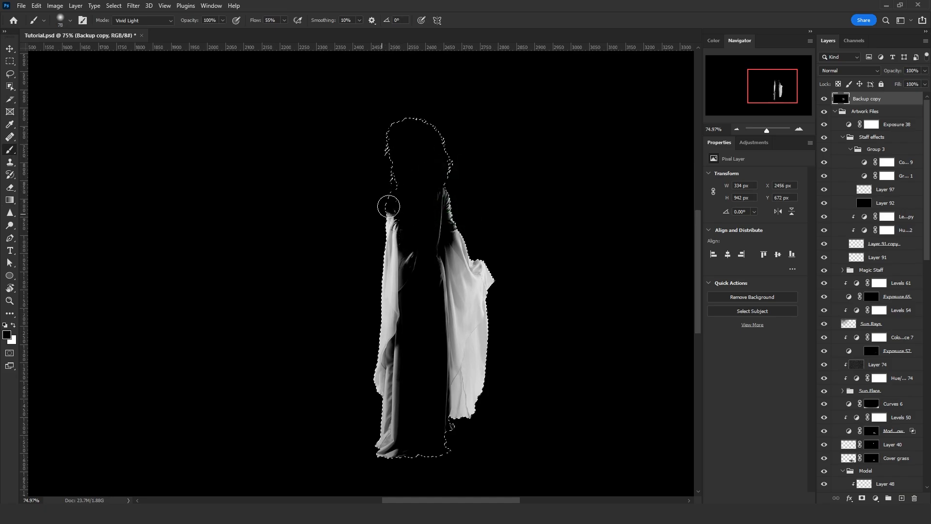
Paint black over the lower skirt and along the upper edge and hem of the right-hand sleeve with a small brush.
{"action": "right_click", "coordinate": [391, 209], "text": "alt"}
{"action": "mouse_move", "coordinate": [411, 343]}
{"action": "left_mouse_down"}
{"action": "mouse_move", "coordinate": [394, 363]}
{"action": "mouse_move", "coordinate": [397, 353]}
{"action": "mouse_move", "coordinate": [383, 461]}
{"action": "mouse_move", "coordinate": [395, 362]}
{"action": "left_mouse_up"}
{"action": "right_click", "coordinate": [401, 332], "text": "alt"}
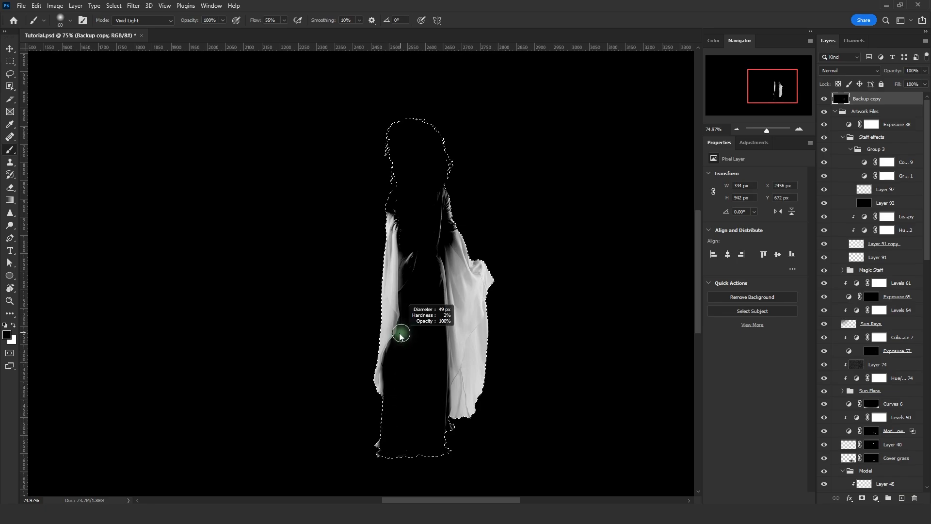
{"action": "mouse_move", "coordinate": [476, 267]}
{"action": "left_mouse_down"}
{"action": "mouse_move", "coordinate": [452, 229]}
{"action": "mouse_move", "coordinate": [477, 268]}
{"action": "left_mouse_up"}
{"action": "right_click", "coordinate": [423, 420], "text": "alt"}
{"action": "mouse_move", "coordinate": [443, 421]}
{"action": "left_mouse_down"}
{"action": "mouse_move", "coordinate": [424, 340]}
{"action": "mouse_move", "coordinate": [453, 422]}
{"action": "left_mouse_up"}
Undo the large brush stroke on the right-hand sleeve and paint out the remaining upper-arm highlights with a smaller black brush.
{"action": "right_click", "coordinate": [486, 401], "text": "alt"}
{"action": "left_click_drag", "start_coordinate": [502, 374], "coordinate": [519, 324]}
{"action": "key", "text": "ctrl+z"}
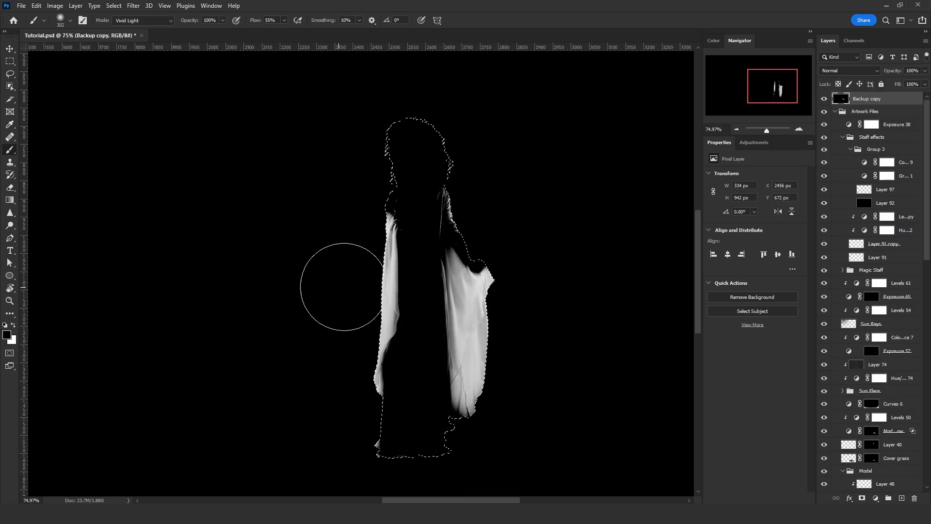
{"action": "right_click", "coordinate": [355, 343], "text": "alt"}
{"action": "mouse_move", "coordinate": [374, 405]}
{"action": "left_mouse_down"}
{"action": "mouse_move", "coordinate": [380, 237]}
{"action": "mouse_move", "coordinate": [392, 201]}
{"action": "mouse_move", "coordinate": [441, 198]}
{"action": "mouse_move", "coordinate": [448, 226]}
{"action": "left_mouse_up"}
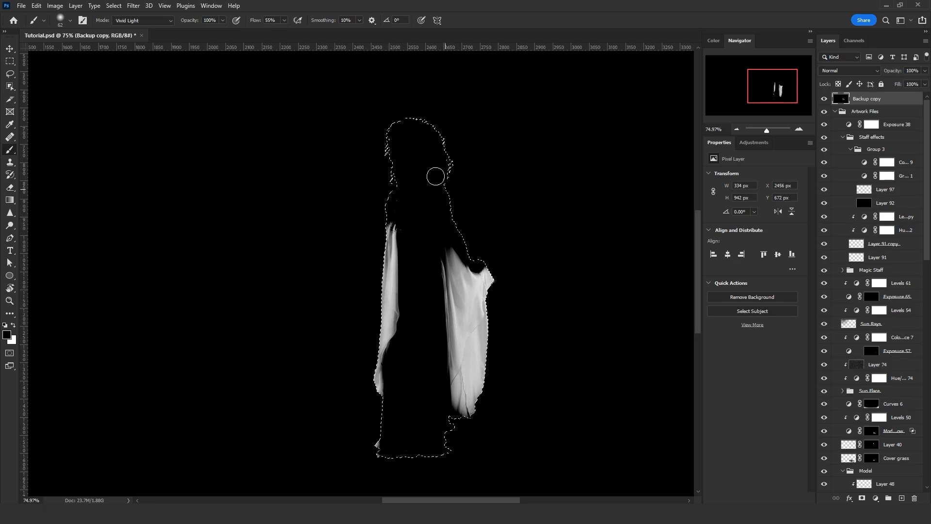
Deselect the model outline and paint out the leftover light spot at the dress hem in black.
{"action": "left_click", "coordinate": [15, 75]}
{"action": "key", "text": "ctrl+d"}
{"action": "mouse_move", "coordinate": [392, 467]}
{"action": "left_mouse_down"}
{"action": "mouse_move", "coordinate": [402, 444]}
{"action": "mouse_move", "coordinate": [390, 448]}
{"action": "mouse_move", "coordinate": [419, 452]}
{"action": "left_mouse_up"}
{"action": "left_click", "coordinate": [10, 149]}
{"action": "left_click", "coordinate": [12, 74]}
{"action": "key", "text": "ctrl+d"}
{"action": "left_click", "coordinate": [10, 150]}
{"action": "left_click_drag", "start_coordinate": [382, 407], "coordinate": [376, 402]}
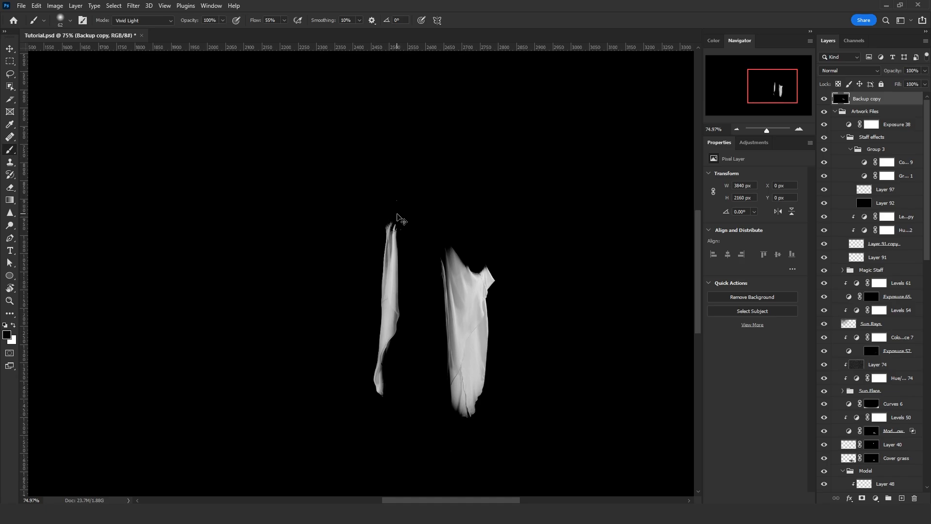
Darken the Backup copy layer with Levels, raising the shadow input to 16 and darkening the midtones.
{"action": "key", "text": "ctrl+l"}
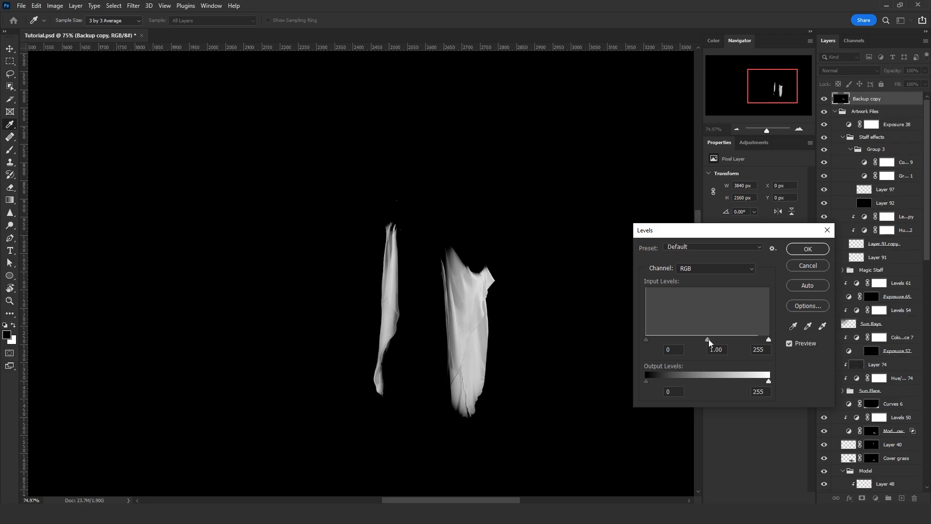
{"action": "left_click_drag", "start_coordinate": [708, 339], "coordinate": [714, 338]}
{"action": "left_click_drag", "start_coordinate": [731, 339], "coordinate": [734, 339]}
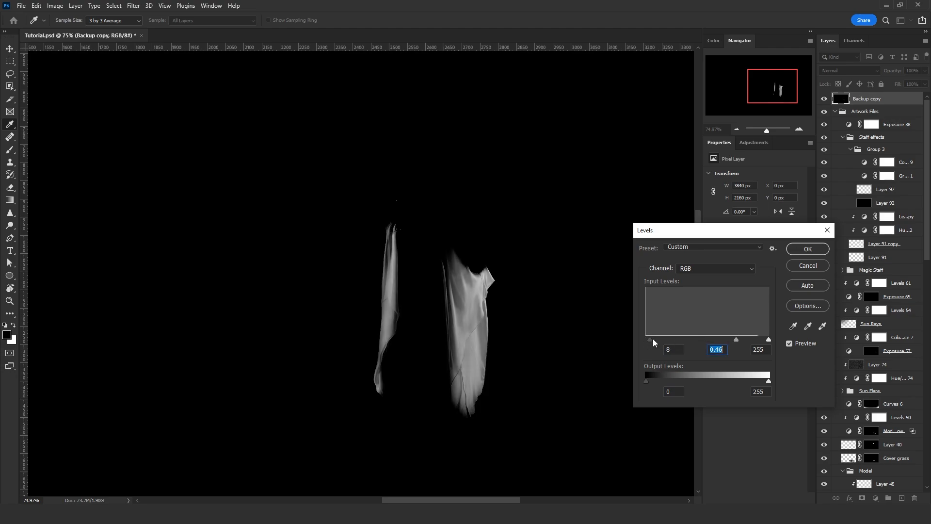
{"action": "left_click_drag", "start_coordinate": [646, 339], "coordinate": [654, 339]}
{"action": "mouse_move", "coordinate": [738, 339]}
{"action": "left_mouse_down"}
{"action": "mouse_move", "coordinate": [755, 339]}
{"action": "mouse_move", "coordinate": [745, 339]}
{"action": "left_mouse_up"}
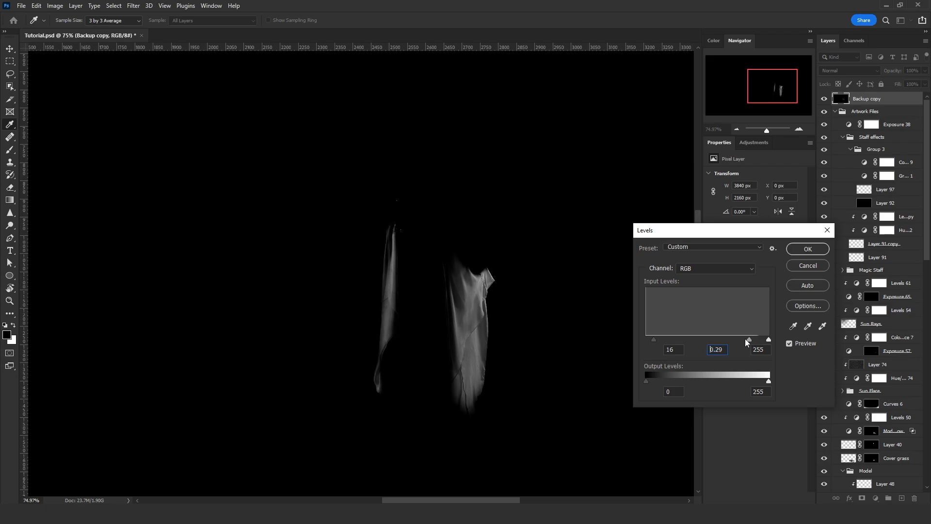
{"action": "left_click", "coordinate": [806, 250]}
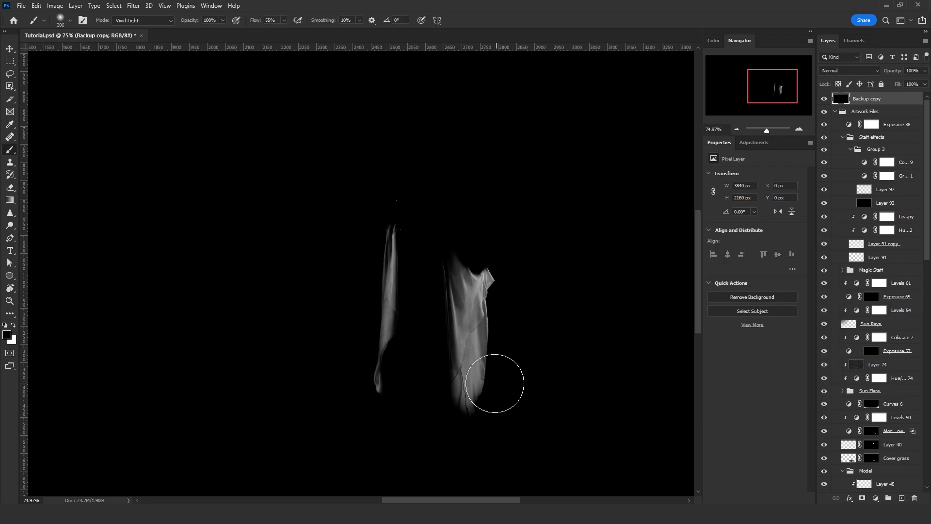
Fade the outer, upper and inner edges of the right-hand sleeve with a large soft black brush.
{"action": "right_click", "coordinate": [519, 325], "text": "alt"}
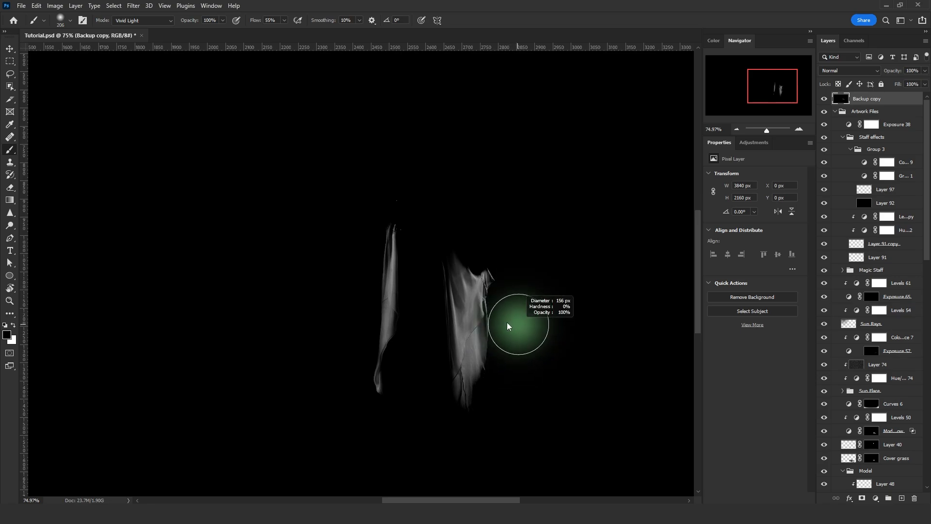
{"action": "mouse_move", "coordinate": [500, 287]}
{"action": "left_mouse_down"}
{"action": "mouse_move", "coordinate": [494, 258]}
{"action": "mouse_move", "coordinate": [468, 275]}
{"action": "mouse_move", "coordinate": [502, 279]}
{"action": "mouse_move", "coordinate": [486, 263]}
{"action": "mouse_move", "coordinate": [517, 343]}
{"action": "left_mouse_up"}
{"action": "right_click", "coordinate": [502, 279], "text": "alt"}
{"action": "key", "text": "ctrl+z"}
{"action": "right_click", "coordinate": [519, 343], "text": "alt"}
{"action": "mouse_move", "coordinate": [422, 374]}
{"action": "left_mouse_down"}
{"action": "mouse_move", "coordinate": [420, 288]}
{"action": "mouse_move", "coordinate": [423, 376]}
{"action": "left_mouse_up"}
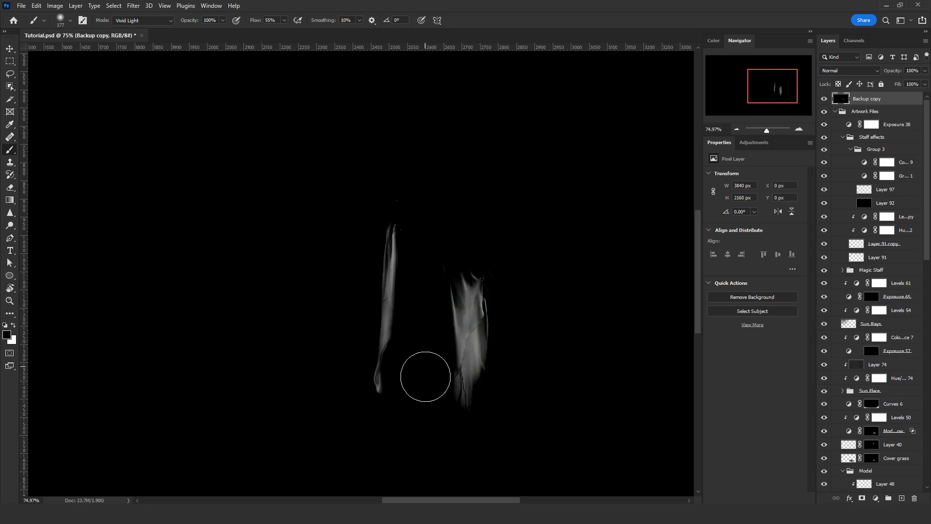
Trim the left-hand sleeve's inner edge and tip and the right-hand sleeve's ends with smaller soft black brush strokes.
{"action": "right_click", "coordinate": [436, 384], "text": "alt"}
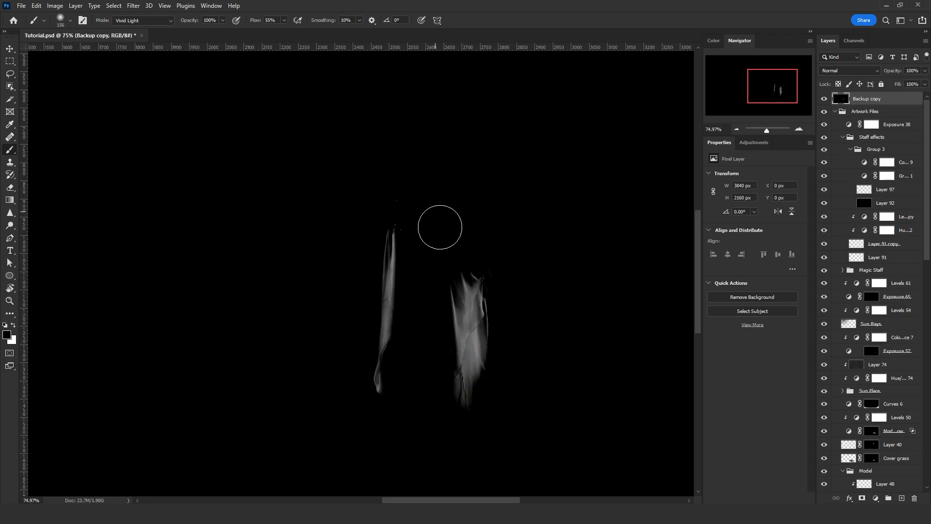
{"action": "right_click", "coordinate": [412, 295], "text": "alt"}
{"action": "right_click", "coordinate": [378, 344], "text": "alt"}
{"action": "left_click_drag", "start_coordinate": [409, 300], "coordinate": [408, 233]}
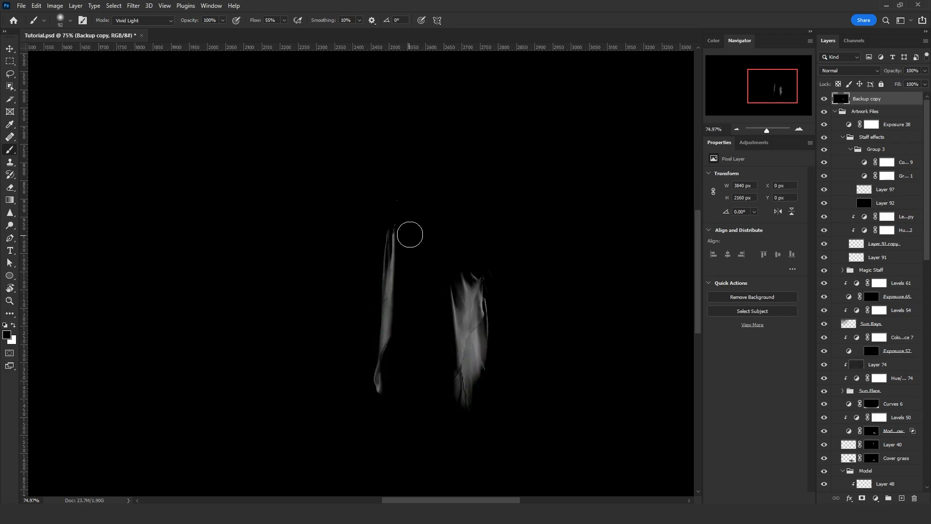
{"action": "right_click", "coordinate": [409, 378], "text": "alt"}
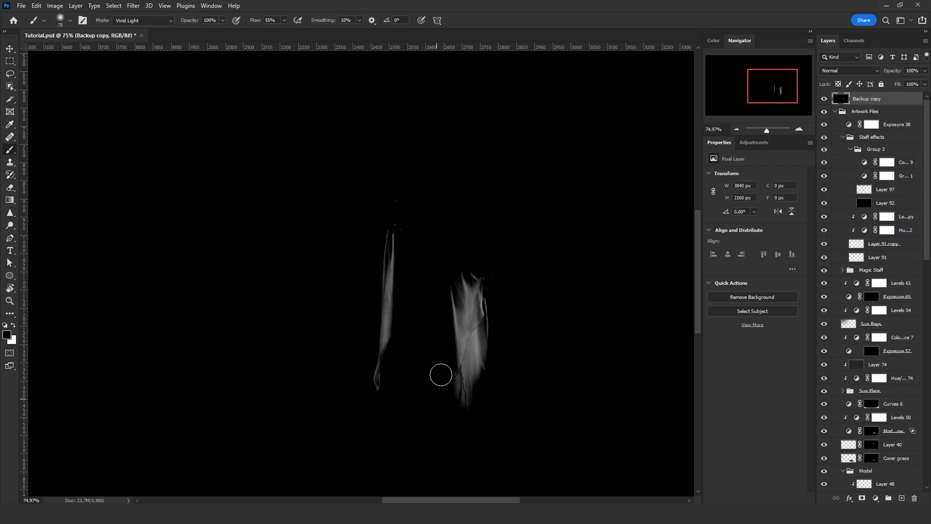
{"action": "right_click", "coordinate": [461, 374], "text": "alt"}
{"action": "left_click_drag", "start_coordinate": [493, 273], "coordinate": [473, 256]}
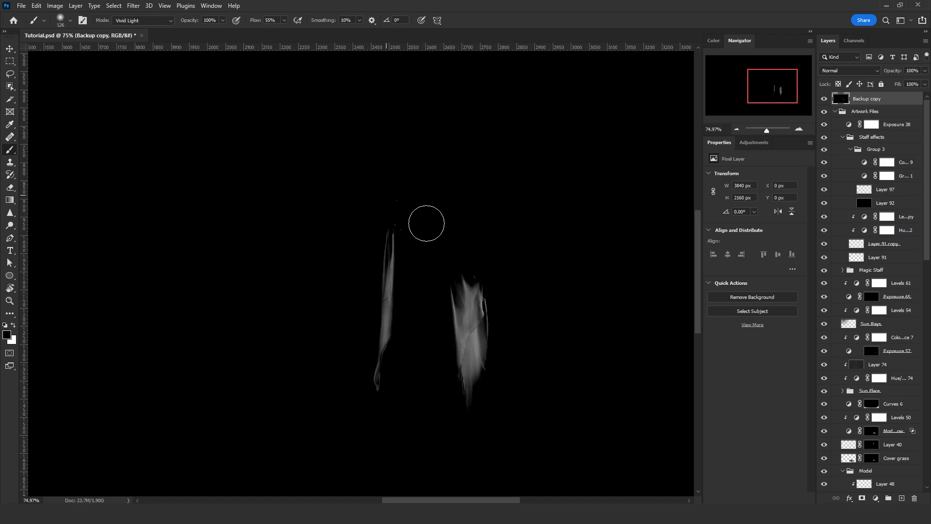
Select and copy the entire Backup copy layer with the sleeve highlights, and hide that layer.
{"action": "right_click", "coordinate": [436, 245], "text": "alt"}
{"action": "left_click", "coordinate": [9, 74]}
{"action": "scroll", "coordinate": [362, 200], "scroll_direction": "down", "scroll_amount": 4}
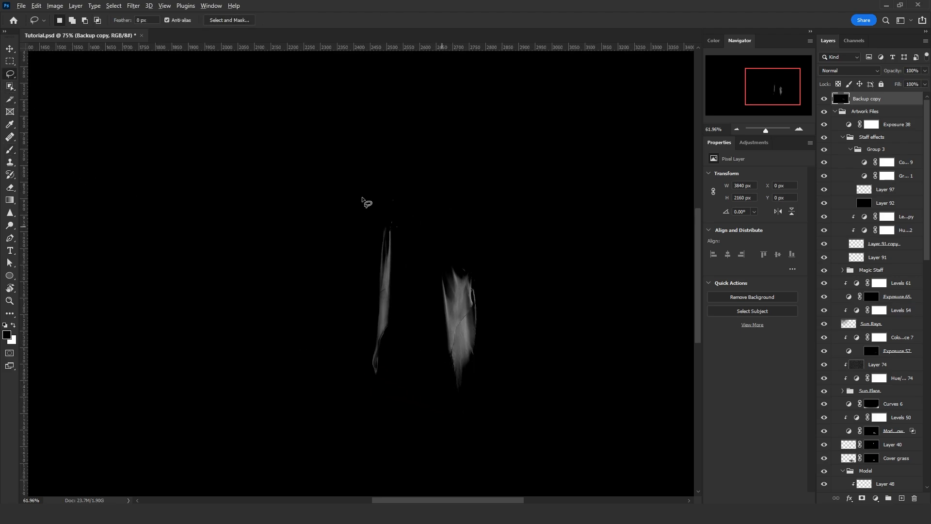
{"action": "scroll", "coordinate": [361, 204], "scroll_direction": "up", "scroll_amount": 1}
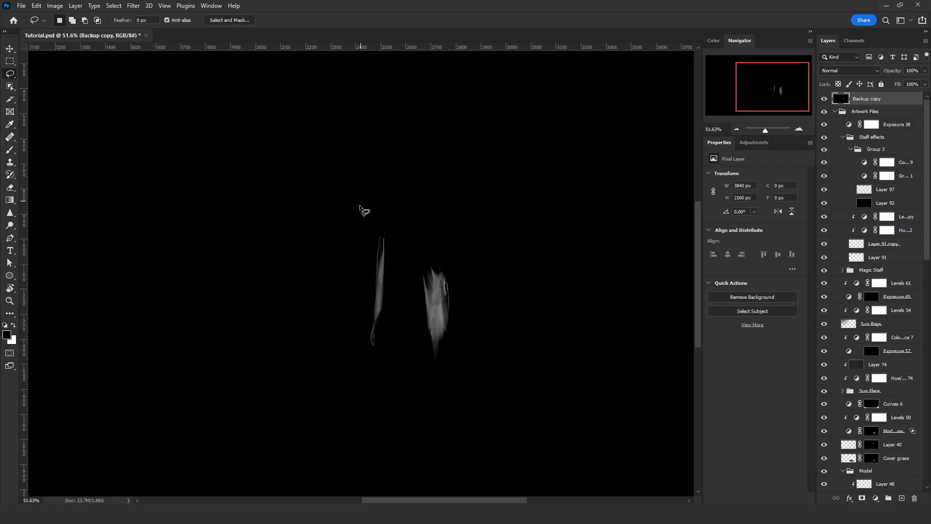
{"action": "scroll", "coordinate": [412, 249], "scroll_direction": "down", "scroll_amount": 2}
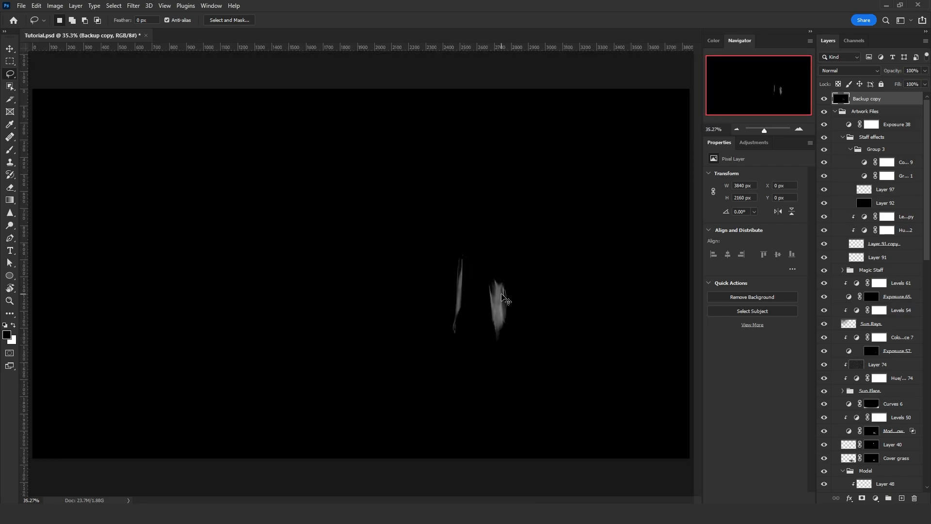
{"action": "key", "text": "ctrl+a"}
{"action": "left_click", "coordinate": [824, 99]}
Duplicate the Backup smart object in the Model group and clip the model layer with the Inner Glow effect to the duplicate.
{"action": "scroll", "coordinate": [854, 333], "scroll_direction": "down", "scroll_amount": 2}
{"action": "scroll", "coordinate": [855, 333], "scroll_direction": "down", "scroll_amount": 10}
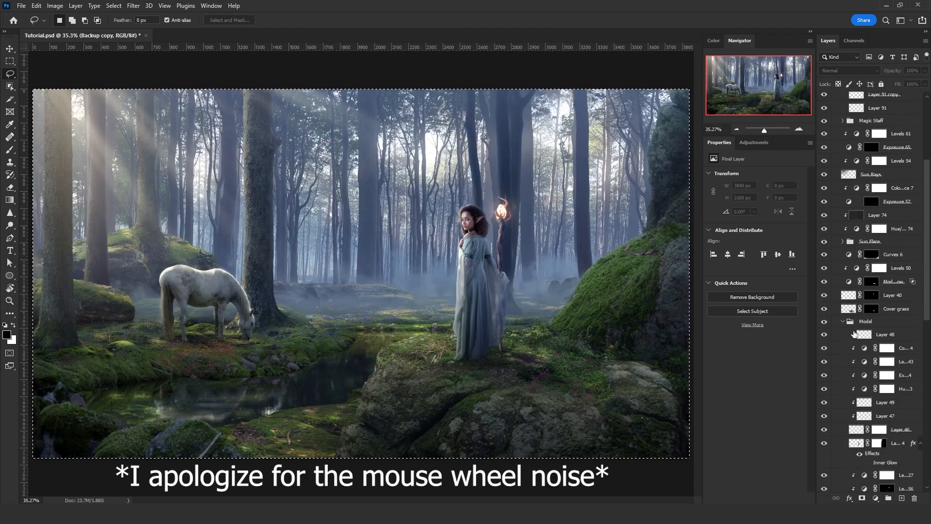
{"action": "scroll", "coordinate": [855, 334], "scroll_direction": "down", "scroll_amount": 2}
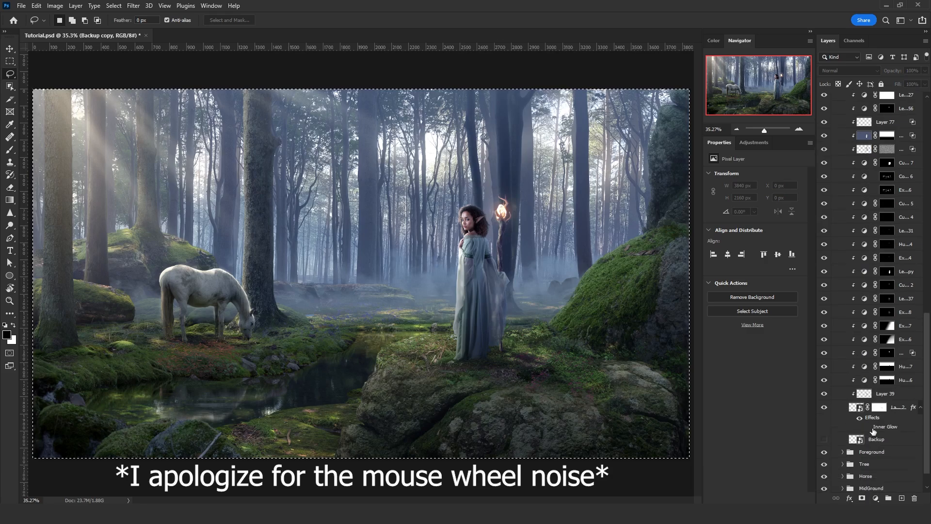
{"action": "left_click_drag", "start_coordinate": [879, 440], "coordinate": [887, 430]}
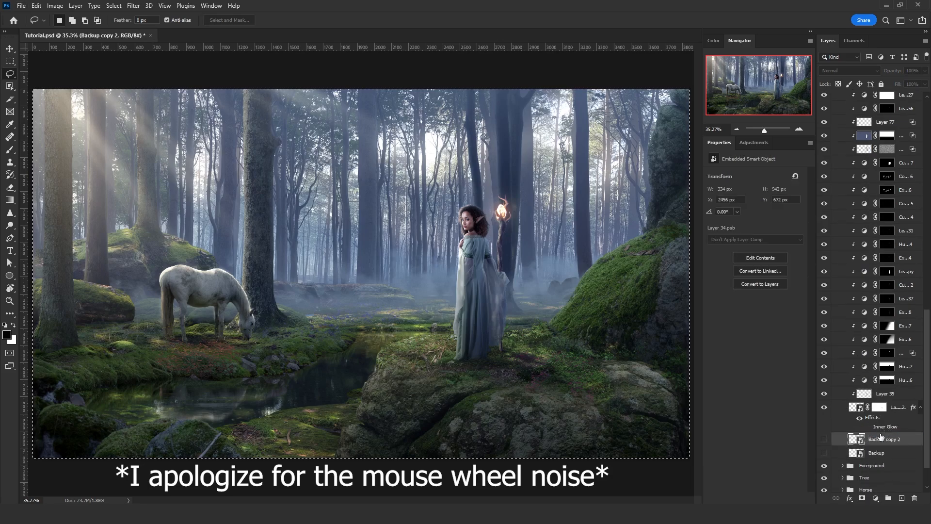
{"action": "left_click", "coordinate": [889, 430], "text": "alt"}
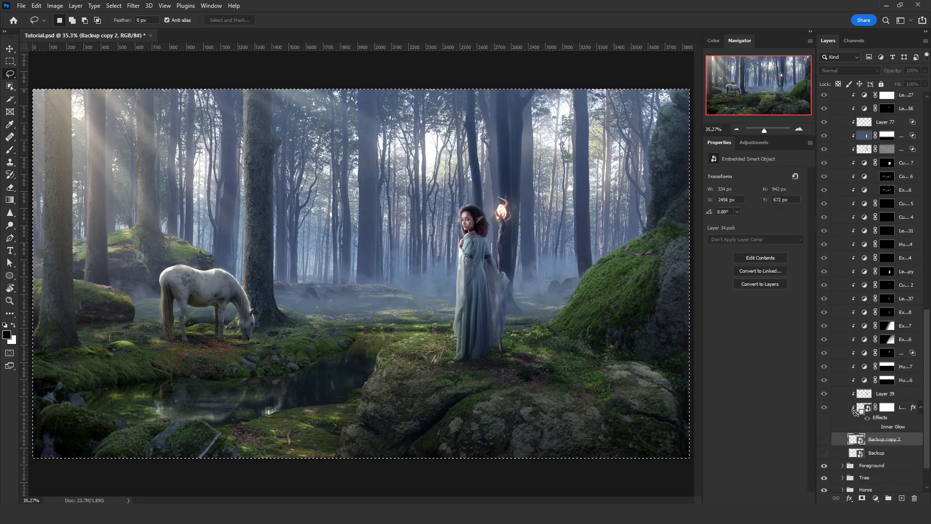
Show Backup copy 2 and hide the clipped model layer above it, along with the Co... 6 and Ex... 6 adjustments.
{"action": "left_click", "coordinate": [824, 407]}
{"action": "left_click", "coordinate": [826, 409]}
{"action": "left_click", "coordinate": [826, 410]}
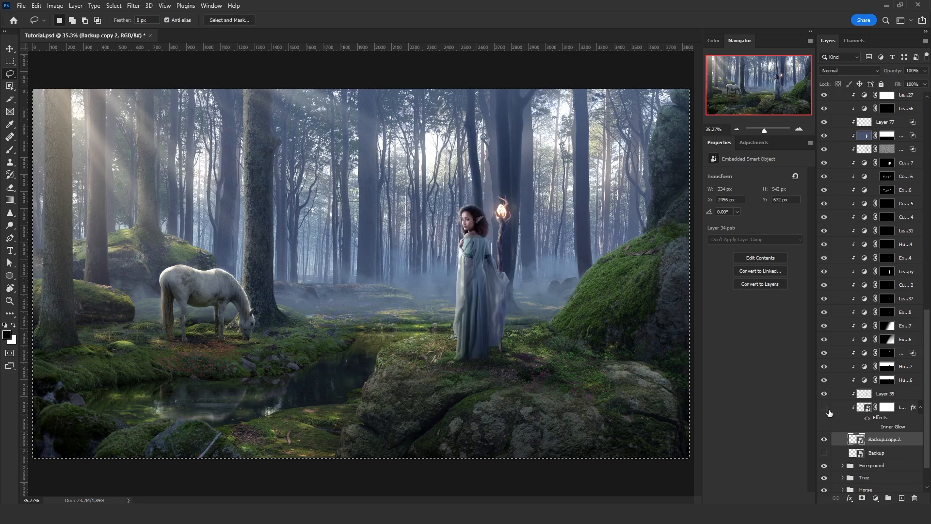
{"action": "scroll", "coordinate": [512, 295], "scroll_direction": "up", "scroll_amount": 5}
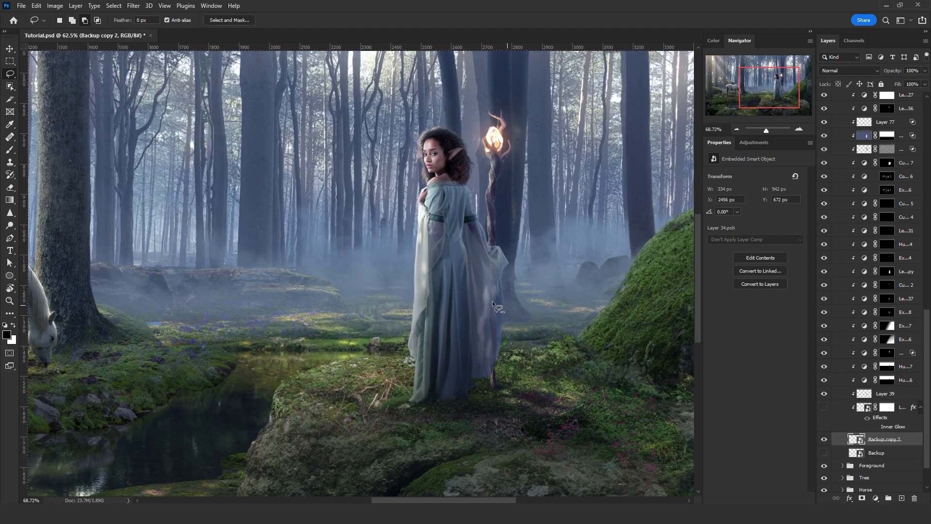
{"action": "scroll", "coordinate": [494, 294], "scroll_direction": "up", "scroll_amount": 5}
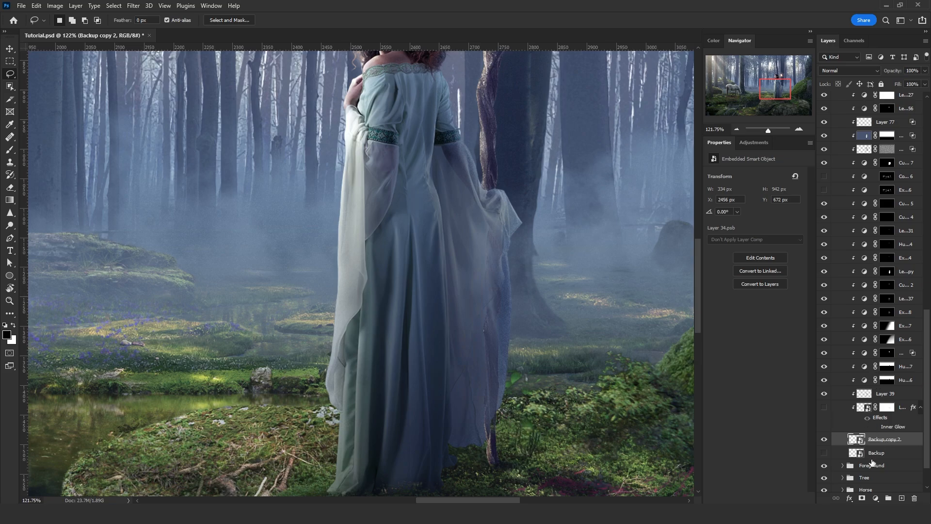
Add a layer mask to Backup copy 2, paste the copied sleeve image into it, and return to the normal image view.
{"action": "left_click", "coordinate": [863, 498]}
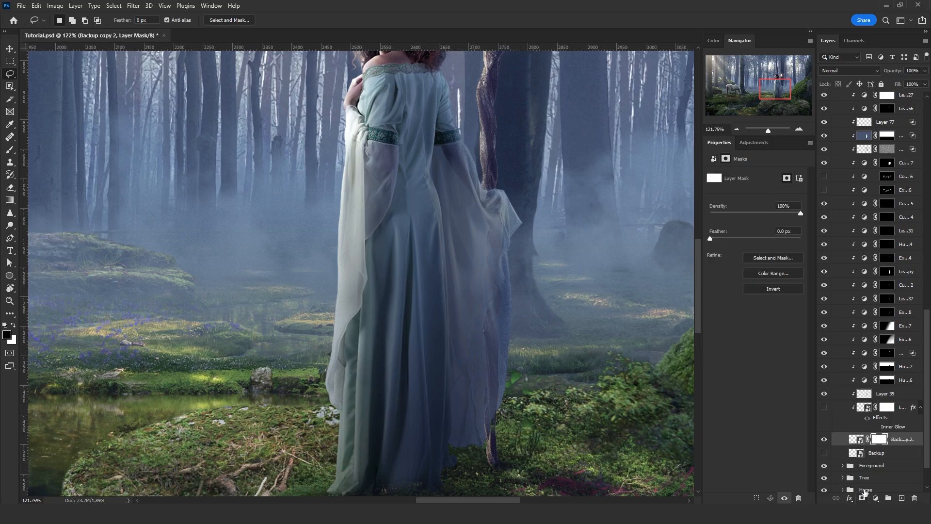
{"action": "left_click", "coordinate": [879, 441], "text": "alt"}
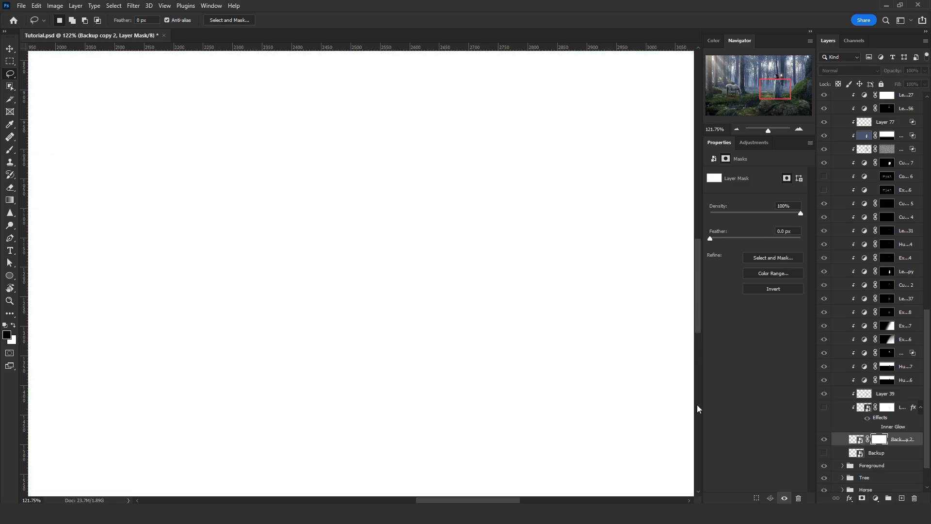
{"action": "key", "text": "ctrl+a"}
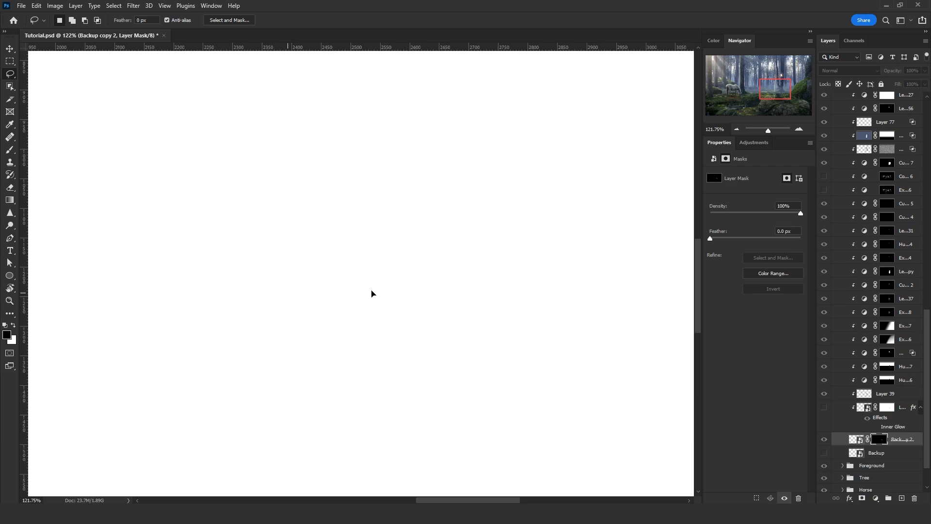
{"action": "left_click", "coordinate": [850, 441]}
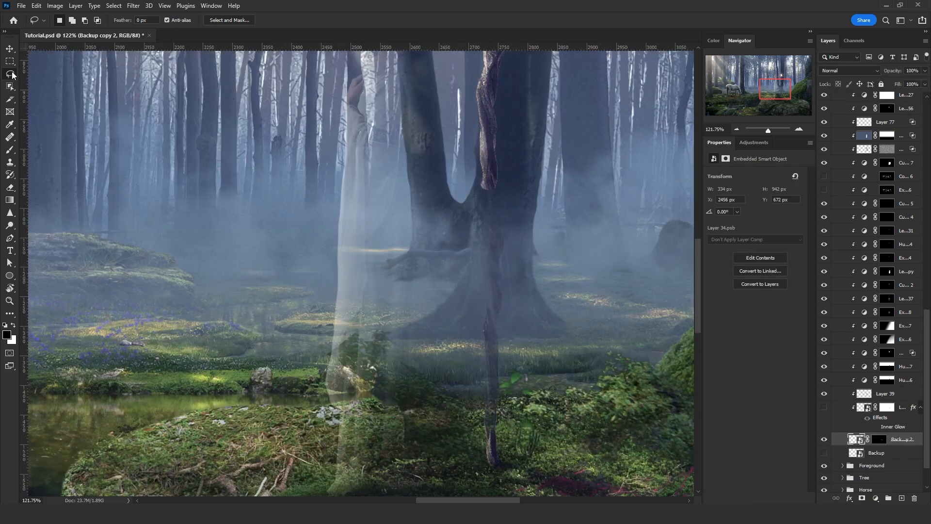
Hide the La... 4 model layer that sits beneath Layer 46 in the Model group.
{"action": "scroll", "coordinate": [366, 126], "scroll_direction": "up", "scroll_amount": 1}
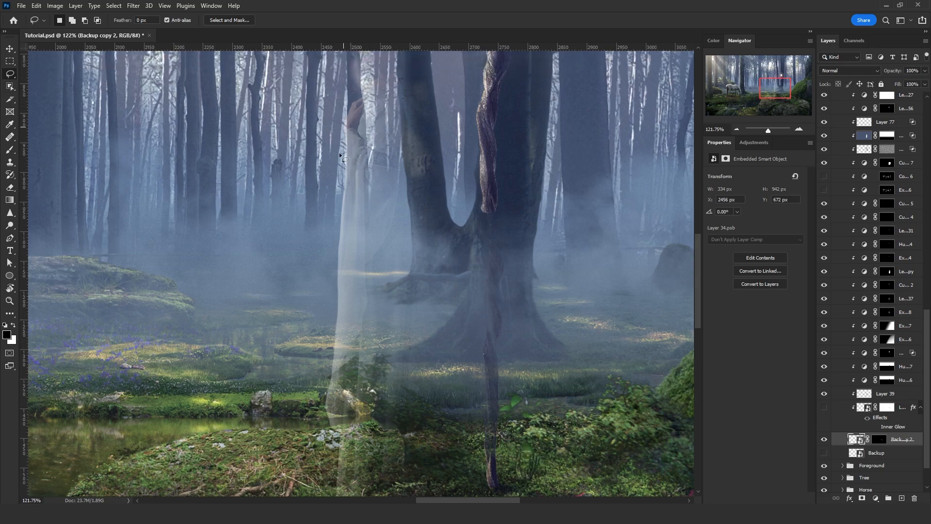
{"action": "key", "text": "b"}
{"action": "scroll", "coordinate": [346, 123], "scroll_direction": "down", "scroll_amount": 3}
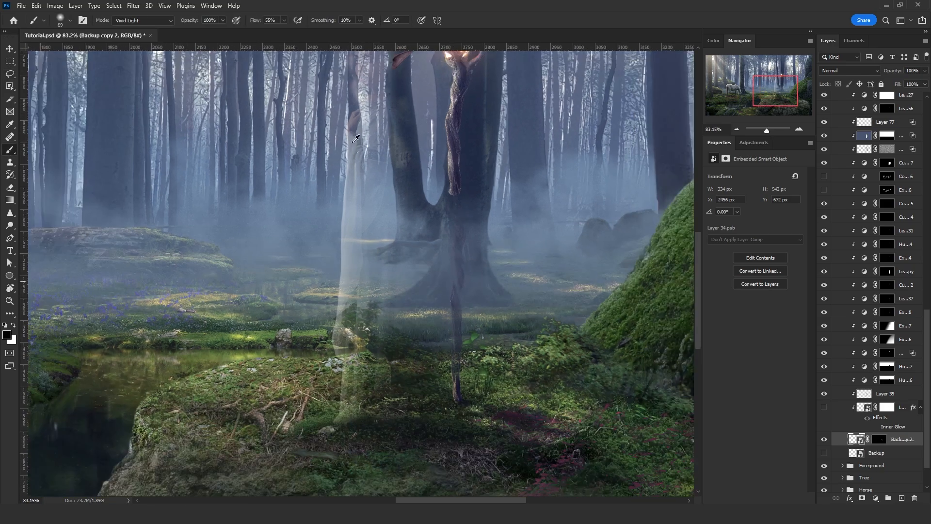
{"action": "scroll", "coordinate": [849, 204], "scroll_direction": "up", "scroll_amount": 5}
{"action": "scroll", "coordinate": [850, 204], "scroll_direction": "up", "scroll_amount": 1}
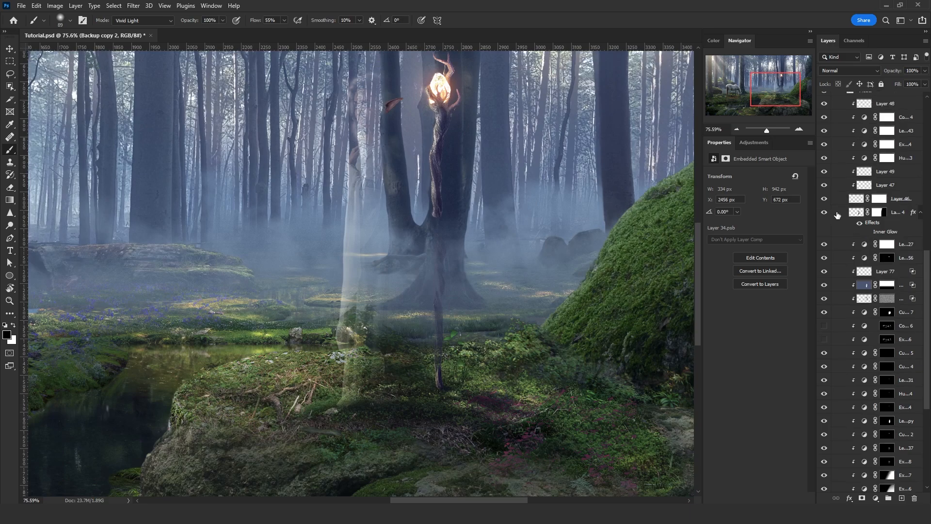
{"action": "left_click", "coordinate": [824, 211]}
{"action": "scroll", "coordinate": [366, 279], "scroll_direction": "up", "scroll_amount": 2}
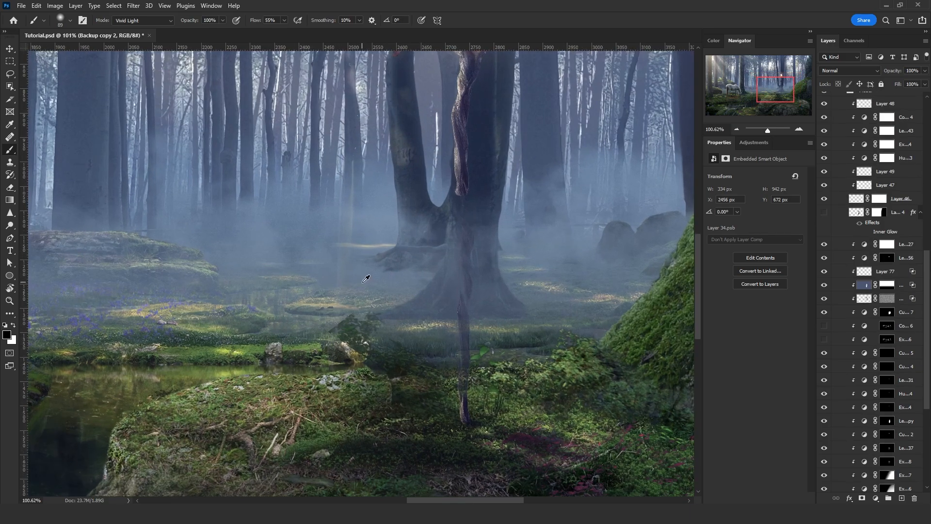
Invert the layer mask of Backup copy 2.
{"action": "scroll", "coordinate": [366, 279], "scroll_direction": "up", "scroll_amount": 2}
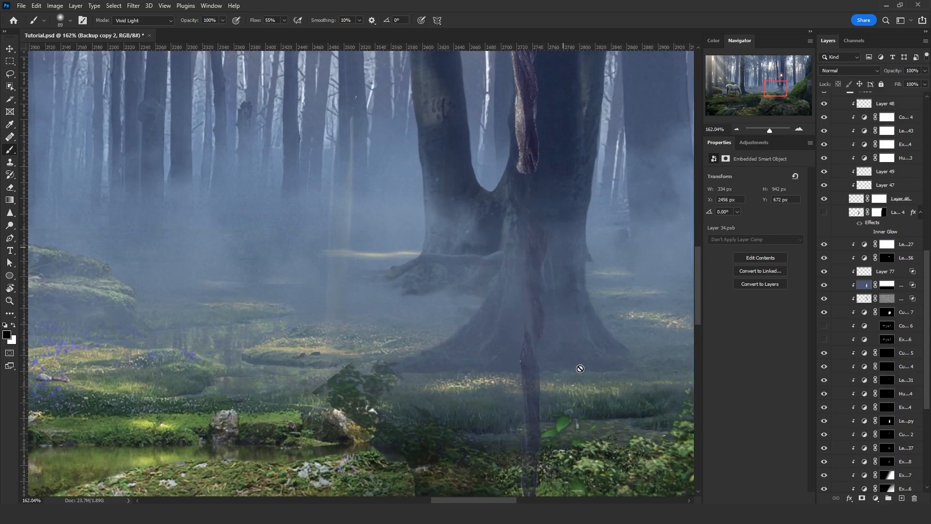
{"action": "scroll", "coordinate": [858, 347], "scroll_direction": "down", "scroll_amount": 2}
{"action": "scroll", "coordinate": [387, 310], "scroll_direction": "down", "scroll_amount": 1}
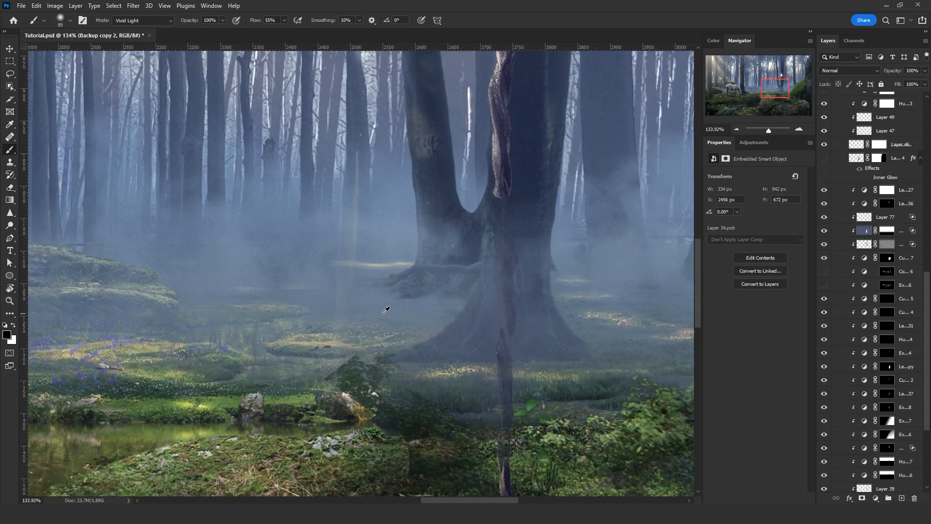
{"action": "scroll", "coordinate": [876, 442], "scroll_direction": "down", "scroll_amount": 3}
{"action": "left_click", "coordinate": [878, 454]}
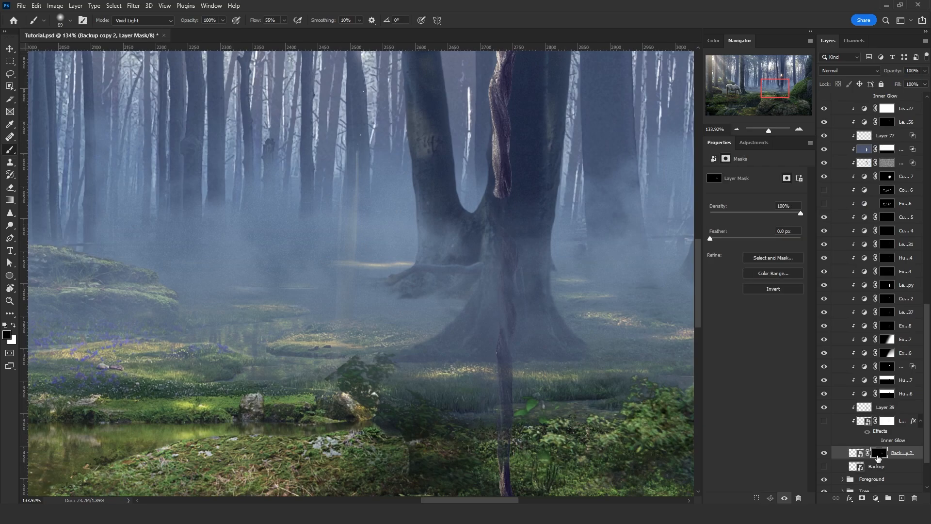
{"action": "scroll", "coordinate": [343, 229], "scroll_direction": "down", "scroll_amount": 2}
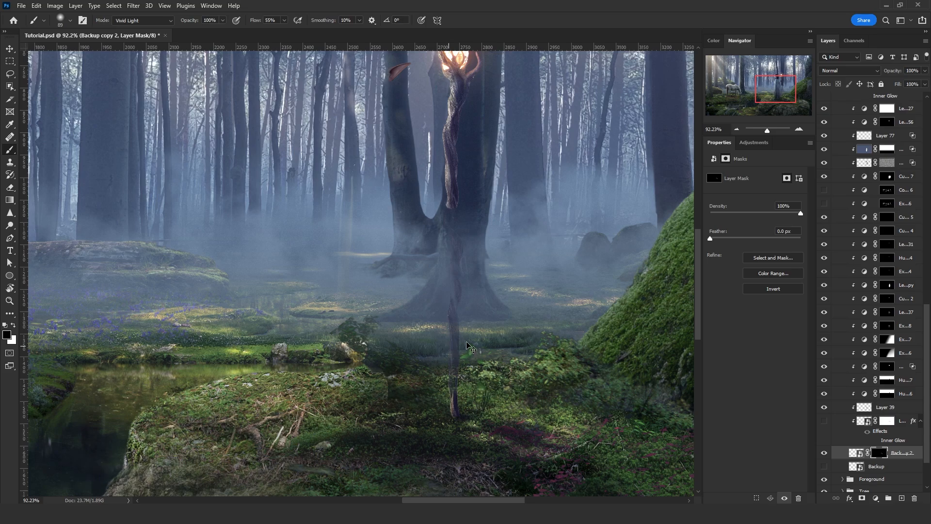
{"action": "key", "text": "ctrl+i"}
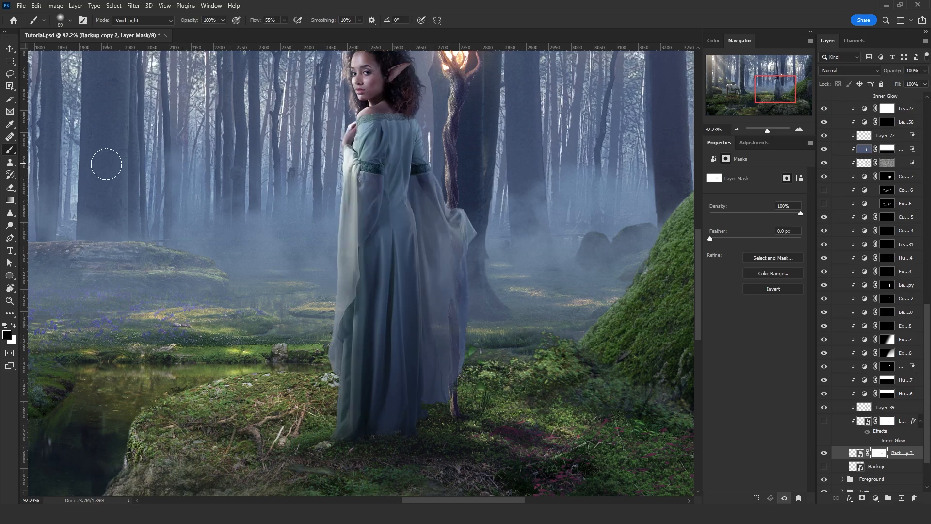
Adjust the tones of the Backup copy 2 mask with Levels to change the transparency of the sleeves.
{"action": "left_click", "coordinate": [10, 73]}
{"action": "scroll", "coordinate": [403, 322], "scroll_direction": "up", "scroll_amount": 5}
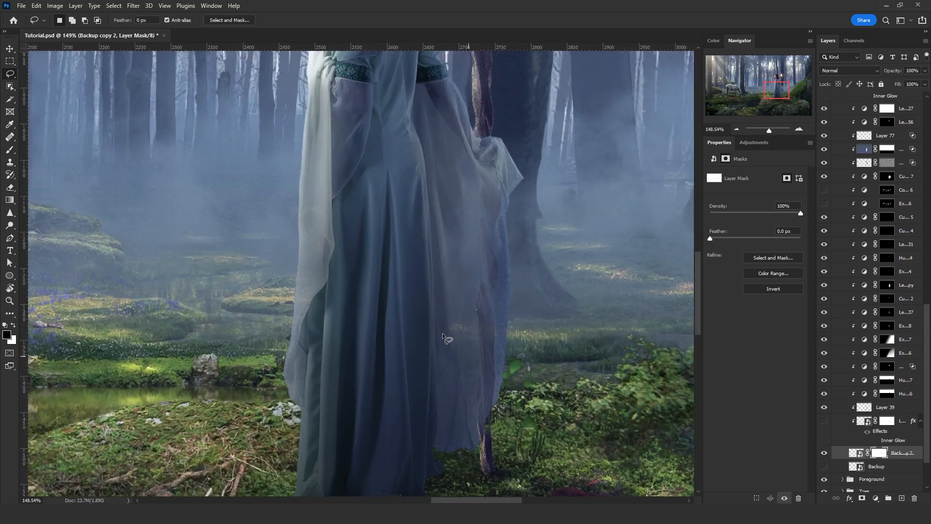
{"action": "scroll", "coordinate": [463, 301], "scroll_direction": "down", "scroll_amount": 1}
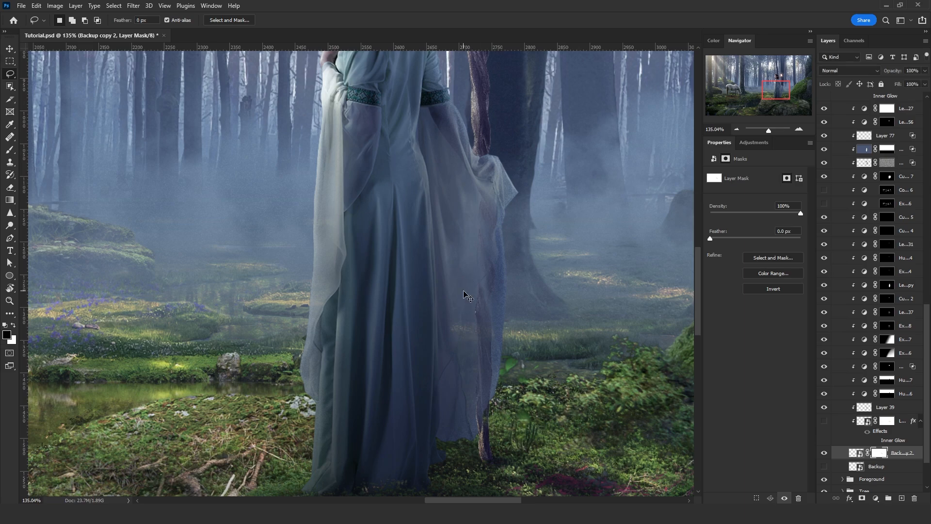
{"action": "key", "text": "ctrl+l"}
{"action": "left_click_drag", "start_coordinate": [647, 339], "coordinate": [685, 341]}
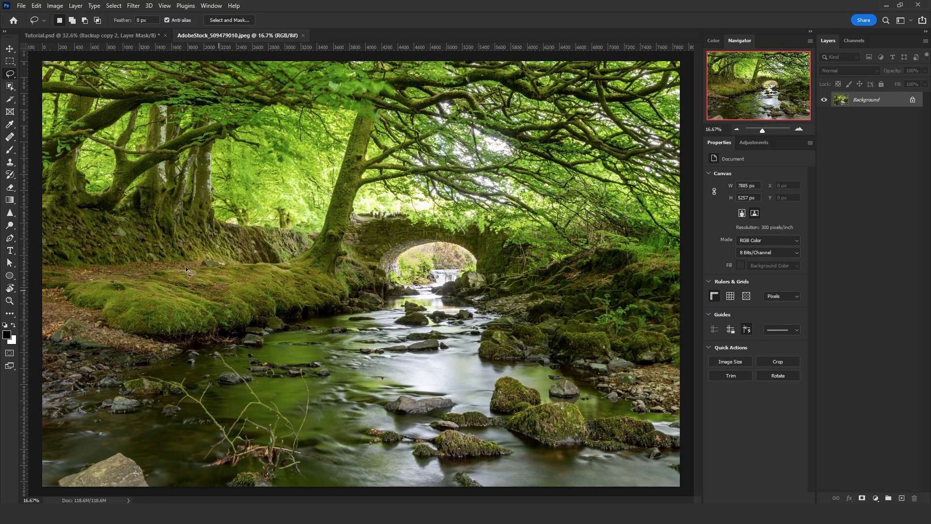
In AdobeStock_509479010.jpeg, convert the locked Background into a normal layer and outline the mossy riverbank with the Lasso.
{"action": "left_click_drag", "start_coordinate": [203, 335], "coordinate": [100, 314]}
{"action": "left_click_drag", "start_coordinate": [335, 287], "coordinate": [324, 318]}
{"action": "double_click", "coordinate": [877, 102]}
{"action": "key", "text": "Return"}
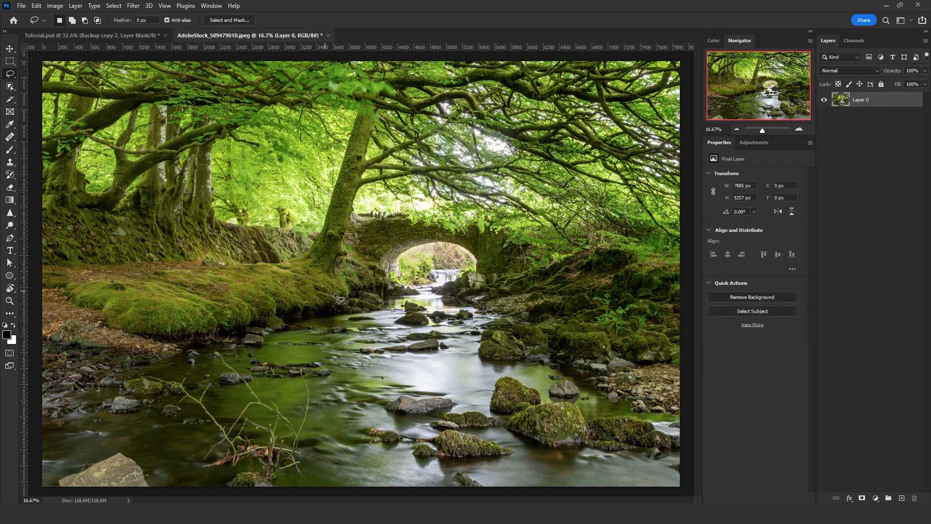
{"action": "mouse_move", "coordinate": [341, 308]}
{"action": "left_mouse_down"}
{"action": "mouse_move", "coordinate": [190, 343]}
{"action": "mouse_move", "coordinate": [147, 341]}
{"action": "left_mouse_up"}
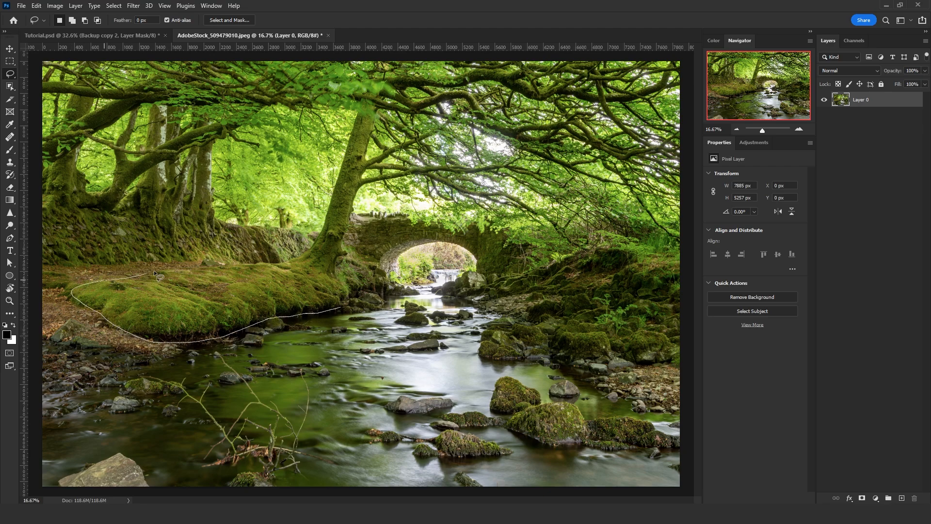
{"action": "left_click_drag", "start_coordinate": [315, 274], "coordinate": [338, 305]}
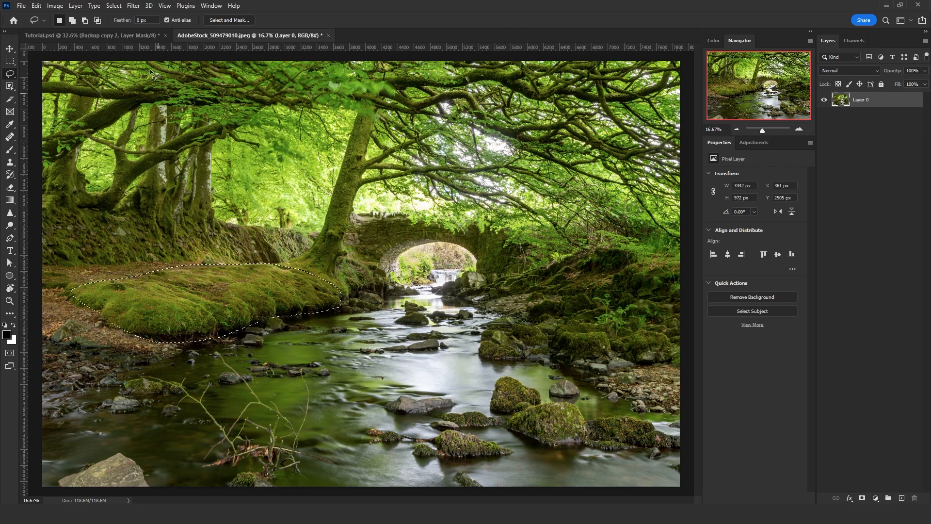
Try Refine Edge on the moss selection with radius 26.6 px, feather 32.9 px and contrast 43%, and cancel the dialog.
{"action": "left_click", "coordinate": [116, 7]}
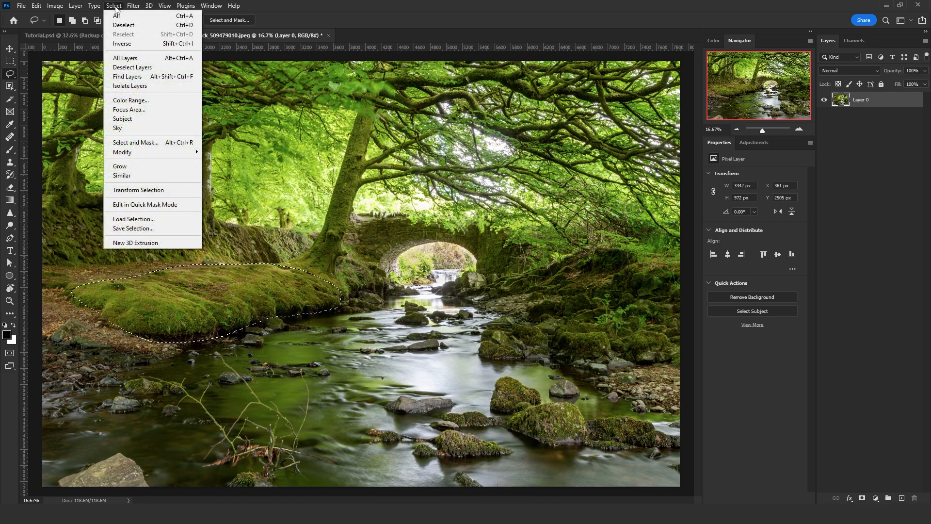
{"action": "left_click", "coordinate": [143, 144], "text": "shift"}
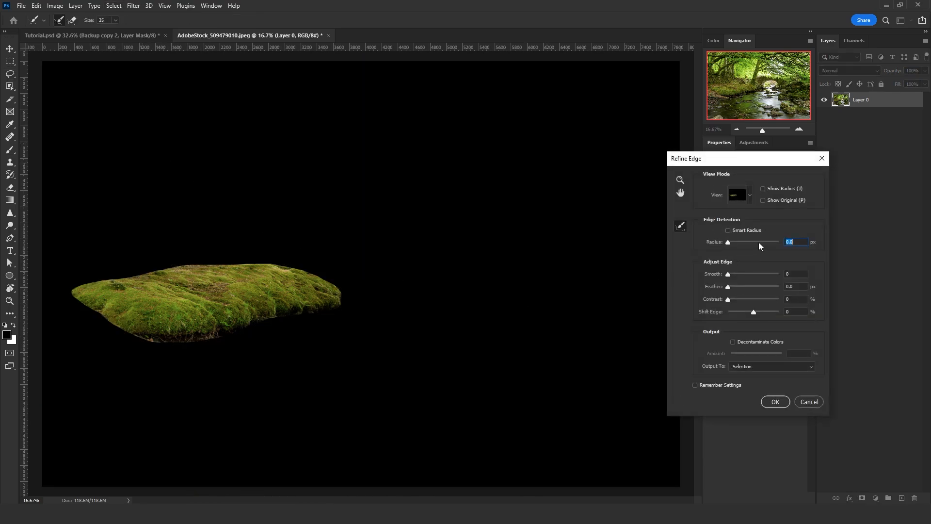
{"action": "left_click", "coordinate": [758, 242]}
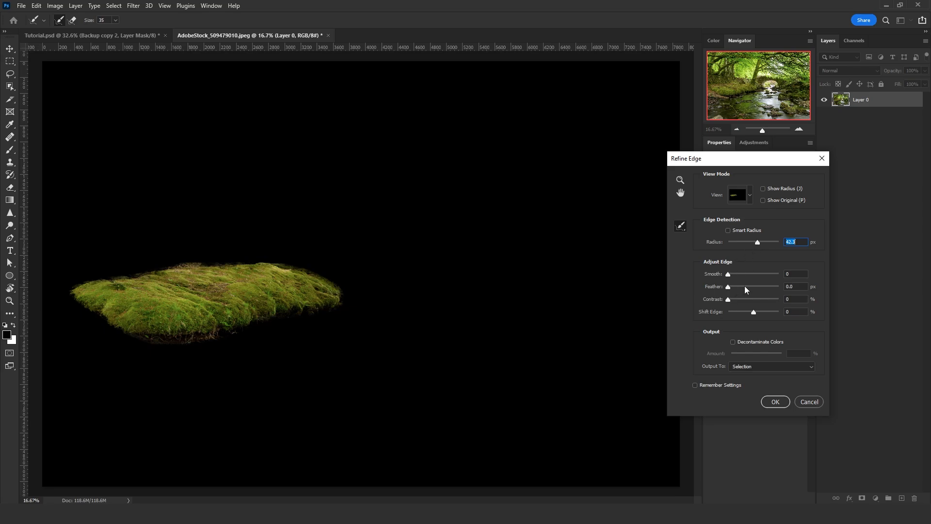
{"action": "left_click_drag", "start_coordinate": [745, 286], "coordinate": [751, 290]}
{"action": "left_click", "coordinate": [747, 299]}
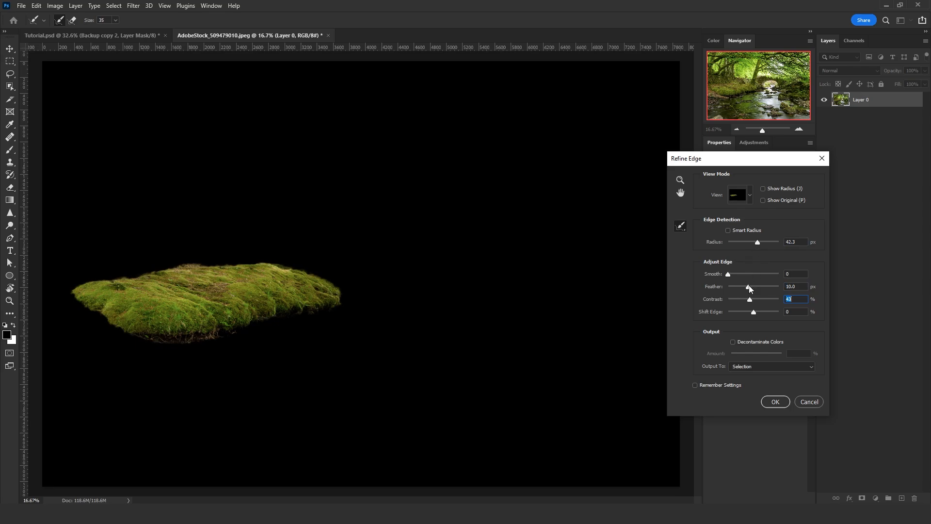
{"action": "left_click_drag", "start_coordinate": [749, 289], "coordinate": [754, 289]}
{"action": "left_click_drag", "start_coordinate": [755, 243], "coordinate": [754, 244]}
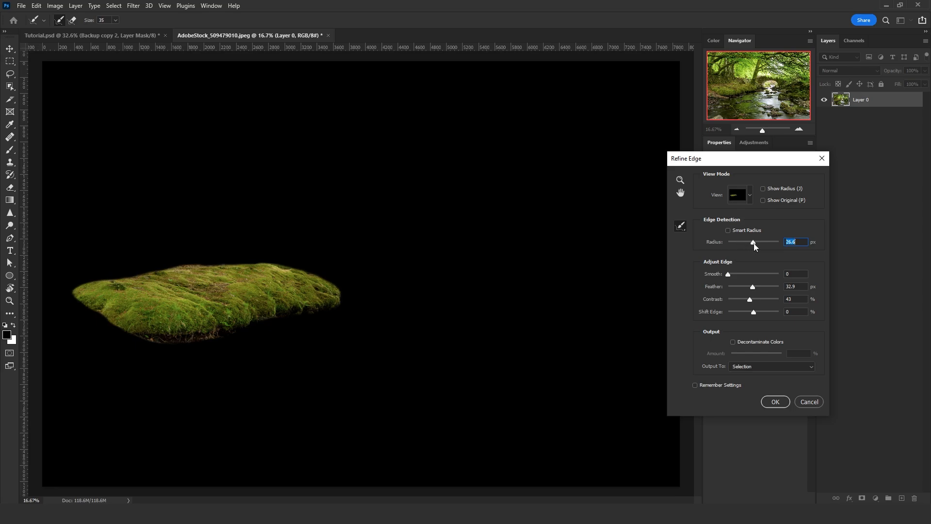
{"action": "left_click", "coordinate": [810, 403]}
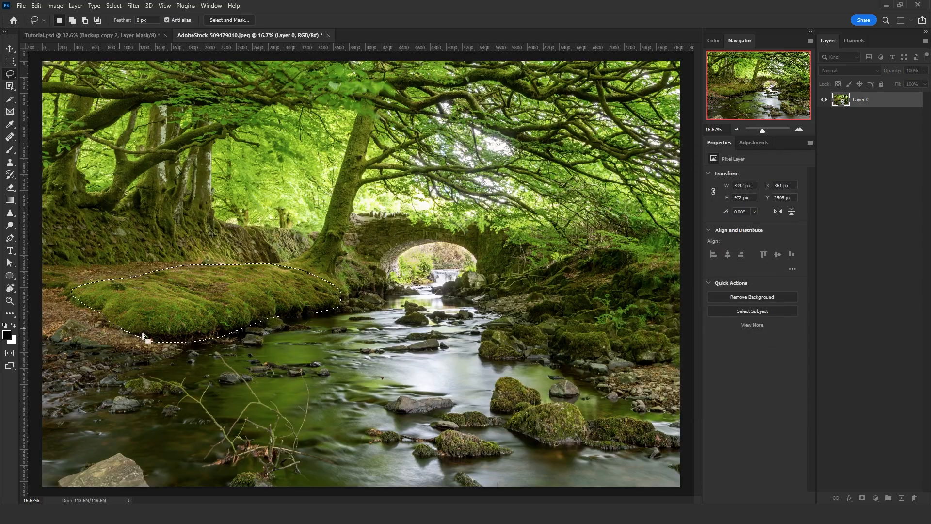
Trim the lower edge of the moss selection and refine it with a 38.8 px radius plus added feather and contrast.
{"action": "mouse_move", "coordinate": [130, 335]}
{"action": "left_mouse_down"}
{"action": "mouse_move", "coordinate": [199, 341]}
{"action": "mouse_move", "coordinate": [244, 327]}
{"action": "left_mouse_up"}
{"action": "left_click", "coordinate": [112, 7]}
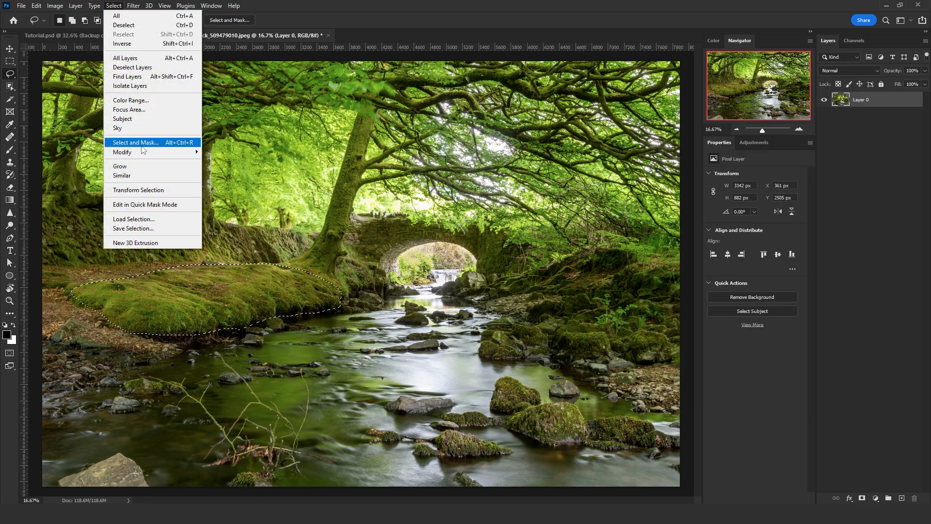
{"action": "left_click", "coordinate": [147, 138], "text": "shift"}
{"action": "left_click", "coordinate": [756, 241]}
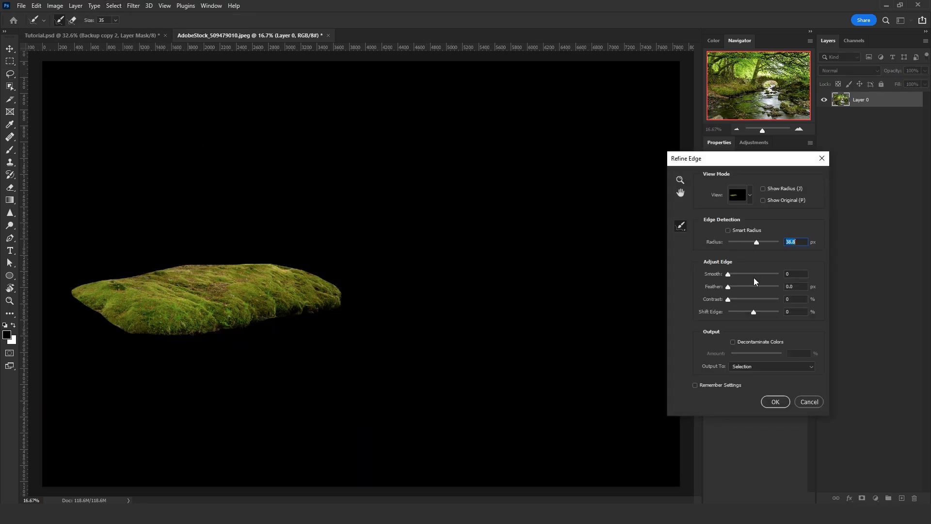
{"action": "left_click", "coordinate": [745, 286]}
{"action": "left_click", "coordinate": [752, 299]}
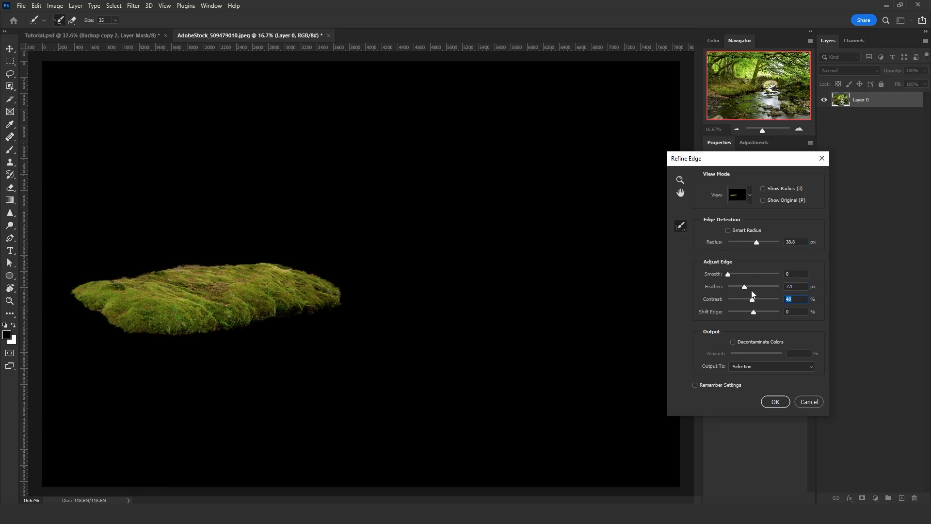
{"action": "left_click", "coordinate": [751, 286]}
{"action": "left_click", "coordinate": [755, 299]}
{"action": "left_click", "coordinate": [781, 407]}
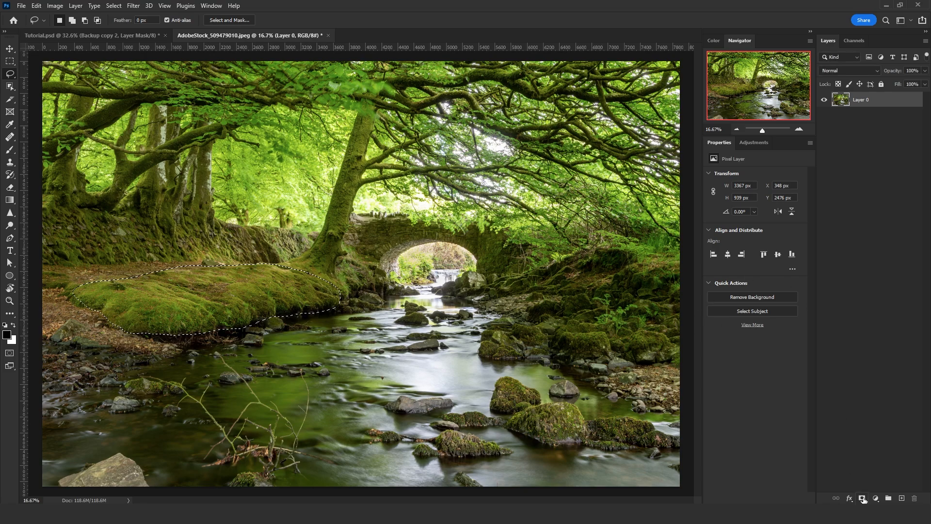
Mask Layer 0 with the moss selection, duplicate the layer, and apply the mask on the copy.
{"action": "left_click", "coordinate": [862, 498]}
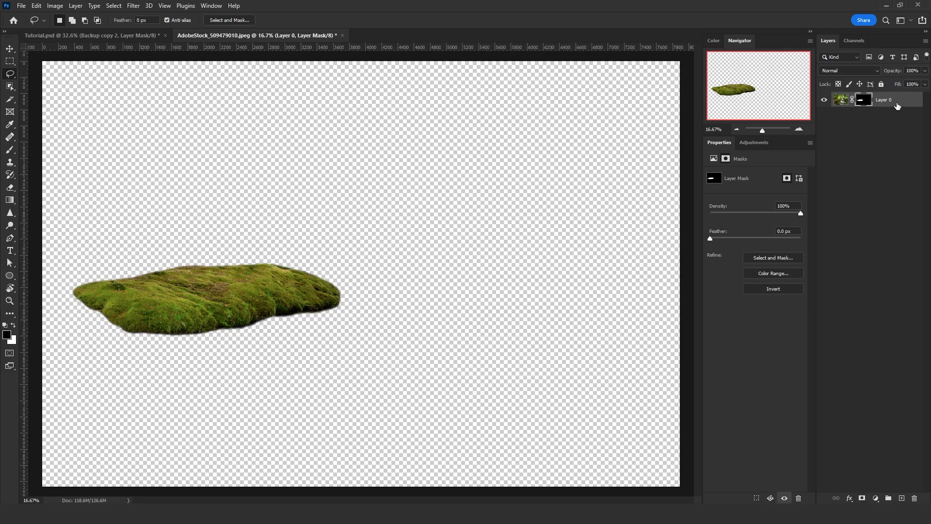
{"action": "left_click_drag", "start_coordinate": [895, 107], "coordinate": [898, 99]}
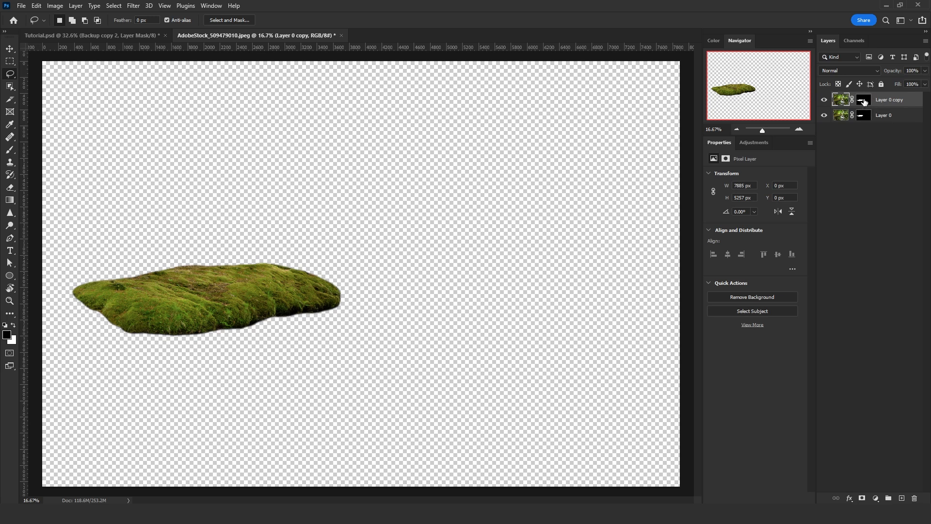
{"action": "right_click", "coordinate": [864, 101]}
{"action": "left_click", "coordinate": [873, 127]}
Add a new layer above Layer 0, fill it with black at 100% opacity, and merge it with Layer 0 copy.
{"action": "left_click", "coordinate": [875, 118]}
{"action": "left_click", "coordinate": [901, 498]}
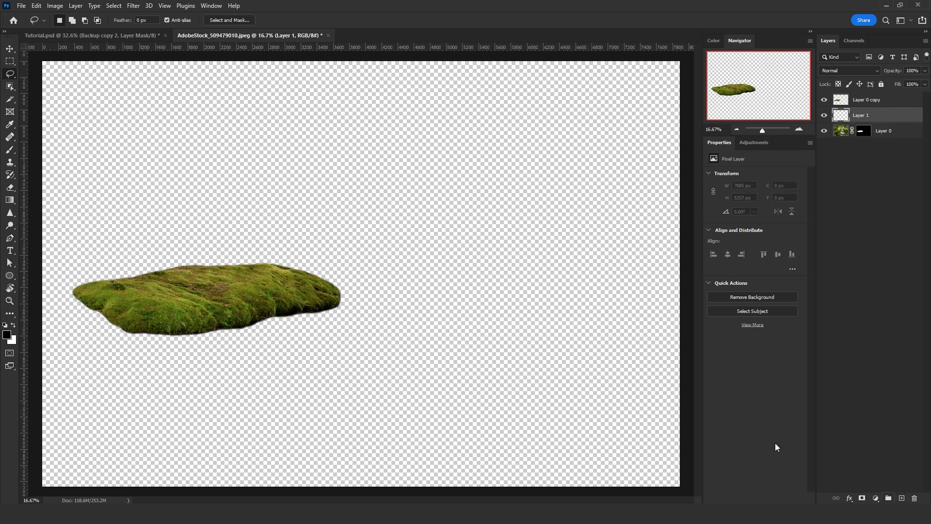
{"action": "key", "text": "shift+F5"}
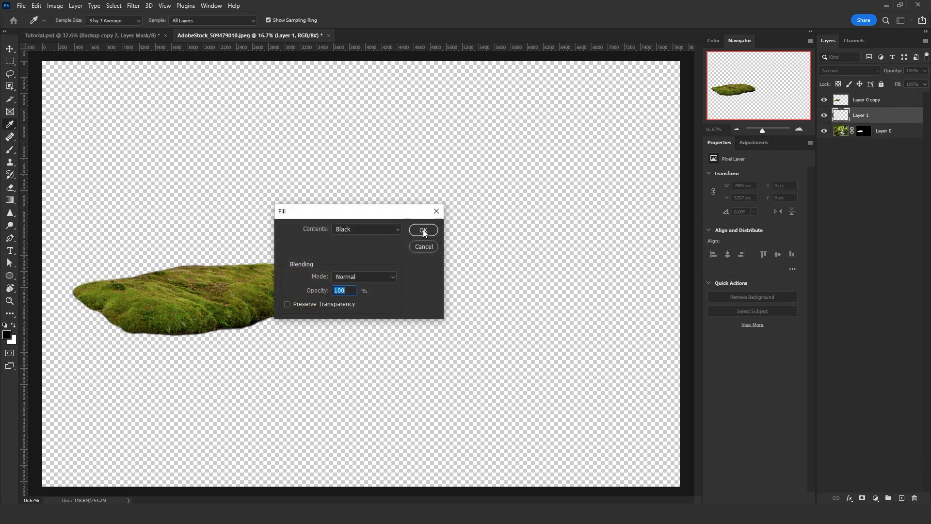
{"action": "left_click", "coordinate": [423, 230]}
{"action": "key", "text": "l"}
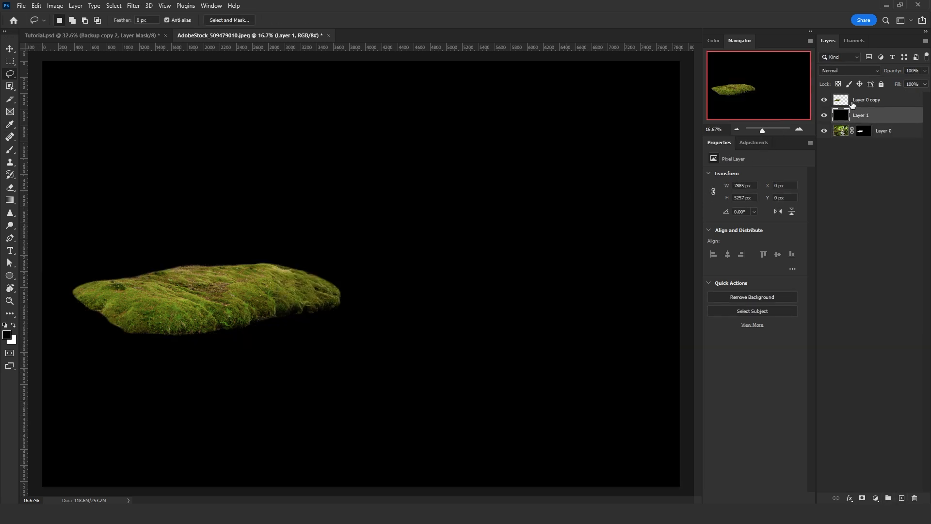
{"action": "left_click", "coordinate": [860, 102], "text": "ctrl"}
{"action": "key", "text": "ctrl+e"}
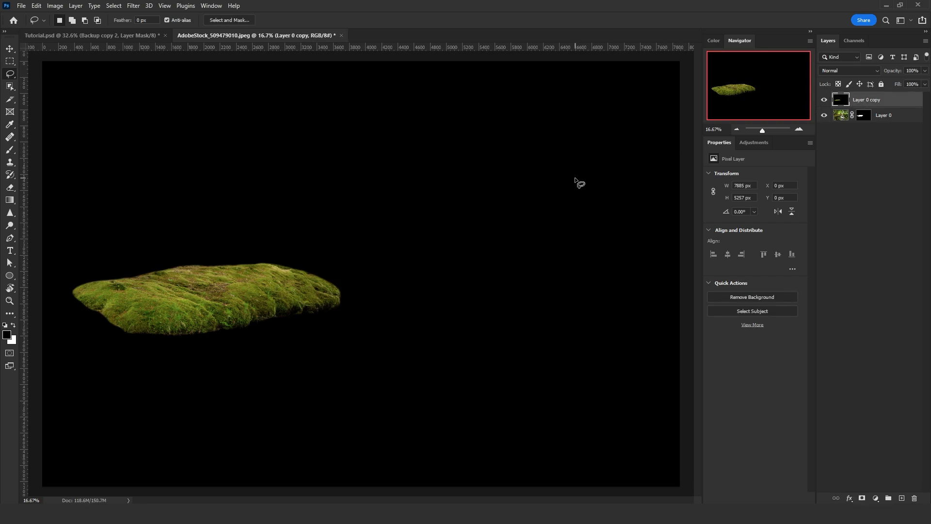
Desaturate Layer 0 copy and load Layer 0's mask as a selection for painting with the Brush.
{"action": "key", "text": "ctrl+shift+u"}
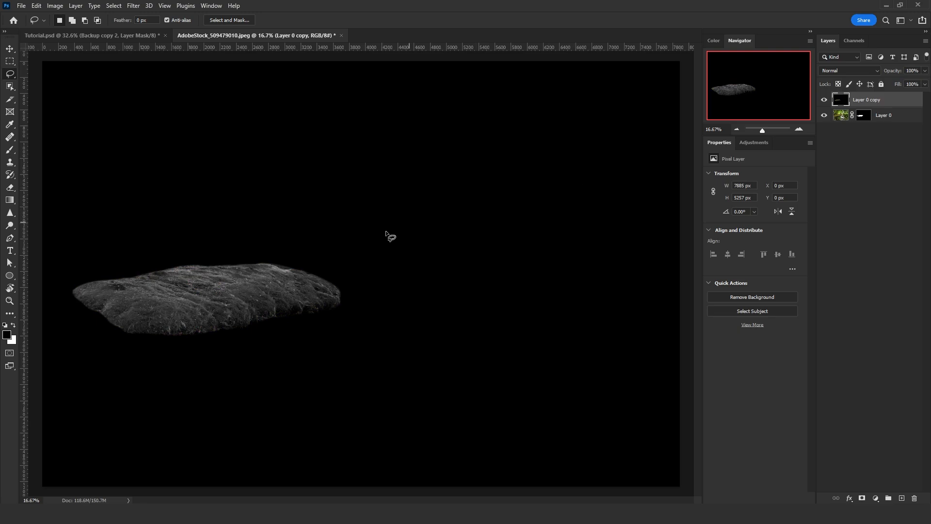
{"action": "left_click", "coordinate": [14, 153]}
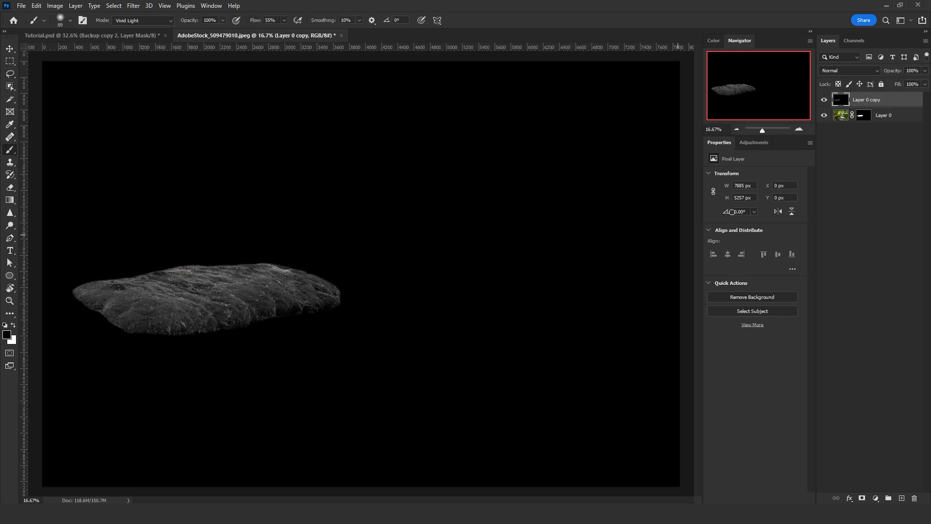
{"action": "left_click_drag", "start_coordinate": [862, 124], "coordinate": [866, 120]}
{"action": "left_click", "coordinate": [867, 120], "text": "ctrl"}
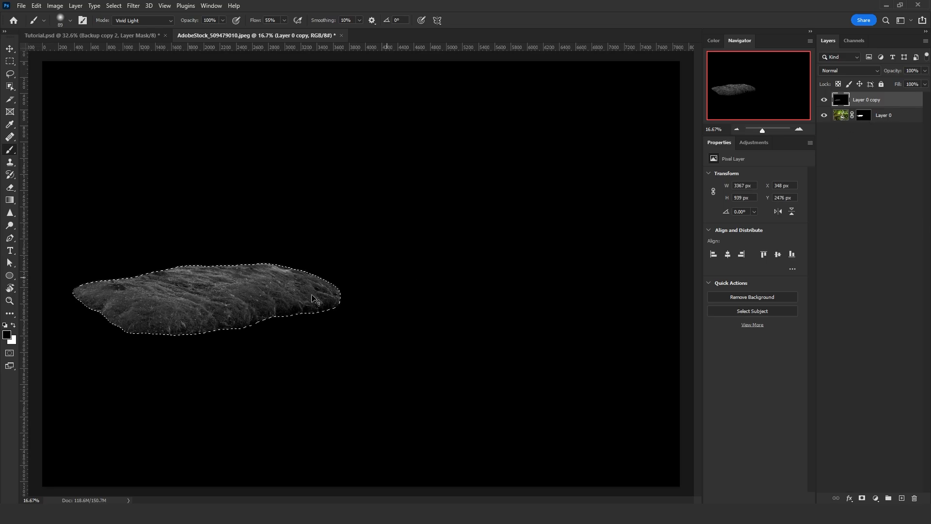
Paint the lower part of the grayscale moss white with a large soft Vivid Light brush at 55% flow.
{"action": "left_click", "coordinate": [14, 325]}
{"action": "right_click", "coordinate": [187, 216], "text": "alt"}
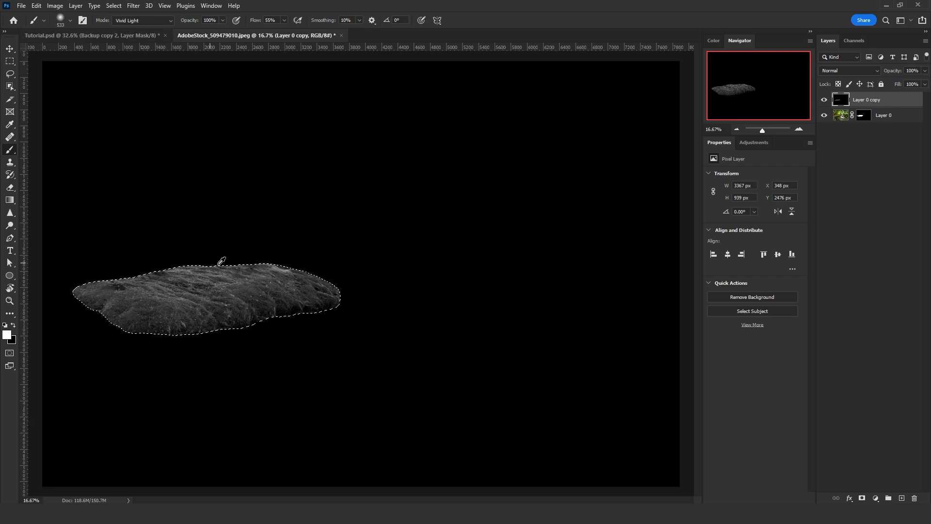
{"action": "right_click", "coordinate": [203, 265], "text": "alt"}
{"action": "mouse_move", "coordinate": [133, 345]}
{"action": "left_mouse_down"}
{"action": "mouse_move", "coordinate": [272, 337]}
{"action": "mouse_move", "coordinate": [252, 328]}
{"action": "mouse_move", "coordinate": [278, 313]}
{"action": "mouse_move", "coordinate": [349, 306]}
{"action": "mouse_move", "coordinate": [97, 328]}
{"action": "mouse_move", "coordinate": [304, 316]}
{"action": "left_mouse_up"}
{"action": "right_click", "coordinate": [252, 316], "text": "alt"}
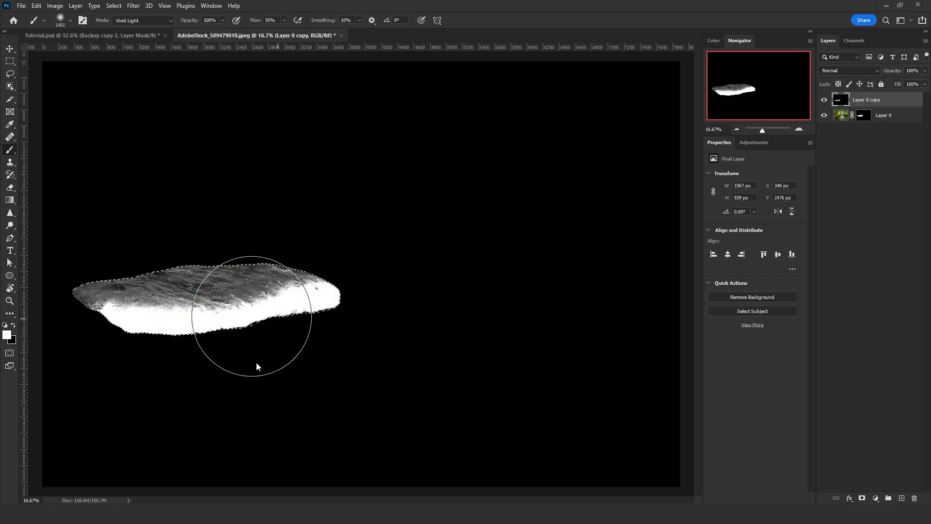
{"action": "mouse_move", "coordinate": [256, 362]}
{"action": "left_mouse_down"}
{"action": "mouse_move", "coordinate": [210, 348]}
{"action": "mouse_move", "coordinate": [339, 336]}
{"action": "mouse_move", "coordinate": [98, 375]}
{"action": "left_mouse_up"}
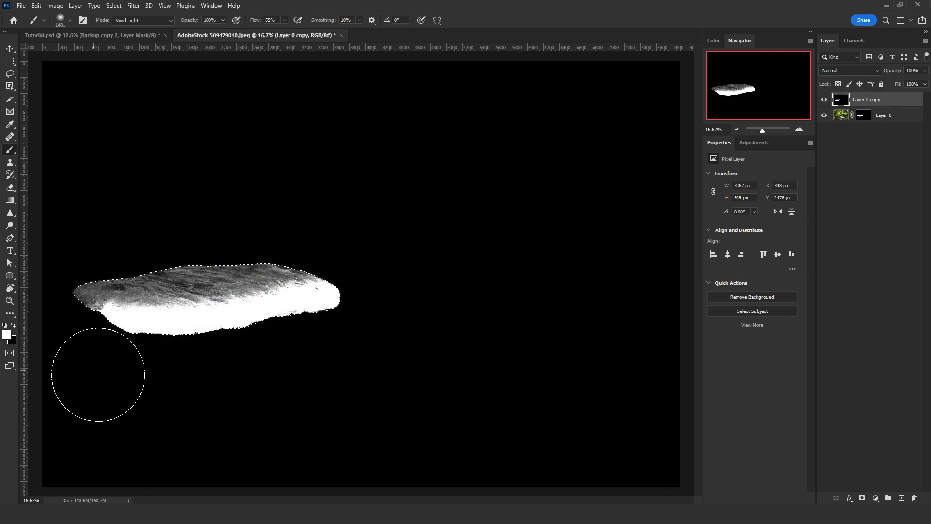
Paint the upper part of the grayscale moss black with the Vivid Light brush.
{"action": "left_click", "coordinate": [14, 324]}
{"action": "mouse_move", "coordinate": [94, 281]}
{"action": "left_mouse_down"}
{"action": "mouse_move", "coordinate": [91, 268]}
{"action": "mouse_move", "coordinate": [400, 242]}
{"action": "left_mouse_up"}
{"action": "right_click", "coordinate": [329, 252], "text": "alt"}
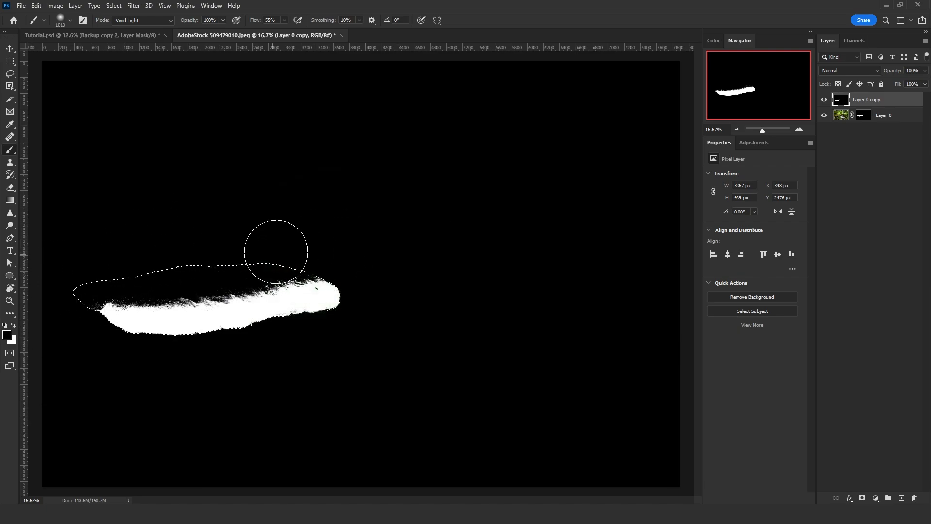
Set the brush mode to Hard Light, reduce its size to 737, and paint black along the moss's upper edge.
{"action": "left_click", "coordinate": [135, 22]}
{"action": "left_click", "coordinate": [146, 169]}
{"action": "key", "text": "bracketleft"}
{"action": "key", "text": "bracketleft"}
{"action": "key", "text": "bracketleft"}
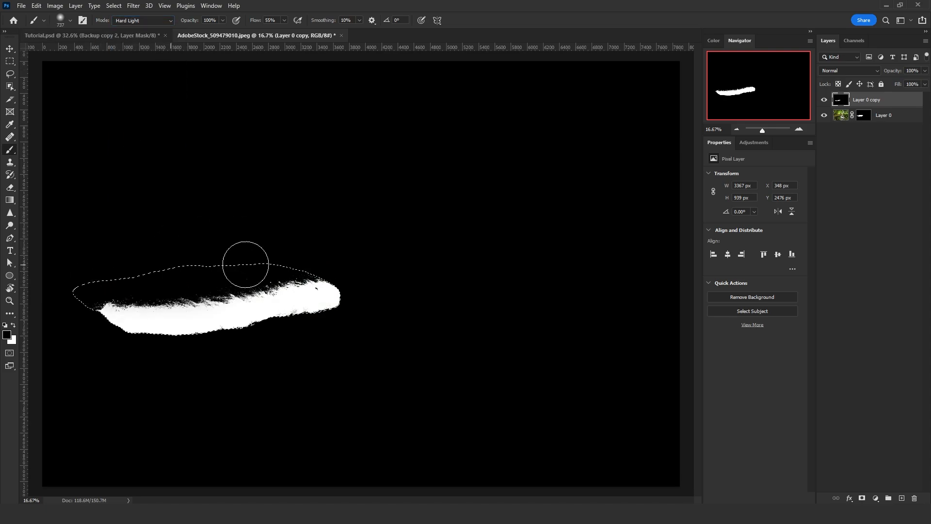
{"action": "mouse_move", "coordinate": [245, 264]}
{"action": "left_mouse_down"}
{"action": "mouse_move", "coordinate": [299, 257]}
{"action": "mouse_move", "coordinate": [89, 279]}
{"action": "left_mouse_up"}
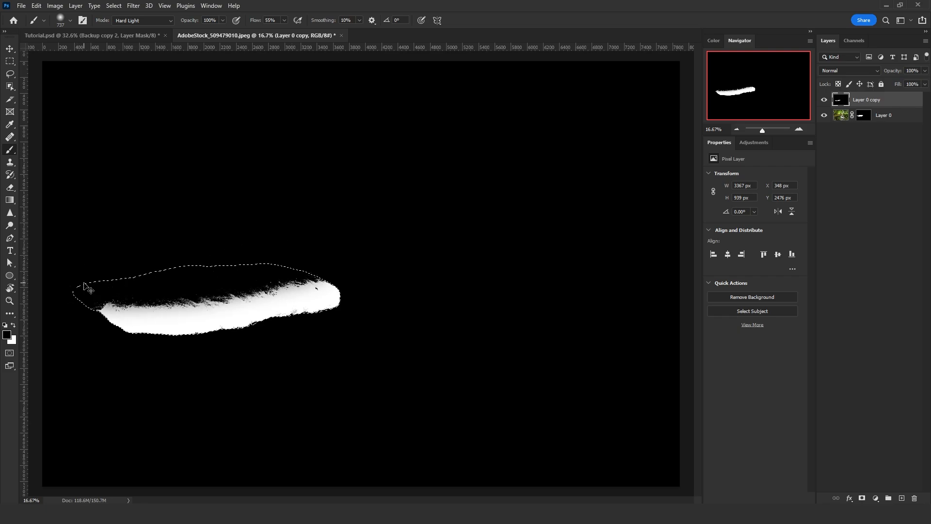
Paint white along the moss's lower edge with the Hard Light brush at size 509 and clear the selection.
{"action": "key", "text": "bracketleft"}
{"action": "key", "text": "bracketleft"}
{"action": "key", "text": "bracketleft"}
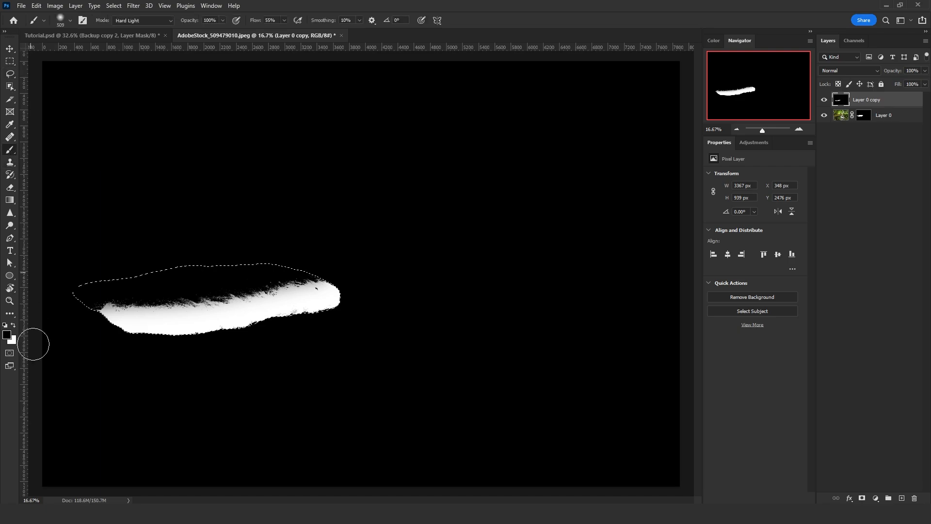
{"action": "key", "text": "x"}
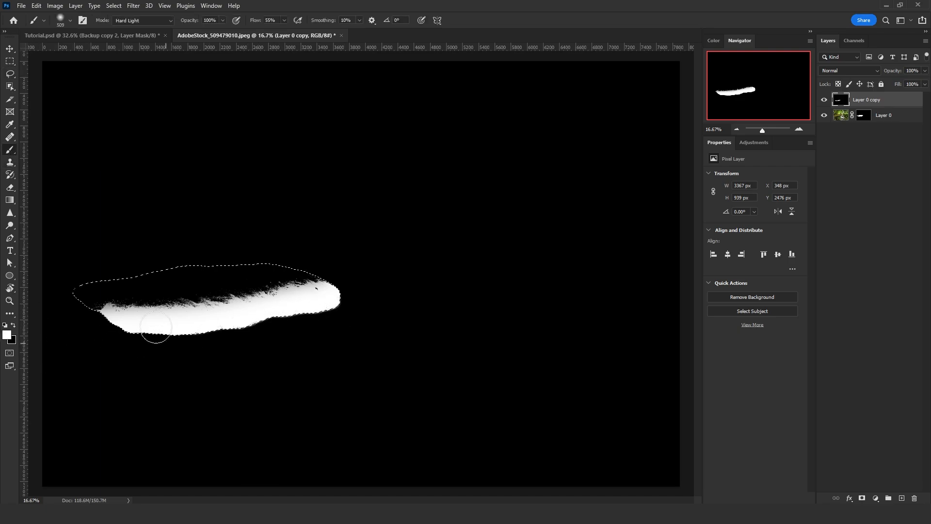
{"action": "left_click", "coordinate": [10, 74]}
{"action": "key", "text": "ctrl+d"}
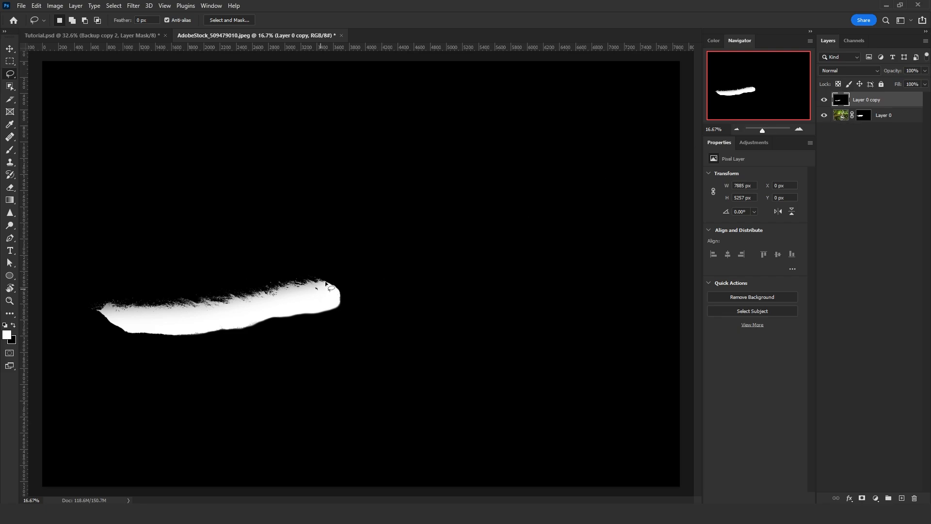
{"action": "left_click_drag", "start_coordinate": [326, 283], "coordinate": [311, 299]}
{"action": "mouse_move", "coordinate": [150, 321]}
{"action": "left_mouse_down"}
{"action": "mouse_move", "coordinate": [159, 267]}
{"action": "mouse_move", "coordinate": [309, 244]}
{"action": "mouse_move", "coordinate": [344, 266]}
{"action": "left_mouse_up"}
{"action": "left_click", "coordinate": [297, 278]}
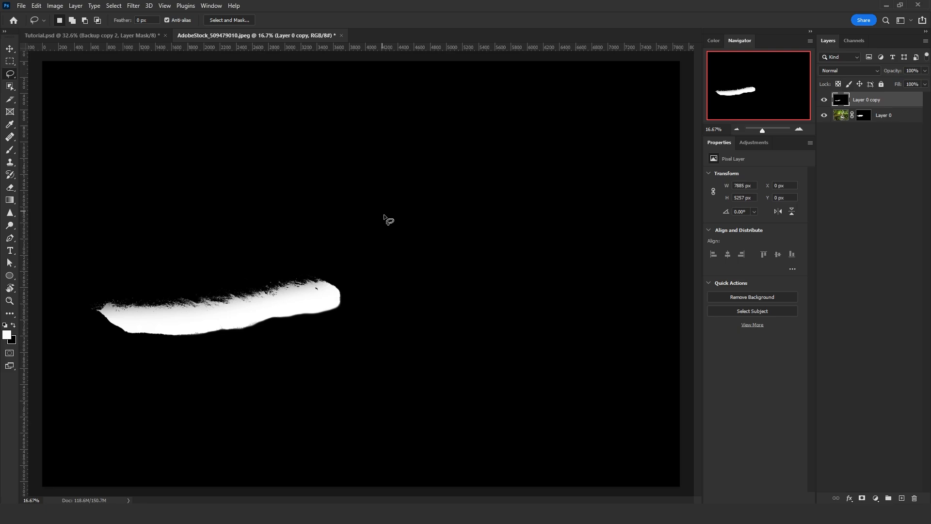
Hide Layer 0 copy and apply the layer mask of Layer 0.
{"action": "left_click", "coordinate": [824, 101]}
{"action": "left_click", "coordinate": [863, 115]}
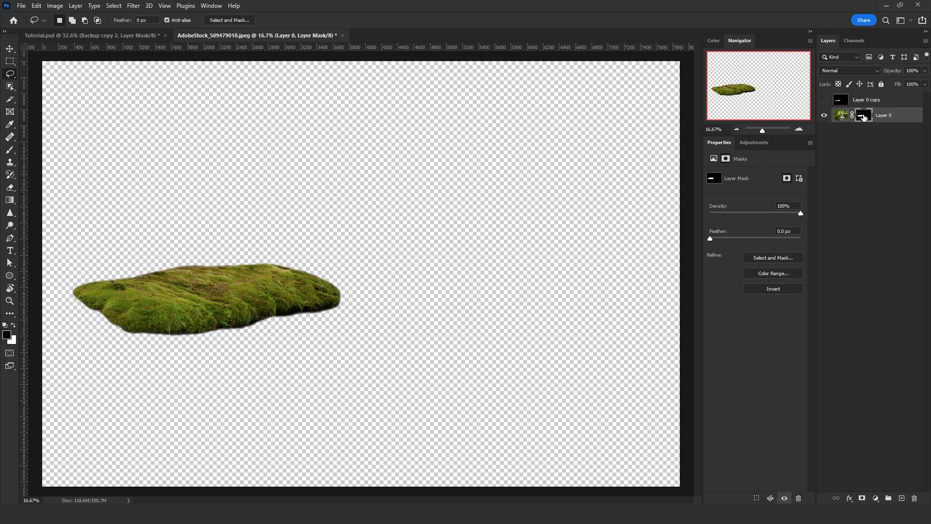
{"action": "right_click", "coordinate": [864, 116]}
{"action": "left_click", "coordinate": [863, 142]}
Show Layer 0 copy, copy its entire black-and-white image, and hide the layer again.
{"action": "left_click", "coordinate": [840, 100]}
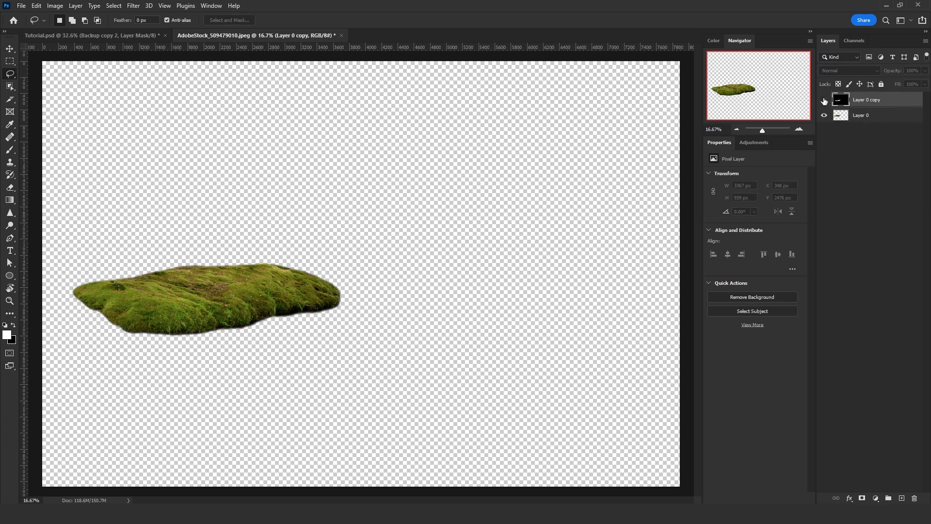
{"action": "left_click", "coordinate": [824, 100]}
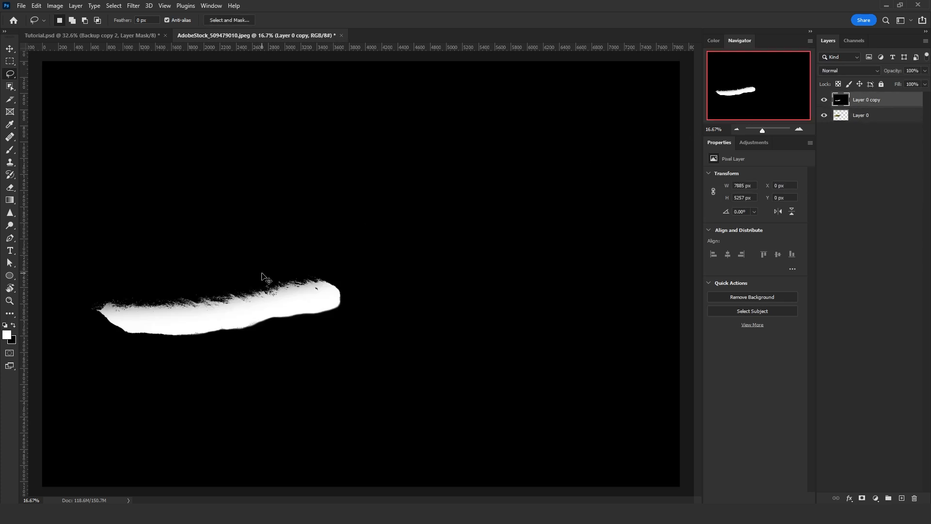
{"action": "key", "text": "ctrl+a"}
{"action": "left_click", "coordinate": [824, 99]}
Add a layer mask to Layer 0, paste the copied black-and-white image into it, and return to the layer's image.
{"action": "left_click", "coordinate": [868, 115]}
{"action": "left_click", "coordinate": [862, 498]}
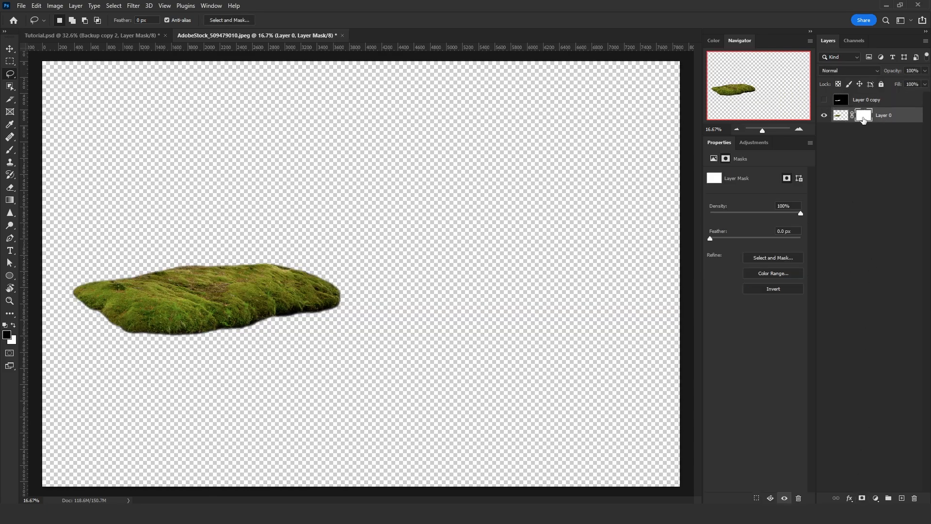
{"action": "left_click", "coordinate": [864, 118], "text": "alt"}
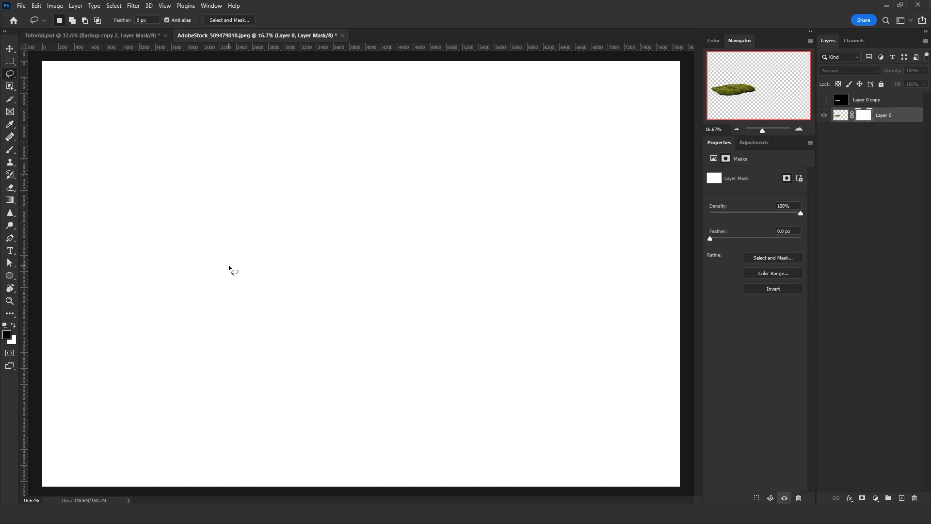
{"action": "key", "text": "ctrl+a"}
{"action": "key", "text": "ctrl+v"}
{"action": "key", "text": "ctrl+2"}
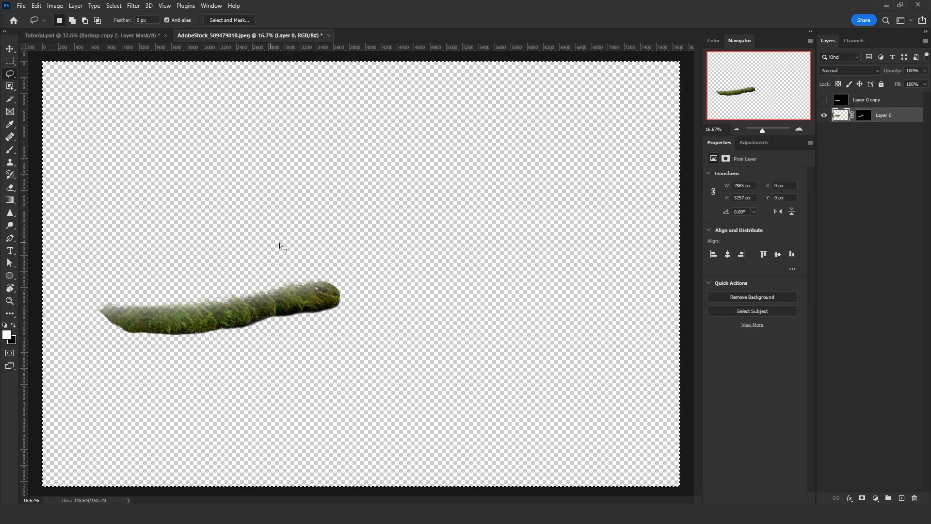
Clear the selection and apply the new layer mask of Layer 0.
{"action": "key", "text": "ctrl+d"}
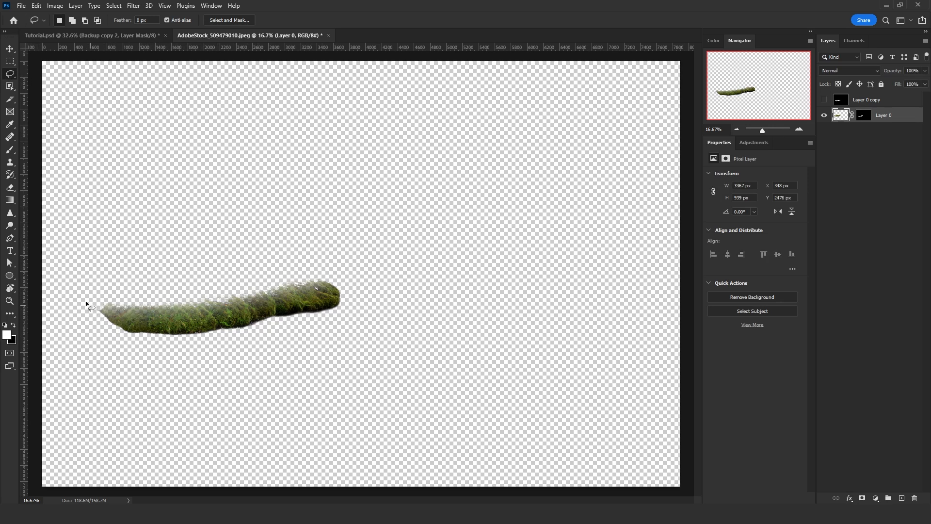
{"action": "right_click", "coordinate": [863, 110]}
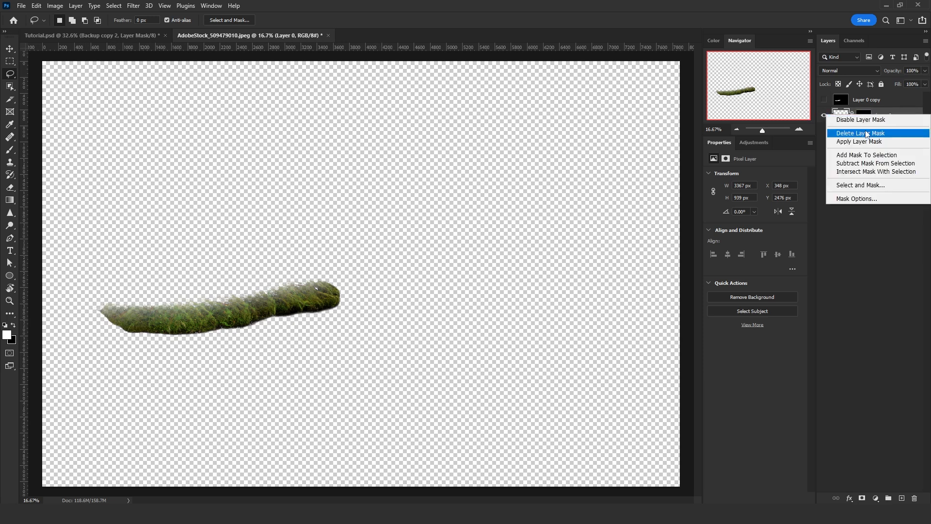
{"action": "left_click", "coordinate": [859, 142]}
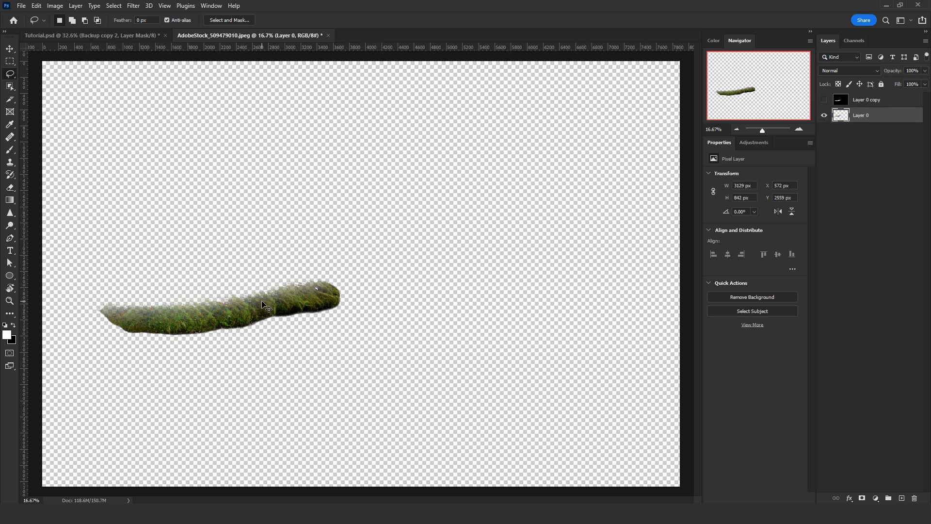
Check the Tutorial.psd scene, return to AdobeStock_509479010.jpeg, and select the entire canvas on Layer 0.
{"action": "left_click", "coordinate": [68, 32]}
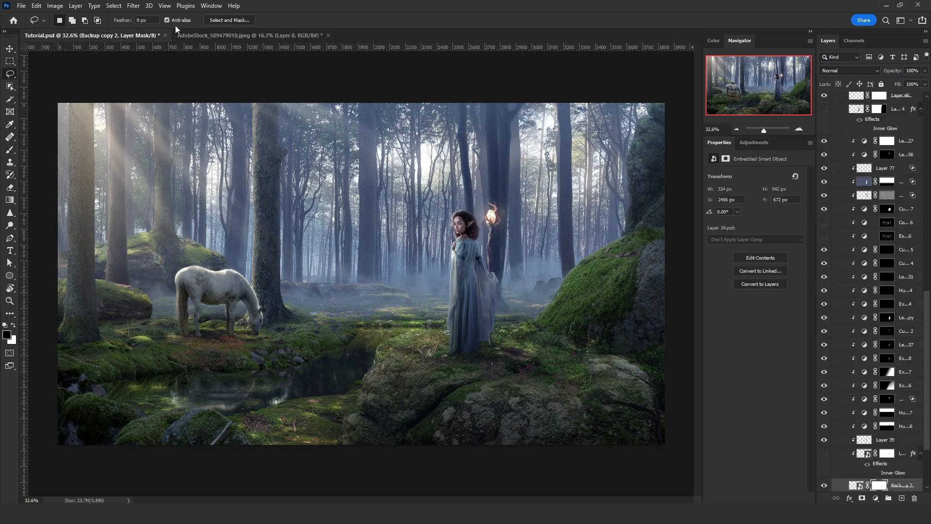
{"action": "left_click", "coordinate": [177, 35]}
{"action": "left_click", "coordinate": [861, 115]}
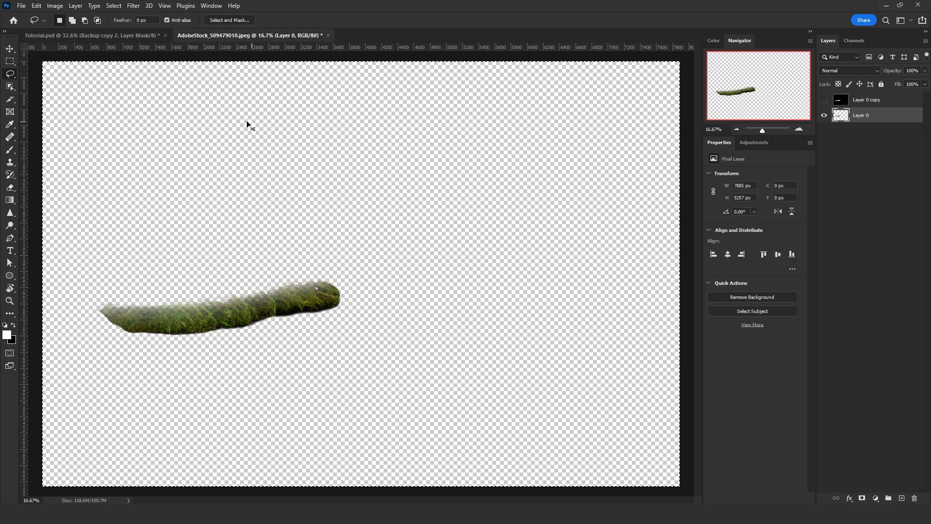
Switch to Tutorial.psd and add a new layer directly above the Artwork Files group.
{"action": "left_click", "coordinate": [80, 32]}
{"action": "left_click", "coordinate": [10, 51]}
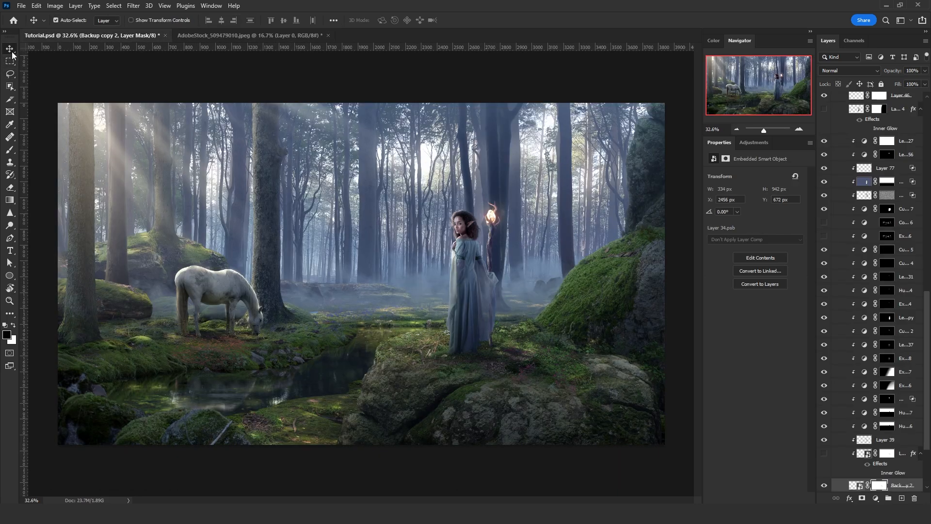
{"action": "scroll", "coordinate": [878, 277], "scroll_direction": "up", "scroll_amount": 10}
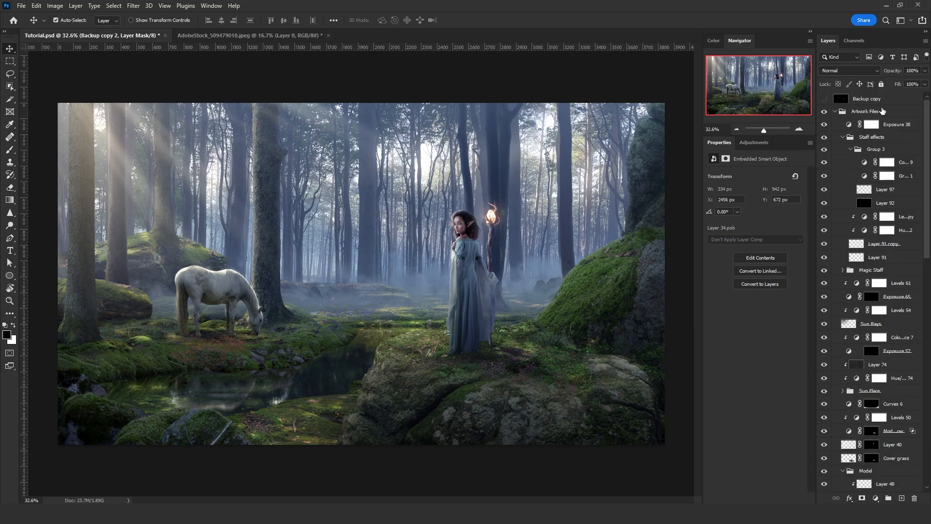
{"action": "left_click", "coordinate": [877, 112]}
{"action": "left_click", "coordinate": [901, 498]}
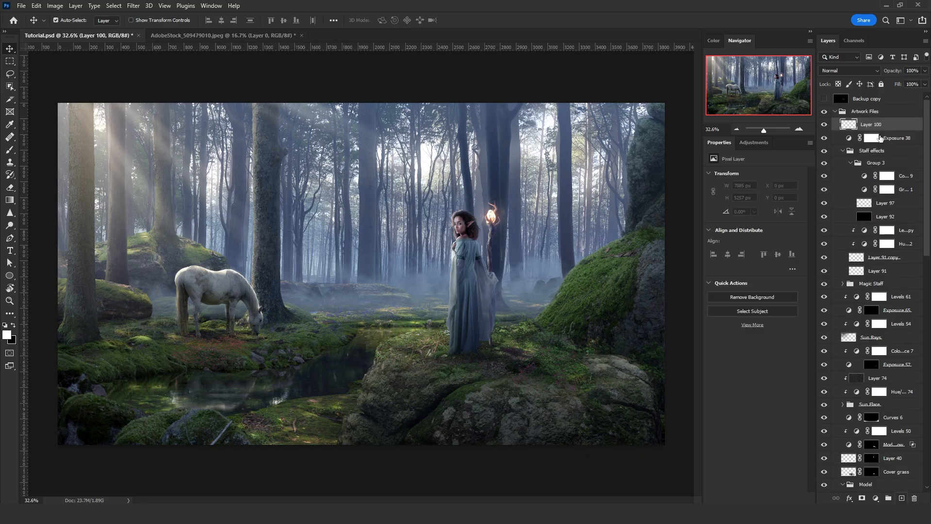
{"action": "left_click_drag", "start_coordinate": [880, 125], "coordinate": [880, 106]}
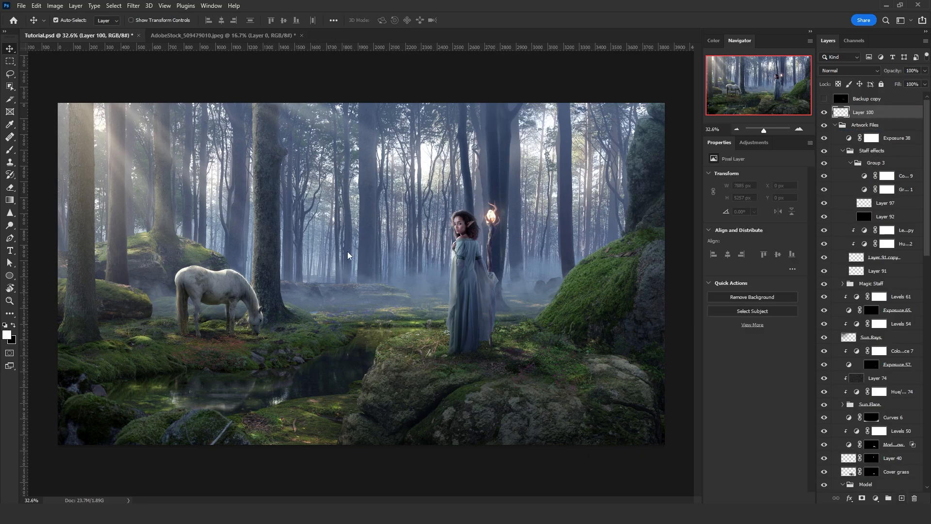
Paste the copied moss strip, scale it down to about 1023 × 275 px and place it on the bank below the horse.
{"action": "key", "text": "ctrl+v"}
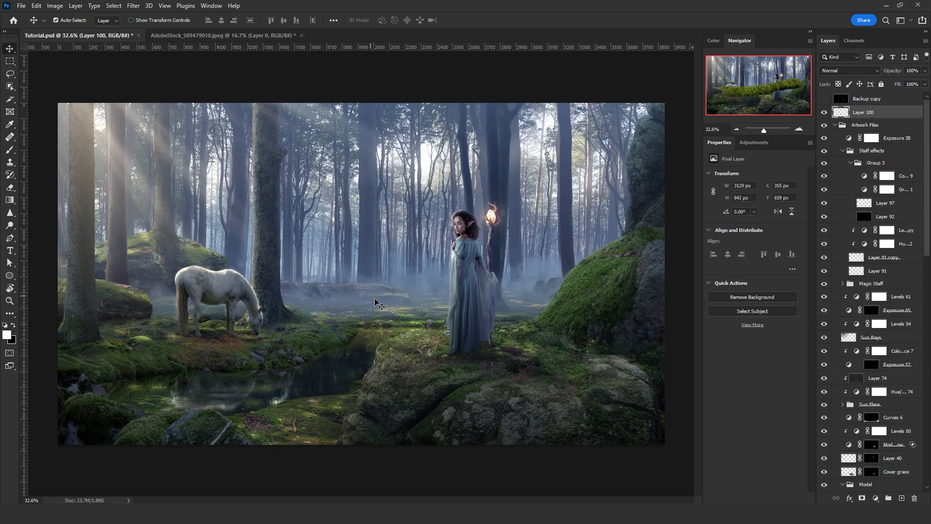
{"action": "key", "text": "ctrl+t"}
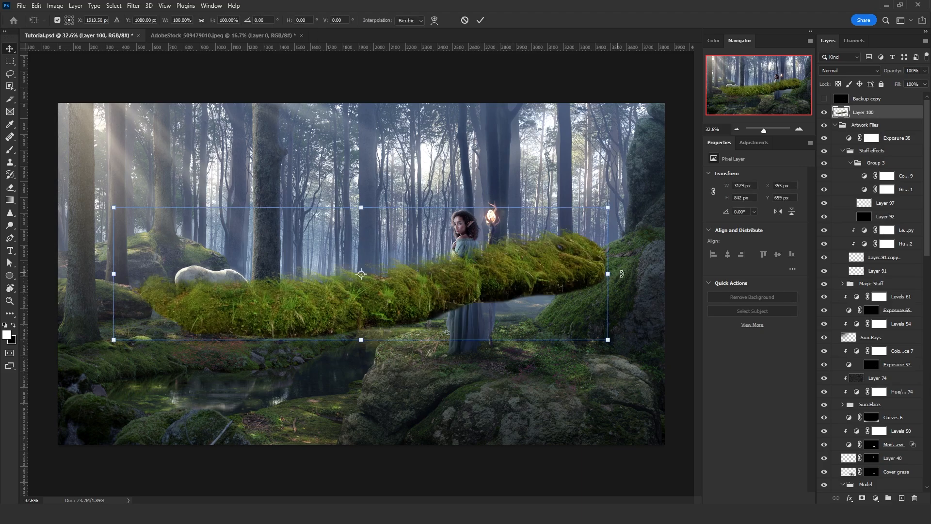
{"action": "left_click_drag", "start_coordinate": [608, 274], "coordinate": [257, 373]}
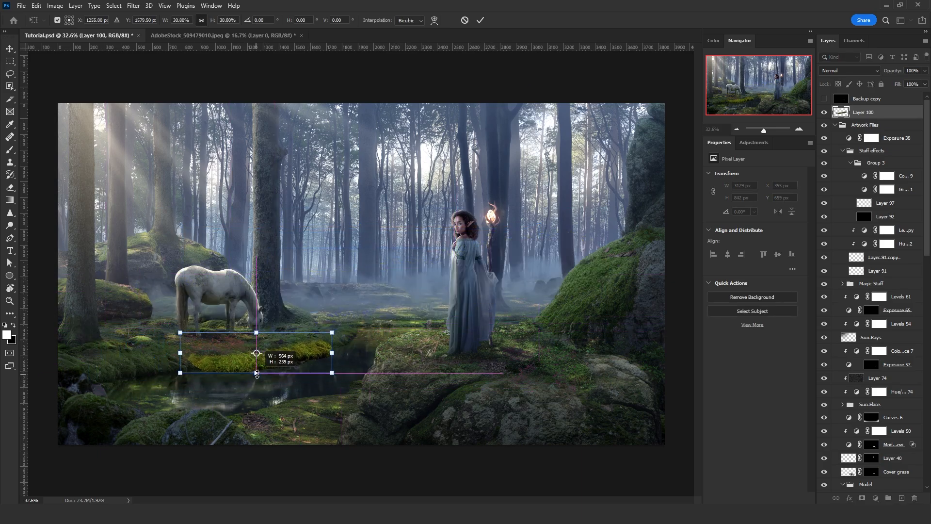
{"action": "key", "text": "Return"}
Reposition the moss strip along the water's edge, at about X 814 px and Y 1436 px.
{"action": "scroll", "coordinate": [257, 368], "scroll_direction": "up", "scroll_amount": 5}
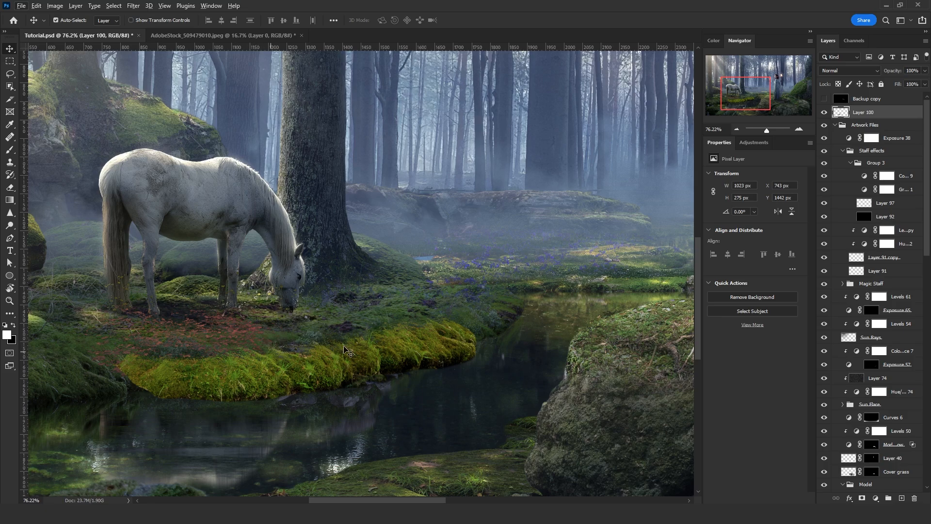
{"action": "key", "text": "l"}
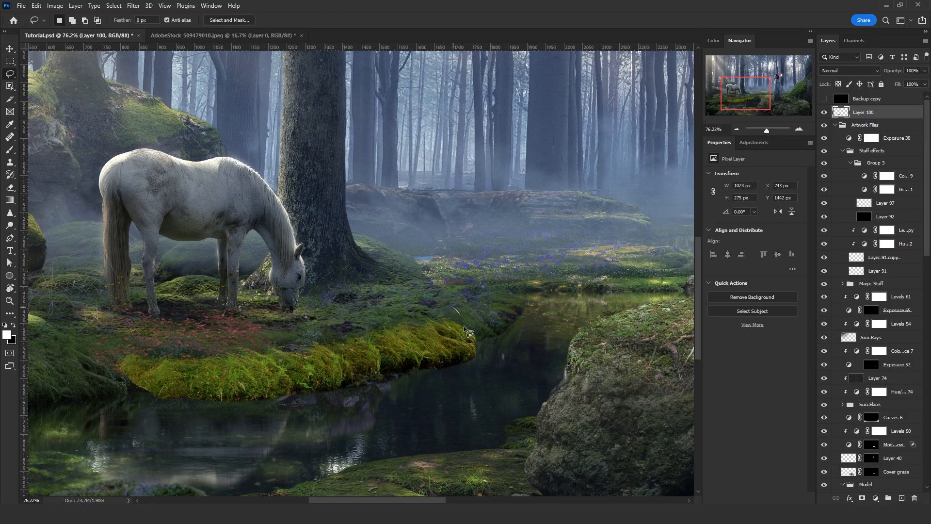
{"action": "mouse_move", "coordinate": [467, 333]}
{"action": "left_mouse_down"}
{"action": "mouse_move", "coordinate": [246, 372]}
{"action": "mouse_move", "coordinate": [136, 362]}
{"action": "mouse_move", "coordinate": [115, 346]}
{"action": "mouse_move", "coordinate": [454, 306]}
{"action": "left_mouse_up"}
{"action": "scroll", "coordinate": [464, 302], "scroll_direction": "down", "scroll_amount": 3}
{"action": "scroll", "coordinate": [206, 326], "scroll_direction": "up", "scroll_amount": 2}
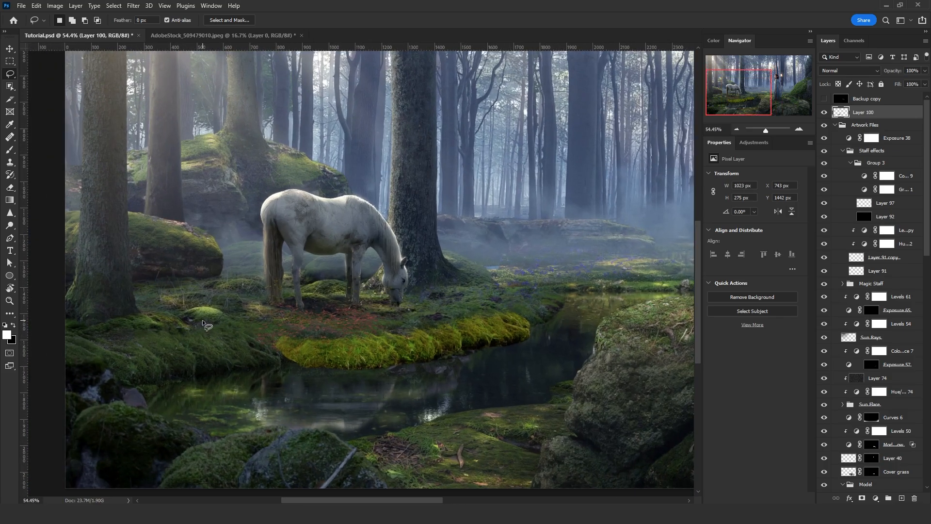
{"action": "scroll", "coordinate": [207, 326], "scroll_direction": "up", "scroll_amount": 1}
{"action": "left_click", "coordinate": [9, 48]}
{"action": "mouse_move", "coordinate": [526, 315]}
{"action": "left_mouse_down"}
{"action": "mouse_move", "coordinate": [535, 315]}
{"action": "mouse_move", "coordinate": [516, 333]}
{"action": "left_mouse_up"}
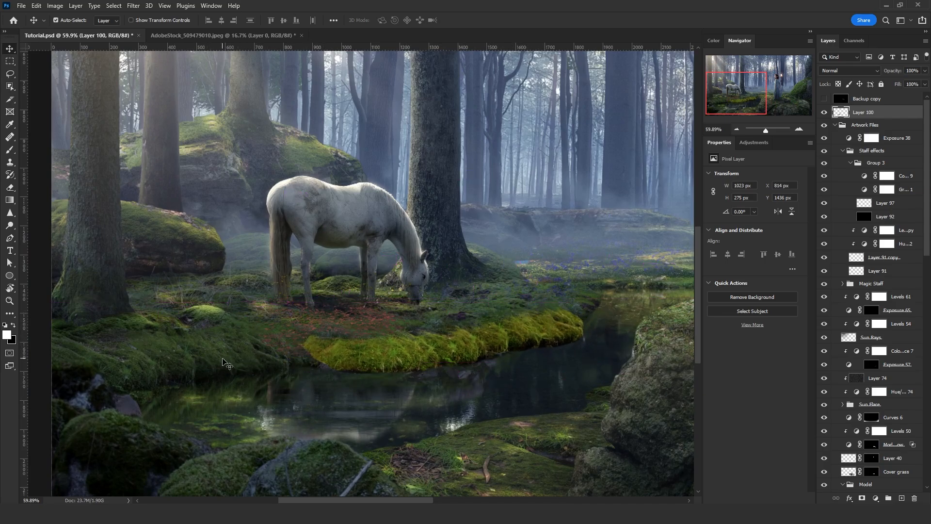
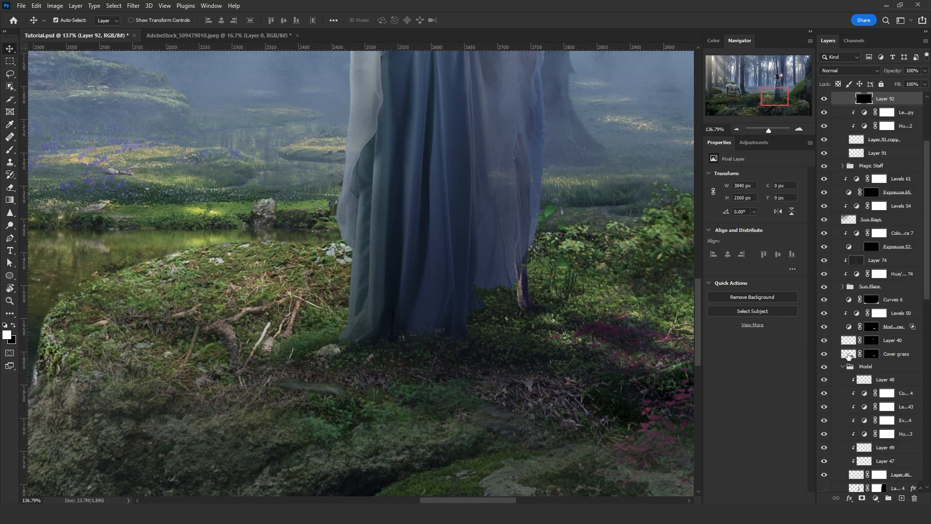
Hide the Cover grass layer and look through the layer stack for the ground beneath the dress.
{"action": "left_click", "coordinate": [848, 356]}
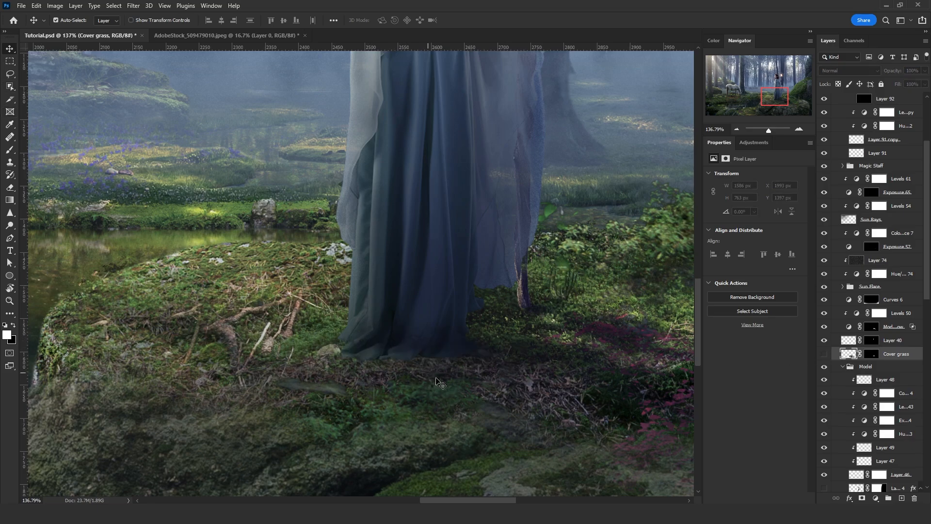
{"action": "left_click", "coordinate": [441, 384]}
{"action": "scroll", "coordinate": [892, 391], "scroll_direction": "down", "scroll_amount": 12}
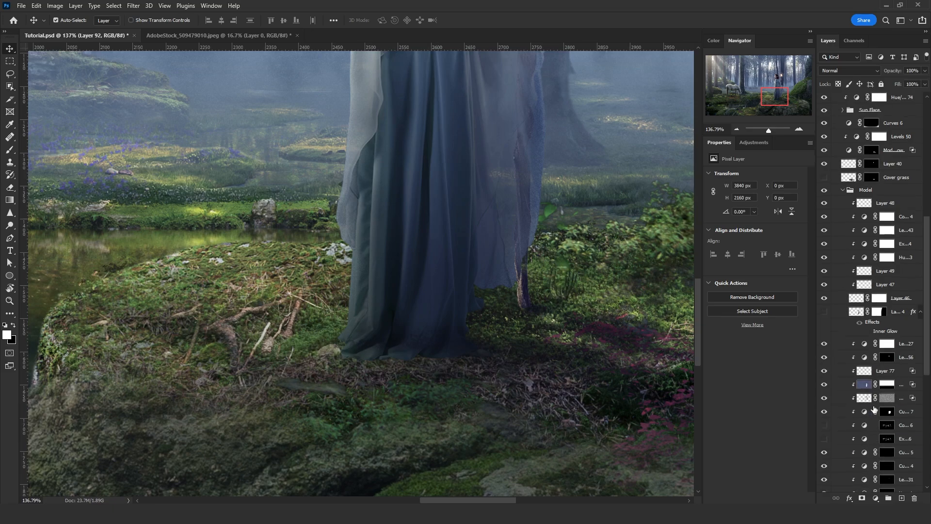
{"action": "scroll", "coordinate": [881, 407], "scroll_direction": "down", "scroll_amount": 3}
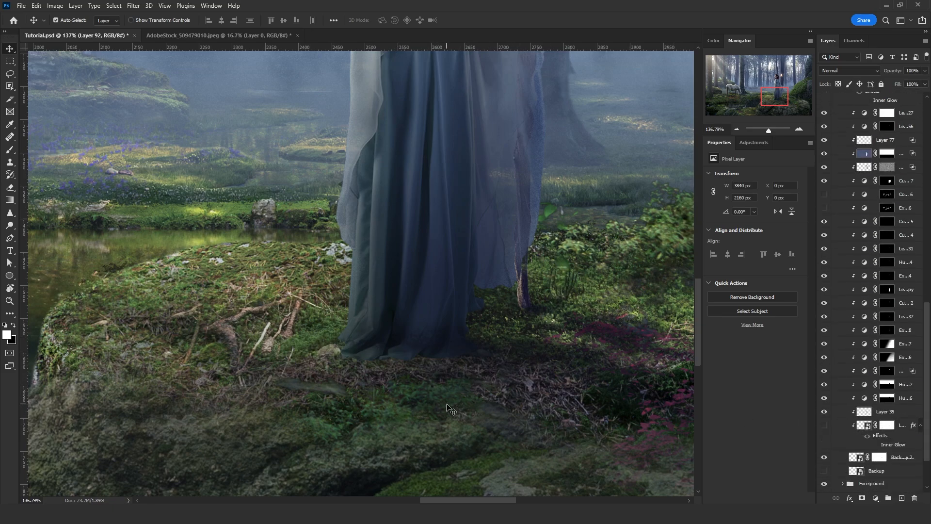
{"action": "scroll", "coordinate": [823, 354], "scroll_direction": "up", "scroll_amount": 15}
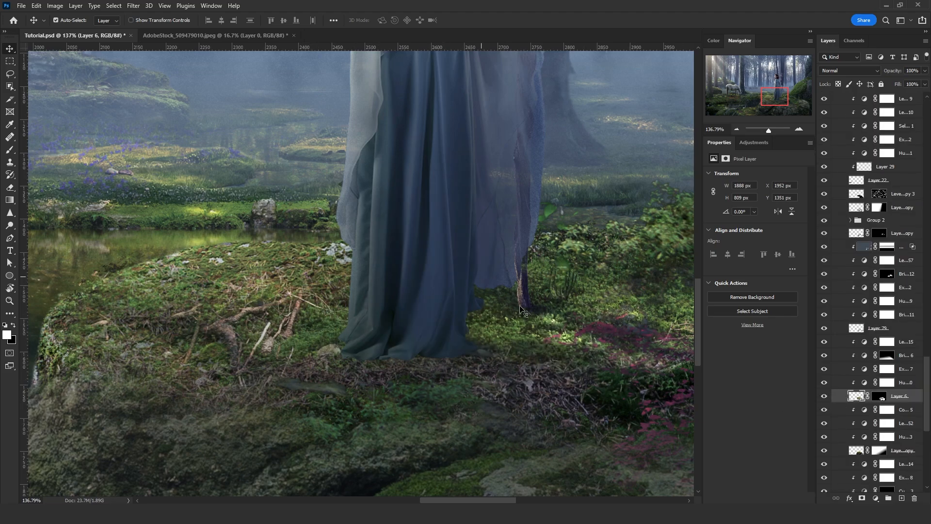
Check what Layer 6 contains by toggling its visibility, and bring a duplicate of it to the top of the layer stack.
{"action": "left_click", "coordinate": [825, 397]}
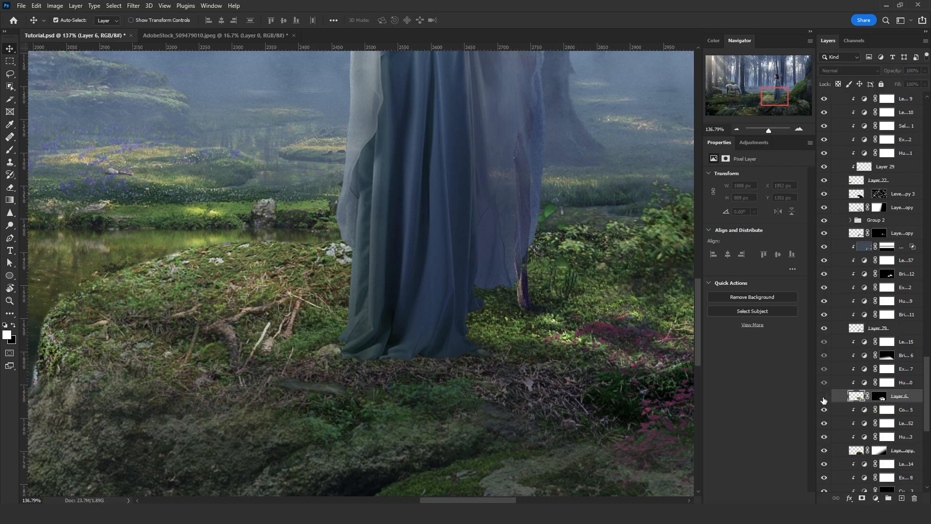
{"action": "left_click", "coordinate": [824, 396]}
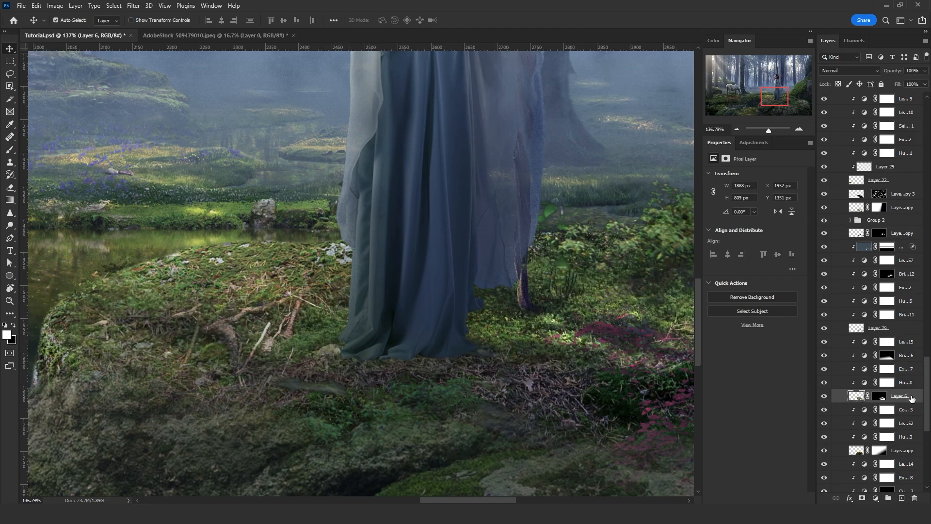
{"action": "left_click_drag", "start_coordinate": [911, 398], "coordinate": [899, 405]}
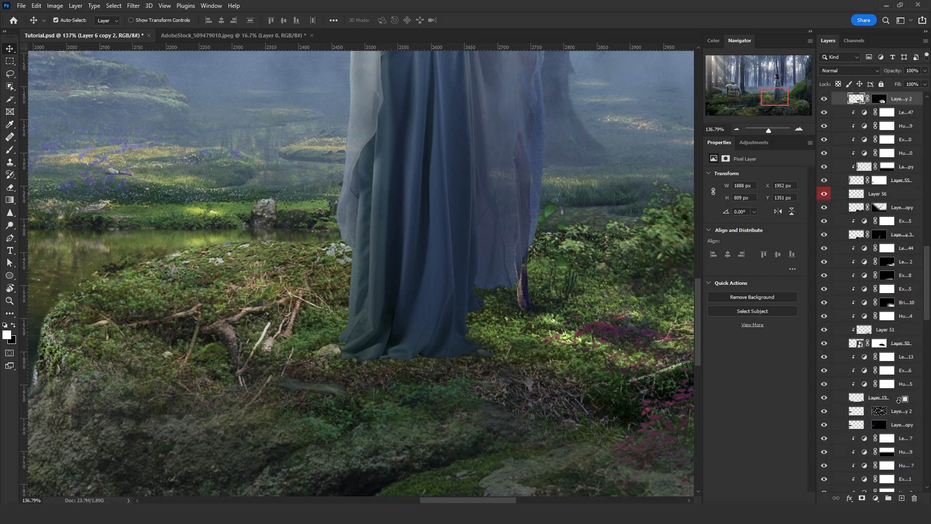
{"action": "key", "text": "ctrl+shift+bracketright"}
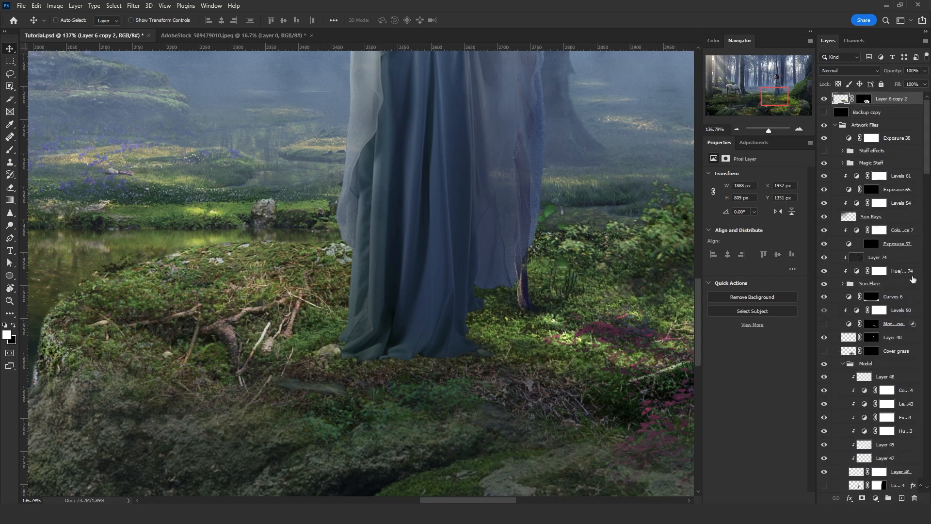
Add a new layer directly beneath the Layer 6 duplicate and fill it with black.
{"action": "left_click", "coordinate": [883, 117]}
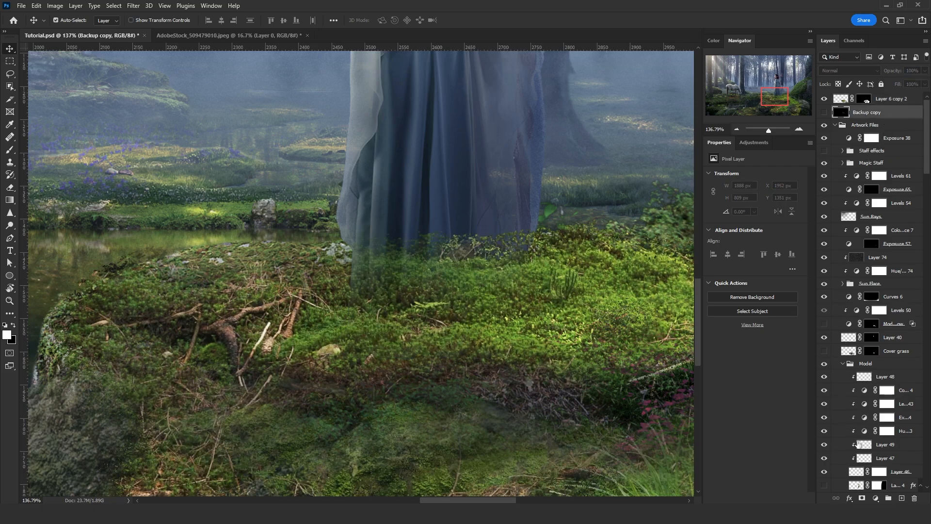
{"action": "left_click", "coordinate": [901, 498]}
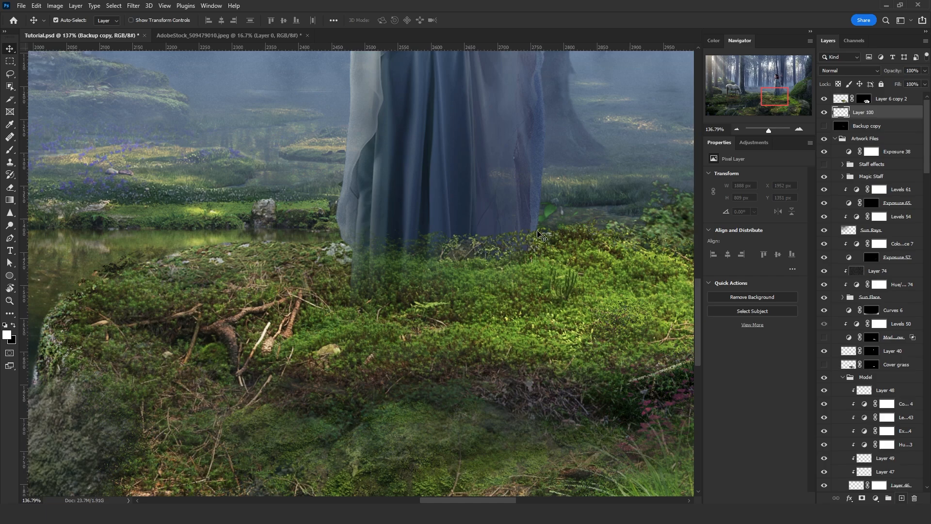
{"action": "key", "text": "shift+F5"}
{"action": "key", "text": "Return"}
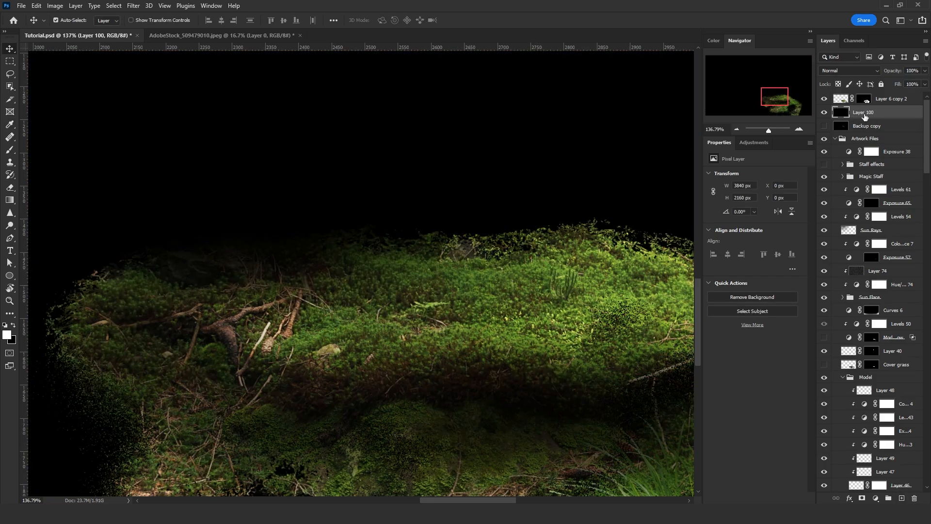
Merge the Layer 6 duplicate with the black layer and desaturate the merged layer.
{"action": "left_click", "coordinate": [885, 102], "text": "shift"}
{"action": "key", "text": "ctrl+e"}
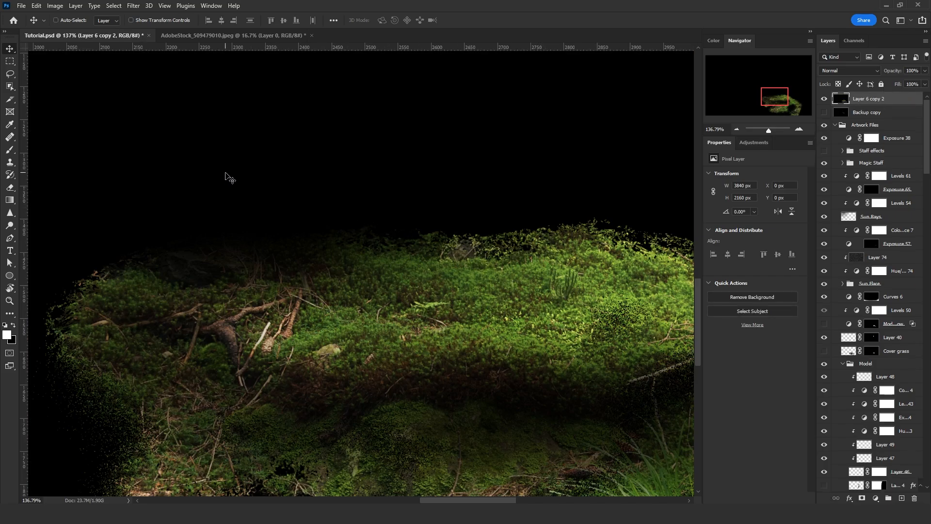
{"action": "key", "text": "ctrl+shift+u"}
Outline the ground around the dress hem with the Lasso, compare the area with the grayscale layer, and deselect.
{"action": "left_click", "coordinate": [9, 75]}
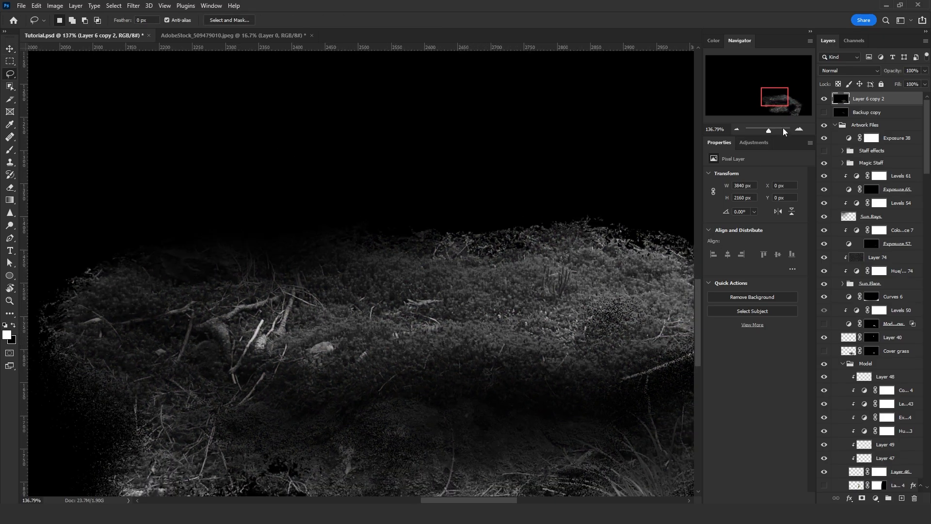
{"action": "left_click", "coordinate": [824, 98]}
{"action": "mouse_move", "coordinate": [327, 356]}
{"action": "left_mouse_down"}
{"action": "mouse_move", "coordinate": [426, 342]}
{"action": "mouse_move", "coordinate": [488, 358]}
{"action": "mouse_move", "coordinate": [437, 397]}
{"action": "mouse_move", "coordinate": [298, 394]}
{"action": "mouse_move", "coordinate": [292, 358]}
{"action": "left_mouse_up"}
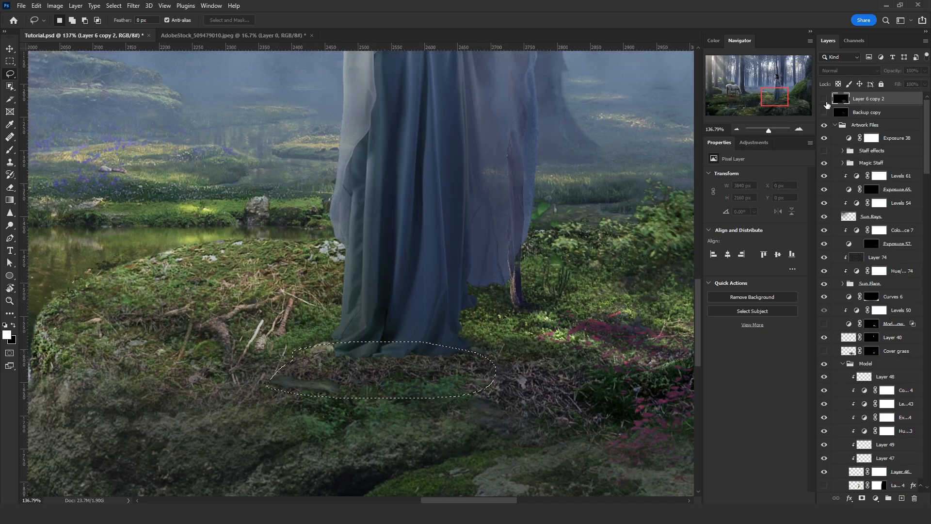
{"action": "left_click", "coordinate": [824, 98]}
{"action": "scroll", "coordinate": [394, 357], "scroll_direction": "down", "scroll_amount": 2}
{"action": "scroll", "coordinate": [397, 358], "scroll_direction": "down", "scroll_amount": 1}
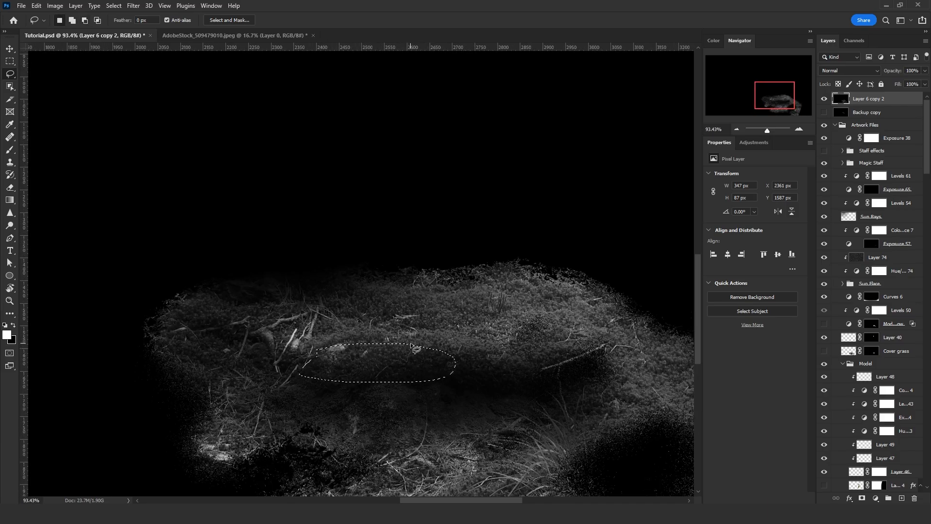
{"action": "left_click", "coordinate": [454, 360]}
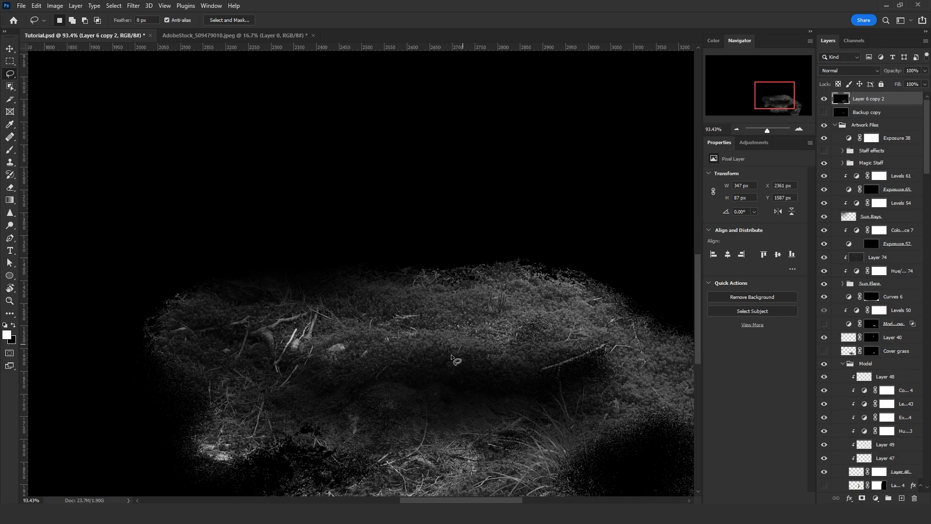
Activate the Brush tool and set its blending mode to Vivid Light.
{"action": "left_click", "coordinate": [10, 149]}
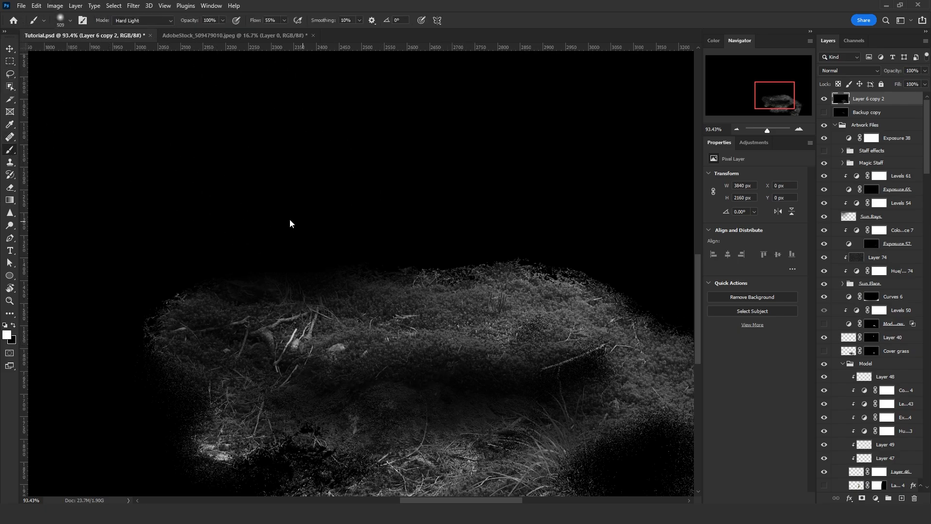
{"action": "left_click", "coordinate": [144, 21]}
{"action": "left_click", "coordinate": [150, 175]}
{"action": "mouse_move", "coordinate": [409, 339]}
{"action": "left_mouse_down", "text": "alt"}
{"action": "mouse_move", "coordinate": [334, 344]}
{"action": "mouse_move", "coordinate": [475, 353]}
{"action": "left_mouse_up", "text": "alt"}
{"action": "left_click", "coordinate": [406, 346]}
{"action": "key", "text": "ctrl+z"}
{"action": "mouse_move", "coordinate": [336, 364]}
{"action": "left_mouse_down"}
{"action": "mouse_move", "coordinate": [467, 364]}
{"action": "mouse_move", "coordinate": [310, 363]}
{"action": "mouse_move", "coordinate": [484, 358]}
{"action": "mouse_move", "coordinate": [477, 372]}
{"action": "mouse_move", "coordinate": [332, 359]}
{"action": "left_mouse_up"}
{"action": "key", "text": "ctrl+z"}
Paint the ground where the dress hem sits white with a brush of about 96 px, keeping grassy edges.
{"action": "mouse_move", "coordinate": [395, 368]}
{"action": "left_mouse_down", "text": "alt"}
{"action": "mouse_move", "coordinate": [344, 358]}
{"action": "mouse_move", "coordinate": [439, 361]}
{"action": "left_mouse_up", "text": "alt"}
{"action": "left_click", "coordinate": [338, 355]}
{"action": "left_click_drag", "start_coordinate": [439, 362], "coordinate": [421, 362], "text": "alt"}
{"action": "mouse_move", "coordinate": [416, 360]}
{"action": "left_mouse_down"}
{"action": "mouse_move", "coordinate": [326, 358]}
{"action": "mouse_move", "coordinate": [441, 358]}
{"action": "left_mouse_up"}
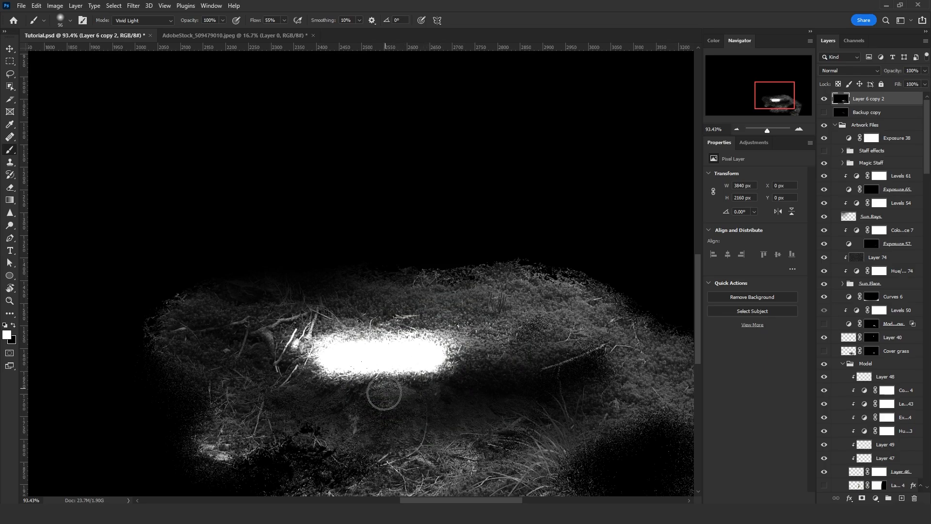
Paint all remaining ground around the white patch black with large brushes of about 310 and 554 px, then reduce the brush to 60 px.
{"action": "key", "text": "x"}
{"action": "left_click_drag", "start_coordinate": [369, 412], "coordinate": [421, 412], "text": "alt"}
{"action": "mouse_move", "coordinate": [227, 413]}
{"action": "left_mouse_down"}
{"action": "mouse_move", "coordinate": [294, 289]}
{"action": "mouse_move", "coordinate": [230, 375]}
{"action": "mouse_move", "coordinate": [402, 276]}
{"action": "mouse_move", "coordinate": [290, 305]}
{"action": "mouse_move", "coordinate": [553, 295]}
{"action": "mouse_move", "coordinate": [610, 338]}
{"action": "mouse_move", "coordinate": [394, 445]}
{"action": "left_mouse_up"}
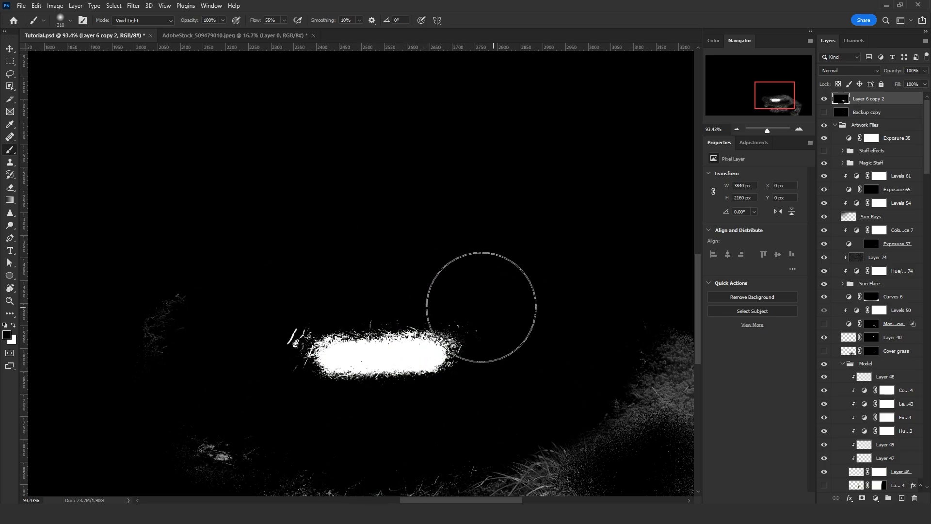
{"action": "scroll", "coordinate": [493, 304], "scroll_direction": "down", "scroll_amount": 3}
{"action": "mouse_move", "coordinate": [515, 348]}
{"action": "left_mouse_down", "text": "alt"}
{"action": "mouse_move", "coordinate": [581, 319]}
{"action": "mouse_move", "coordinate": [621, 332]}
{"action": "mouse_move", "coordinate": [574, 452]}
{"action": "mouse_move", "coordinate": [361, 434]}
{"action": "mouse_move", "coordinate": [600, 412]}
{"action": "mouse_move", "coordinate": [312, 317]}
{"action": "mouse_move", "coordinate": [284, 369]}
{"action": "left_mouse_up", "text": "alt"}
{"action": "scroll", "coordinate": [481, 343], "scroll_direction": "up", "scroll_amount": 5}
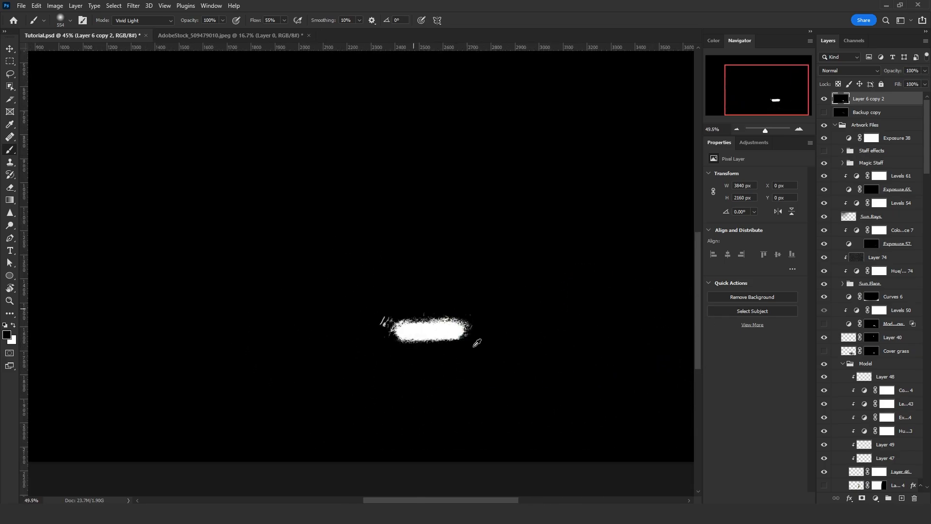
{"action": "left_click_drag", "start_coordinate": [349, 307], "coordinate": [324, 303], "text": "alt"}
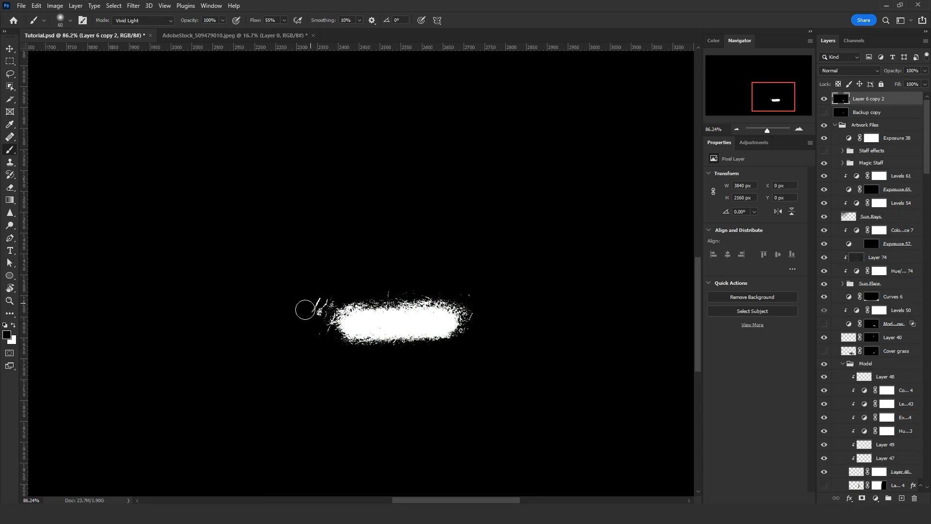
{"action": "scroll", "coordinate": [347, 294], "scroll_direction": "up", "scroll_amount": 3}
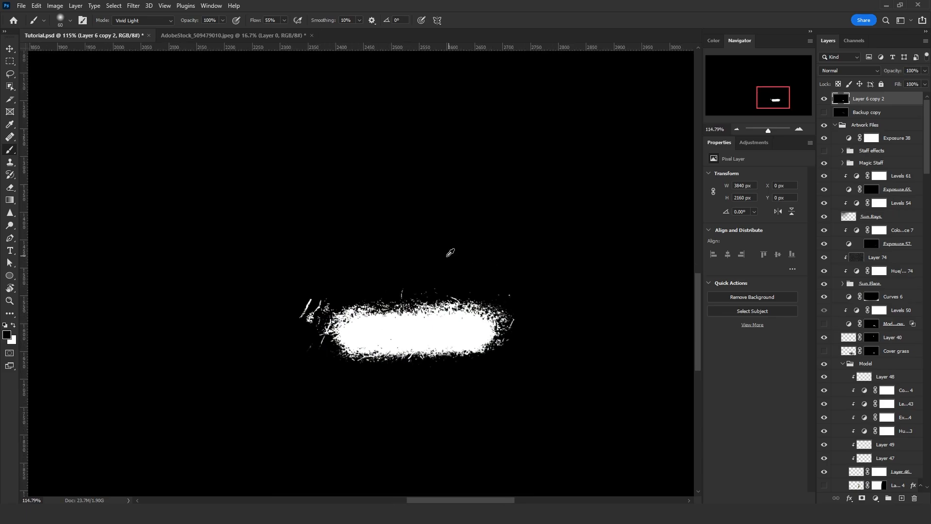
{"action": "scroll", "coordinate": [447, 253], "scroll_direction": "down", "scroll_amount": 8}
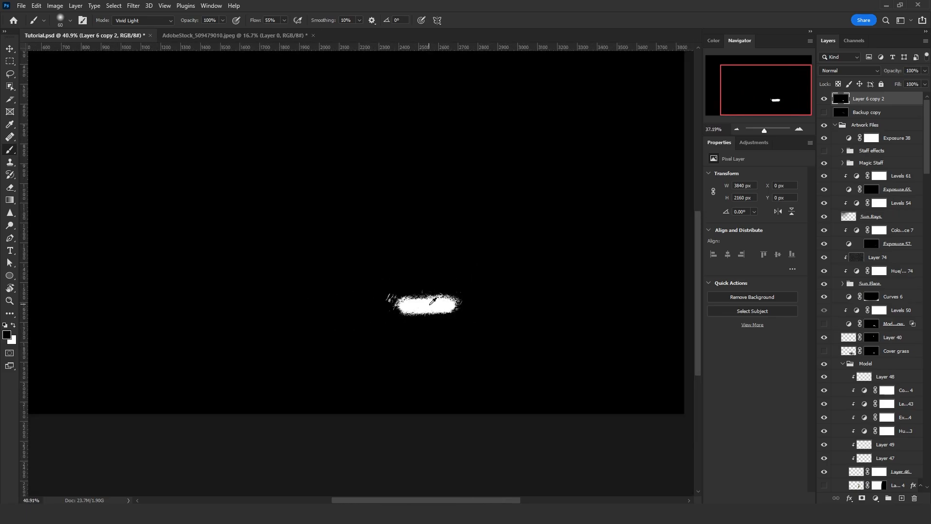
Copy the entire black-and-white grass patch image and clear it from the composite.
{"action": "scroll", "coordinate": [527, 321], "scroll_direction": "down", "scroll_amount": 2}
{"action": "key", "text": "ctrl+a"}
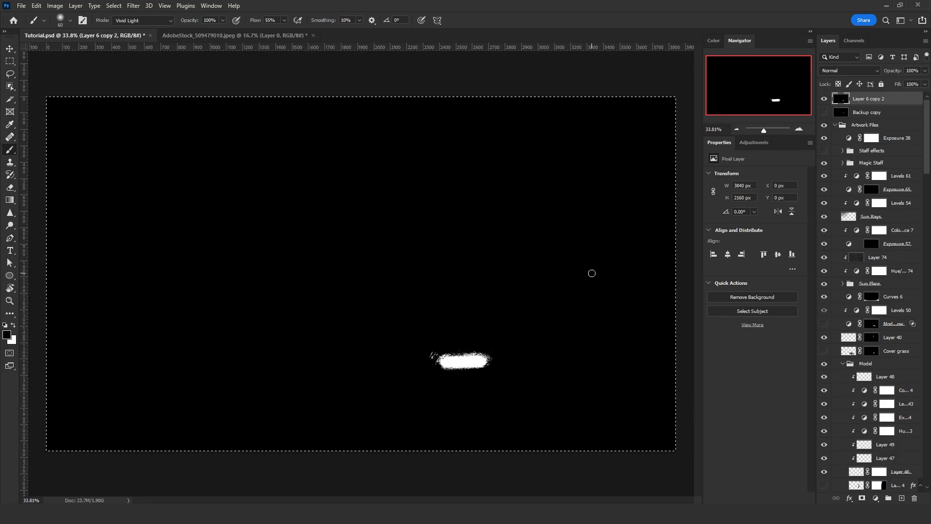
{"action": "key", "text": "l"}
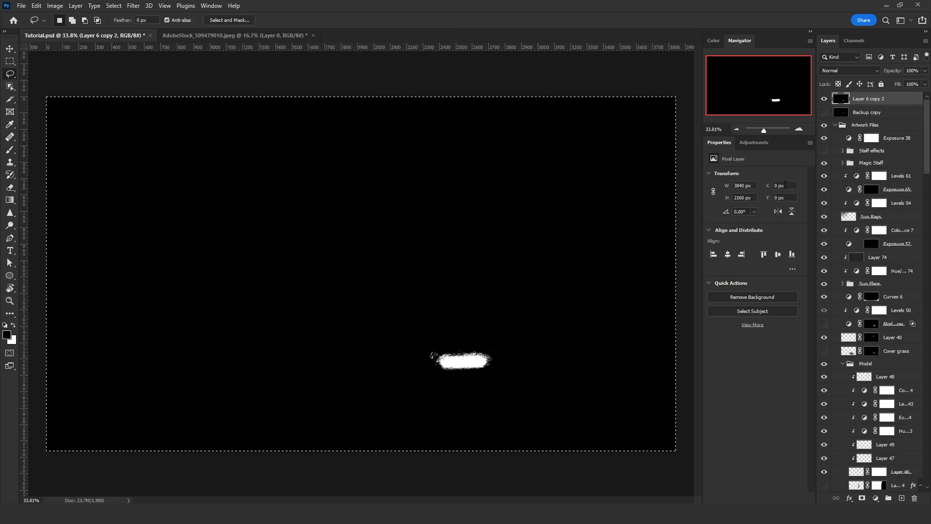
{"action": "key", "text": "Delete"}
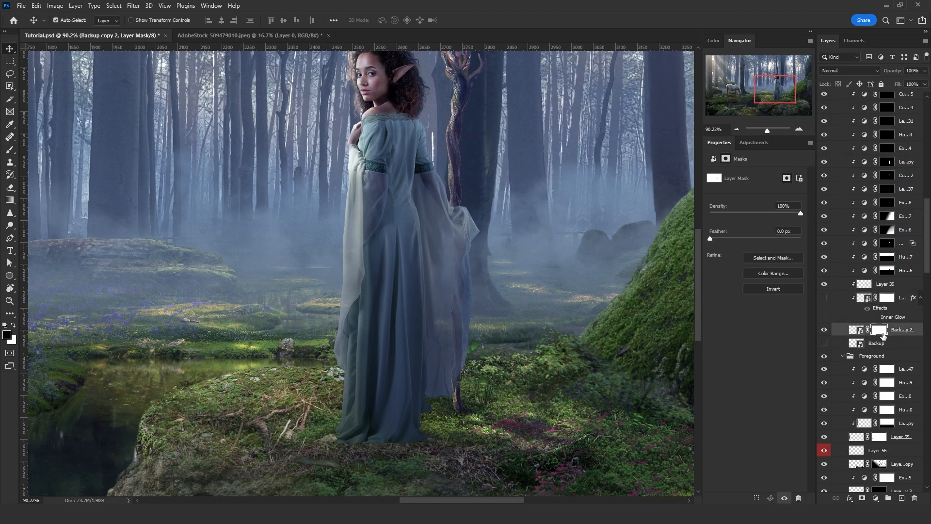
Examine the existing layer mask of Backup copy 2 on its own, then return to the composite.
{"action": "left_click", "coordinate": [855, 329]}
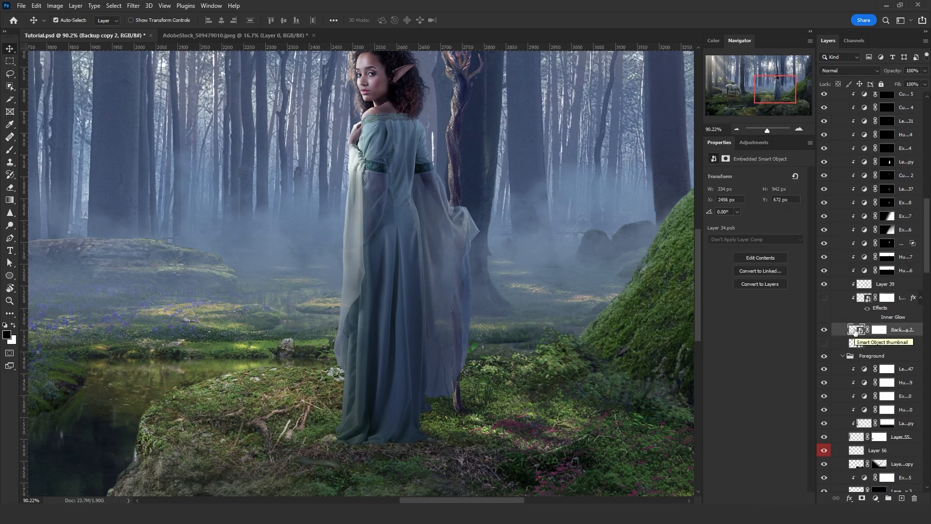
{"action": "left_click", "coordinate": [880, 330]}
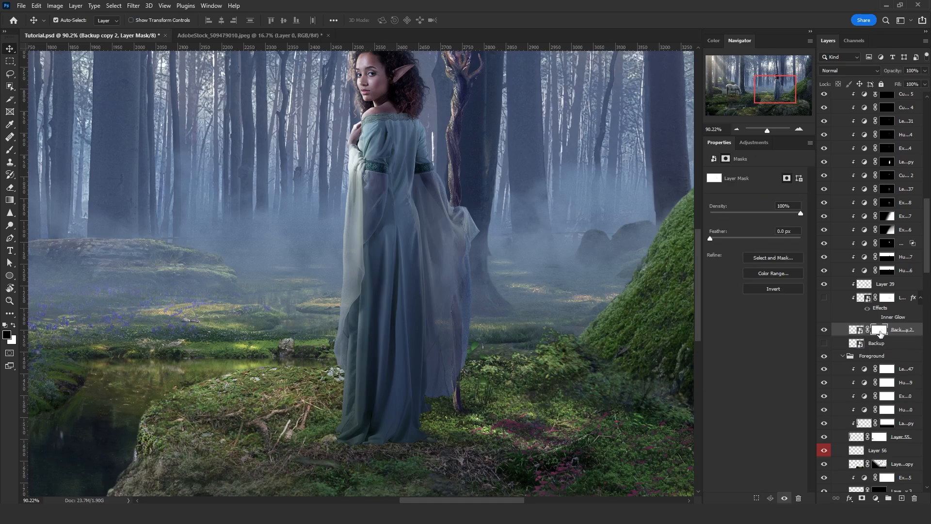
{"action": "left_click", "coordinate": [881, 331], "text": "alt"}
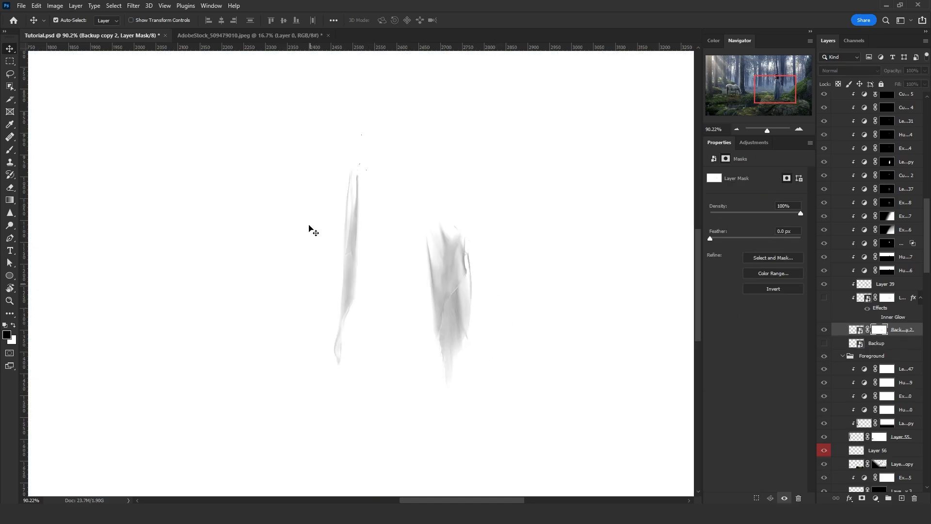
{"action": "key", "text": "l"}
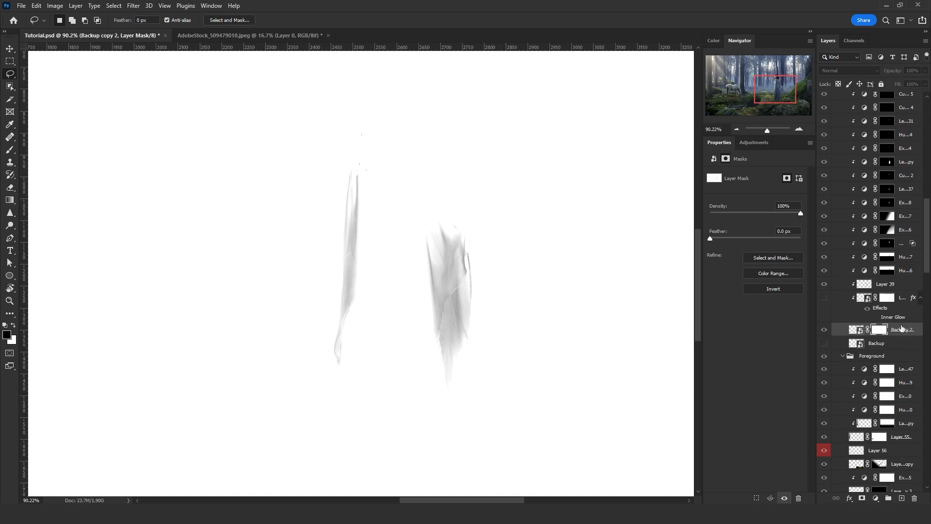
{"action": "left_click", "coordinate": [858, 329]}
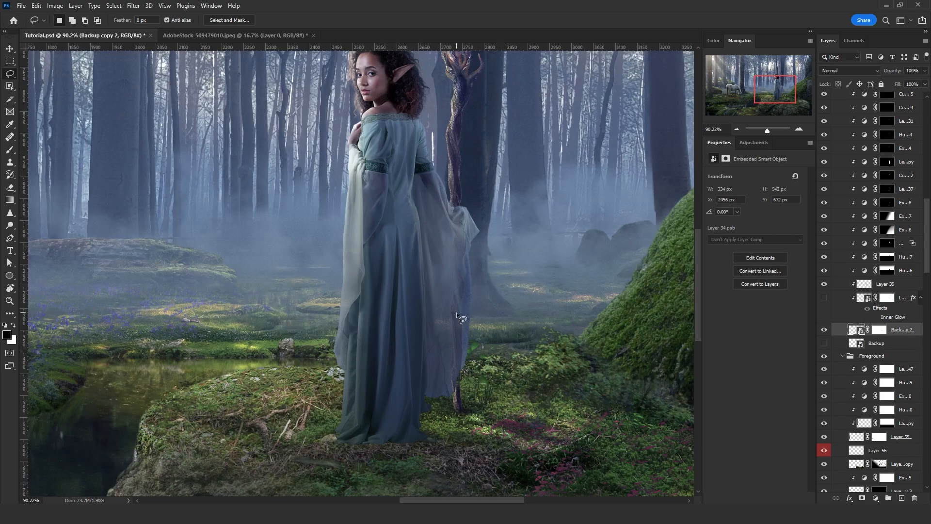
Rasterize the Backup copy 2 smart object and apply its existing layer mask.
{"action": "right_click", "coordinate": [880, 329]}
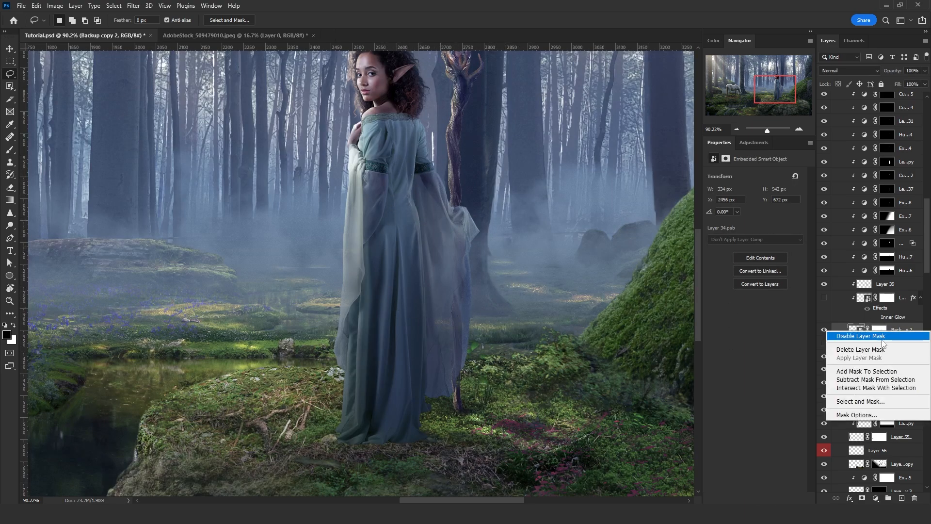
{"action": "right_click", "coordinate": [902, 330]}
{"action": "left_click", "coordinate": [815, 264]}
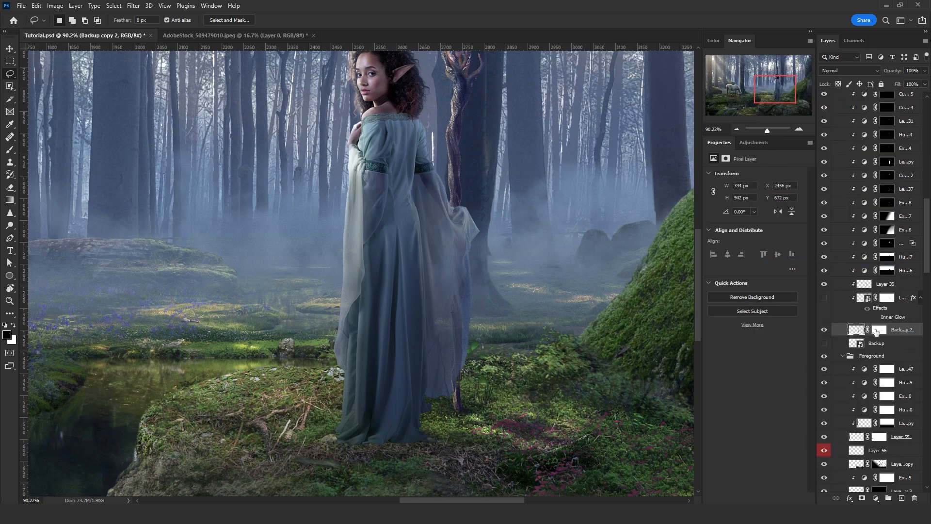
{"action": "right_click", "coordinate": [879, 329]}
{"action": "left_click", "coordinate": [868, 359]}
Add a new layer mask to Backup copy 2 and paste the copied grass patch into it.
{"action": "left_click", "coordinate": [862, 498]}
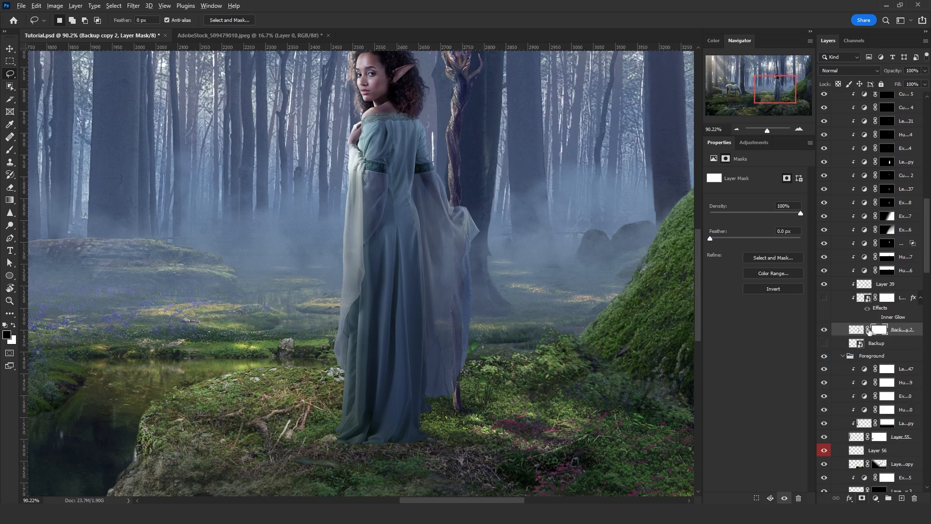
{"action": "left_click", "coordinate": [876, 329], "text": "alt"}
{"action": "left_click", "coordinate": [880, 330], "text": "alt"}
{"action": "left_click", "coordinate": [879, 330], "text": "alt"}
{"action": "left_click", "coordinate": [879, 330], "text": "alt"}
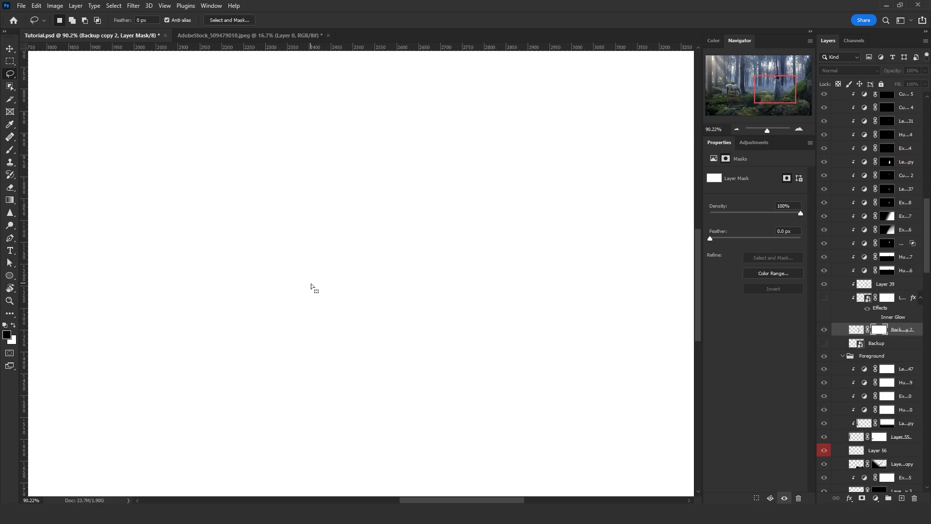
{"action": "key", "text": "ctrl+i"}
{"action": "left_click", "coordinate": [859, 333]}
Invert the pasted mask on Backup copy 2 to hide the hem with a grass-shaped edge.
{"action": "left_click", "coordinate": [879, 331], "text": "alt"}
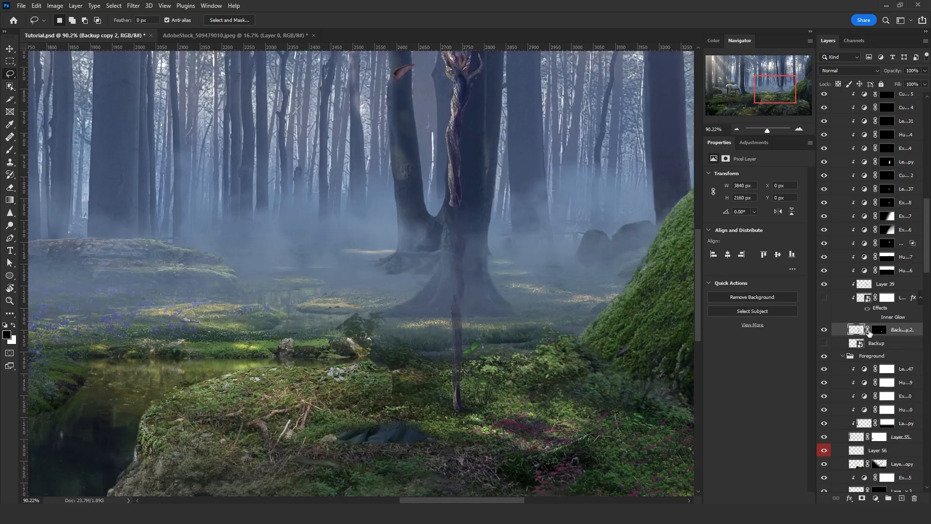
{"action": "left_click", "coordinate": [882, 332]}
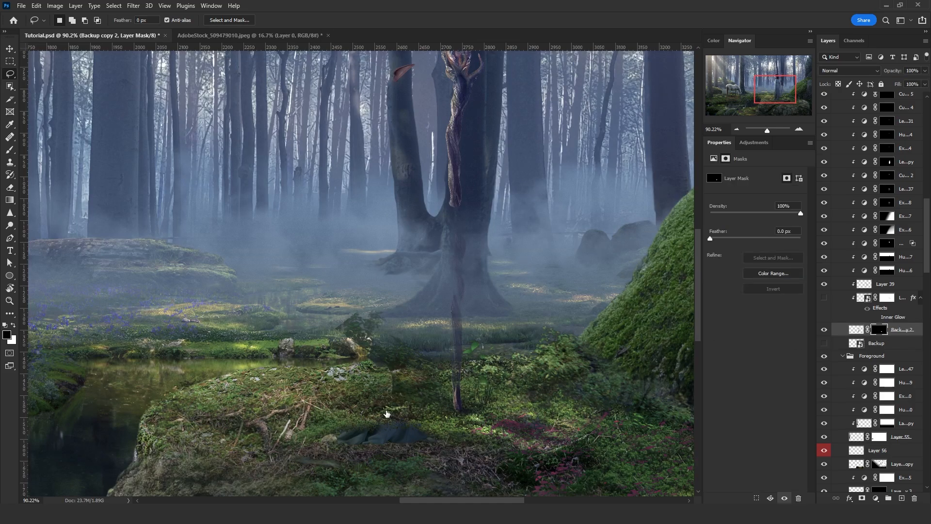
{"action": "key", "text": "ctrl+i"}
Feather the Backup copy 2 mask by 0.5 px to soften the grass edges at the hem.
{"action": "scroll", "coordinate": [342, 440], "scroll_direction": "up", "scroll_amount": 5}
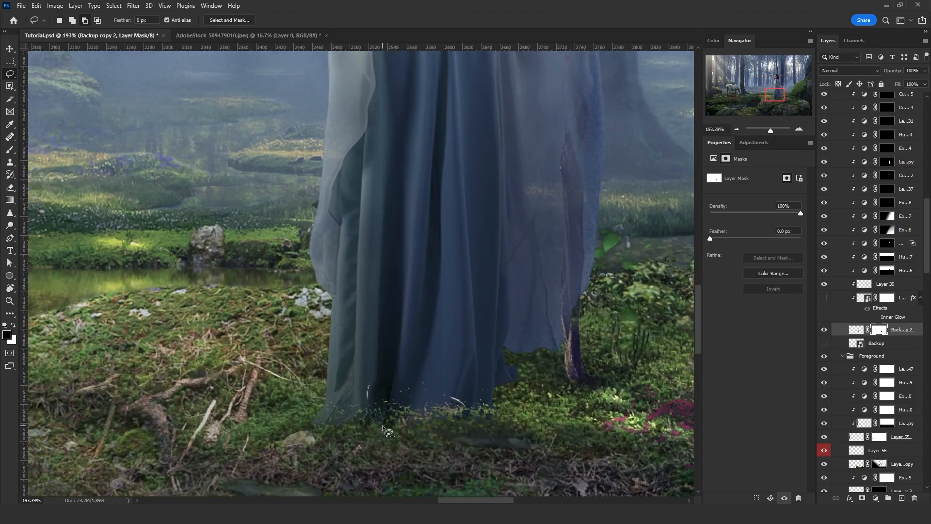
{"action": "scroll", "coordinate": [382, 424], "scroll_direction": "up", "scroll_amount": 3}
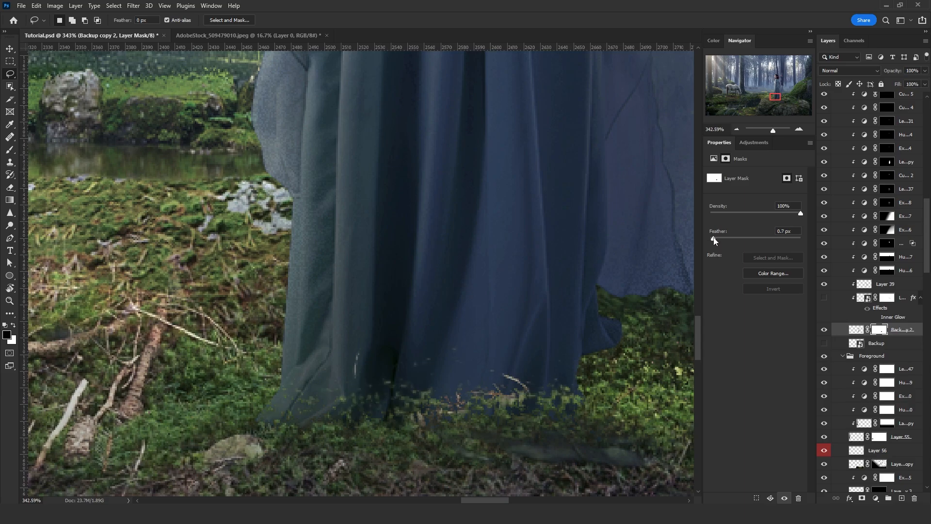
{"action": "left_click_drag", "start_coordinate": [712, 240], "coordinate": [696, 253]}
{"action": "left_click", "coordinate": [15, 305]}
{"action": "left_click_drag", "start_coordinate": [341, 292], "coordinate": [356, 324]}
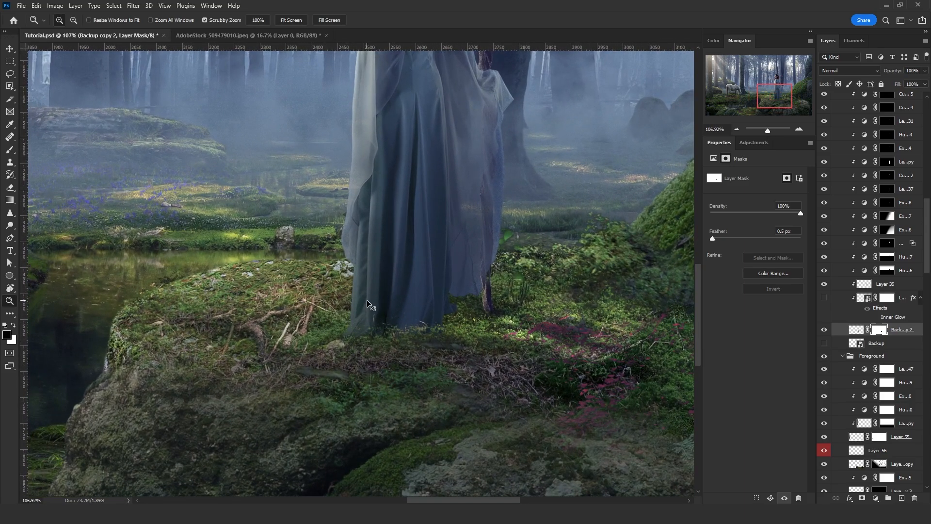
Undo the mask edits and the rasterization of Backup copy 2 to restore the smart object with its original mask.
{"action": "key", "text": "ctrl+i"}
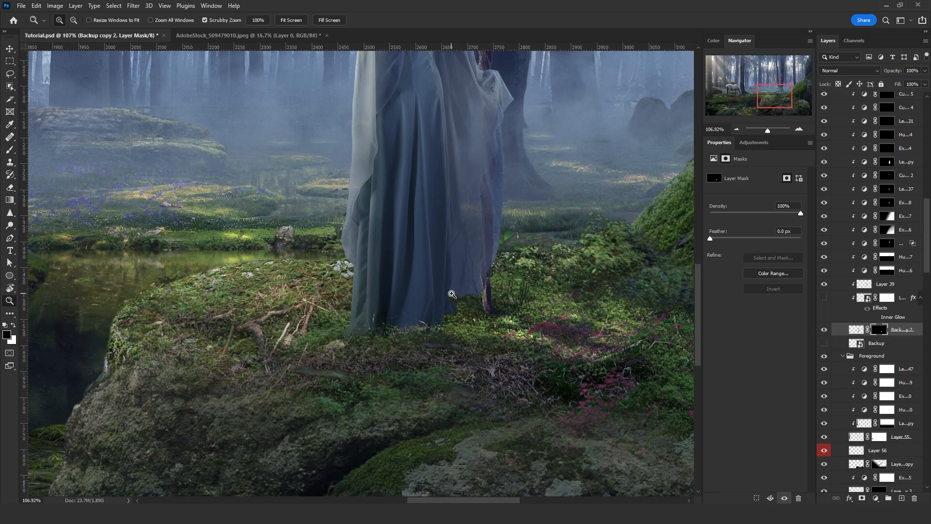
{"action": "key", "text": "ctrl+i"}
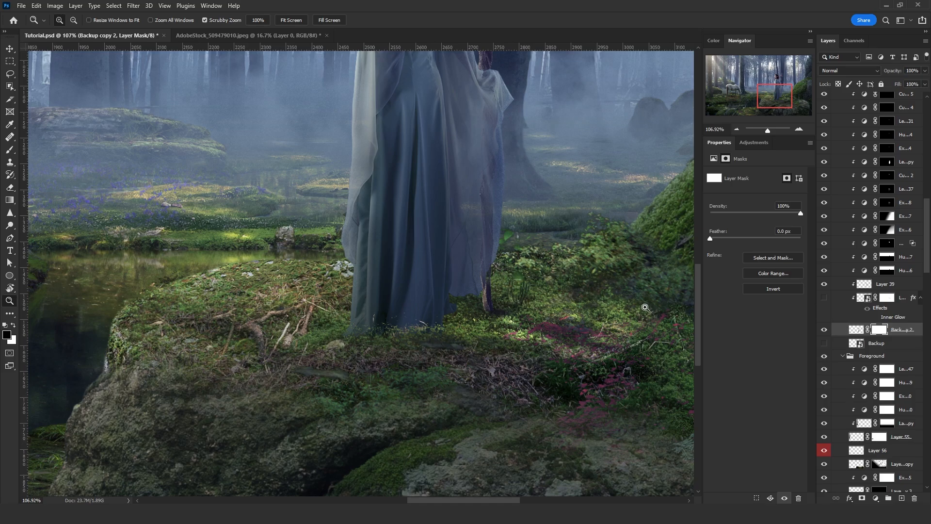
{"action": "key", "text": "ctrl+z"}
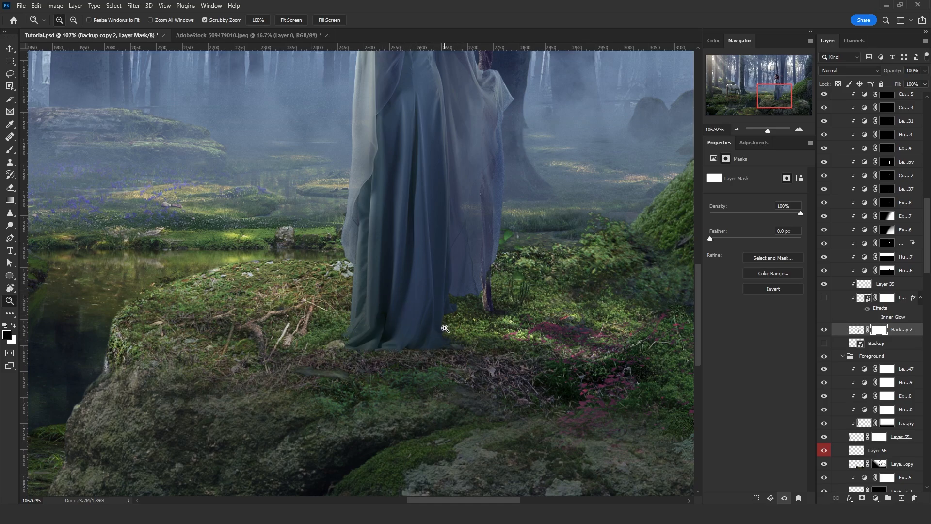
{"action": "left_click", "coordinate": [856, 330]}
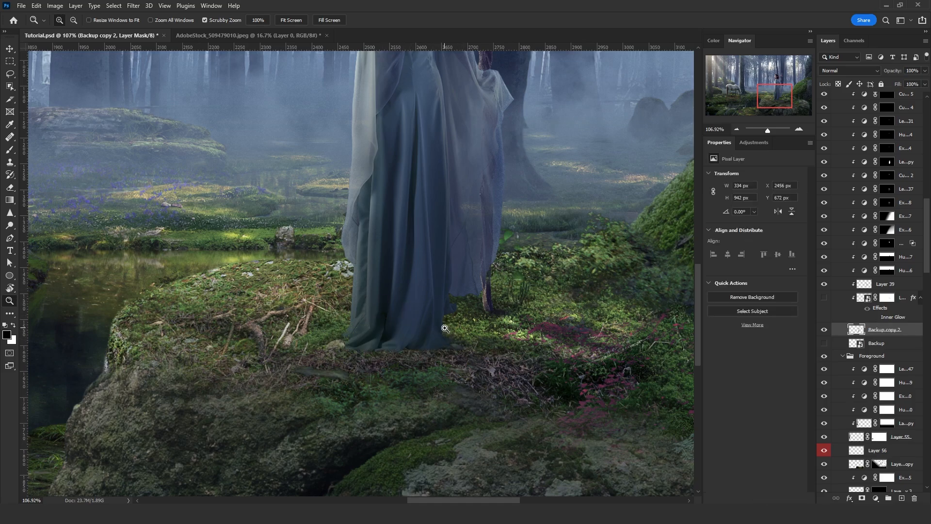
Create an empty layer directly above the Backup layer and give it a layer mask.
{"action": "left_click", "coordinate": [887, 344]}
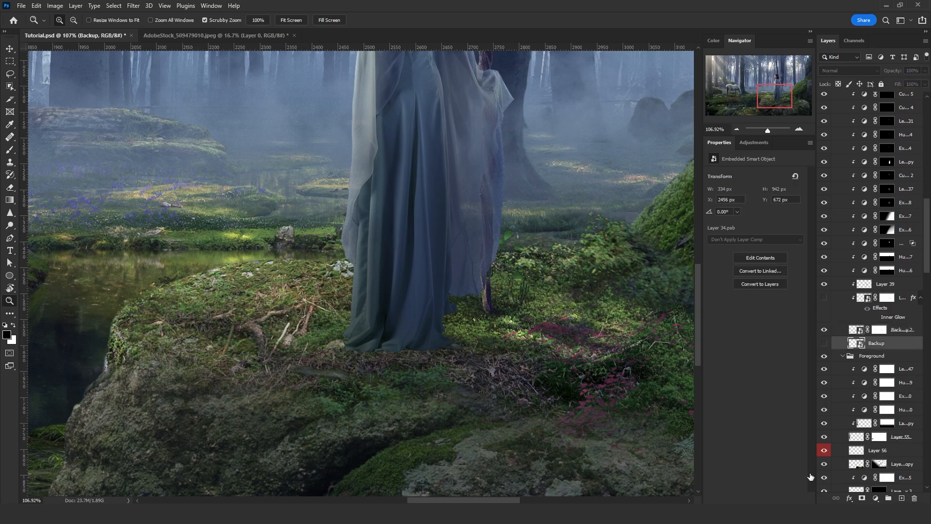
{"action": "key", "text": "ctrl+shift+alt+n"}
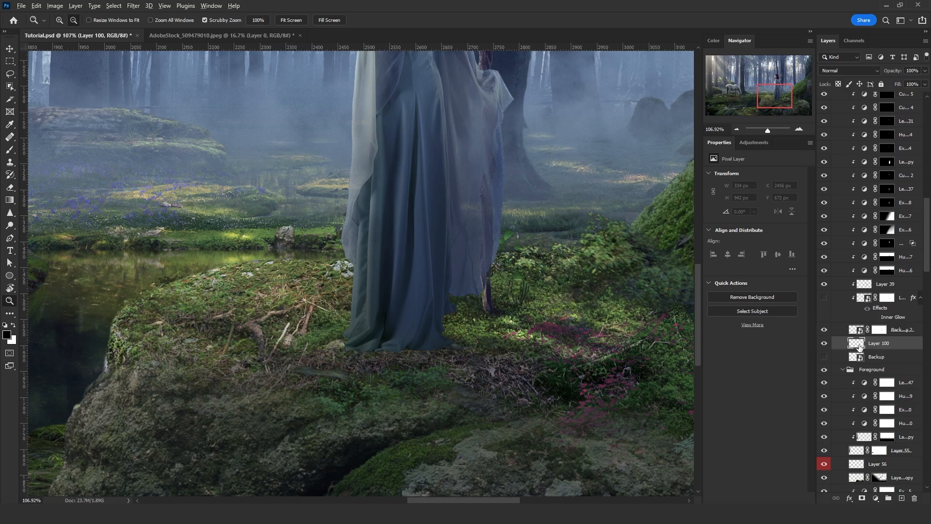
{"action": "key", "text": "ctrl+0"}
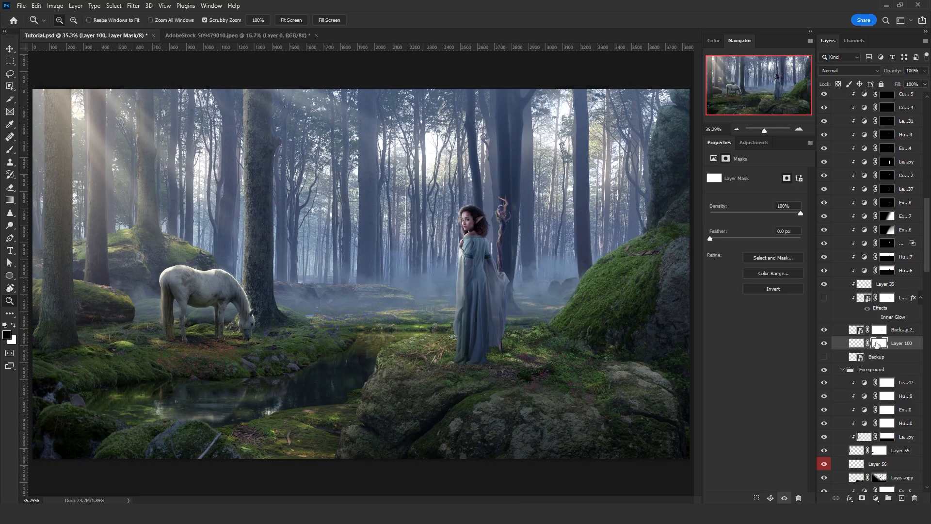
Paste the copied grass patch into the new layer's mask, then deselect and return to the composite.
{"action": "left_click", "coordinate": [876, 343], "text": "alt"}
{"action": "key", "text": "ctrl+a"}
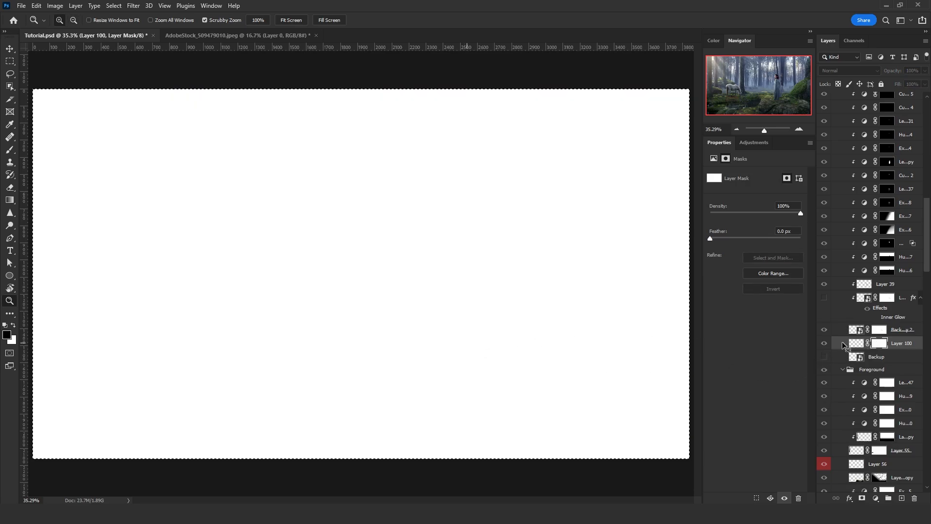
{"action": "key", "text": "ctrl+i"}
{"action": "left_click", "coordinate": [10, 74]}
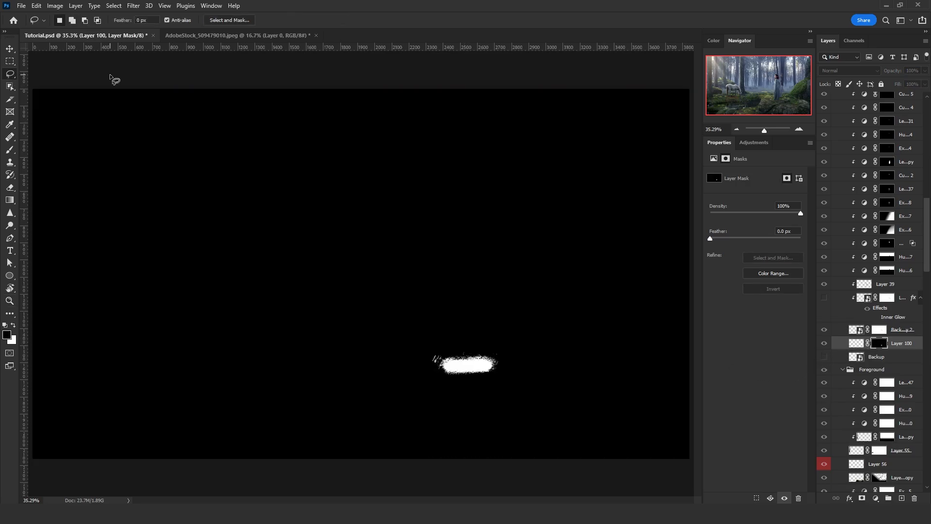
{"action": "left_click", "coordinate": [234, 195]}
{"action": "left_click", "coordinate": [862, 347]}
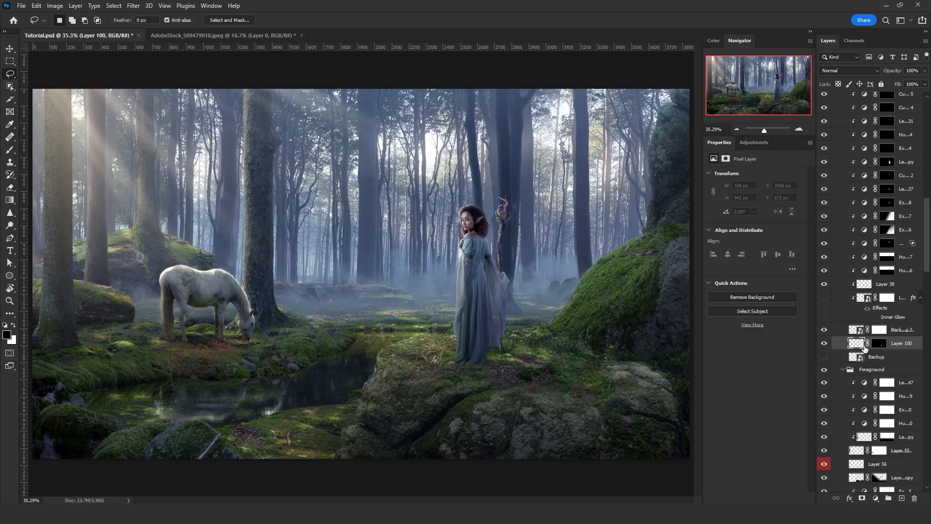
Load the new layer's grass mask as a selection and hide that layer.
{"action": "left_click_drag", "start_coordinate": [493, 363], "coordinate": [437, 360]}
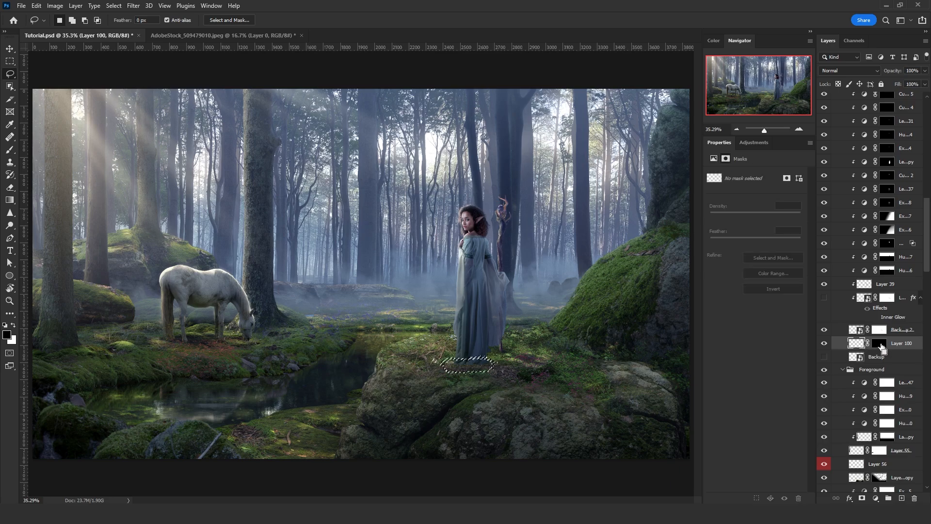
{"action": "scroll", "coordinate": [509, 383], "scroll_direction": "up", "scroll_amount": 2}
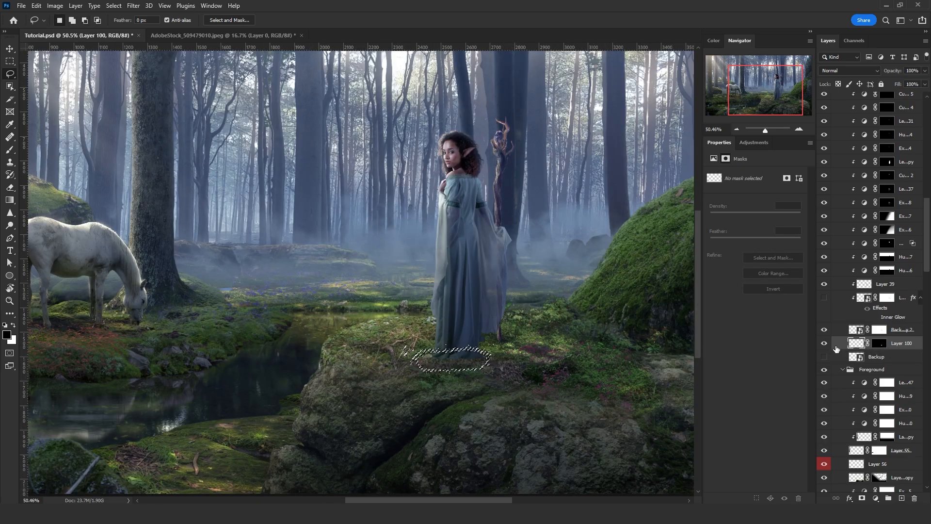
{"action": "scroll", "coordinate": [466, 384], "scroll_direction": "up", "scroll_amount": 2}
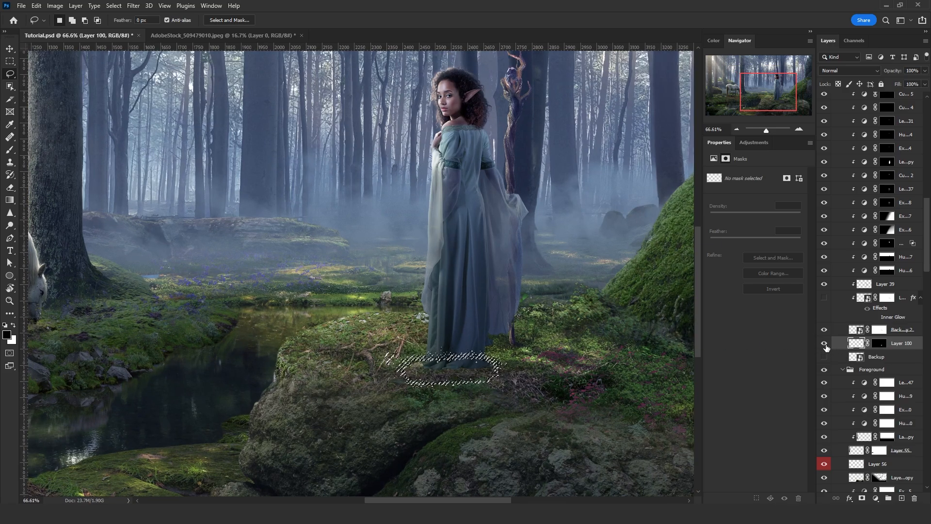
{"action": "left_click", "coordinate": [825, 345]}
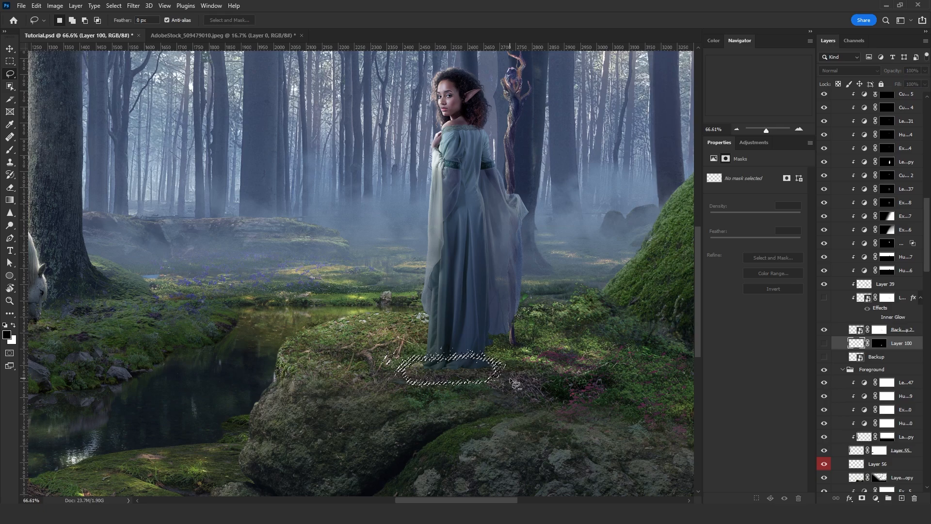
{"action": "scroll", "coordinate": [511, 382], "scroll_direction": "up", "scroll_amount": 3}
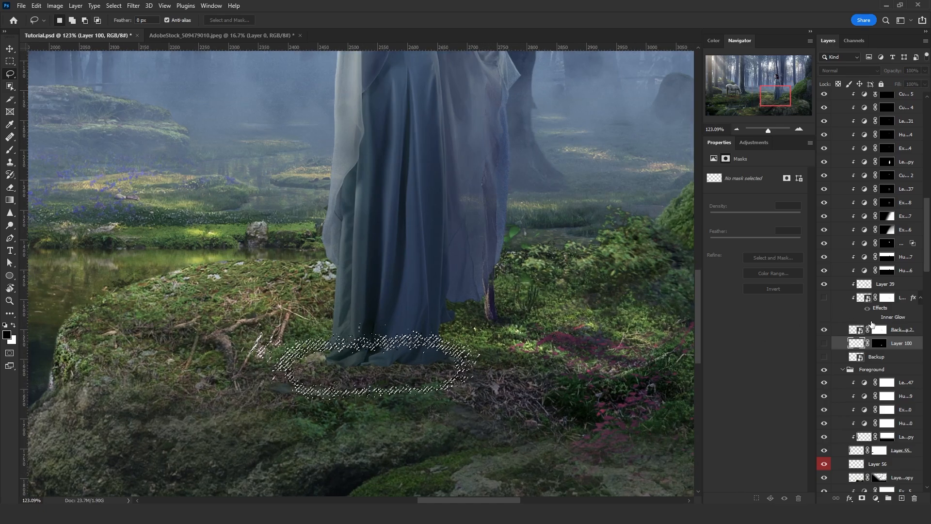
Fill the grass-shaped selection with black at 100% opacity on the Backup copy 2 layer mask.
{"action": "left_click", "coordinate": [879, 329]}
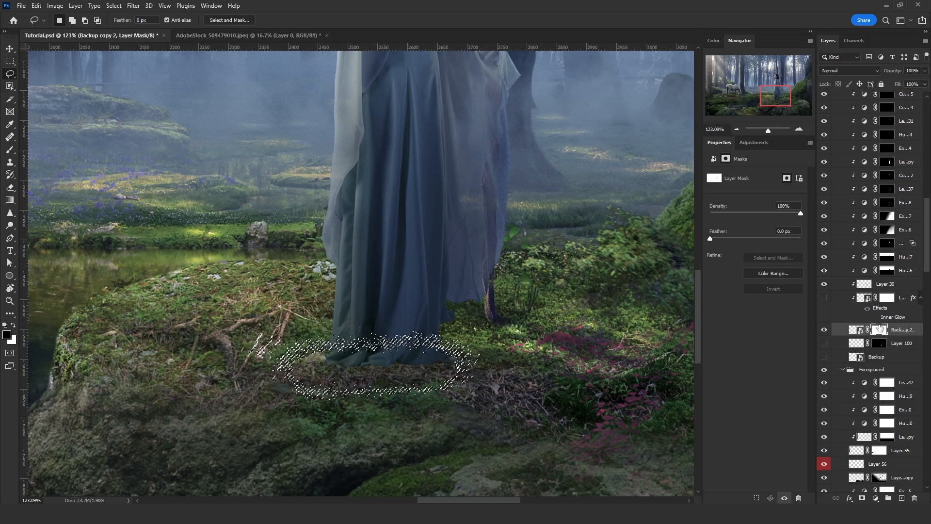
{"action": "key", "text": "shift+BackSpace"}
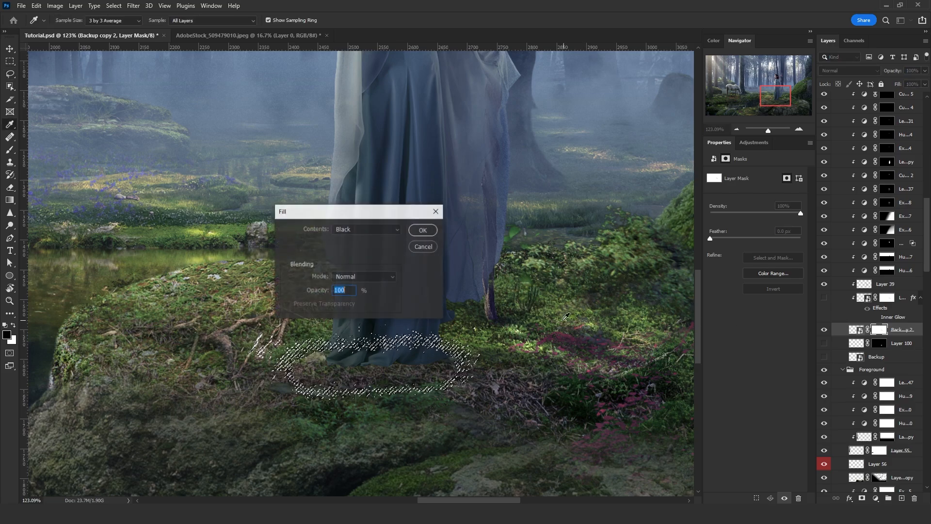
{"action": "left_click", "coordinate": [423, 231]}
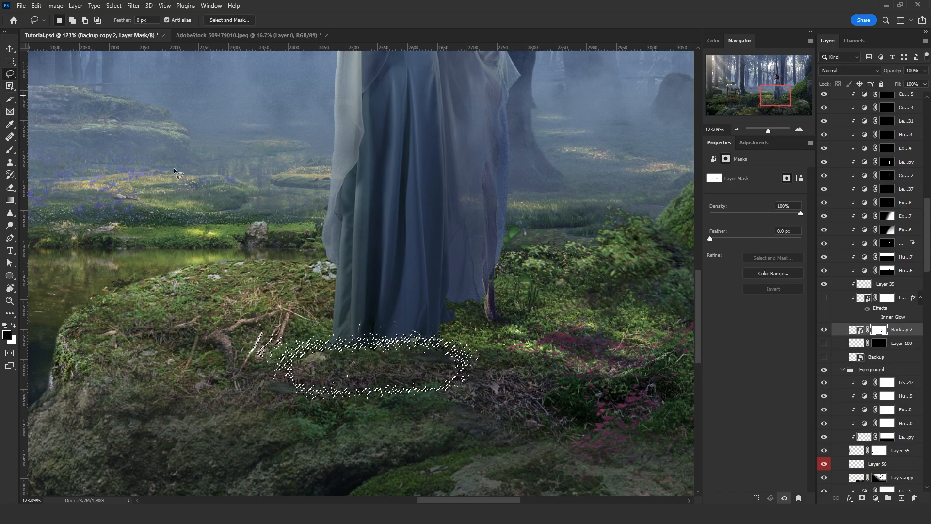
Deselect the grass-shaped selection and check the masked dress hem up close.
{"action": "key", "text": "ctrl+d"}
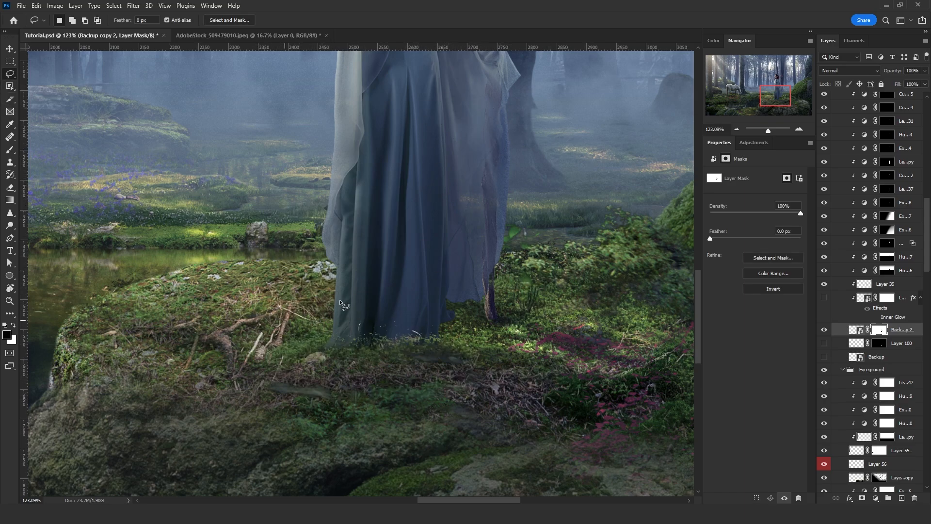
{"action": "scroll", "coordinate": [346, 349], "scroll_direction": "up", "scroll_amount": 5}
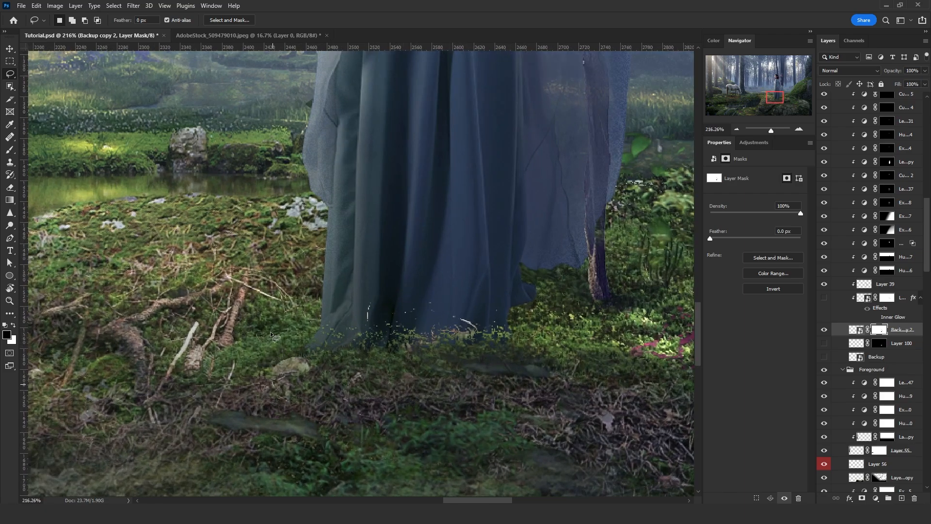
{"action": "mouse_move", "coordinate": [273, 339]}
{"action": "left_mouse_down"}
{"action": "mouse_move", "coordinate": [583, 344]}
{"action": "mouse_move", "coordinate": [269, 392]}
{"action": "mouse_move", "coordinate": [214, 374]}
{"action": "mouse_move", "coordinate": [234, 377]}
{"action": "left_mouse_up"}
{"action": "left_click", "coordinate": [133, 6]}
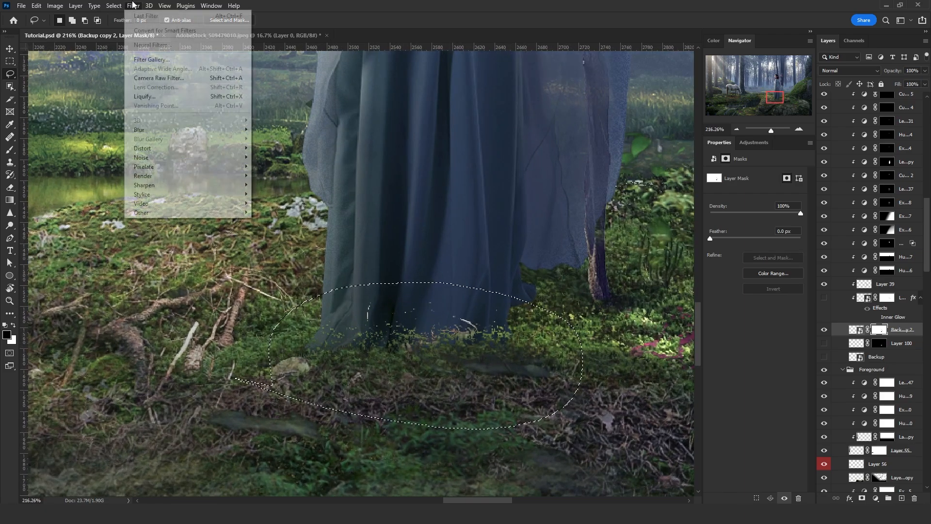
{"action": "left_click", "coordinate": [275, 142]}
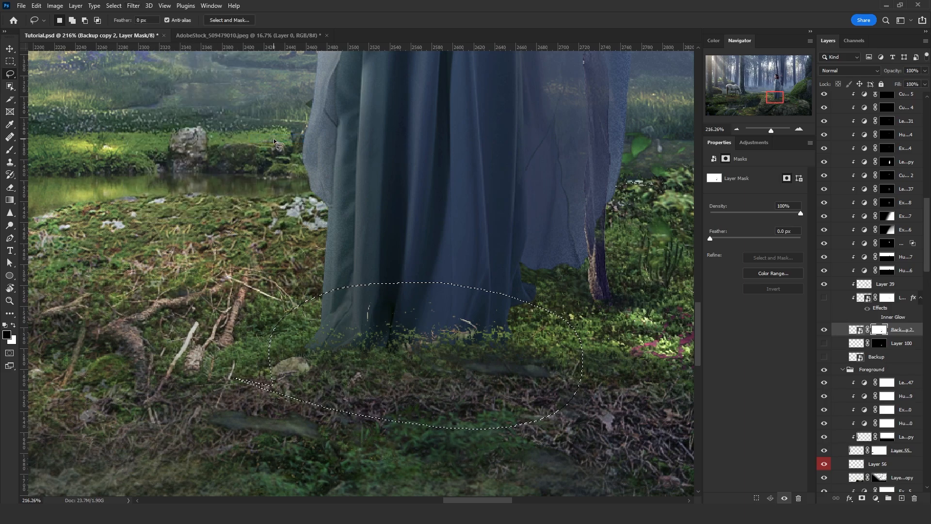
{"action": "key", "text": "ctrl+d"}
{"action": "scroll", "coordinate": [303, 262], "scroll_direction": "down", "scroll_amount": 7}
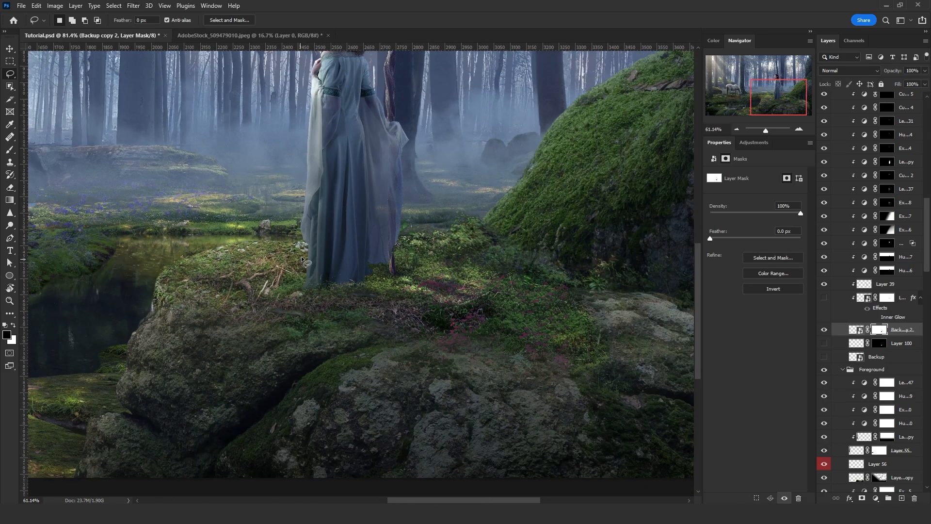
{"action": "scroll", "coordinate": [305, 262], "scroll_direction": "down", "scroll_amount": 3}
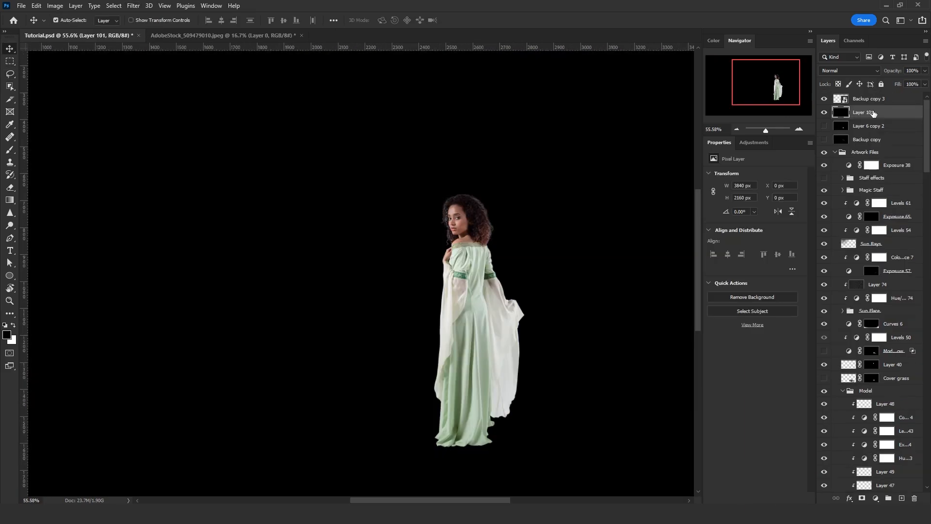
Merge Backup copy 3 with the black Layer 101 below it and desaturate the merged layer.
{"action": "left_click", "coordinate": [875, 102], "text": "shift"}
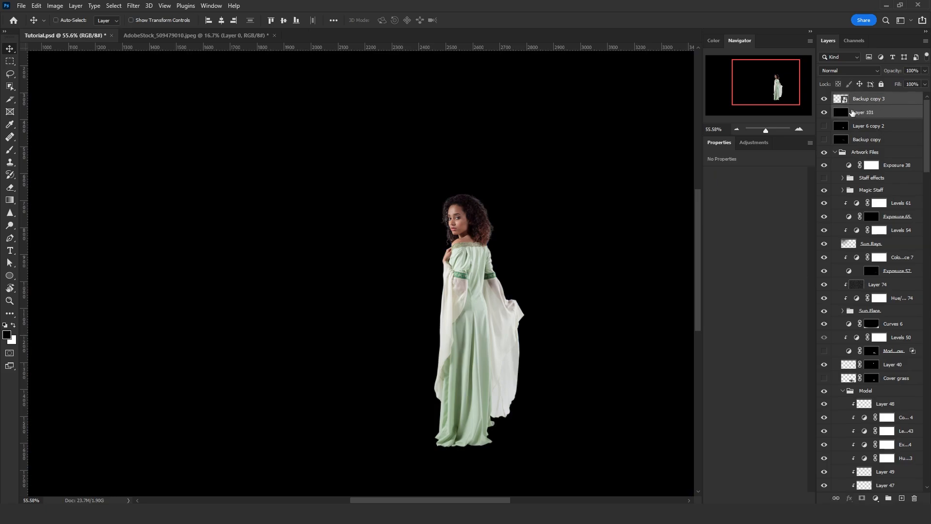
{"action": "key", "text": "ctrl"}
{"action": "key", "text": "ctrl+e"}
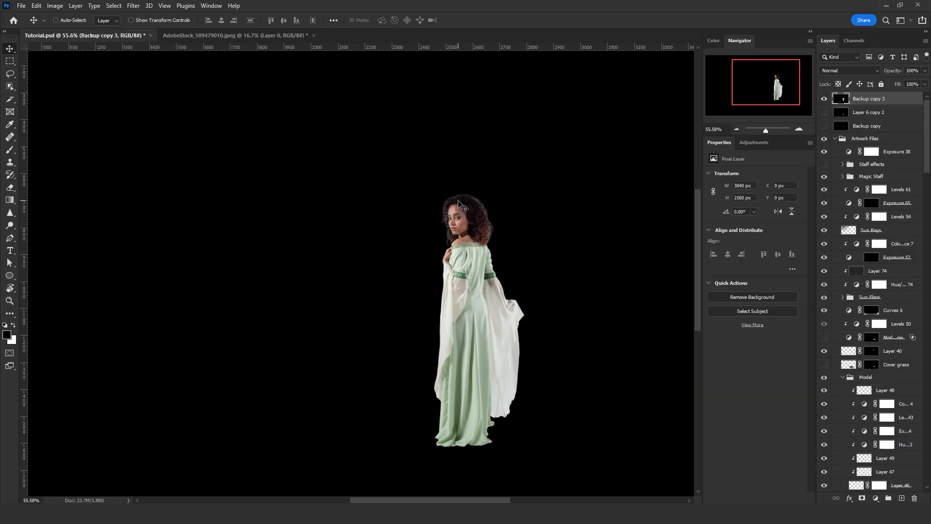
{"action": "key", "text": "ctrl+shift+u"}
Paint black with a large soft Vivid Light brush over the dress's middle, lower part and back of the upper body.
{"action": "left_click", "coordinate": [8, 152]}
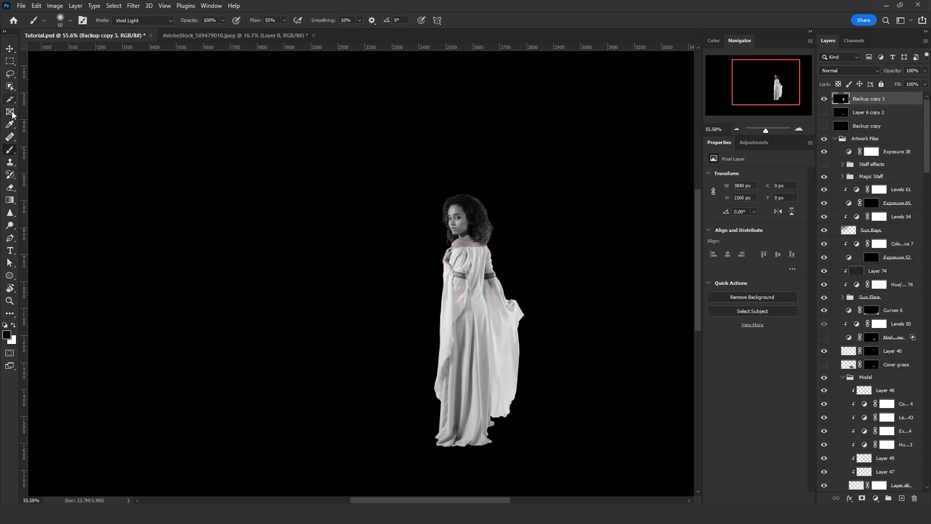
{"action": "right_click", "coordinate": [503, 353], "text": "alt"}
{"action": "mouse_move", "coordinate": [474, 399]}
{"action": "left_mouse_down"}
{"action": "mouse_move", "coordinate": [487, 441]}
{"action": "mouse_move", "coordinate": [501, 394]}
{"action": "mouse_move", "coordinate": [488, 393]}
{"action": "mouse_move", "coordinate": [475, 440]}
{"action": "left_mouse_up"}
{"action": "right_click", "coordinate": [501, 394], "text": "alt"}
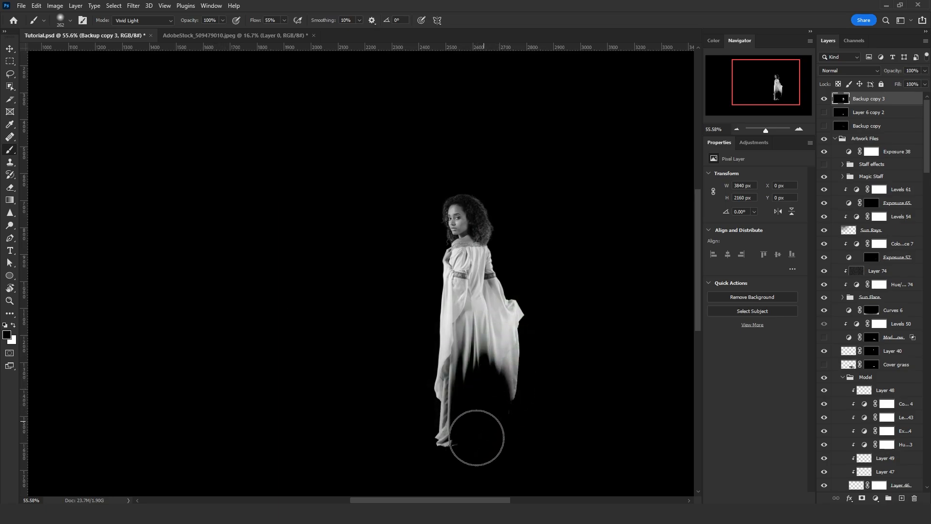
{"action": "right_click", "coordinate": [468, 378], "text": "alt"}
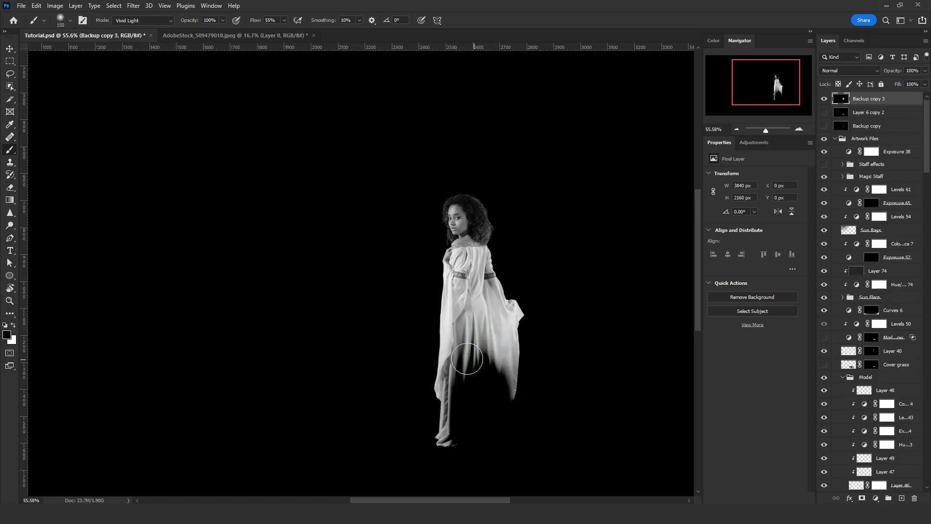
{"action": "mouse_move", "coordinate": [469, 378]}
{"action": "left_mouse_down"}
{"action": "mouse_move", "coordinate": [475, 397]}
{"action": "mouse_move", "coordinate": [493, 311]}
{"action": "mouse_move", "coordinate": [496, 398]}
{"action": "mouse_move", "coordinate": [508, 327]}
{"action": "mouse_move", "coordinate": [499, 402]}
{"action": "left_mouse_up"}
{"action": "mouse_move", "coordinate": [502, 311]}
{"action": "left_mouse_down"}
{"action": "mouse_move", "coordinate": [482, 289]}
{"action": "mouse_move", "coordinate": [474, 251]}
{"action": "mouse_move", "coordinate": [481, 289]}
{"action": "mouse_move", "coordinate": [494, 302]}
{"action": "mouse_move", "coordinate": [495, 280]}
{"action": "mouse_move", "coordinate": [465, 289]}
{"action": "mouse_move", "coordinate": [480, 214]}
{"action": "left_mouse_up"}
Darken the inner edge and folds of the model's front sleeve with smaller black brush strokes.
{"action": "scroll", "coordinate": [474, 223], "scroll_direction": "up", "scroll_amount": 3}
{"action": "scroll", "coordinate": [464, 301], "scroll_direction": "up", "scroll_amount": 5}
{"action": "scroll", "coordinate": [461, 349], "scroll_direction": "down", "scroll_amount": 2}
{"action": "right_click", "coordinate": [450, 389], "text": "alt"}
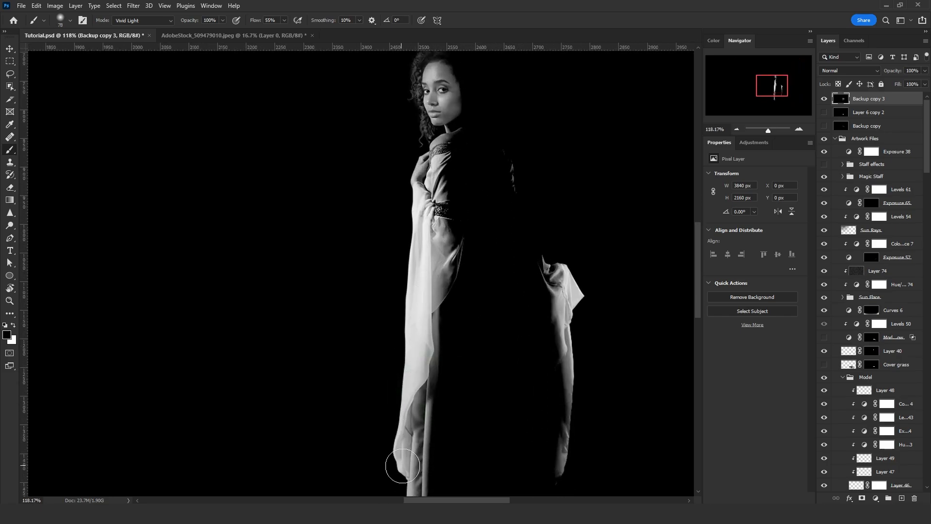
{"action": "mouse_move", "coordinate": [406, 463]}
{"action": "left_mouse_down"}
{"action": "mouse_move", "coordinate": [419, 388]}
{"action": "mouse_move", "coordinate": [430, 188]}
{"action": "left_mouse_up"}
{"action": "right_click", "coordinate": [431, 343], "text": "alt"}
{"action": "left_click_drag", "start_coordinate": [428, 300], "coordinate": [402, 477]}
{"action": "left_click_drag", "start_coordinate": [427, 212], "coordinate": [418, 366]}
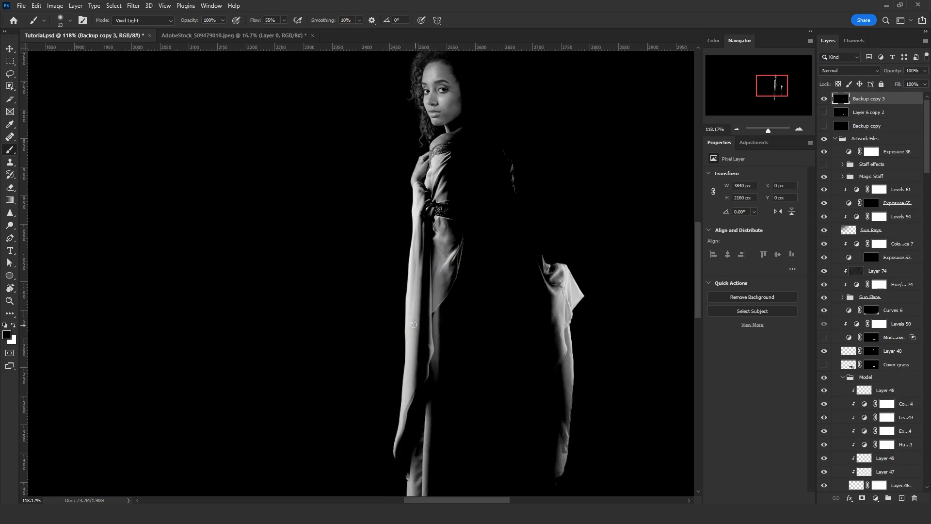
{"action": "right_click", "coordinate": [423, 209], "text": "alt"}
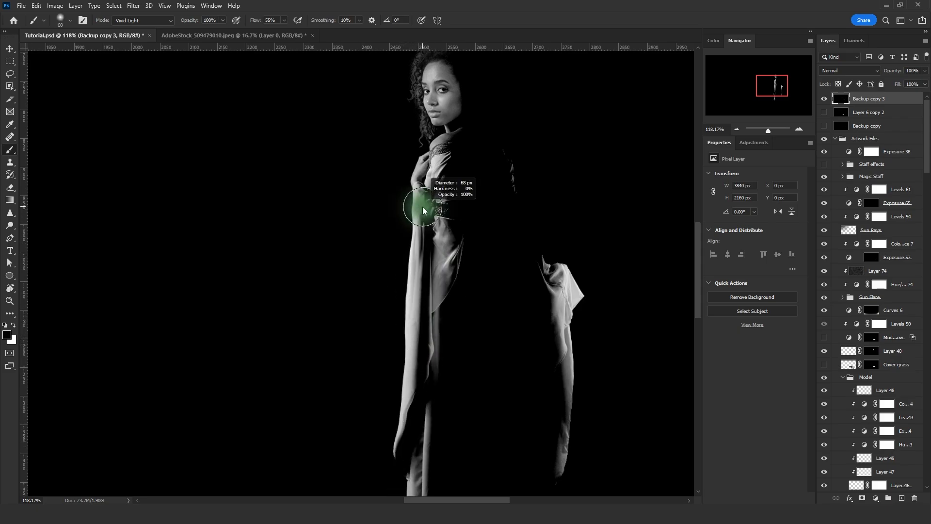
{"action": "mouse_move", "coordinate": [420, 214]}
{"action": "left_mouse_down"}
{"action": "mouse_move", "coordinate": [399, 364]}
{"action": "mouse_move", "coordinate": [409, 210]}
{"action": "left_mouse_up"}
{"action": "key", "text": "ctrl+z"}
{"action": "key", "text": "ctrl+z"}
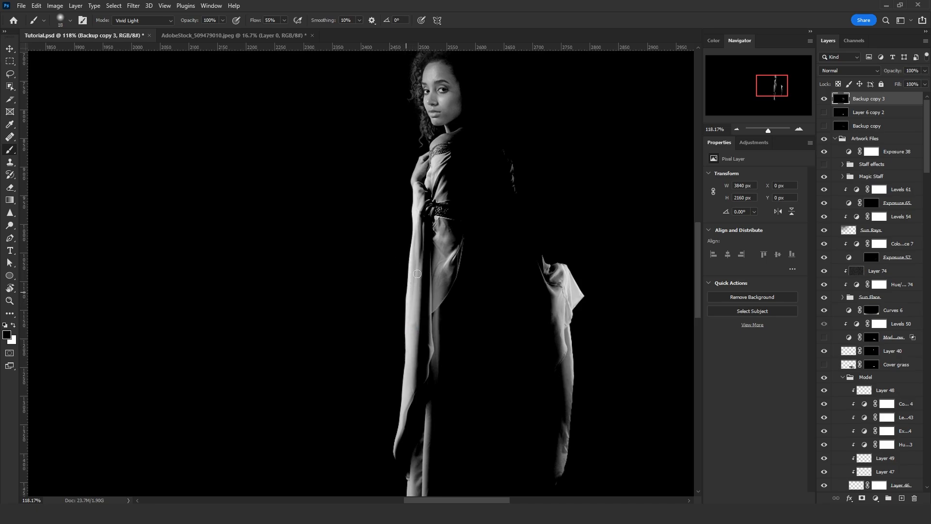
Paint black along the front sleeve, the hand and the dress's inner waist folds, keeping a narrow lit edge.
{"action": "left_click_drag", "start_coordinate": [411, 347], "coordinate": [433, 156]}
{"action": "right_click", "coordinate": [432, 208], "text": "alt"}
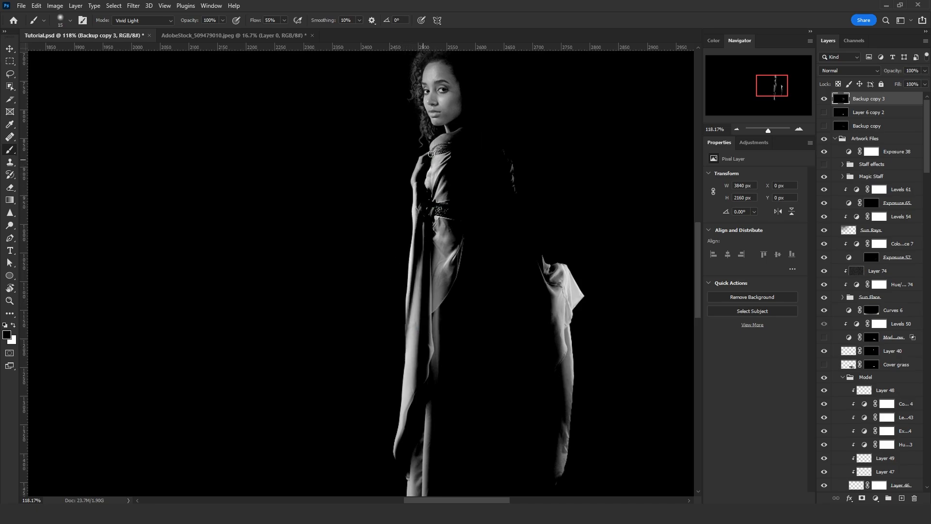
{"action": "right_click", "coordinate": [431, 154], "text": "alt"}
{"action": "scroll", "coordinate": [442, 117], "scroll_direction": "up", "scroll_amount": 1}
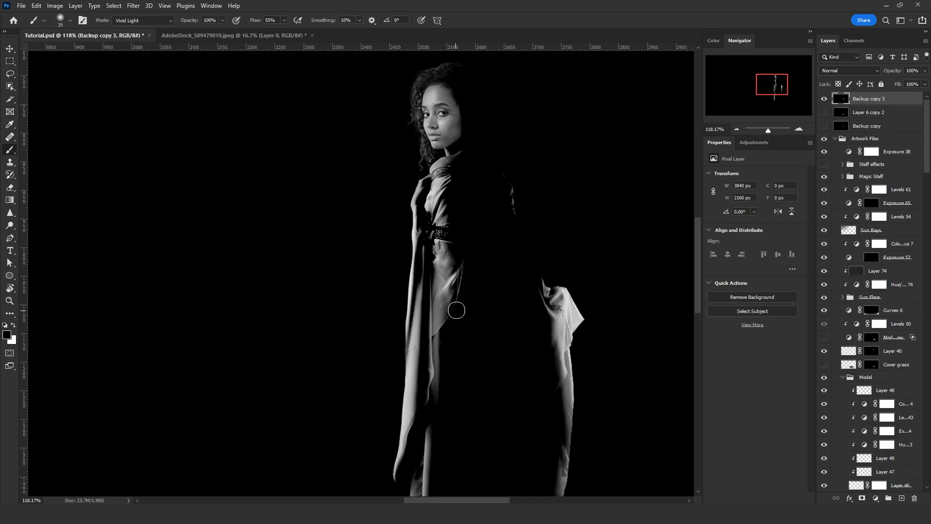
{"action": "right_click", "coordinate": [457, 310], "text": "alt"}
{"action": "mouse_move", "coordinate": [453, 318]}
{"action": "left_mouse_down"}
{"action": "mouse_move", "coordinate": [448, 208]}
{"action": "mouse_move", "coordinate": [451, 168]}
{"action": "mouse_move", "coordinate": [464, 160]}
{"action": "mouse_move", "coordinate": [456, 176]}
{"action": "mouse_move", "coordinate": [443, 172]}
{"action": "mouse_move", "coordinate": [455, 239]}
{"action": "left_mouse_up"}
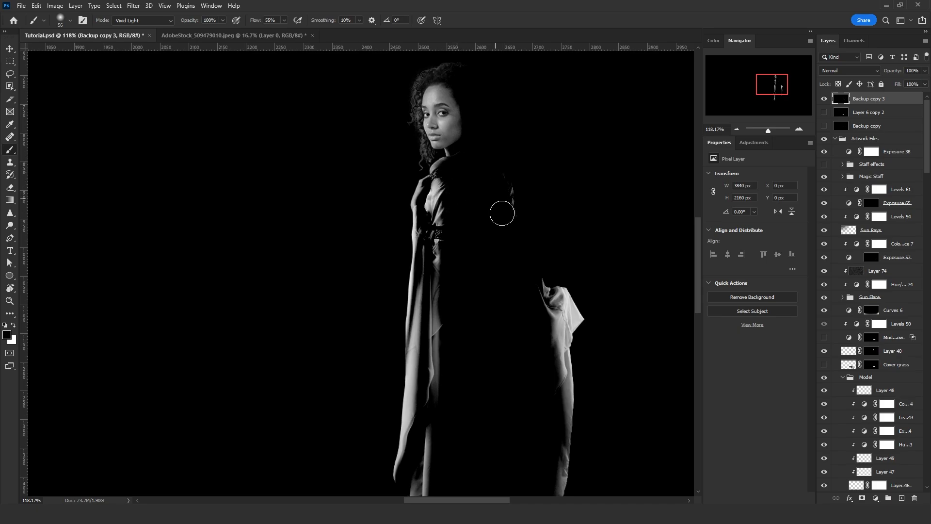
Paint out the remaining highlights on the back arm and the shadow side of the face.
{"action": "left_click_drag", "start_coordinate": [502, 213], "coordinate": [503, 199]}
{"action": "left_click_drag", "start_coordinate": [507, 257], "coordinate": [500, 192]}
{"action": "mouse_move", "coordinate": [458, 125]}
{"action": "left_mouse_down"}
{"action": "mouse_move", "coordinate": [445, 138]}
{"action": "mouse_move", "coordinate": [453, 95]}
{"action": "mouse_move", "coordinate": [457, 121]}
{"action": "mouse_move", "coordinate": [446, 139]}
{"action": "mouse_move", "coordinate": [455, 124]}
{"action": "left_mouse_up"}
{"action": "right_click", "coordinate": [448, 135], "text": "alt"}
{"action": "right_click", "coordinate": [456, 123], "text": "alt"}
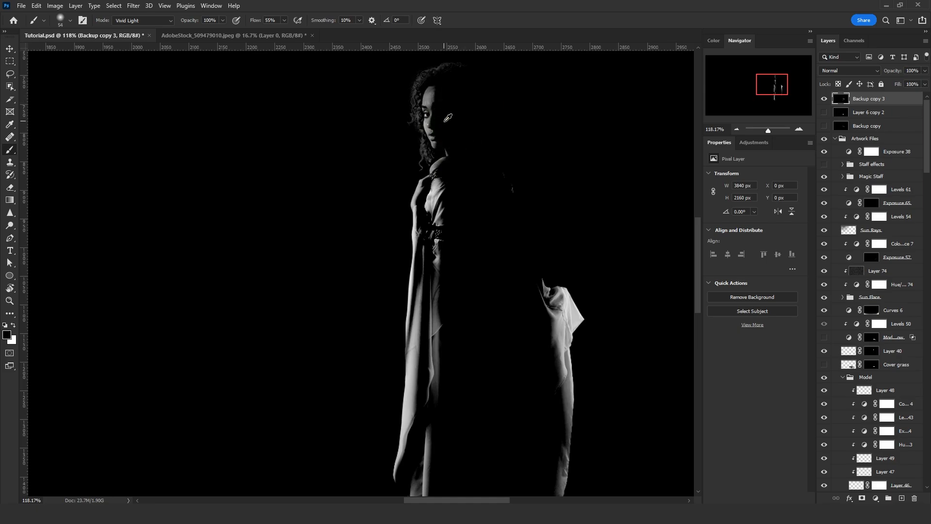
Change the brush blend mode to Hard Light and darken the shadow side of the face and neck.
{"action": "scroll", "coordinate": [447, 117], "scroll_direction": "up", "scroll_amount": 5}
{"action": "right_click", "coordinate": [413, 158], "text": "alt"}
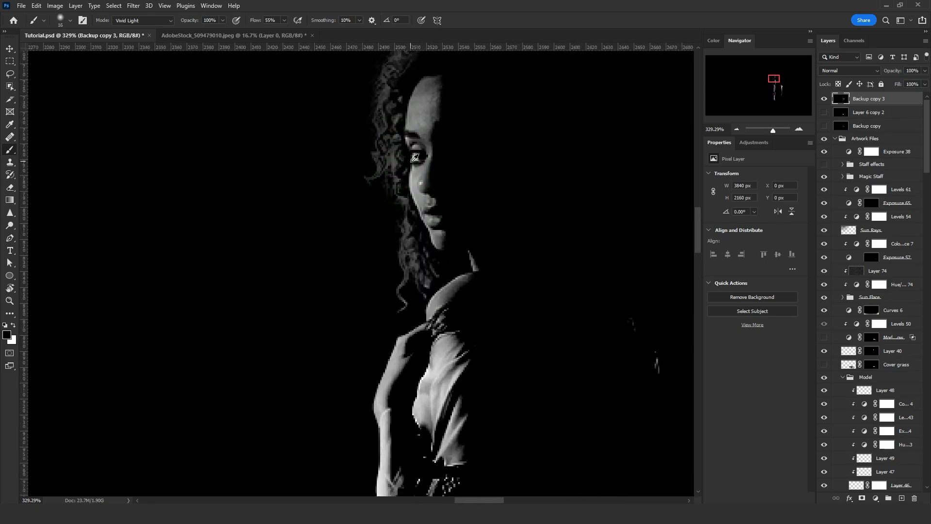
{"action": "right_click", "coordinate": [414, 158], "text": "alt"}
{"action": "left_click", "coordinate": [147, 22]}
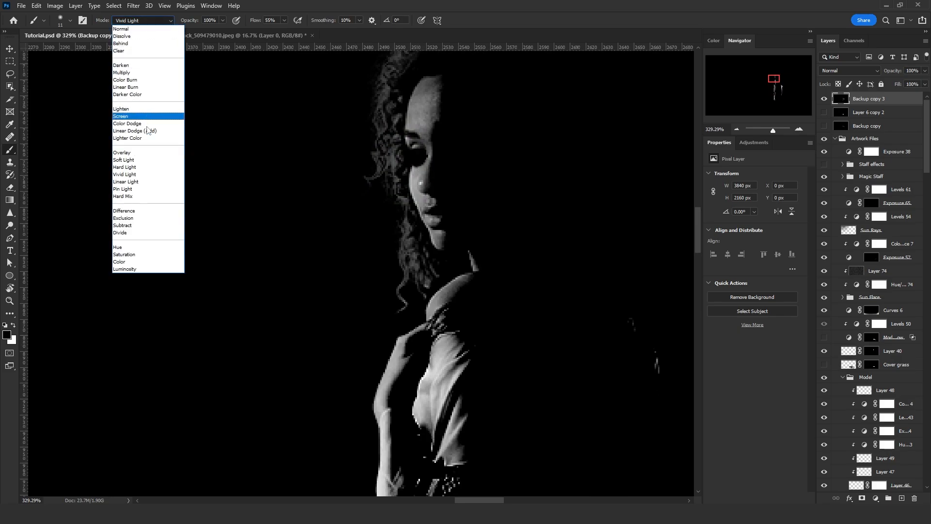
{"action": "left_click", "coordinate": [146, 167]}
{"action": "right_click", "coordinate": [422, 172], "text": "alt"}
{"action": "mouse_move", "coordinate": [451, 237]}
{"action": "left_mouse_down"}
{"action": "mouse_move", "coordinate": [443, 191]}
{"action": "mouse_move", "coordinate": [453, 86]}
{"action": "mouse_move", "coordinate": [441, 118]}
{"action": "mouse_move", "coordinate": [476, 118]}
{"action": "left_mouse_up"}
Darken the shoulder, the area beside the hand and the bodice's inner edge with a small soft black brush.
{"action": "scroll", "coordinate": [471, 138], "scroll_direction": "down", "scroll_amount": 3}
{"action": "right_click", "coordinate": [447, 188], "text": "alt"}
{"action": "right_click", "coordinate": [415, 203], "text": "alt"}
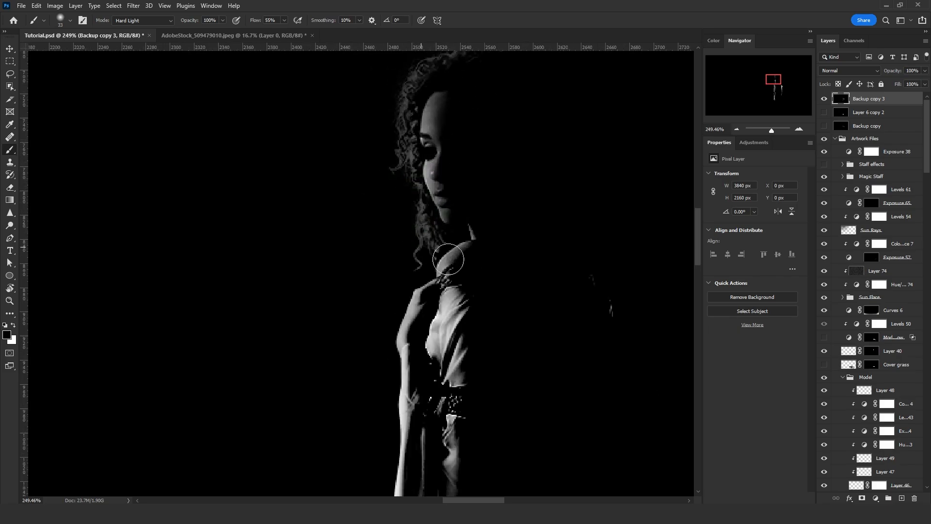
{"action": "mouse_move", "coordinate": [463, 266]}
{"action": "left_mouse_down"}
{"action": "mouse_move", "coordinate": [482, 258]}
{"action": "mouse_move", "coordinate": [490, 237]}
{"action": "mouse_move", "coordinate": [480, 260]}
{"action": "left_mouse_up"}
{"action": "left_click_drag", "start_coordinate": [435, 313], "coordinate": [426, 306]}
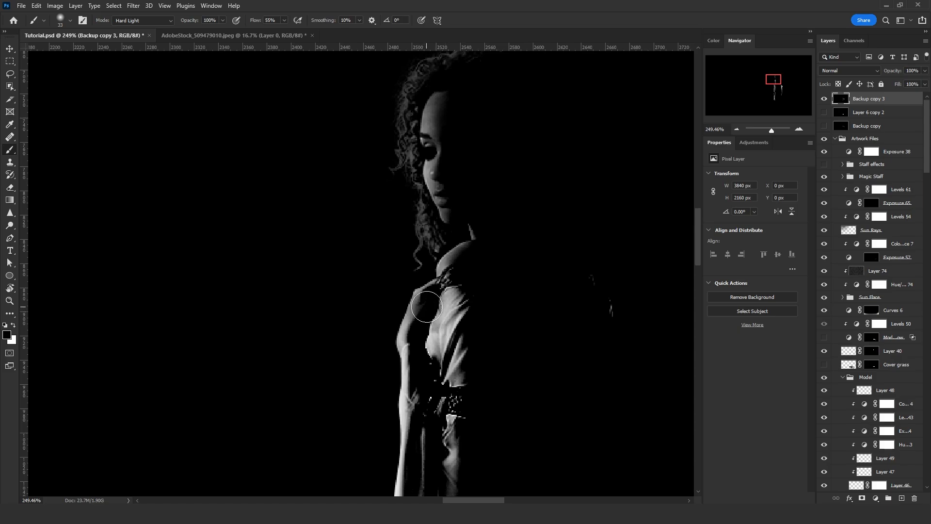
{"action": "left_click_drag", "start_coordinate": [471, 350], "coordinate": [479, 276]}
Paint black down the dress's inner folds from the waist to the hem.
{"action": "scroll", "coordinate": [476, 322], "scroll_direction": "down", "scroll_amount": 6}
{"action": "scroll", "coordinate": [476, 315], "scroll_direction": "down", "scroll_amount": 1}
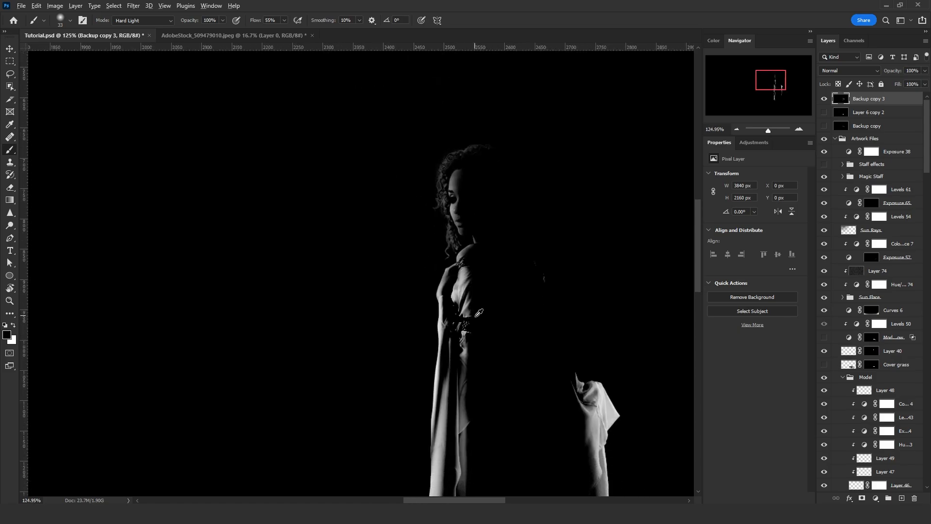
{"action": "right_click", "coordinate": [476, 311], "text": "alt"}
{"action": "mouse_move", "coordinate": [478, 309]}
{"action": "left_mouse_down"}
{"action": "mouse_move", "coordinate": [474, 297]}
{"action": "mouse_move", "coordinate": [473, 320]}
{"action": "left_mouse_up"}
{"action": "scroll", "coordinate": [476, 272], "scroll_direction": "down", "scroll_amount": 3}
{"action": "mouse_move", "coordinate": [473, 258]}
{"action": "left_mouse_down"}
{"action": "mouse_move", "coordinate": [469, 419]}
{"action": "mouse_move", "coordinate": [472, 176]}
{"action": "left_mouse_up"}
{"action": "scroll", "coordinate": [470, 341], "scroll_direction": "down", "scroll_amount": 3}
{"action": "scroll", "coordinate": [470, 219], "scroll_direction": "down", "scroll_amount": 1}
{"action": "left_click_drag", "start_coordinate": [465, 287], "coordinate": [471, 144]}
{"action": "scroll", "coordinate": [466, 305], "scroll_direction": "down", "scroll_amount": 1}
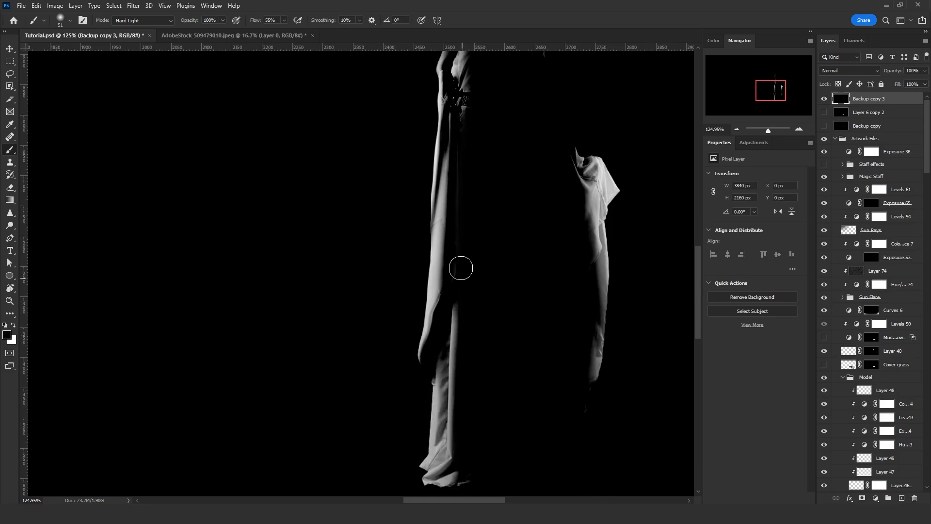
{"action": "left_click_drag", "start_coordinate": [461, 268], "coordinate": [459, 465]}
Fade the trailing back sleeve to near black with a larger soft brush.
{"action": "right_click", "coordinate": [451, 474], "text": "alt"}
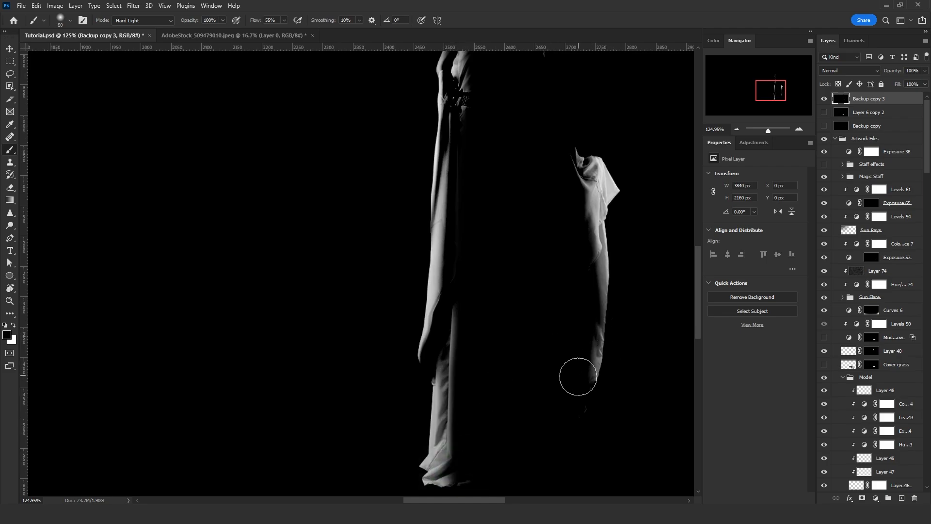
{"action": "mouse_move", "coordinate": [578, 376]}
{"action": "left_mouse_down"}
{"action": "mouse_move", "coordinate": [594, 282]}
{"action": "mouse_move", "coordinate": [597, 364]}
{"action": "mouse_move", "coordinate": [609, 183]}
{"action": "mouse_move", "coordinate": [588, 304]}
{"action": "mouse_move", "coordinate": [593, 417]}
{"action": "left_mouse_up"}
{"action": "scroll", "coordinate": [312, 251], "scroll_direction": "down", "scroll_amount": 2}
Switch the brush blend mode to Vivid Light and darken the lower dress and hem, leaving a thin lit edge.
{"action": "left_click", "coordinate": [143, 21]}
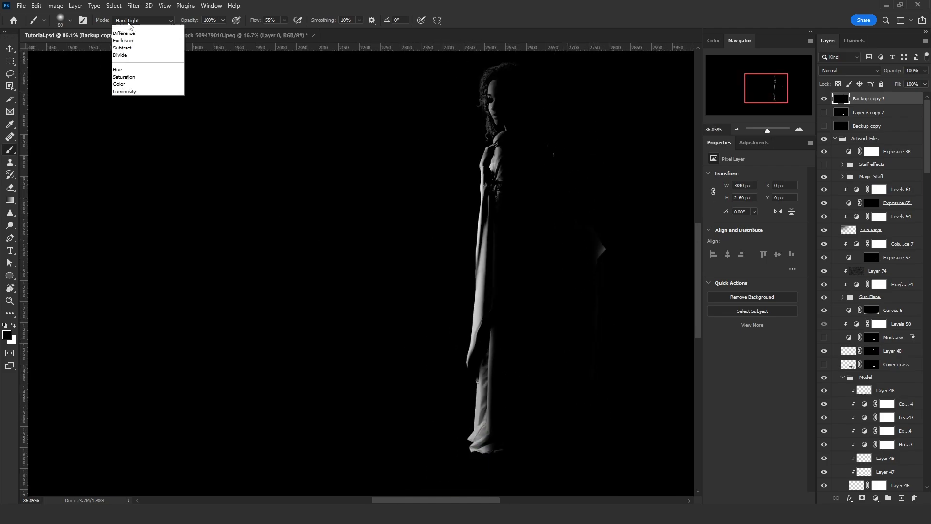
{"action": "left_click", "coordinate": [125, 174]}
{"action": "right_click", "coordinate": [453, 354], "text": "alt"}
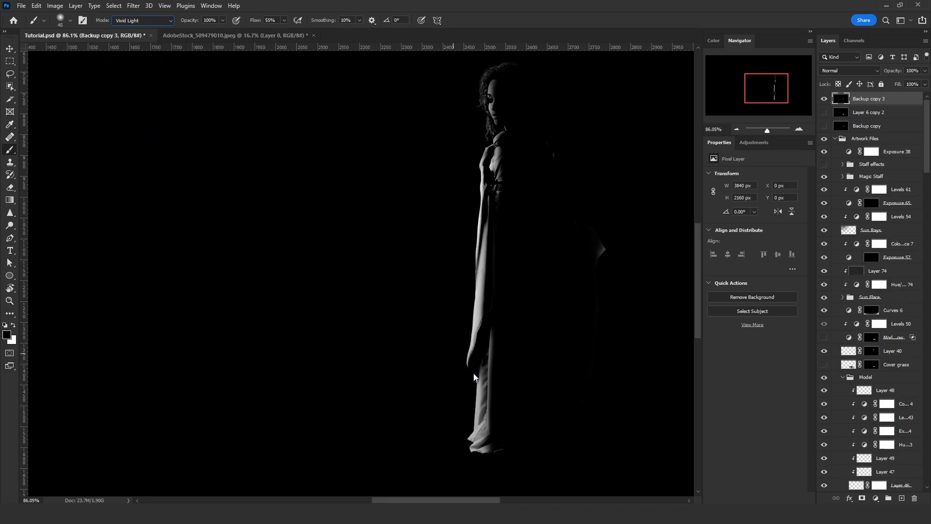
{"action": "right_click", "coordinate": [478, 352], "text": "alt"}
{"action": "mouse_move", "coordinate": [483, 425]}
{"action": "left_mouse_down"}
{"action": "mouse_move", "coordinate": [470, 479]}
{"action": "mouse_move", "coordinate": [498, 456]}
{"action": "mouse_move", "coordinate": [478, 460]}
{"action": "left_mouse_up"}
{"action": "right_click", "coordinate": [488, 449], "text": "alt"}
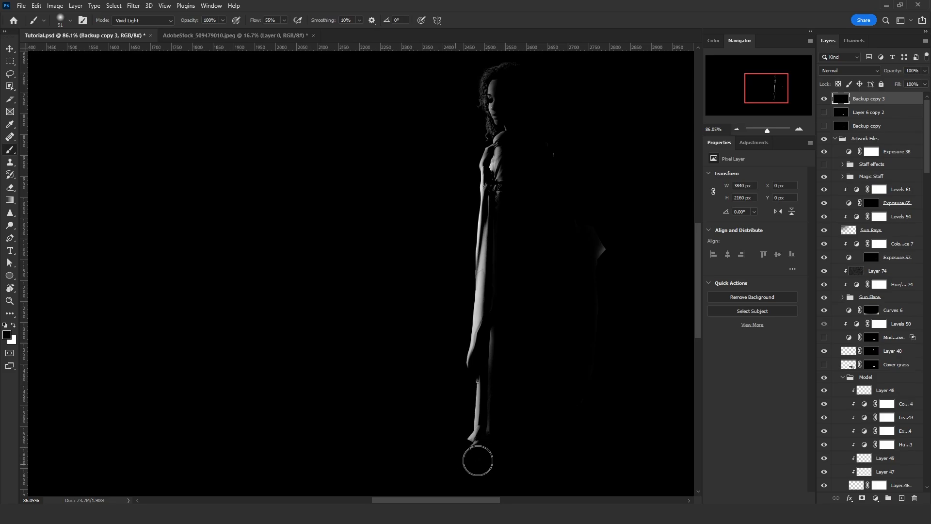
Paint black over all the hair around the face with a soft brush of about 31 px.
{"action": "scroll", "coordinate": [458, 312], "scroll_direction": "down", "scroll_amount": 2}
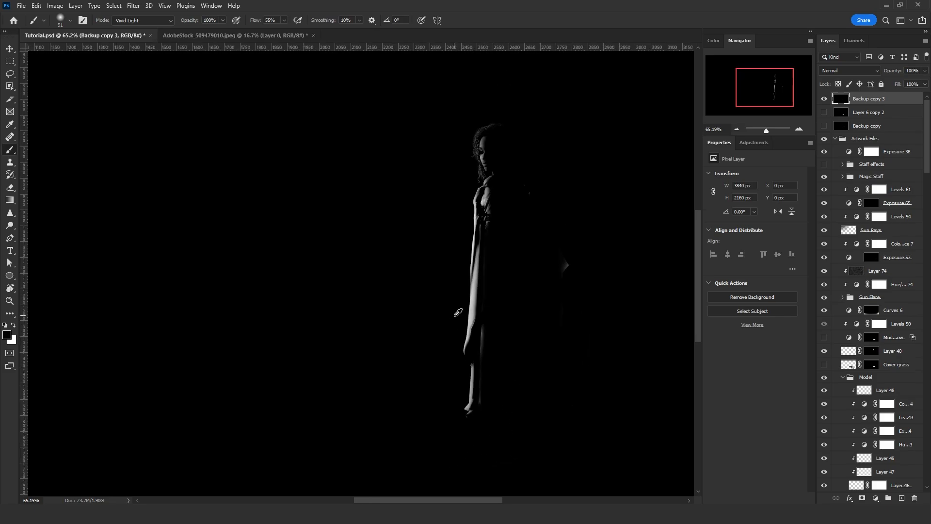
{"action": "scroll", "coordinate": [500, 164], "scroll_direction": "up", "scroll_amount": 9}
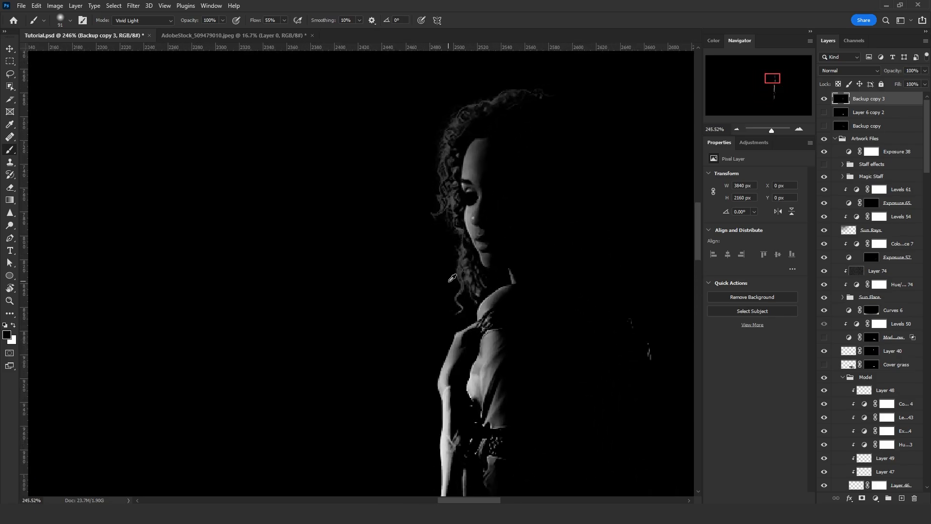
{"action": "right_click", "coordinate": [449, 281], "text": "alt"}
{"action": "mouse_move", "coordinate": [451, 291]}
{"action": "left_mouse_down"}
{"action": "mouse_move", "coordinate": [474, 281]}
{"action": "mouse_move", "coordinate": [443, 219]}
{"action": "mouse_move", "coordinate": [437, 154]}
{"action": "mouse_move", "coordinate": [443, 180]}
{"action": "mouse_move", "coordinate": [448, 128]}
{"action": "mouse_move", "coordinate": [450, 162]}
{"action": "mouse_move", "coordinate": [542, 136]}
{"action": "left_mouse_up"}
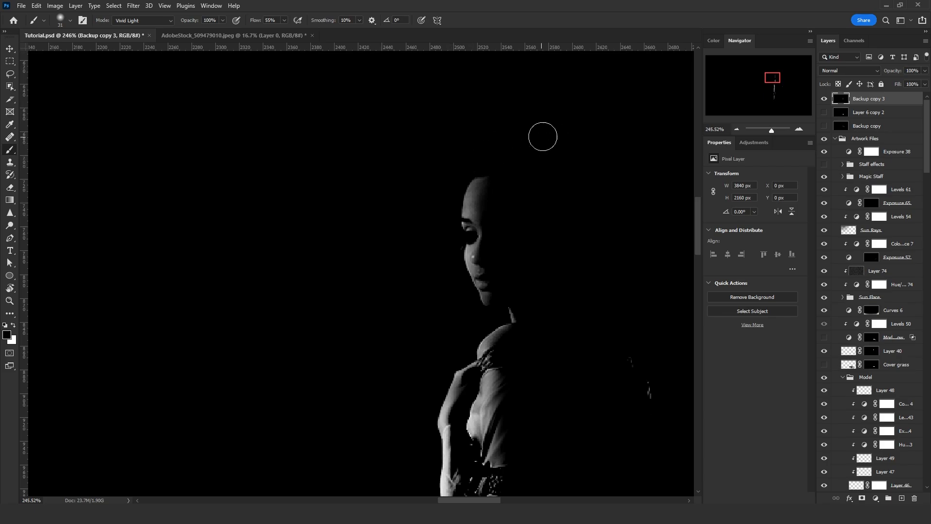
Select the entire canvas of Backup copy 3, hide that layer and return to the Model group's layers.
{"action": "scroll", "coordinate": [430, 187], "scroll_direction": "down", "scroll_amount": 8}
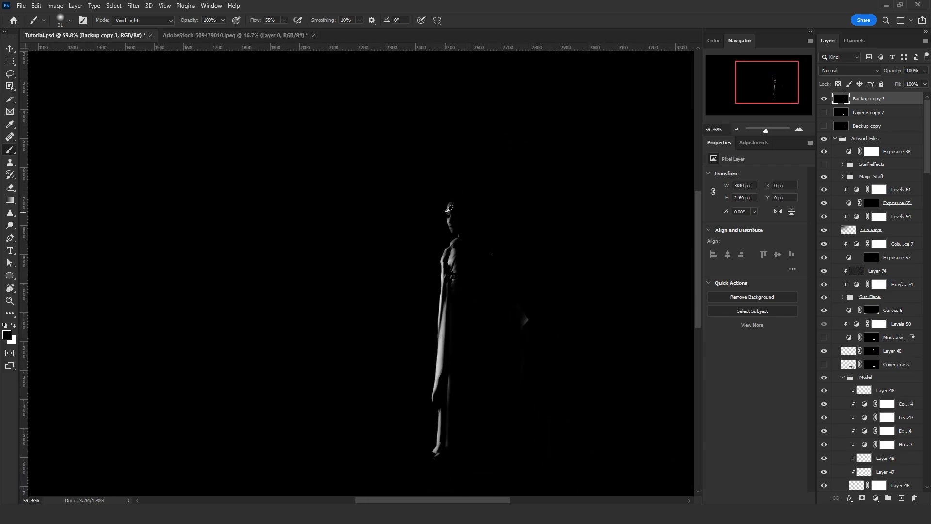
{"action": "scroll", "coordinate": [449, 209], "scroll_direction": "down", "scroll_amount": 1}
{"action": "scroll", "coordinate": [473, 239], "scroll_direction": "down", "scroll_amount": 1}
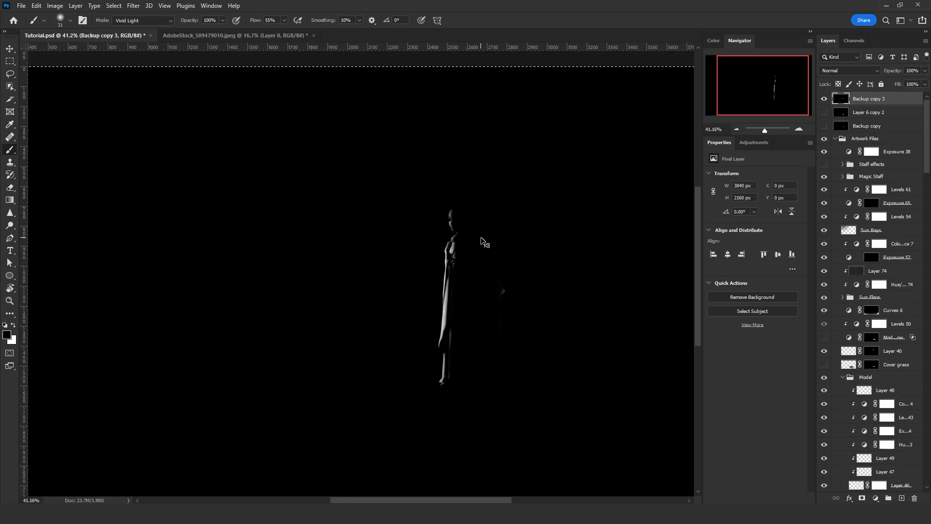
{"action": "key", "text": "ctrl+a"}
{"action": "left_click", "coordinate": [823, 99]}
{"action": "scroll", "coordinate": [854, 291], "scroll_direction": "down", "scroll_amount": 10}
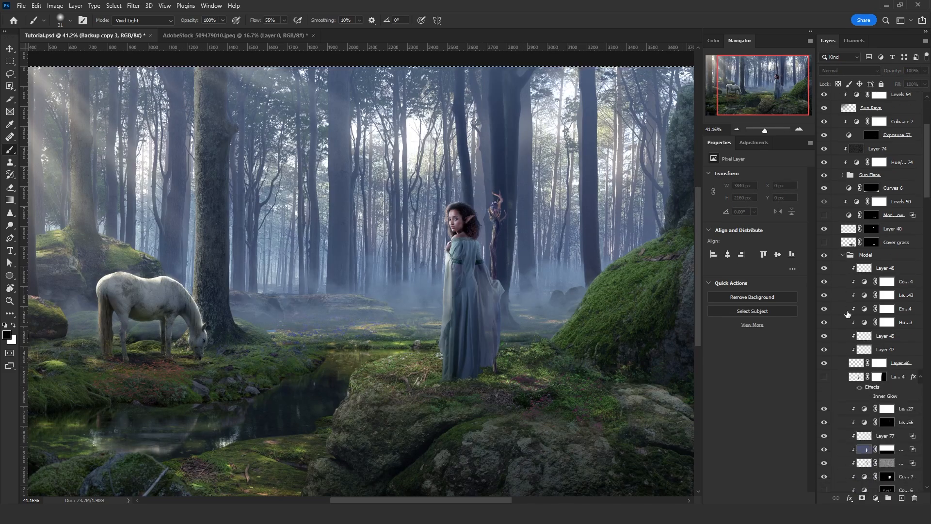
Hide the Exposure 28, Levels 37 and Curves 2 adjustments in the Model group.
{"action": "scroll", "coordinate": [847, 314], "scroll_direction": "down", "scroll_amount": 2}
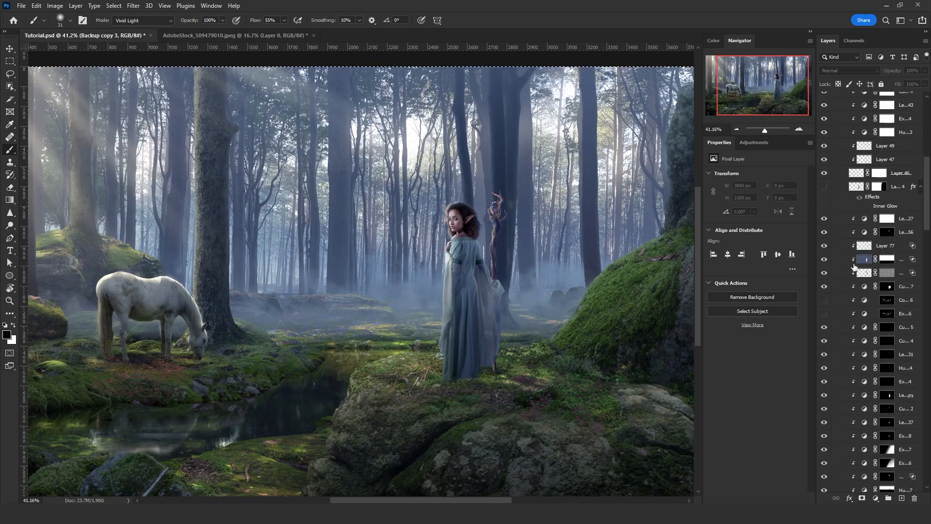
{"action": "scroll", "coordinate": [854, 266], "scroll_direction": "down", "scroll_amount": 5}
{"action": "left_click", "coordinate": [886, 310]}
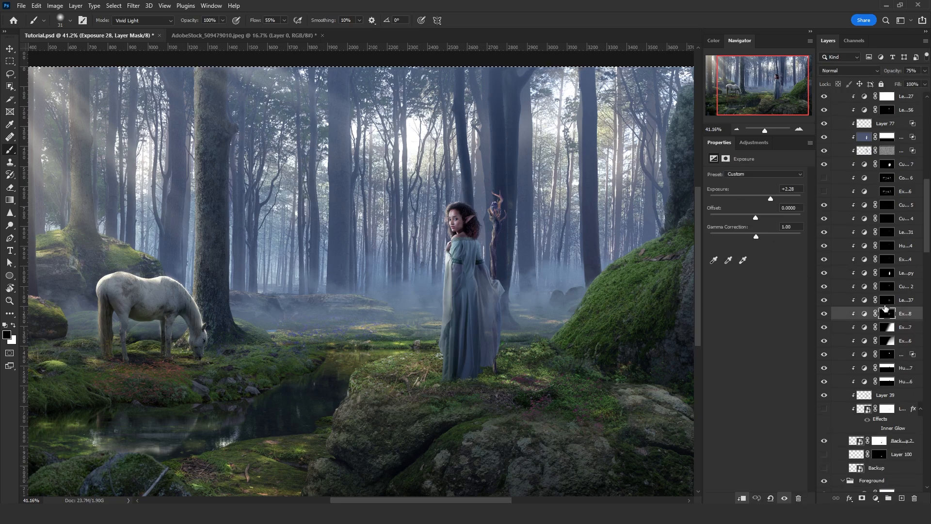
{"action": "left_click", "coordinate": [824, 314]}
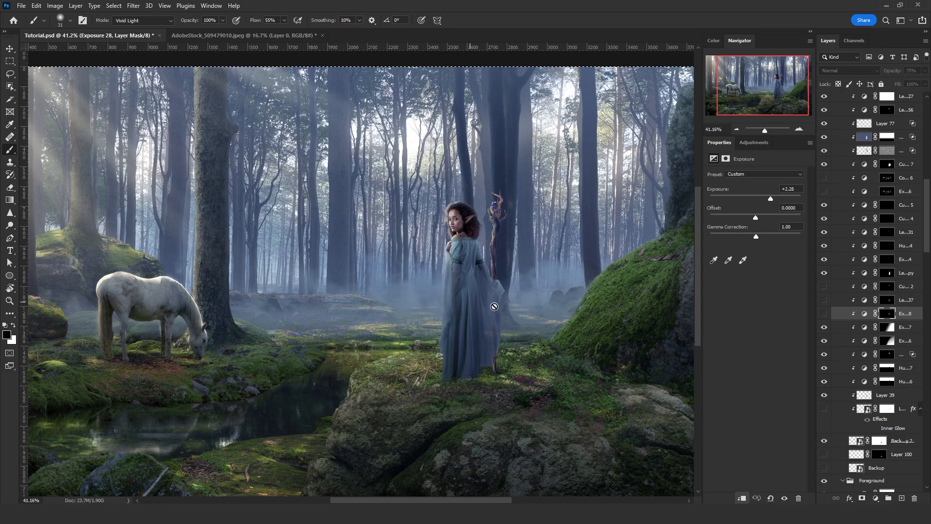
Add an Exposure adjustment just below Exposure 28 and paste the copied grayscale light map into its layer mask.
{"action": "left_click", "coordinate": [9, 73]}
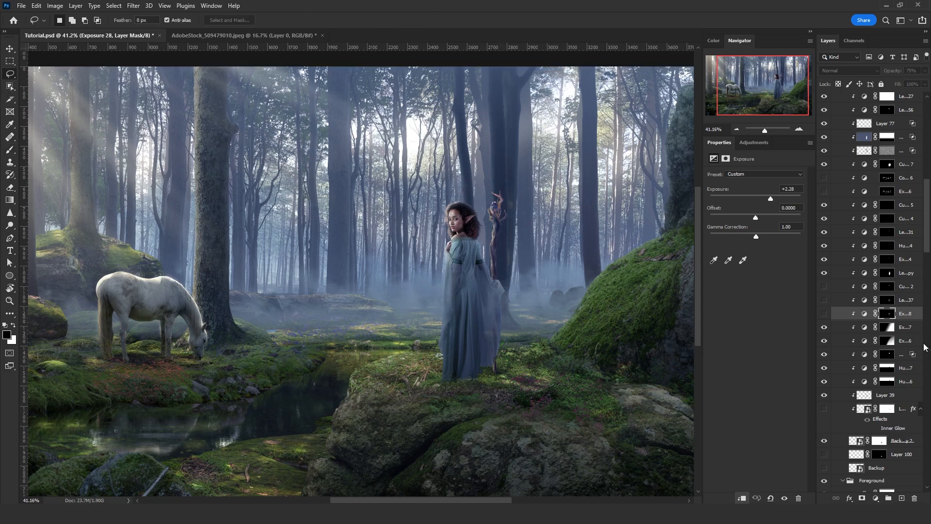
{"action": "left_click", "coordinate": [911, 329]}
{"action": "left_click", "coordinate": [875, 498]}
{"action": "left_click", "coordinate": [868, 380]}
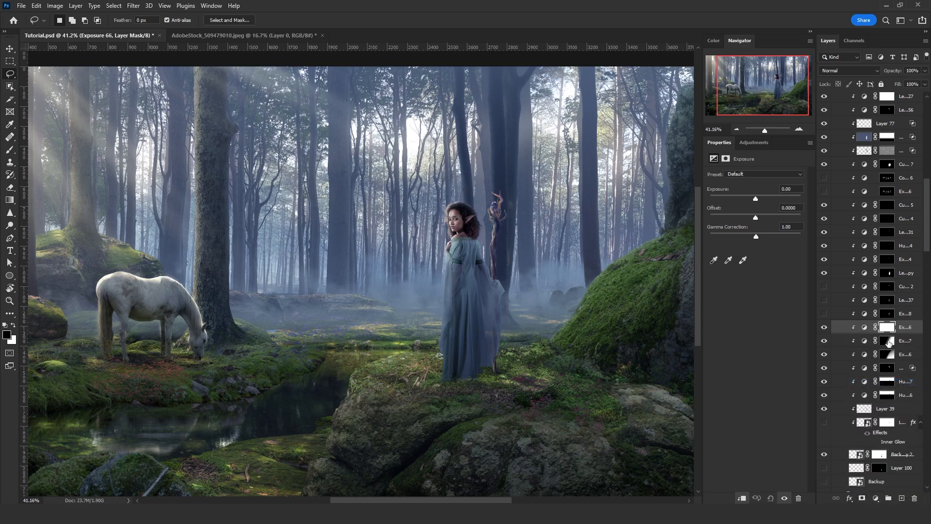
{"action": "left_click", "coordinate": [887, 327], "text": "alt"}
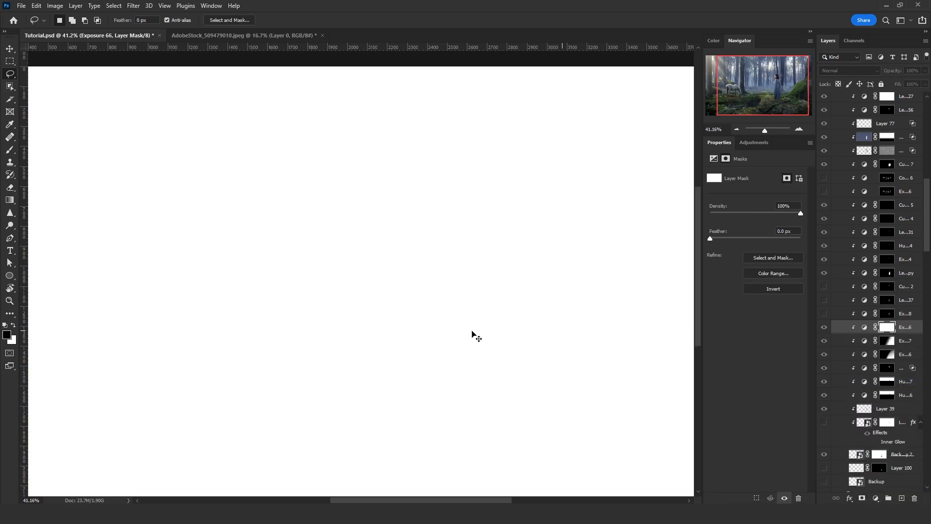
{"action": "key", "text": "ctrl+v"}
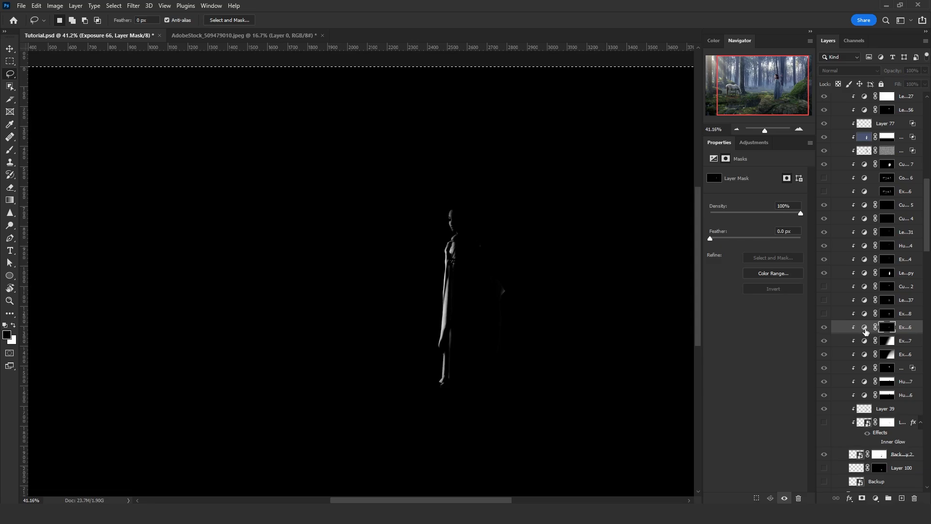
Set the masked Exposure adjustment's exposure to +2.60 to brighten the model's lit edge.
{"action": "left_click", "coordinate": [864, 328]}
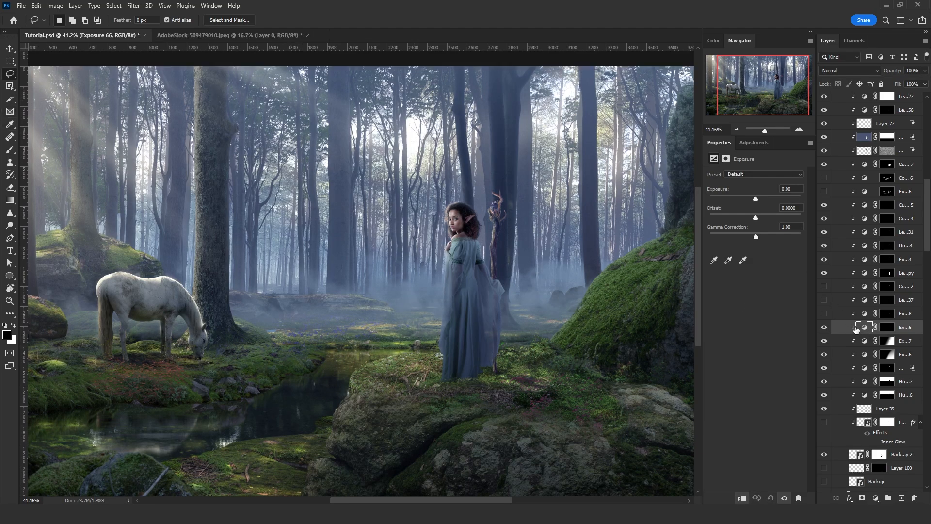
{"action": "left_click", "coordinate": [775, 198]}
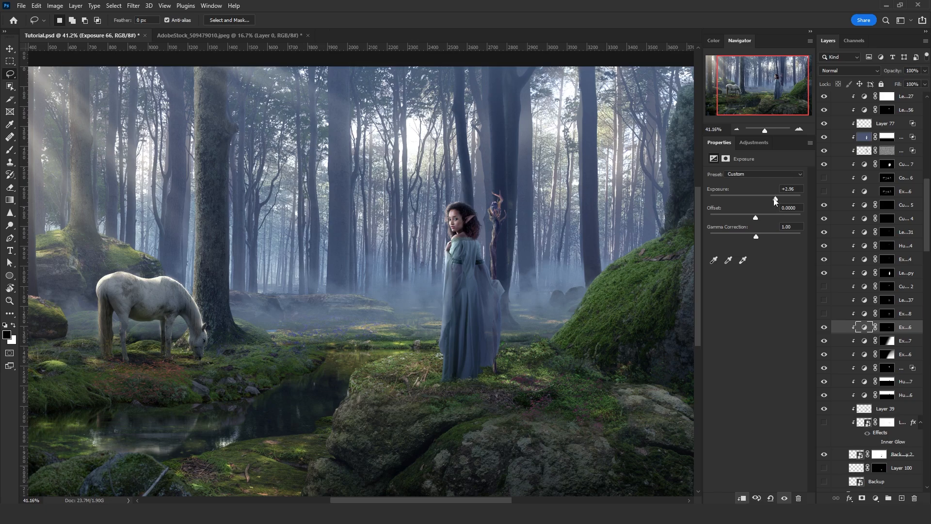
{"action": "left_click_drag", "start_coordinate": [773, 198], "coordinate": [773, 199]}
Add a Levels adjustment above the new Exposure layer in Color blend mode, and replace its mask with the Exposure's light-map mask.
{"action": "left_click", "coordinate": [875, 498]}
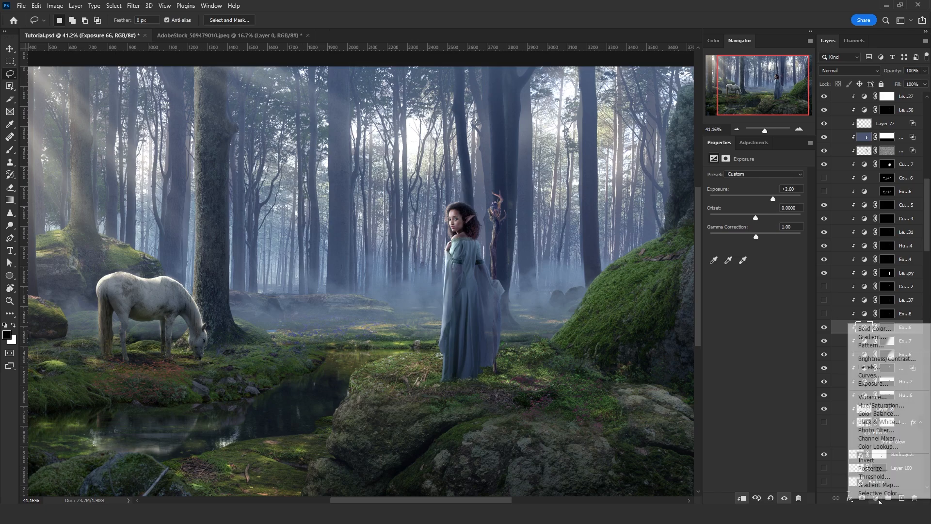
{"action": "left_click", "coordinate": [877, 375]}
{"action": "left_click", "coordinate": [849, 70]}
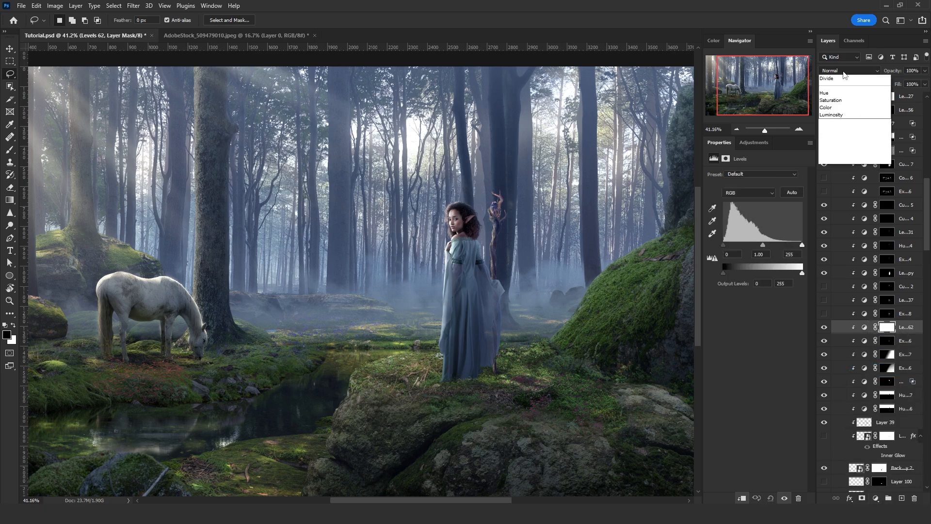
{"action": "left_click", "coordinate": [826, 297]}
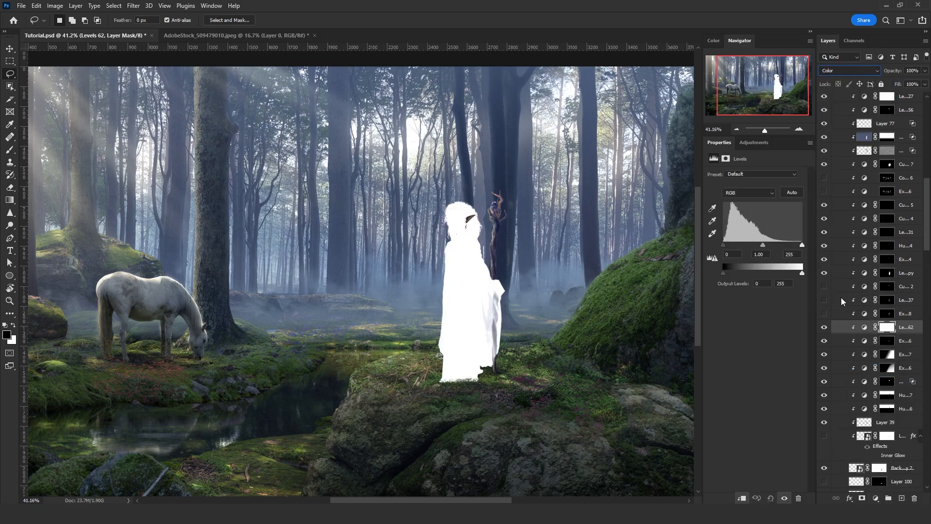
{"action": "left_click_drag", "start_coordinate": [887, 340], "coordinate": [873, 333]}
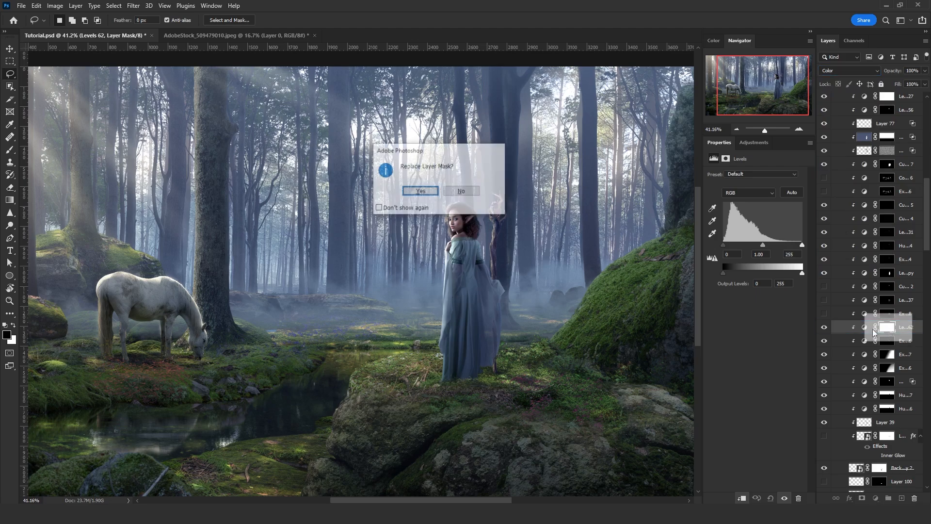
{"action": "key", "text": "Return"}
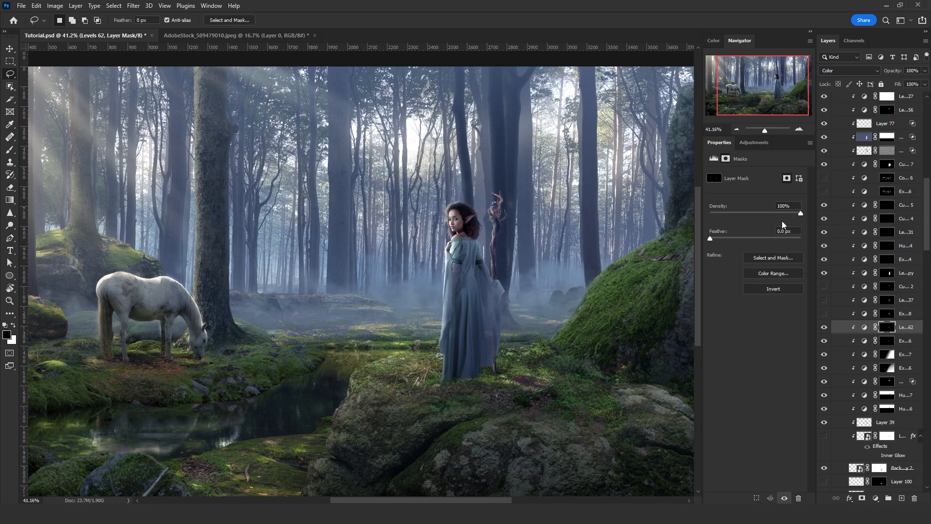
Set the red channel's midtone value to 1.5 in the new Levels adjustment.
{"action": "left_click", "coordinate": [864, 327]}
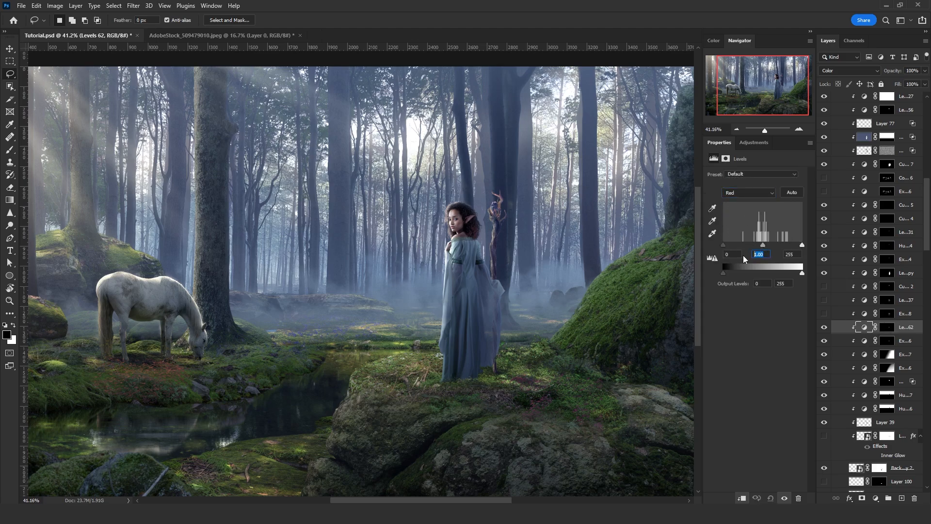
{"action": "type", "text": ".5"}
{"action": "key", "text": "BackSpace"}
{"action": "type", "text": "1.5"}
Set the Levels midtone value to .5 for the blue channel and .9 for the green channel.
{"action": "left_click", "coordinate": [748, 193]}
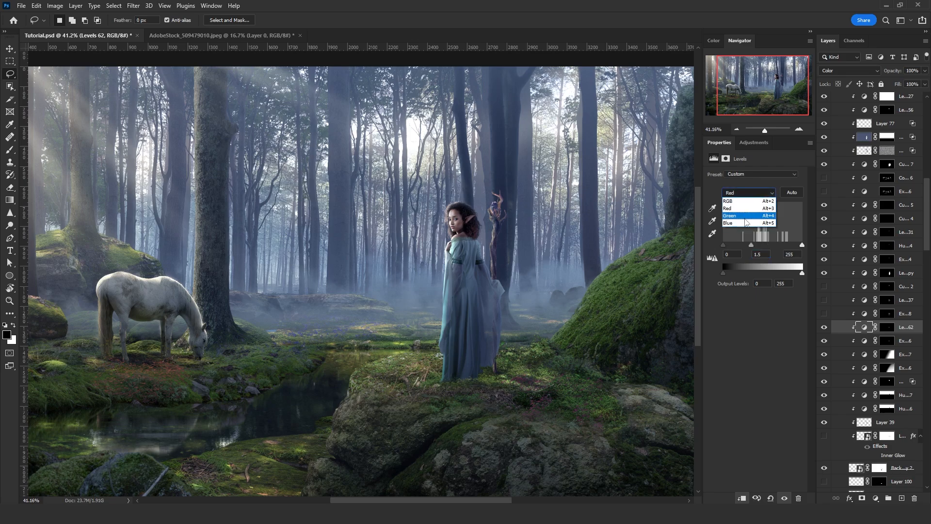
{"action": "left_click", "coordinate": [745, 226]}
{"action": "left_click", "coordinate": [760, 254]}
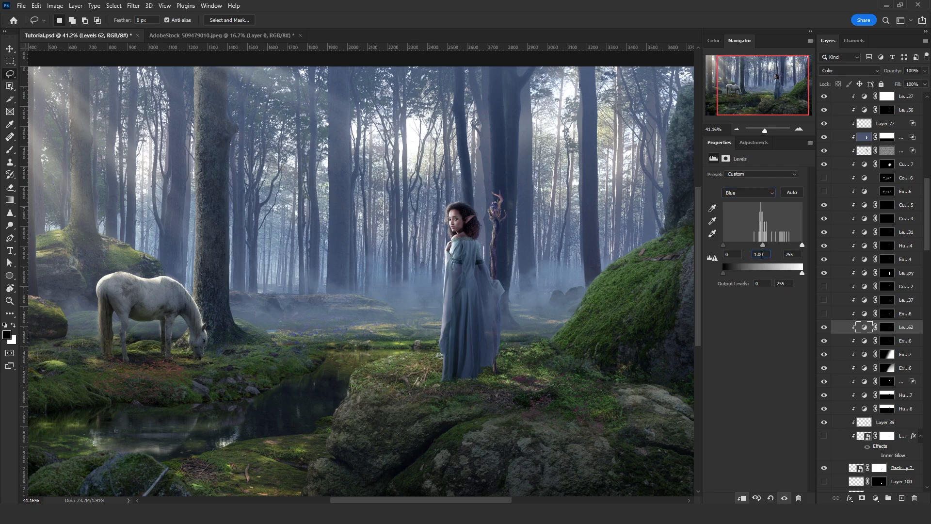
{"action": "key", "text": "BackSpace"}
{"action": "type", "text": ".5"}
{"action": "left_click", "coordinate": [759, 193]}
{"action": "left_click", "coordinate": [749, 214]}
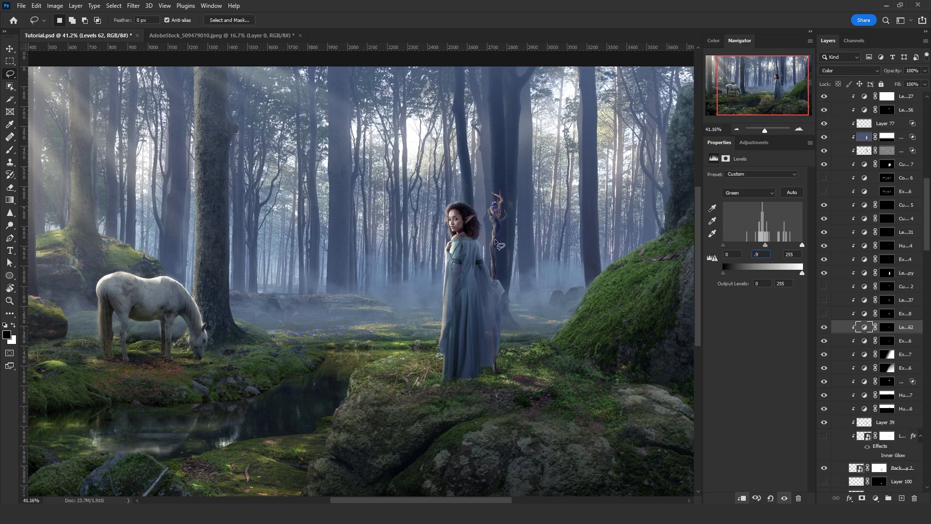
Readjust the Levels blue channel's midtone value to 0.7.
{"action": "left_click", "coordinate": [750, 194]}
{"action": "left_click", "coordinate": [751, 224]}
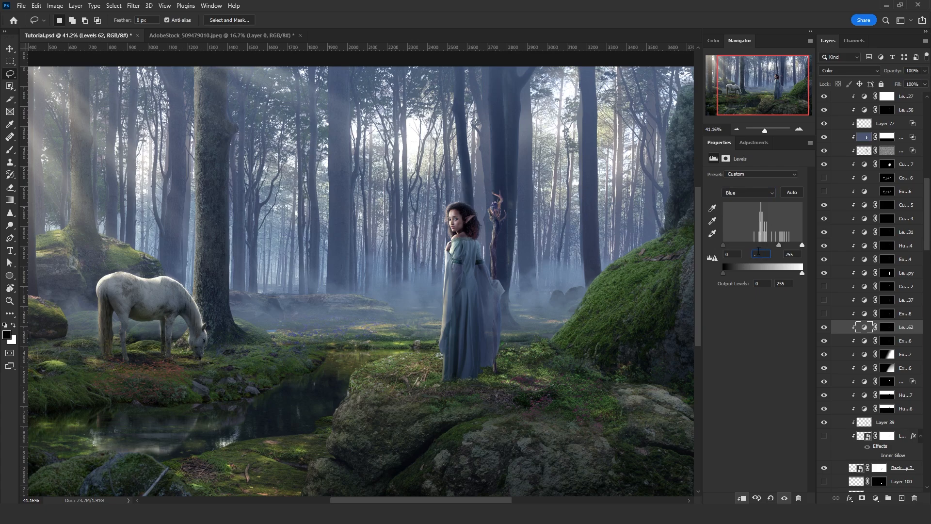
{"action": "type", "text": "2"}
{"action": "key", "text": "BackSpace"}
{"action": "key", "text": "BackSpace"}
{"action": "type", "text": "1."}
{"action": "key", "text": "BackSpace"}
{"action": "key", "text": "BackSpace"}
{"action": "type", "text": ".85"}
{"action": "key", "text": "Return"}
Examine the relit model up close and from farther out, and look through her existing edge-glow and adjustment layers.
{"action": "left_click", "coordinate": [10, 301]}
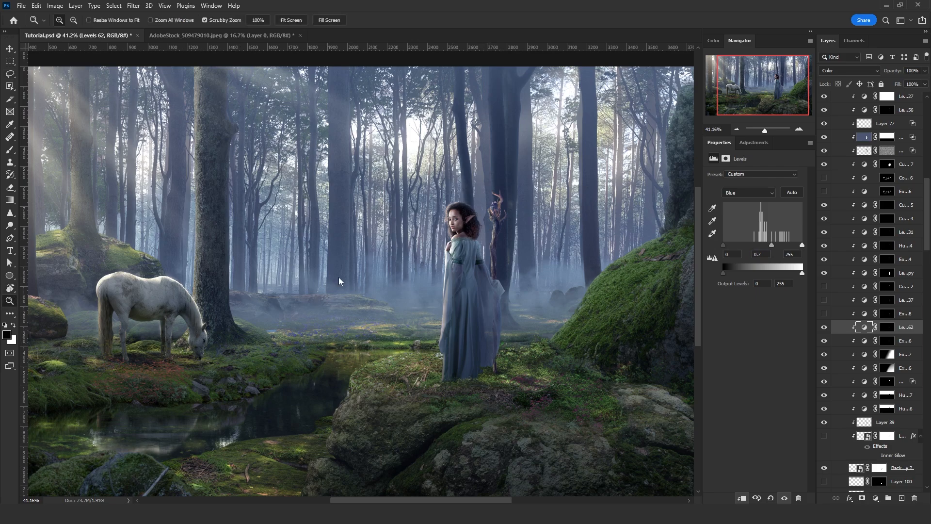
{"action": "mouse_move", "coordinate": [367, 297]}
{"action": "left_mouse_down"}
{"action": "mouse_move", "coordinate": [322, 298]}
{"action": "mouse_move", "coordinate": [357, 298]}
{"action": "left_mouse_up"}
{"action": "left_click_drag", "start_coordinate": [478, 221], "coordinate": [469, 222]}
{"action": "scroll", "coordinate": [824, 190], "scroll_direction": "up", "scroll_amount": 5}
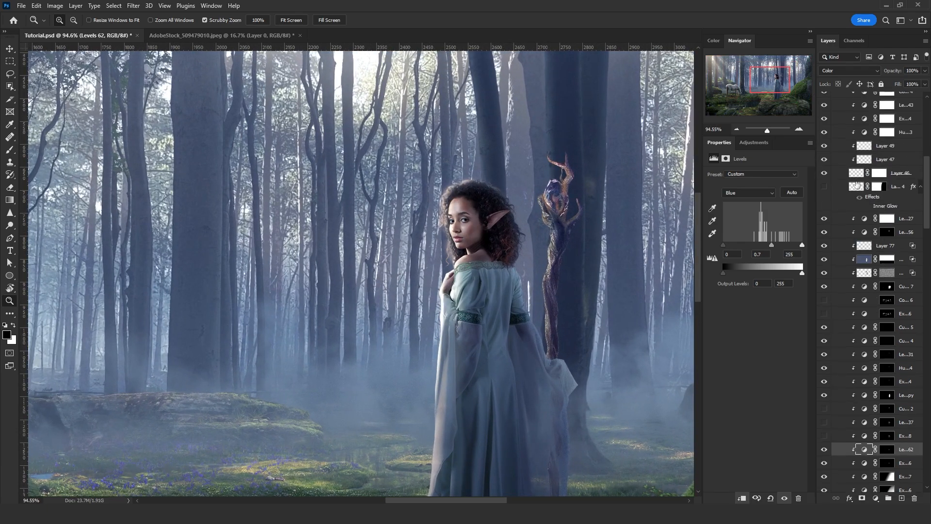
{"action": "left_click", "coordinate": [830, 186]}
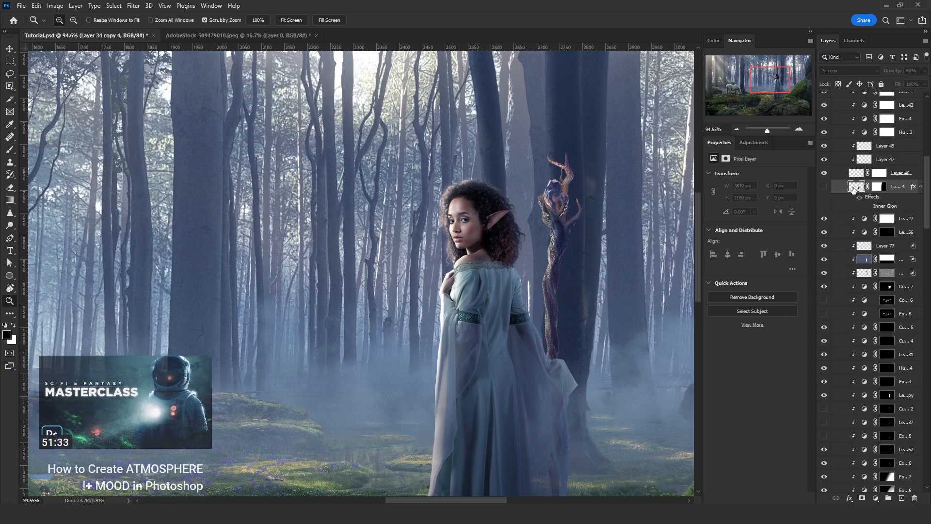
{"action": "left_click_drag", "start_coordinate": [474, 304], "coordinate": [463, 304]}
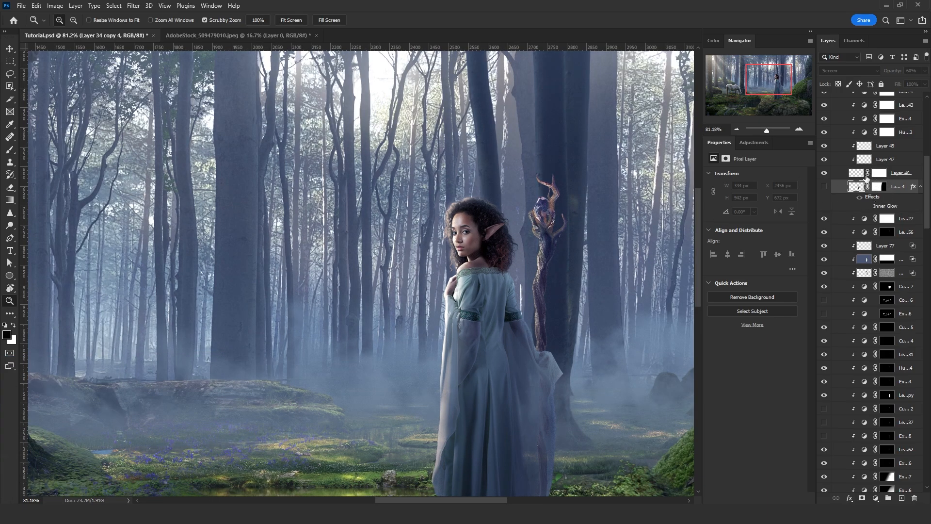
{"action": "left_click", "coordinate": [8, 50]}
{"action": "left_click", "coordinate": [901, 286]}
{"action": "scroll", "coordinate": [904, 420], "scroll_direction": "down", "scroll_amount": 3}
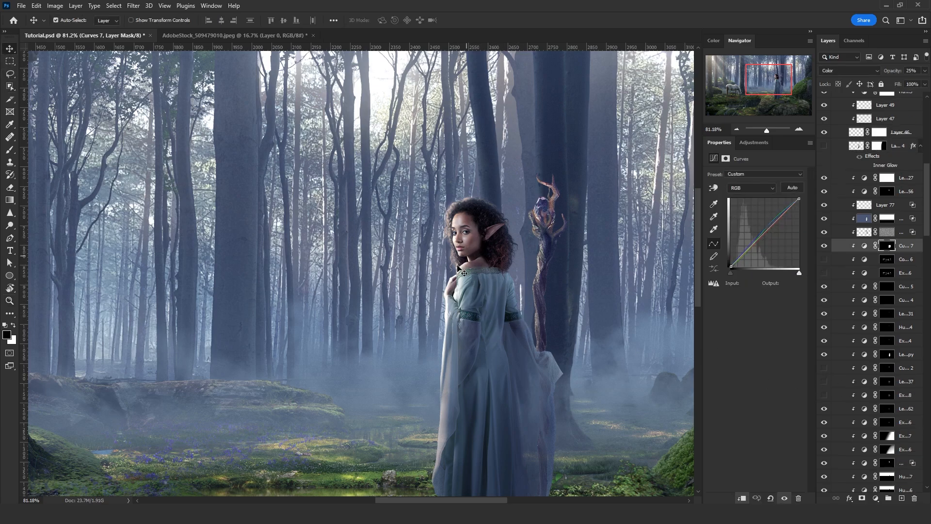
{"action": "scroll", "coordinate": [468, 279], "scroll_direction": "down", "scroll_amount": 2}
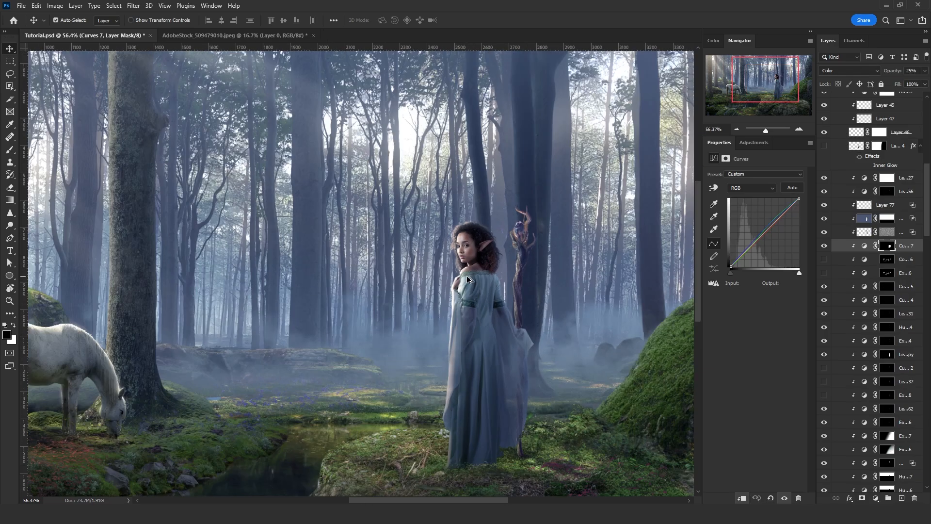
{"action": "scroll", "coordinate": [467, 277], "scroll_direction": "down", "scroll_amount": 3}
{"action": "scroll", "coordinate": [463, 260], "scroll_direction": "up", "scroll_amount": 5}
Add an empty layer above Levels 27 in the Model group and set its blend mode to Screen.
{"action": "left_click", "coordinate": [896, 179]}
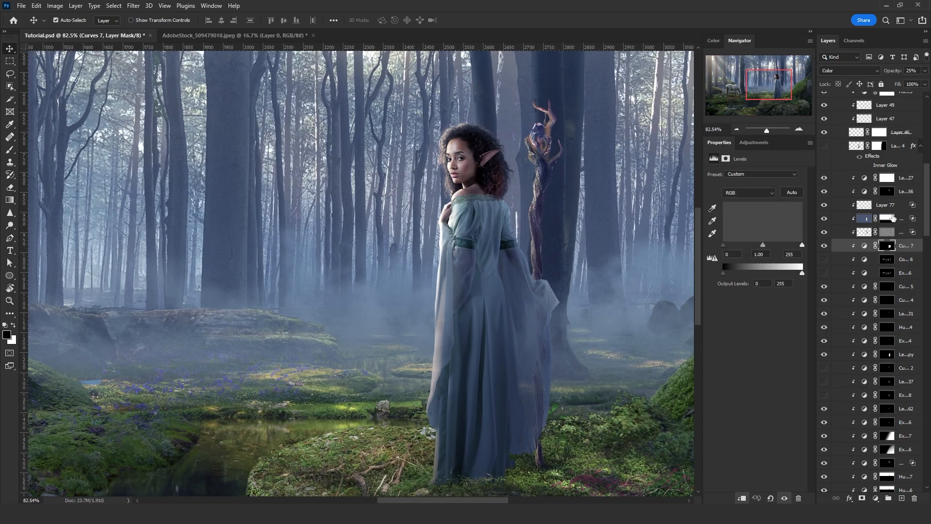
{"action": "left_click", "coordinate": [901, 498]}
{"action": "left_click", "coordinate": [841, 71]}
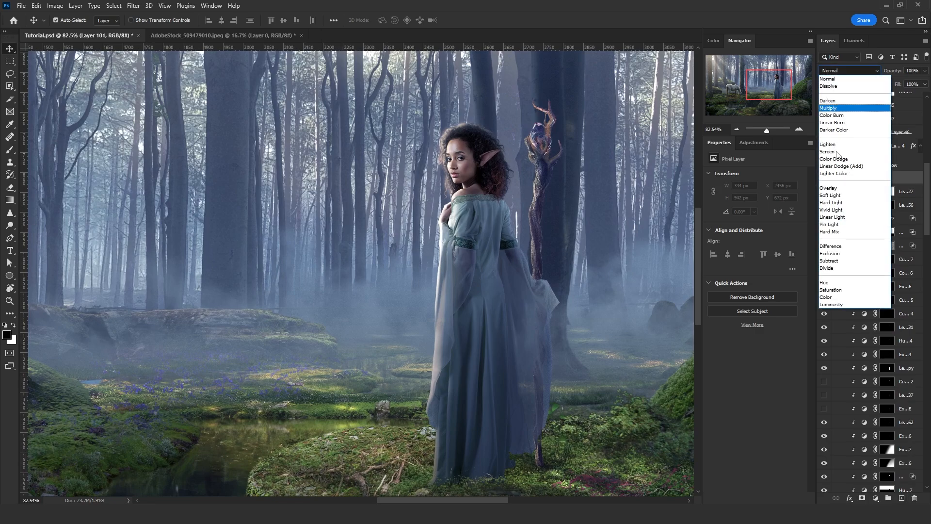
{"action": "left_click", "coordinate": [830, 153]}
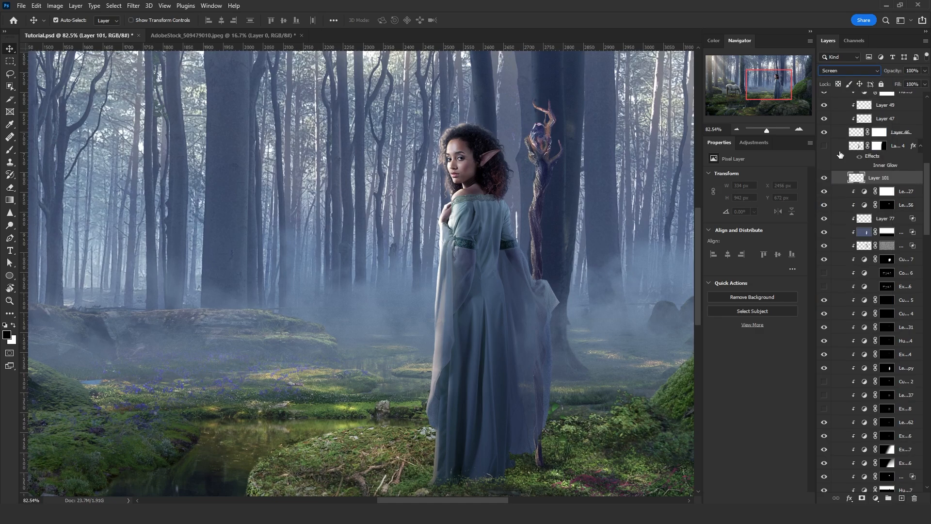
Set a soft brush to Normal mode at 5% flow, sample the lit sleeve's tone and paint a faint glow along its lower edge.
{"action": "left_click", "coordinate": [10, 149]}
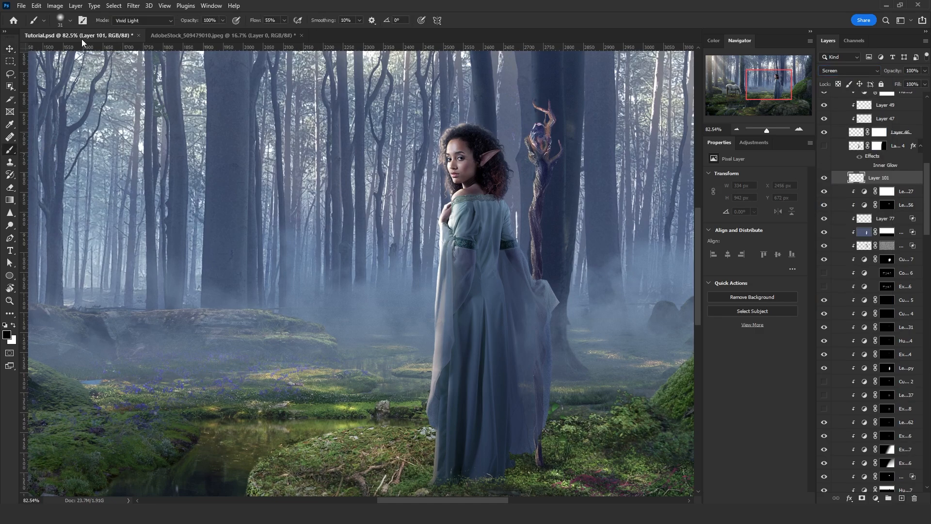
{"action": "left_click", "coordinate": [138, 21]}
{"action": "left_click", "coordinate": [142, 28]}
{"action": "right_click", "coordinate": [423, 303], "text": "alt"}
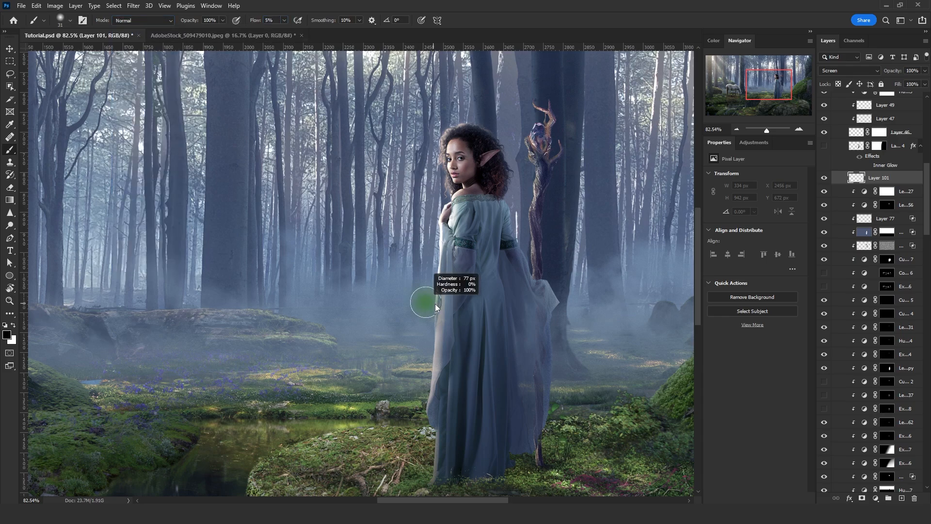
{"action": "left_click", "coordinate": [437, 350], "text": "alt"}
{"action": "right_click", "coordinate": [437, 351], "text": "alt"}
{"action": "left_click_drag", "start_coordinate": [437, 340], "coordinate": [434, 398]}
Continue the faint glow up the sleeve's lit edge toward the elbow, reducing the brush to about 19 px.
{"action": "right_click", "coordinate": [437, 389], "text": "alt"}
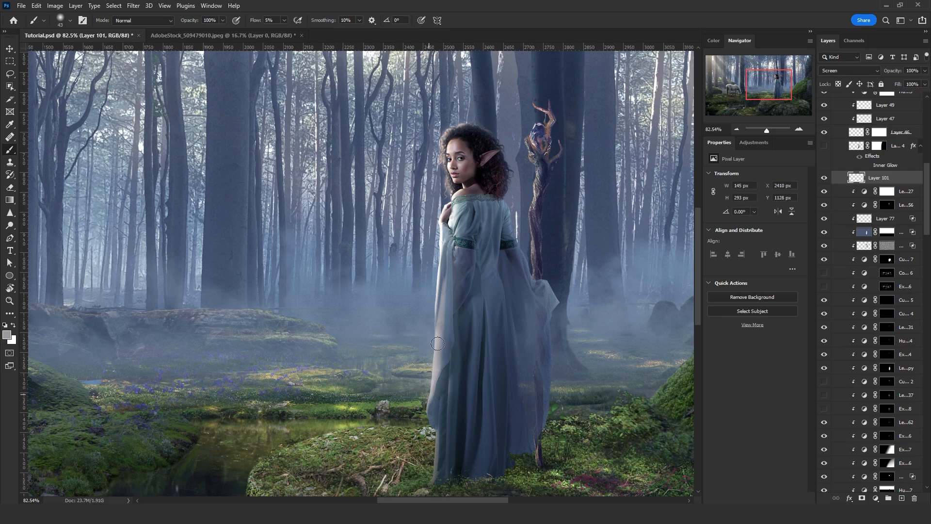
{"action": "left_click_drag", "start_coordinate": [437, 357], "coordinate": [435, 308]}
{"action": "right_click", "coordinate": [439, 323], "text": "alt"}
{"action": "left_click_drag", "start_coordinate": [439, 250], "coordinate": [441, 246]}
{"action": "right_click", "coordinate": [441, 246], "text": "alt"}
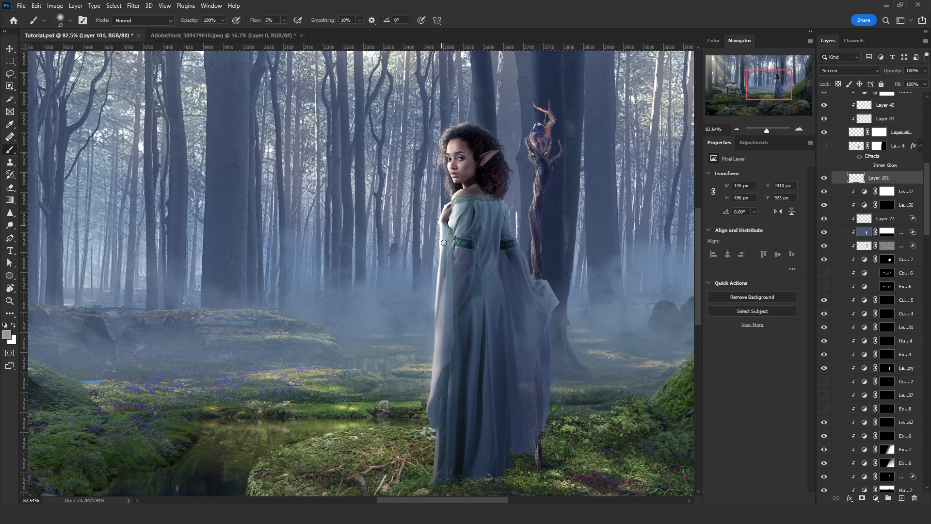
Brush the soft glow from the elbow up past the hand to the model's lit shoulder.
{"action": "right_click", "coordinate": [447, 227], "text": "alt"}
{"action": "left_click_drag", "start_coordinate": [448, 226], "coordinate": [455, 200]}
{"action": "right_click", "coordinate": [452, 226], "text": "alt"}
{"action": "right_click", "coordinate": [452, 200], "text": "alt"}
{"action": "left_click", "coordinate": [455, 196]}
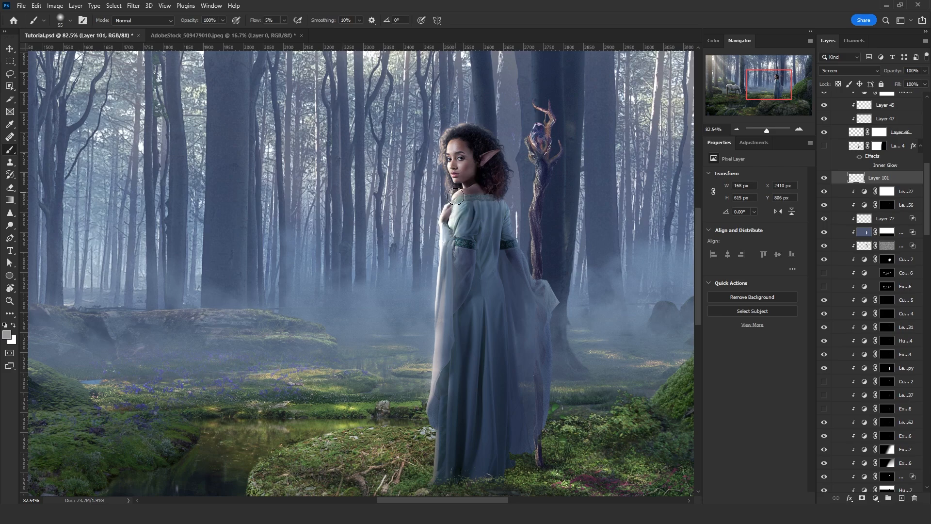
Dab soft glow on the lit side of the face and the lower dress edge, resizing the brush for each area.
{"action": "right_click", "coordinate": [456, 196], "text": "alt"}
{"action": "right_click", "coordinate": [458, 192], "text": "alt"}
{"action": "left_click", "coordinate": [449, 158]}
{"action": "right_click", "coordinate": [454, 165], "text": "alt"}
{"action": "right_click", "coordinate": [443, 414], "text": "alt"}
{"action": "left_click", "coordinate": [438, 439]}
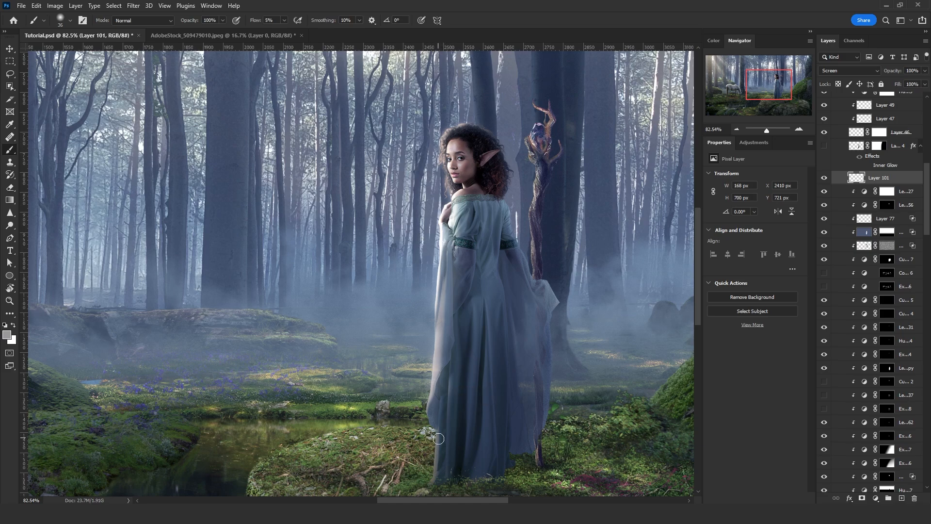
{"action": "left_click", "coordinate": [10, 49]}
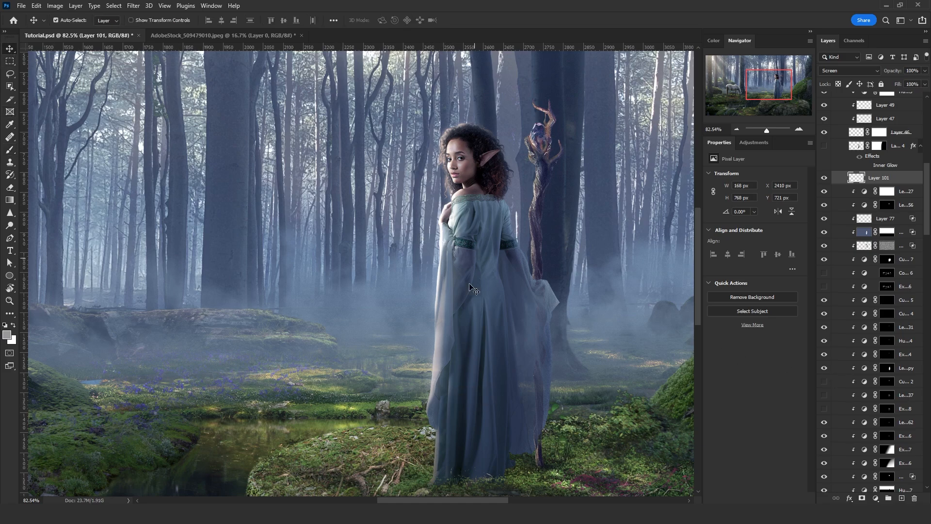
Add a Channel Mixer adjustment above Levels 62, replace its mask with a copy of the Levels 62 mask and set it to Color blending.
{"action": "left_click", "coordinate": [889, 423]}
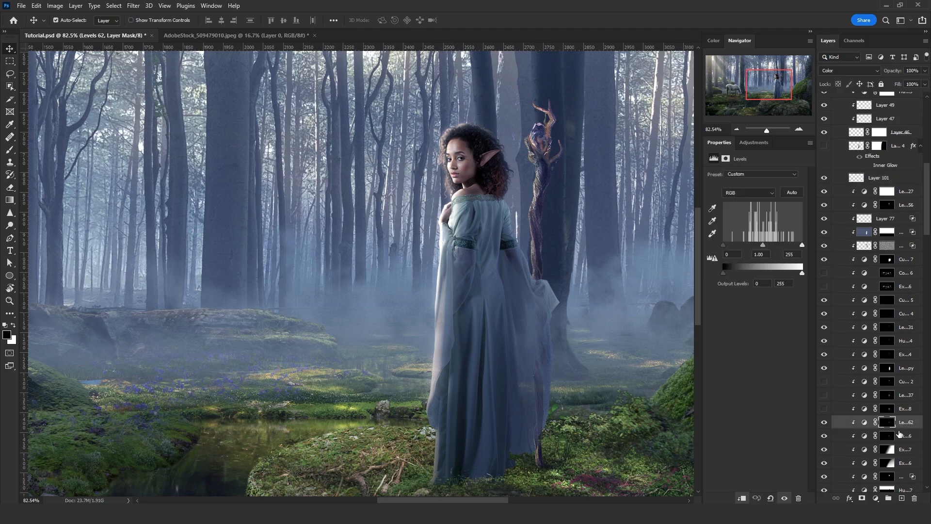
{"action": "left_click", "coordinate": [876, 499]}
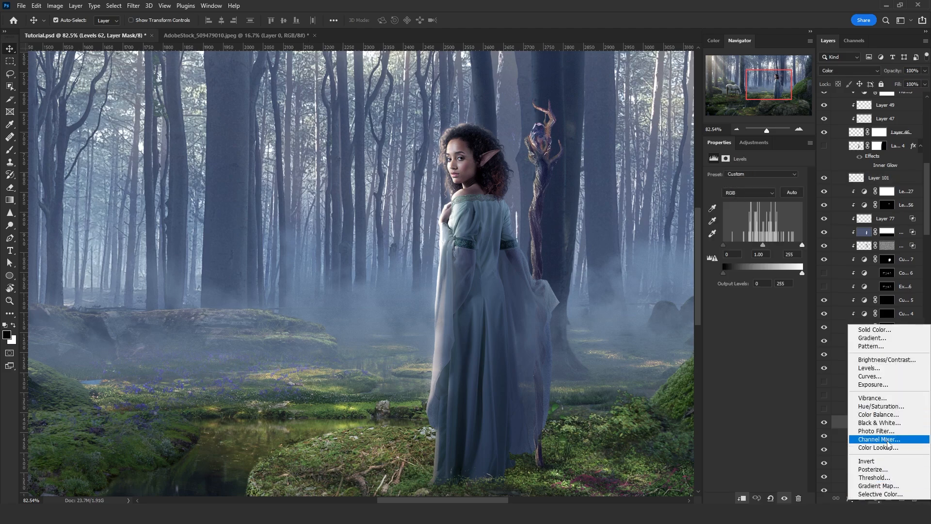
{"action": "left_click", "coordinate": [887, 440]}
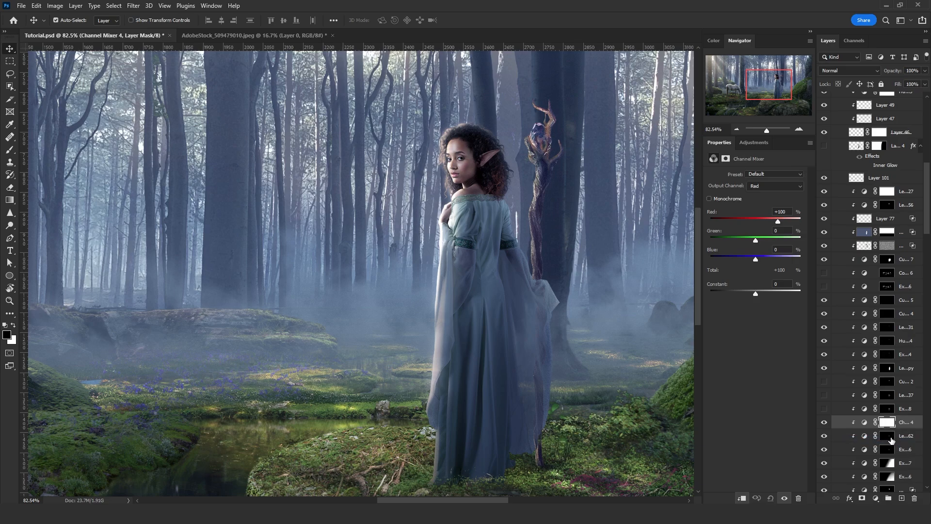
{"action": "left_click_drag", "start_coordinate": [889, 438], "coordinate": [890, 422]}
{"action": "left_click", "coordinate": [420, 192]}
{"action": "left_click", "coordinate": [848, 70]}
{"action": "left_click", "coordinate": [844, 298]}
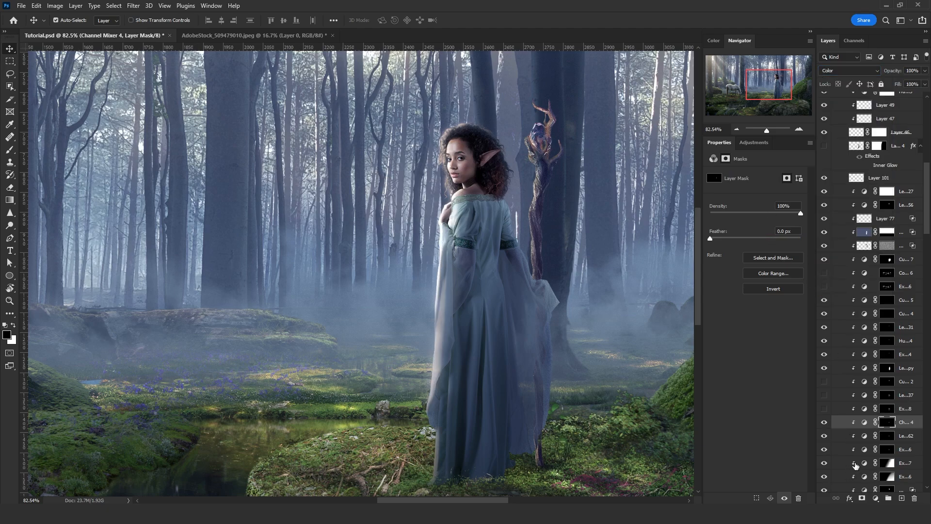
Warm the lit edge by setting the Red output's red to about +119% and the Blue output's blue to +63%, with layer opacity at 50%.
{"action": "left_click", "coordinate": [865, 421]}
{"action": "left_click_drag", "start_coordinate": [778, 219], "coordinate": [784, 223]}
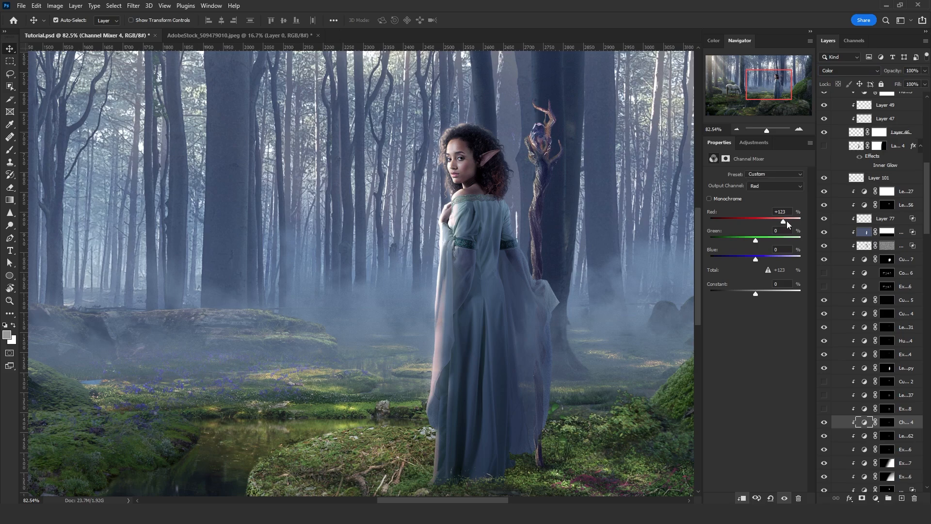
{"action": "left_click", "coordinate": [776, 188]}
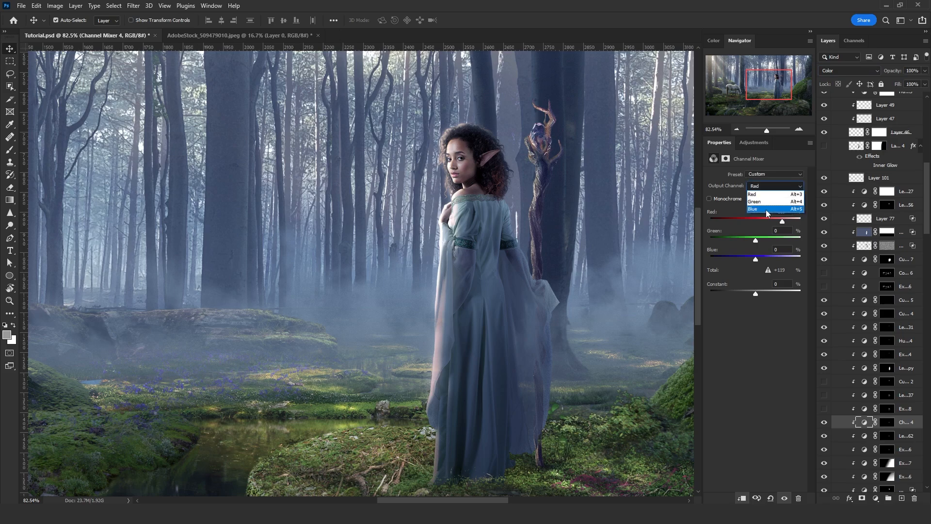
{"action": "left_click", "coordinate": [766, 210]}
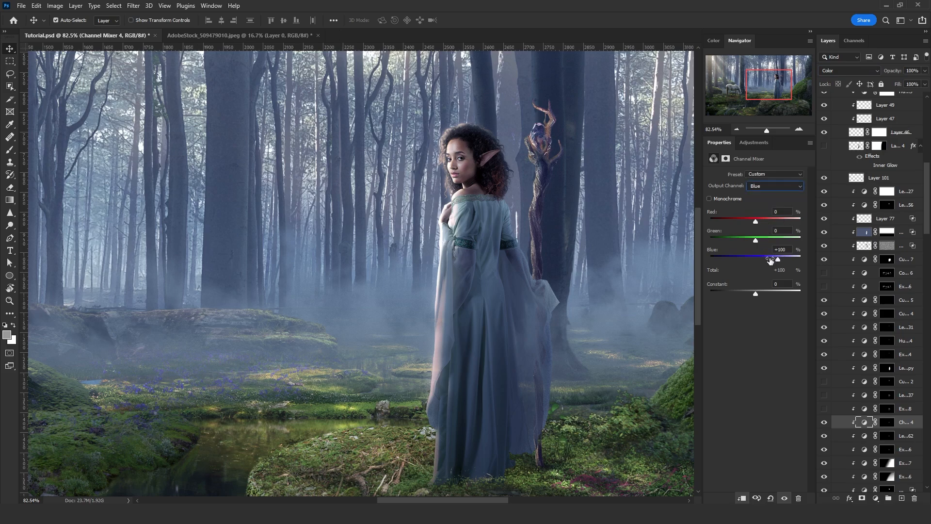
{"action": "left_click_drag", "start_coordinate": [770, 260], "coordinate": [771, 262]}
{"action": "left_click", "coordinate": [914, 70]}
{"action": "type", "text": "50"}
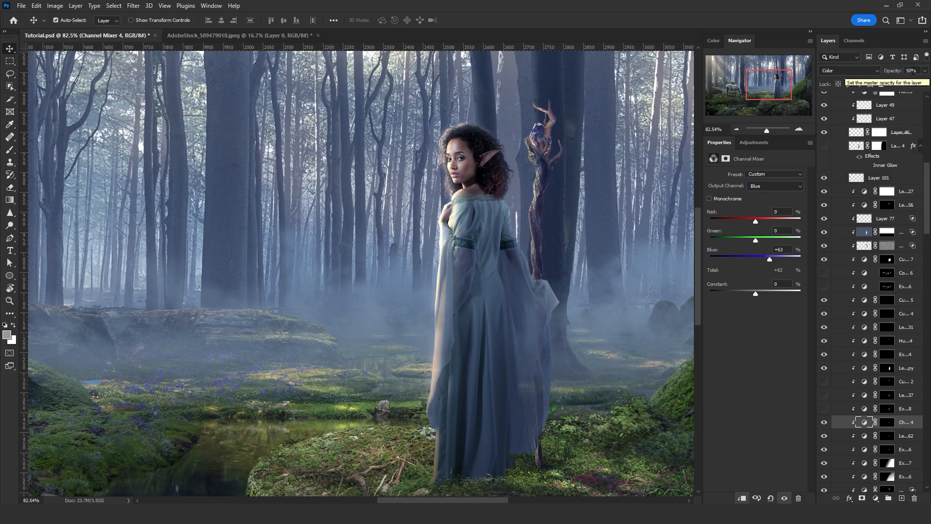
Create a new layer directly above the Levels 27 adjustment for painting light on the model's hair.
{"action": "left_click", "coordinate": [11, 300]}
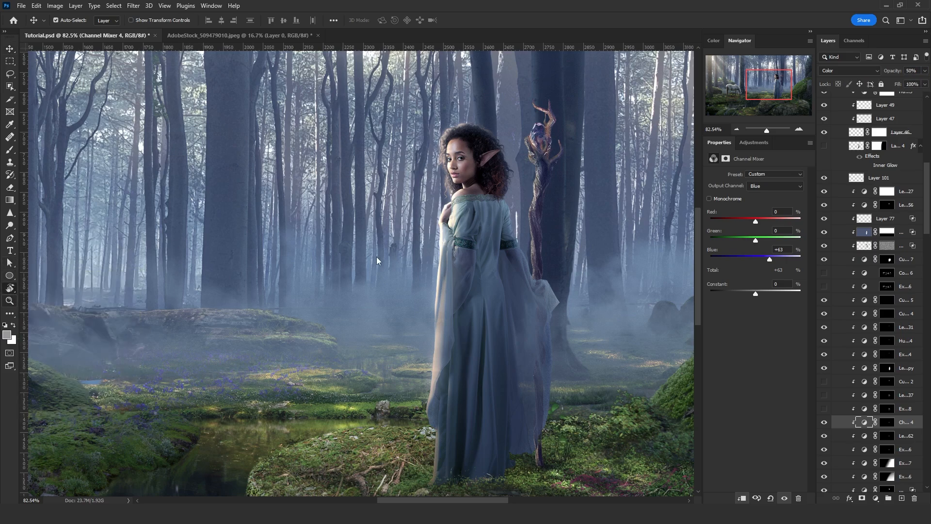
{"action": "left_click_drag", "start_coordinate": [453, 250], "coordinate": [410, 249]}
{"action": "left_click_drag", "start_coordinate": [471, 218], "coordinate": [534, 228]}
{"action": "left_click_drag", "start_coordinate": [429, 196], "coordinate": [452, 196]}
{"action": "left_click", "coordinate": [8, 74]}
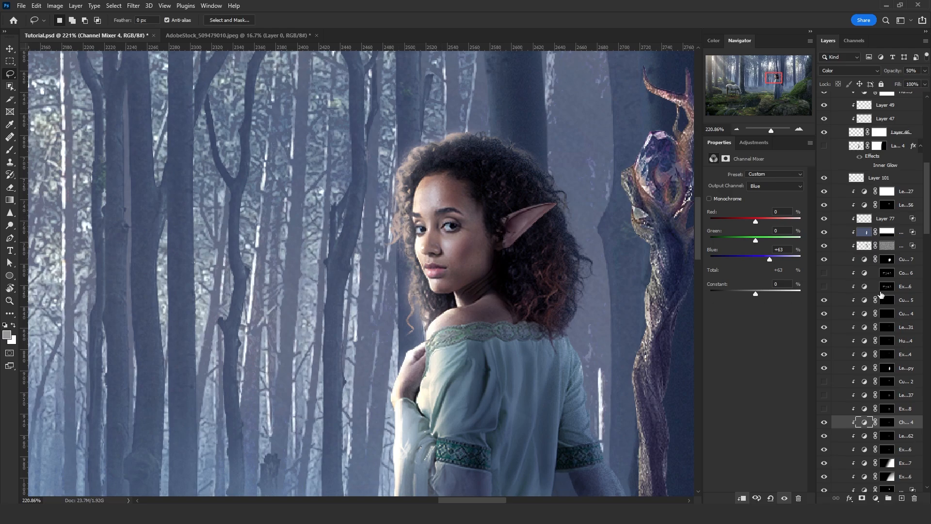
{"action": "scroll", "coordinate": [879, 286], "scroll_direction": "up", "scroll_amount": 2}
{"action": "left_click", "coordinate": [908, 217]}
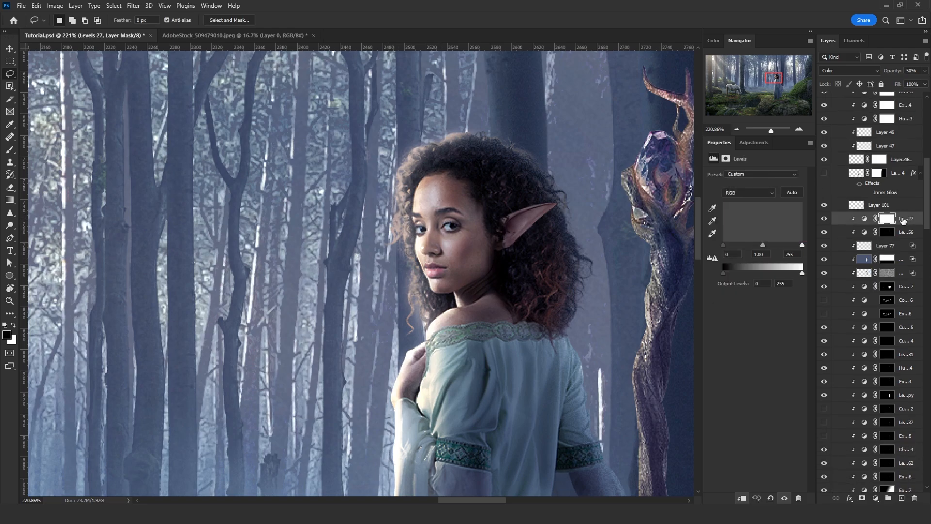
{"action": "left_click", "coordinate": [902, 498]}
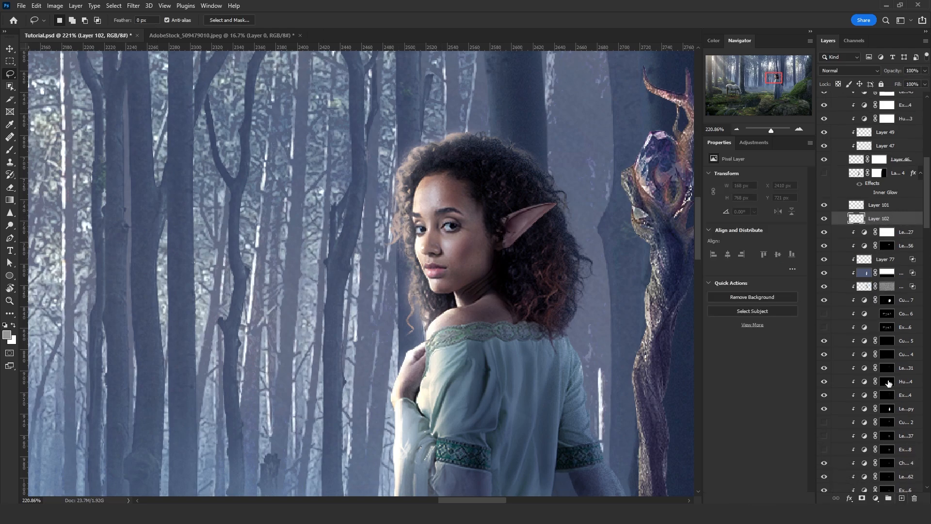
{"action": "scroll", "coordinate": [888, 383], "scroll_direction": "down", "scroll_amount": 6}
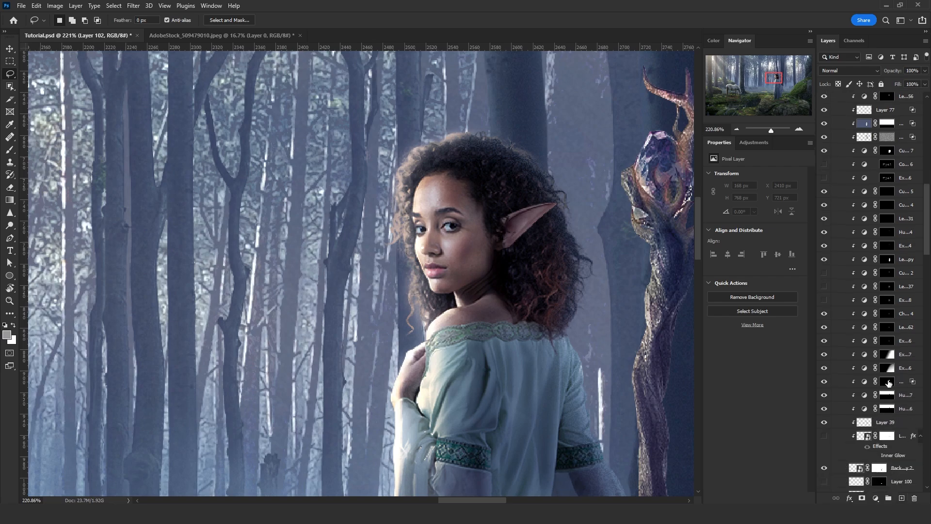
{"action": "left_click", "coordinate": [858, 469], "text": "ctrl"}
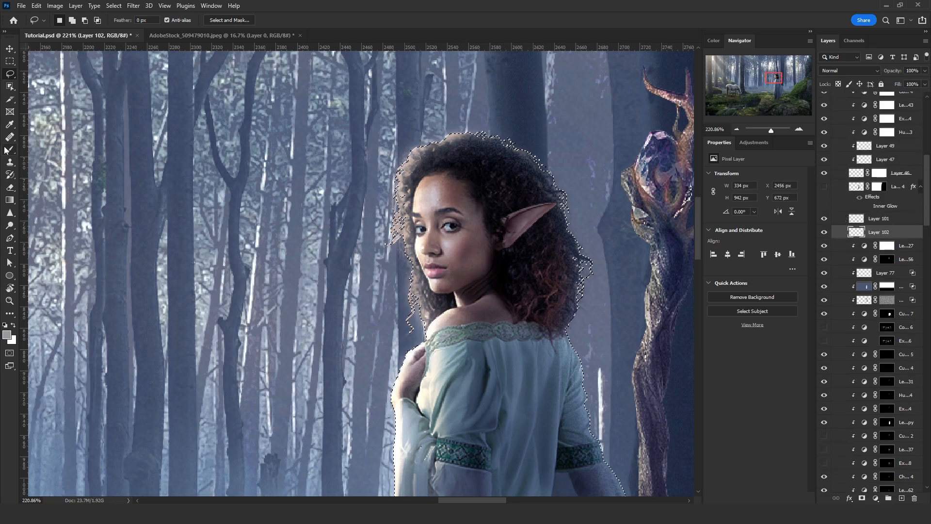
{"action": "key", "text": "b"}
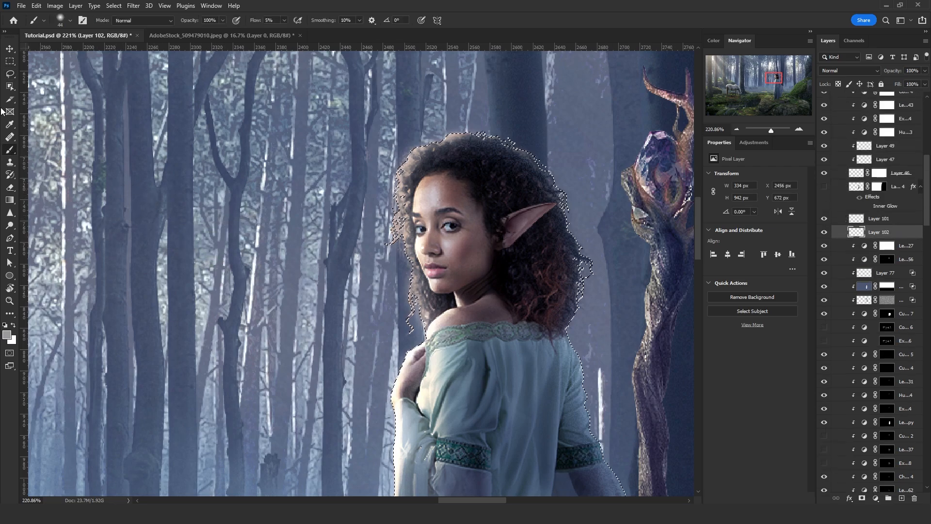
{"action": "key", "text": "l"}
{"action": "key", "text": "ctrl+d"}
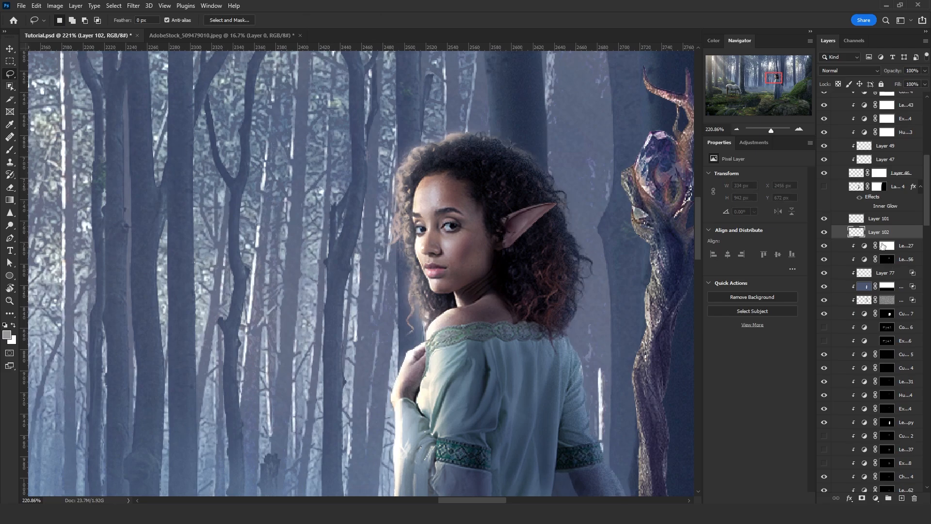
Clip the new layer to the model, sample a light skin tone and paint softly along the lit edge of her hair.
{"action": "scroll", "coordinate": [877, 238], "scroll_direction": "up", "scroll_amount": 4}
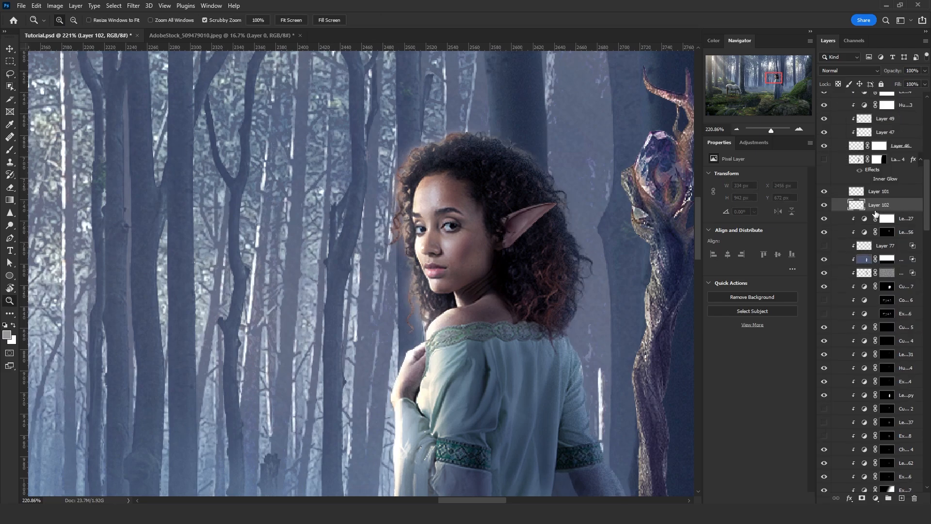
{"action": "left_click", "coordinate": [879, 211], "text": "alt"}
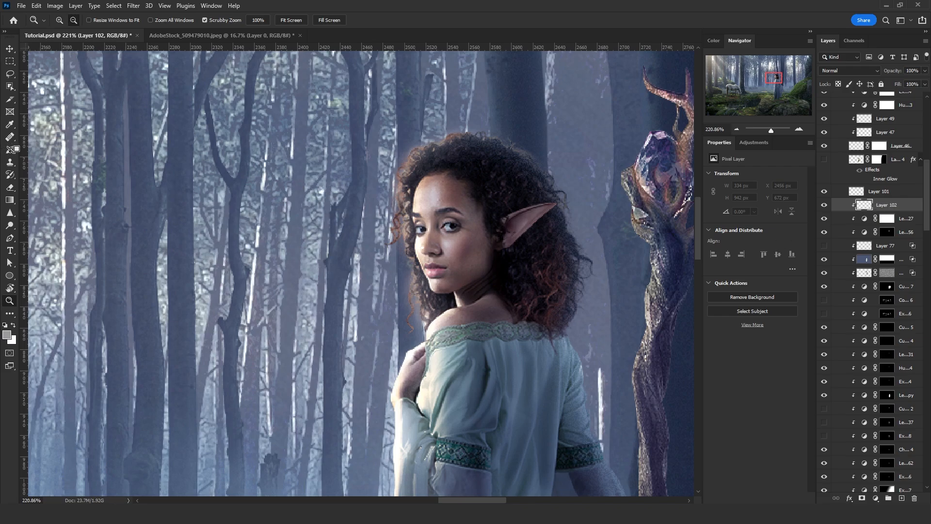
{"action": "left_click", "coordinate": [10, 149]}
{"action": "left_click_drag", "start_coordinate": [474, 363], "coordinate": [471, 363]}
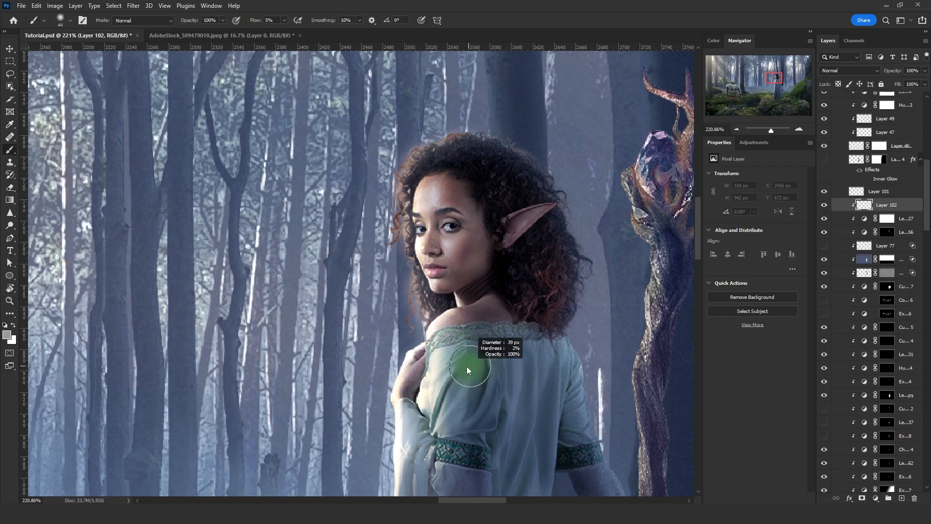
{"action": "left_click", "coordinate": [446, 312], "text": "alt"}
{"action": "mouse_move", "coordinate": [419, 302]}
{"action": "left_mouse_down"}
{"action": "mouse_move", "coordinate": [411, 330]}
{"action": "mouse_move", "coordinate": [412, 265]}
{"action": "mouse_move", "coordinate": [399, 246]}
{"action": "left_mouse_up"}
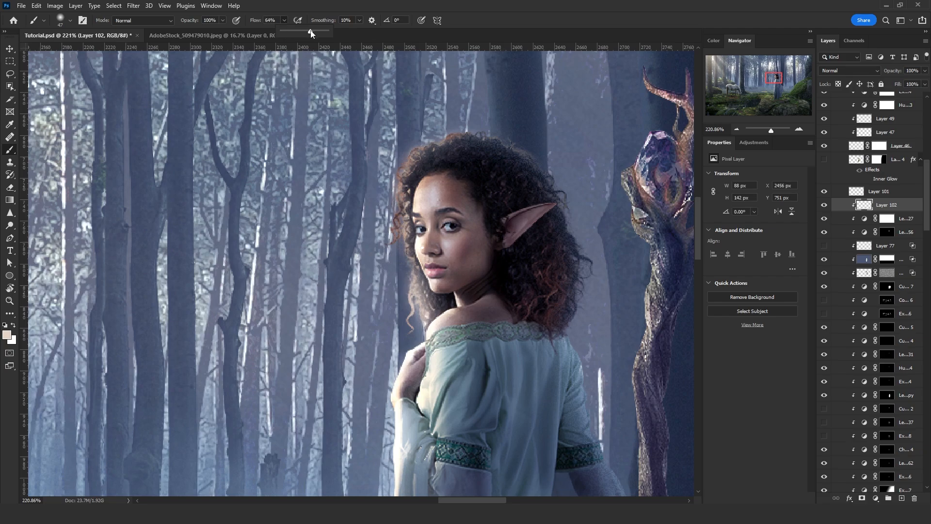
Raise the brush flow to 68% and paint a stronger light band from the lower curls up over the crown of the hair.
{"action": "left_click_drag", "start_coordinate": [311, 33], "coordinate": [313, 32]}
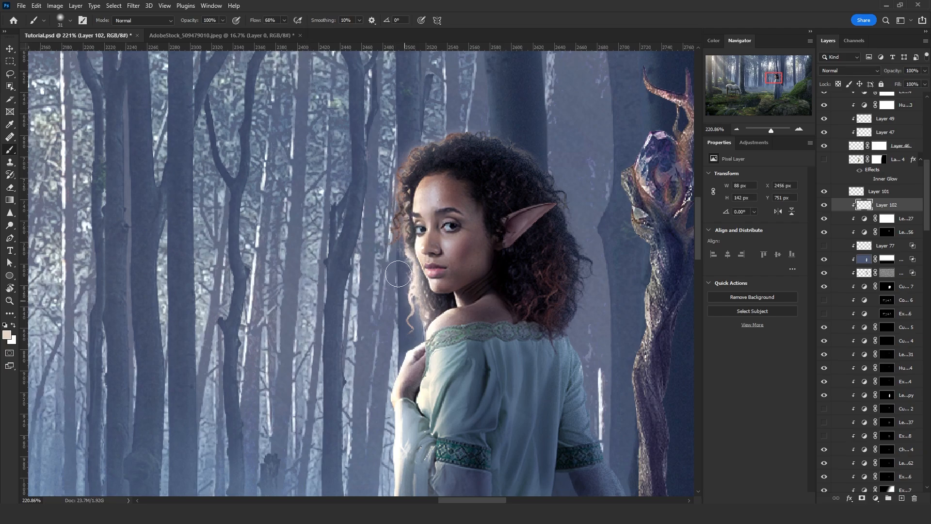
{"action": "right_click", "coordinate": [398, 274], "text": "alt"}
{"action": "mouse_move", "coordinate": [411, 319]}
{"action": "left_mouse_down"}
{"action": "mouse_move", "coordinate": [384, 219]}
{"action": "mouse_move", "coordinate": [391, 250]}
{"action": "mouse_move", "coordinate": [393, 162]}
{"action": "mouse_move", "coordinate": [402, 145]}
{"action": "mouse_move", "coordinate": [468, 116]}
{"action": "mouse_move", "coordinate": [457, 118]}
{"action": "mouse_move", "coordinate": [498, 112]}
{"action": "left_mouse_up"}
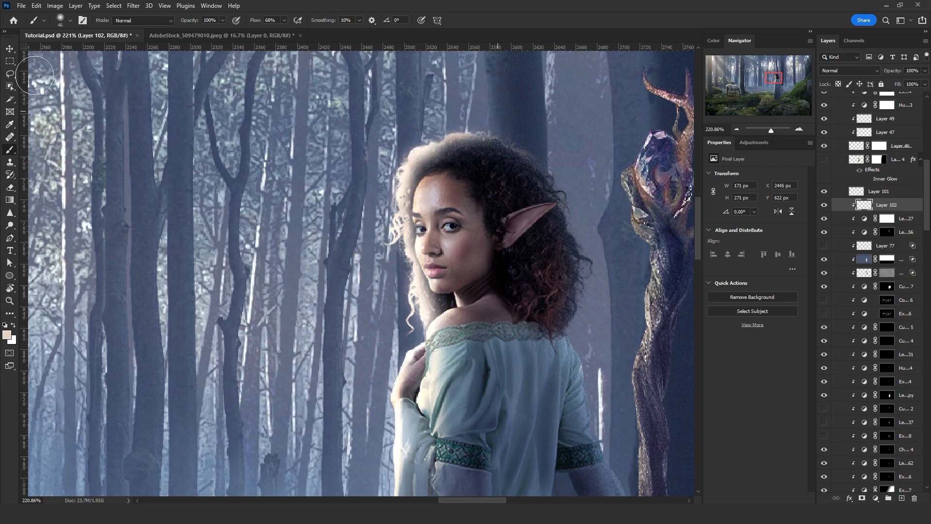
Load the outline of the model's base layer as a selection.
{"action": "left_click", "coordinate": [7, 73]}
{"action": "scroll", "coordinate": [895, 399], "scroll_direction": "down", "scroll_amount": 5}
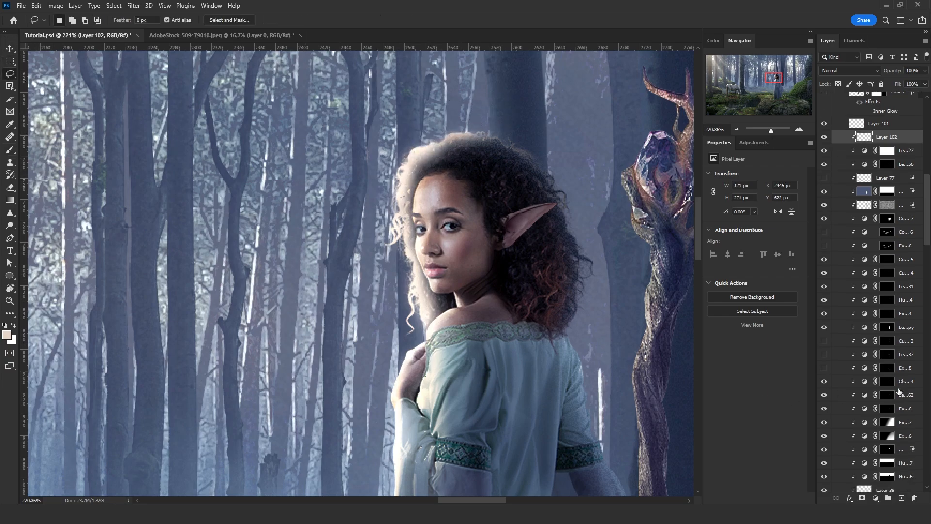
{"action": "left_click", "coordinate": [861, 428], "text": "ctrl"}
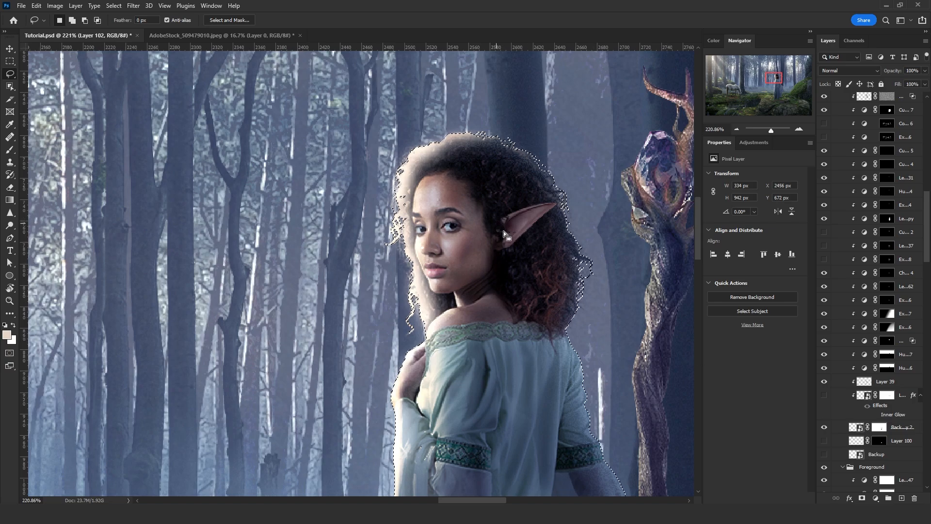
Subtract the dress and the shaded side of the head with the Lasso, leaving only the lit side of the hair and face selected.
{"action": "scroll", "coordinate": [491, 229], "scroll_direction": "down", "scroll_amount": 1}
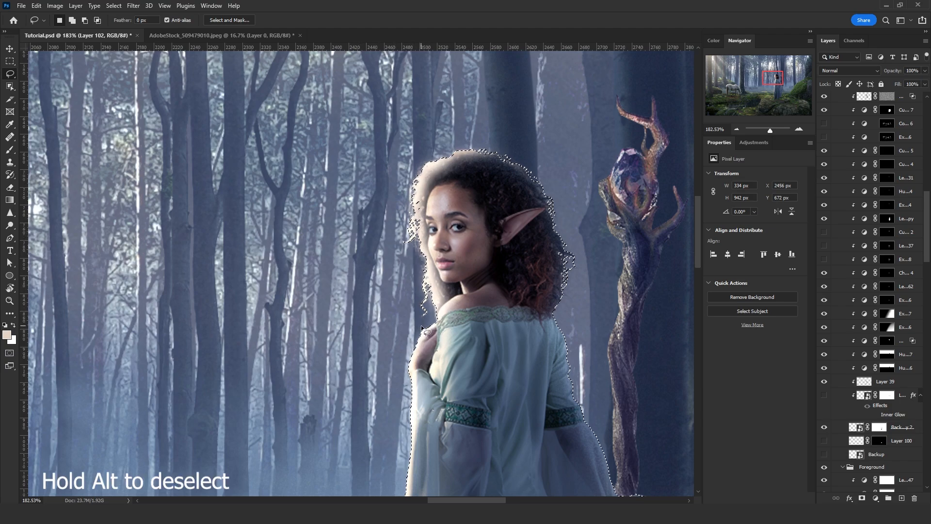
{"action": "mouse_move", "coordinate": [610, 339]}
{"action": "left_mouse_down"}
{"action": "mouse_move", "coordinate": [342, 378]}
{"action": "mouse_move", "coordinate": [443, 350]}
{"action": "left_mouse_up"}
{"action": "scroll", "coordinate": [457, 347], "scroll_direction": "down", "scroll_amount": 3}
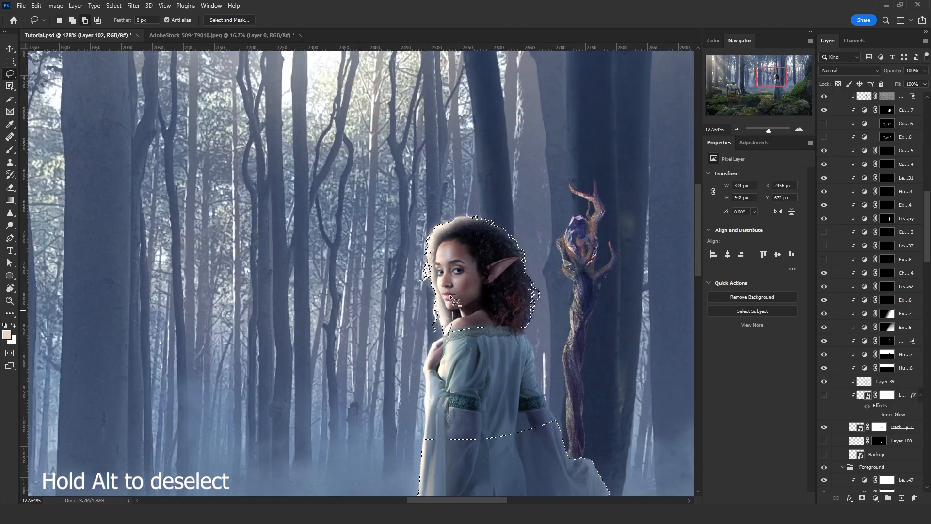
{"action": "mouse_move", "coordinate": [454, 301]}
{"action": "left_mouse_down"}
{"action": "mouse_move", "coordinate": [450, 187]}
{"action": "mouse_move", "coordinate": [503, 357]}
{"action": "mouse_move", "coordinate": [453, 333]}
{"action": "left_mouse_up"}
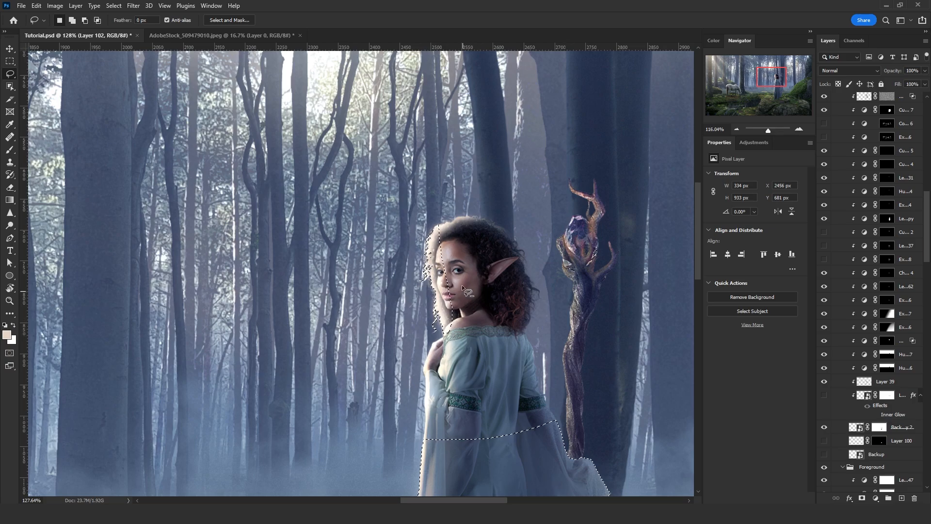
{"action": "scroll", "coordinate": [462, 284], "scroll_direction": "down", "scroll_amount": 5}
{"action": "mouse_move", "coordinate": [432, 328]}
{"action": "left_mouse_down"}
{"action": "mouse_move", "coordinate": [563, 347]}
{"action": "mouse_move", "coordinate": [371, 434]}
{"action": "mouse_move", "coordinate": [413, 339]}
{"action": "left_mouse_up"}
{"action": "scroll", "coordinate": [464, 284], "scroll_direction": "up", "scroll_amount": 6}
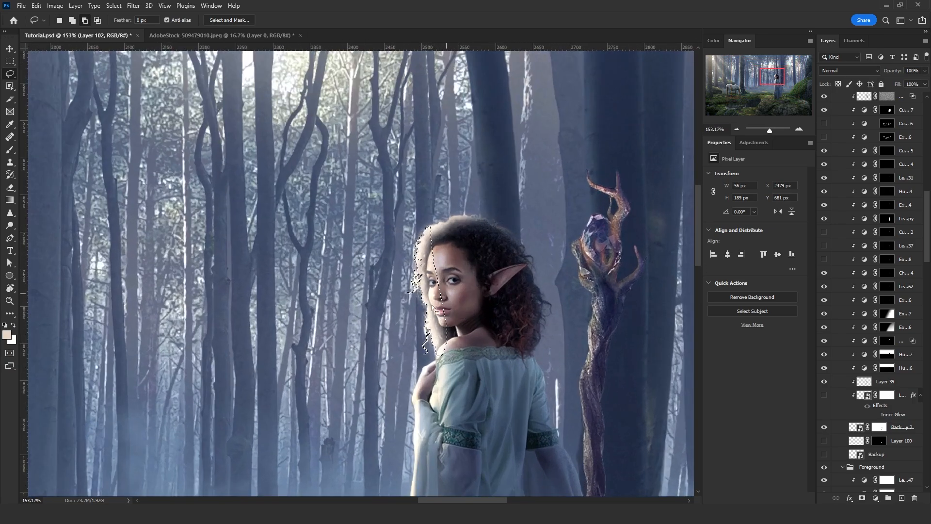
Examine the painted hair light up close and in the whole scene, toggling Layer 102's visibility to compare before and after.
{"action": "scroll", "coordinate": [433, 298], "scroll_direction": "up", "scroll_amount": 2}
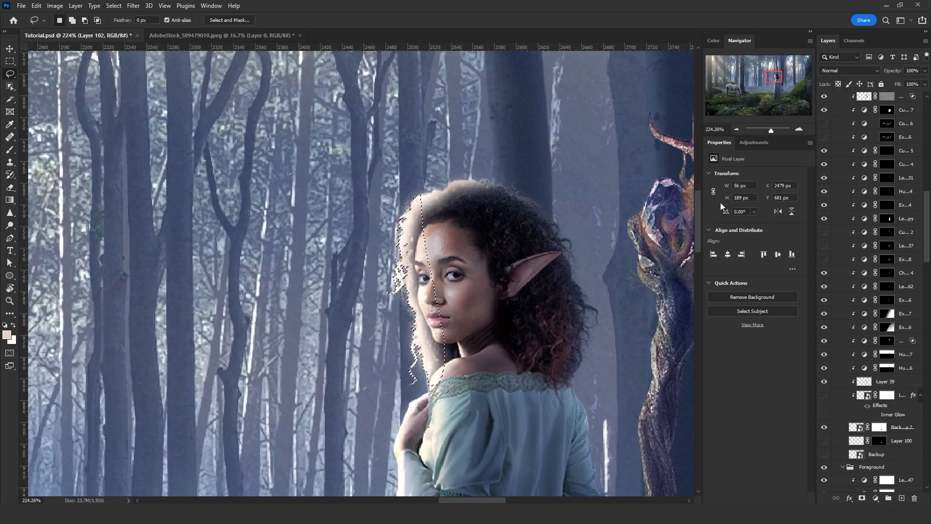
{"action": "scroll", "coordinate": [856, 181], "scroll_direction": "up", "scroll_amount": 1}
{"action": "scroll", "coordinate": [856, 180], "scroll_direction": "up", "scroll_amount": 2}
{"action": "scroll", "coordinate": [491, 207], "scroll_direction": "down", "scroll_amount": 8}
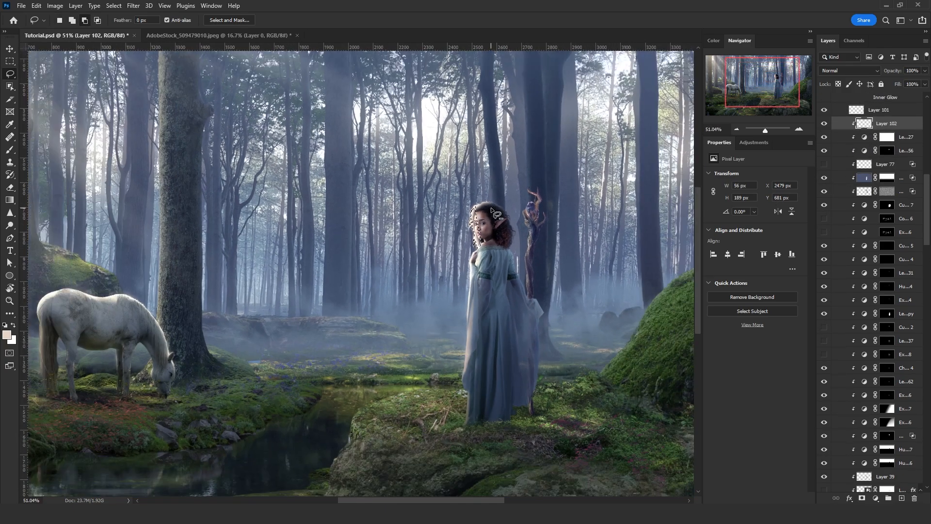
{"action": "scroll", "coordinate": [490, 207], "scroll_direction": "up", "scroll_amount": 8}
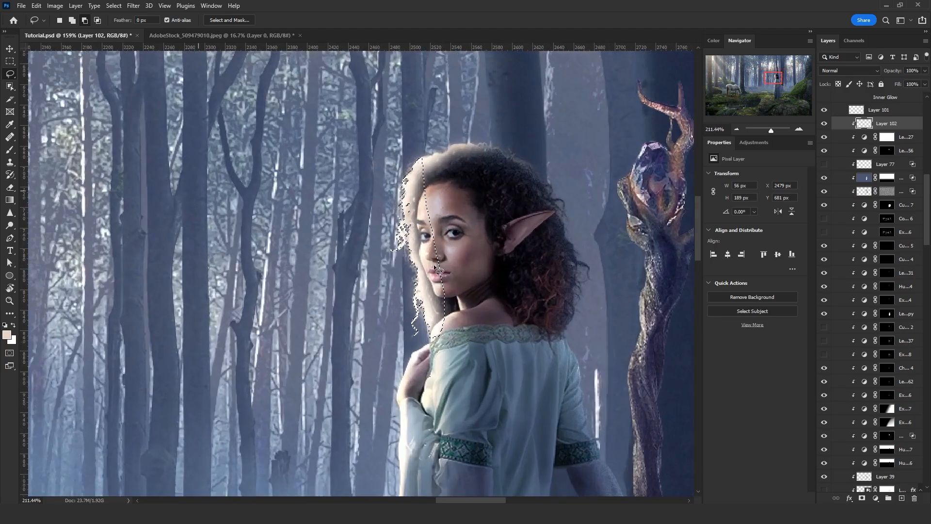
{"action": "scroll", "coordinate": [438, 269], "scroll_direction": "up", "scroll_amount": 1}
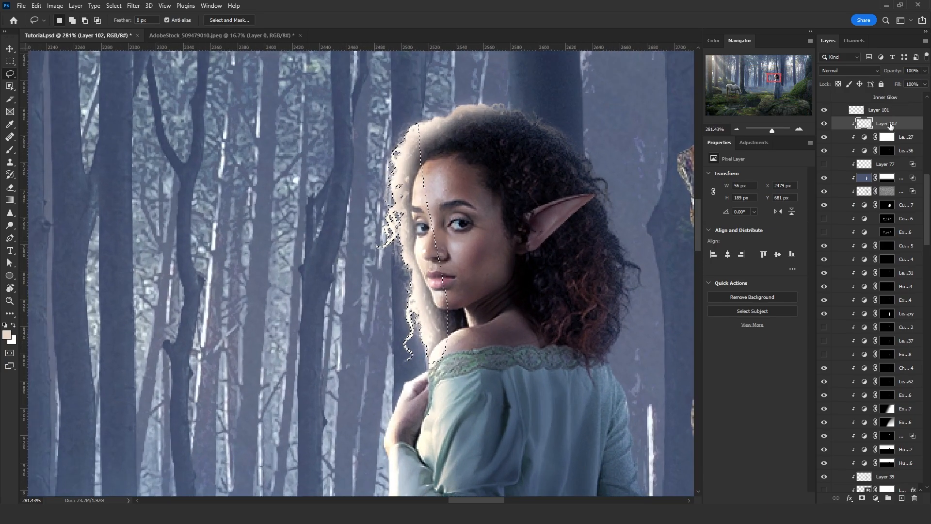
{"action": "scroll", "coordinate": [878, 158], "scroll_direction": "up", "scroll_amount": 1}
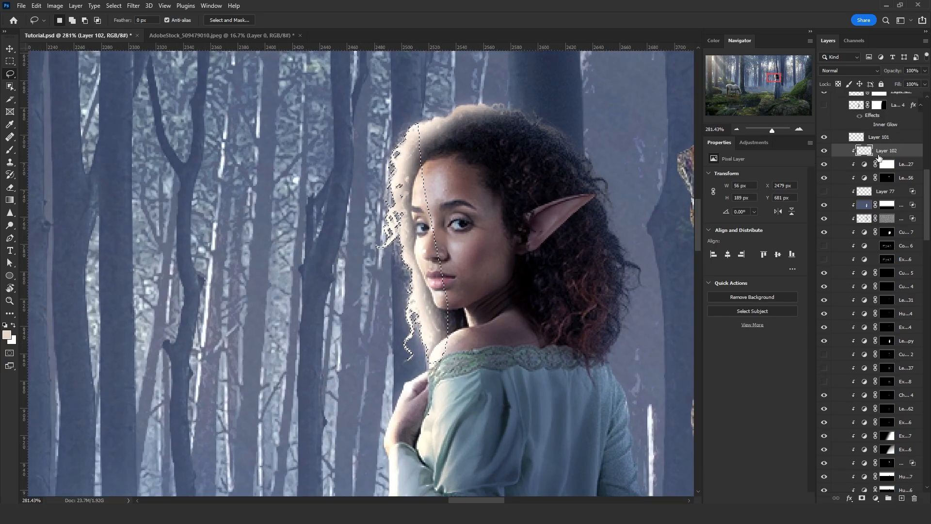
{"action": "left_click", "coordinate": [823, 151]}
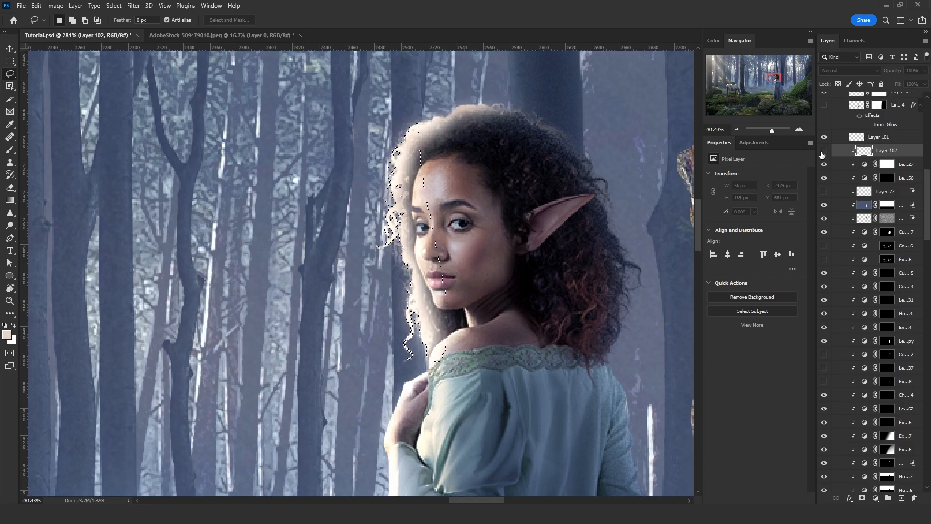
{"action": "left_click", "coordinate": [823, 152]}
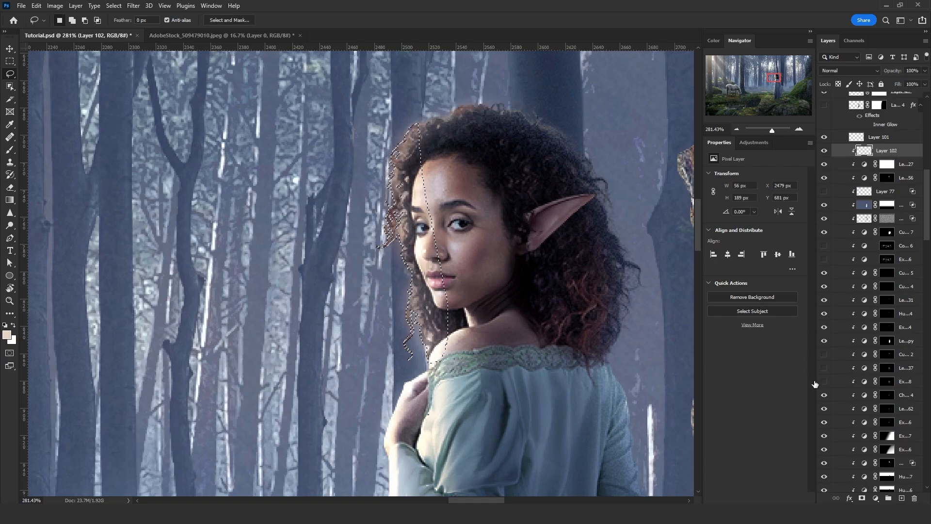
Undo the last change to the hair light, shift only the selection outline onto the background behind her, and mask that area out of Layer 102.
{"action": "key", "text": "ctrl+z"}
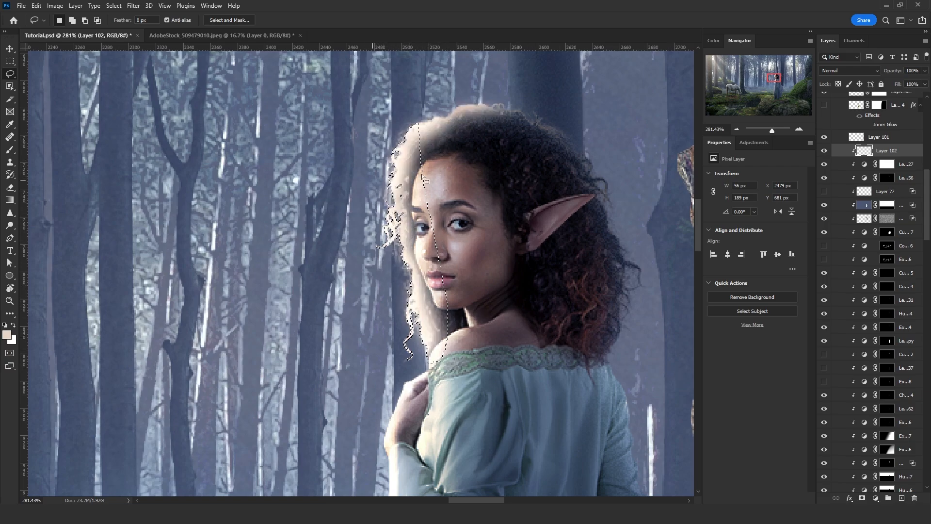
{"action": "right_click", "coordinate": [434, 217]}
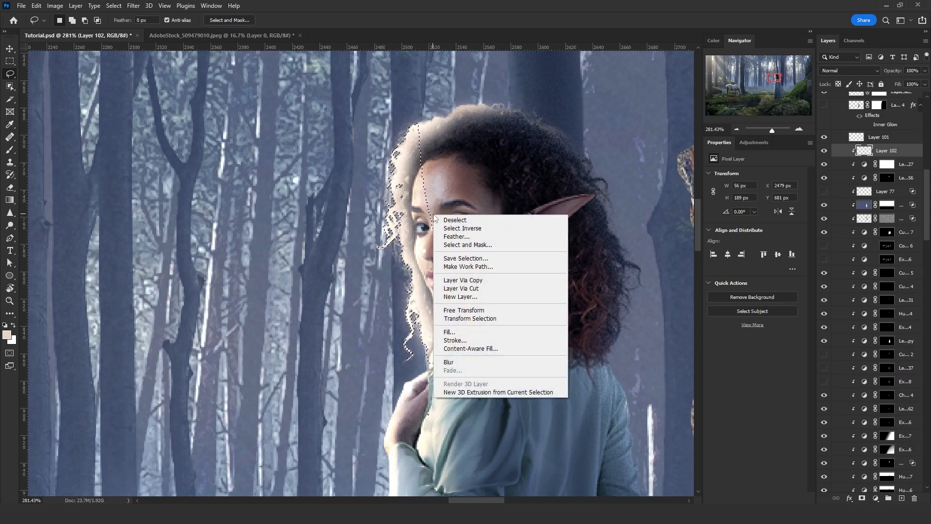
{"action": "left_click", "coordinate": [465, 318]}
{"action": "left_click_drag", "start_coordinate": [396, 185], "coordinate": [641, 209]}
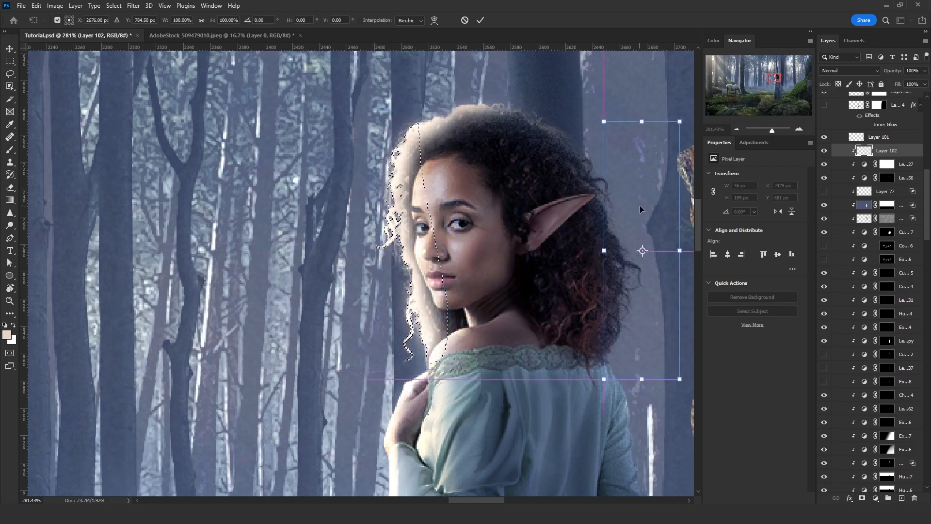
{"action": "key", "text": "Return"}
{"action": "left_click", "coordinate": [861, 498]}
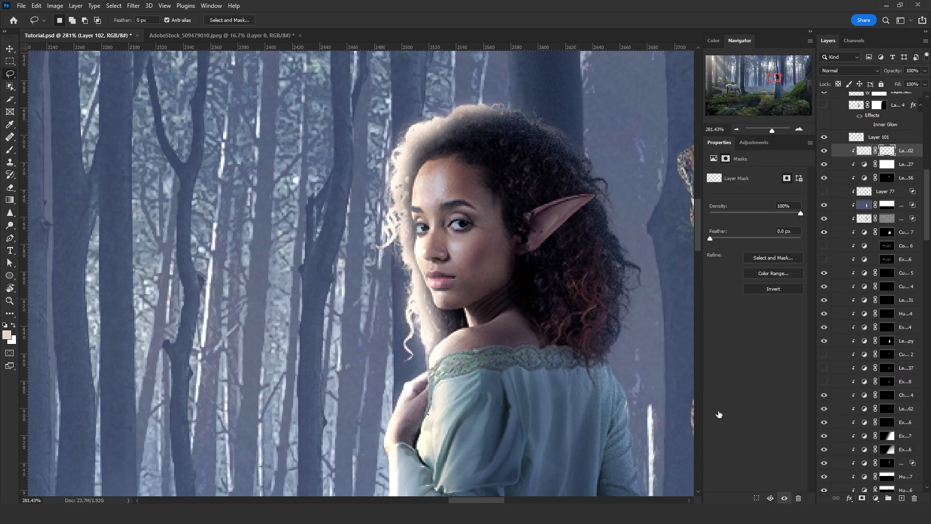
Invert Layer 102's mask, view the mask on its own, invert it back and return to the image.
{"action": "left_click", "coordinate": [885, 151]}
{"action": "key", "text": "ctrl+i"}
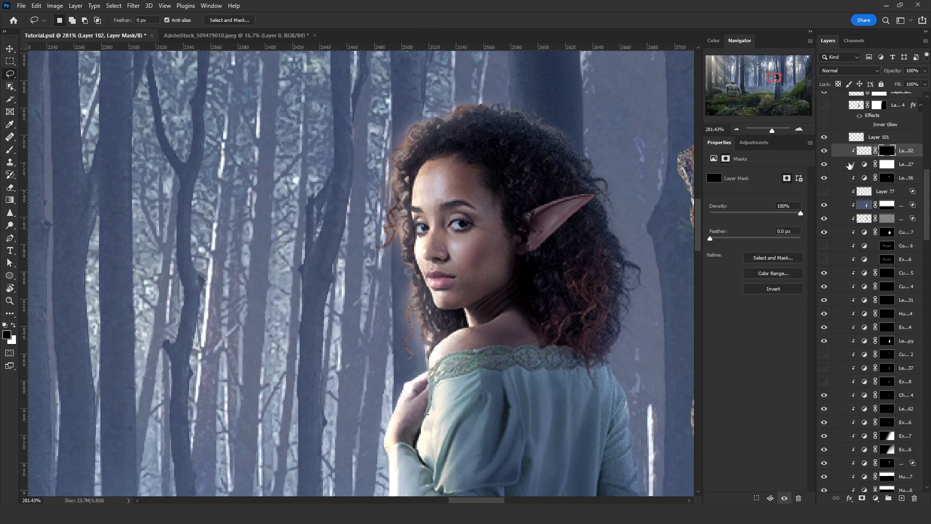
{"action": "left_click", "coordinate": [886, 151], "text": "alt"}
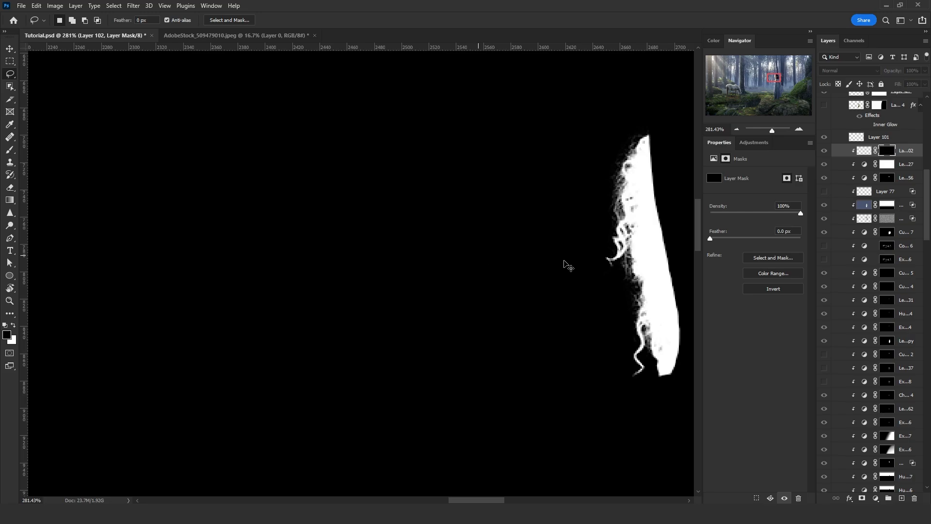
{"action": "key", "text": "ctrl+i"}
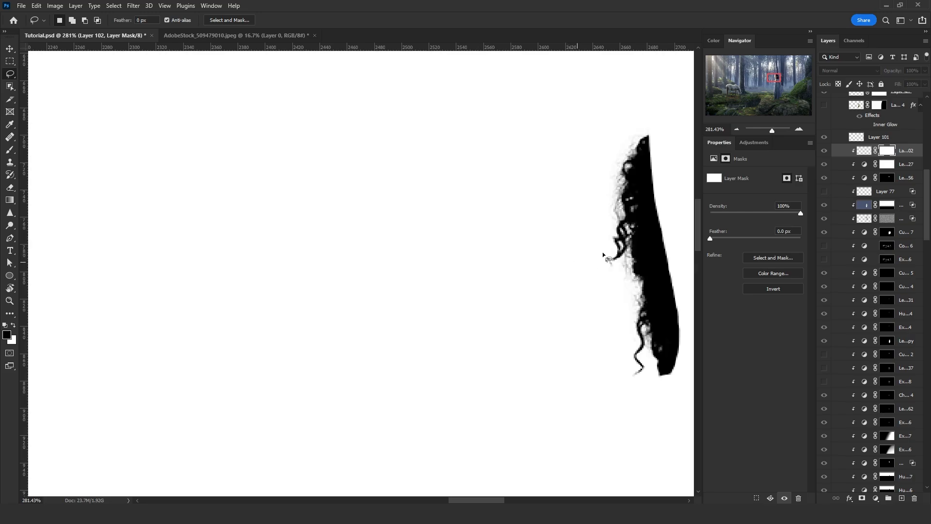
{"action": "left_click", "coordinate": [865, 151]}
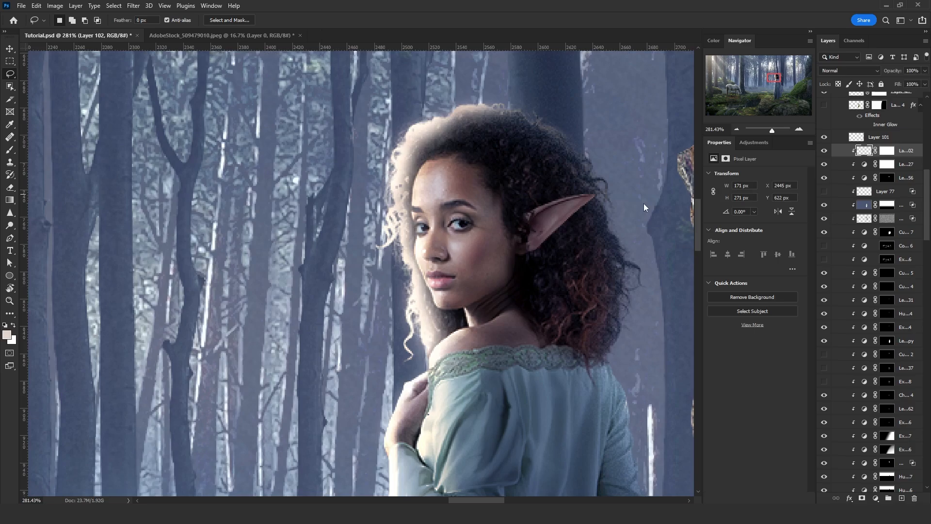
Load Layer 102's mask as a selection and invert it so only the hidden hair-shaped patch is selected.
{"action": "left_click", "coordinate": [887, 152], "text": "ctrl"}
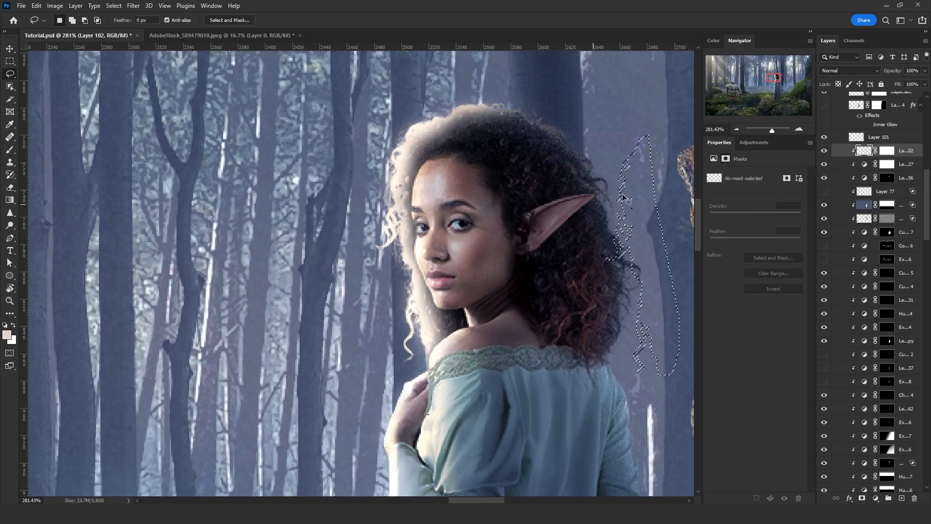
{"action": "scroll", "coordinate": [591, 222], "scroll_direction": "down", "scroll_amount": 2}
{"action": "scroll", "coordinate": [590, 220], "scroll_direction": "down", "scroll_amount": 4}
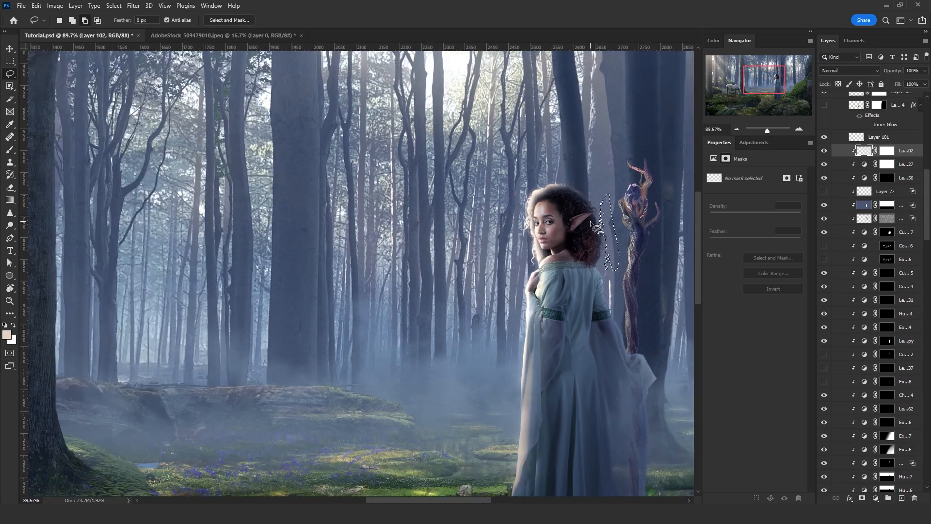
{"action": "scroll", "coordinate": [583, 208], "scroll_direction": "down", "scroll_amount": 1}
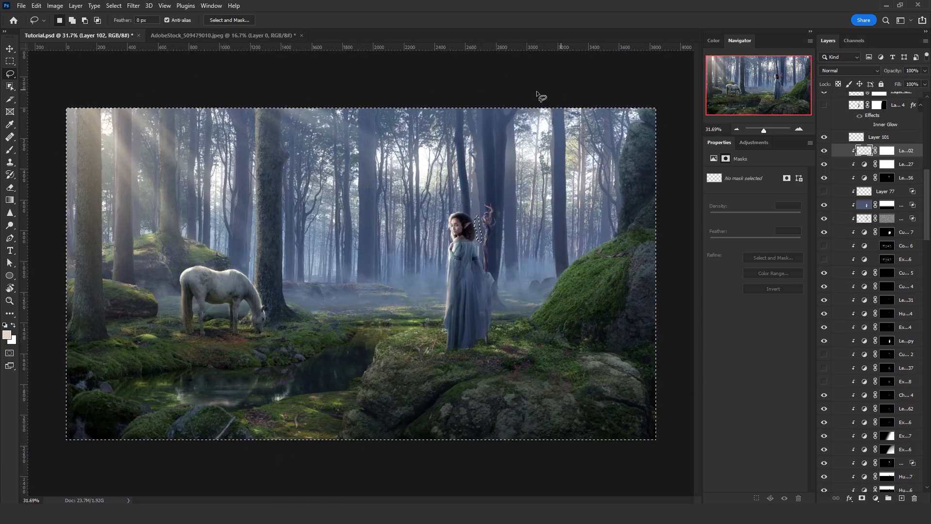
{"action": "right_click", "coordinate": [491, 183]}
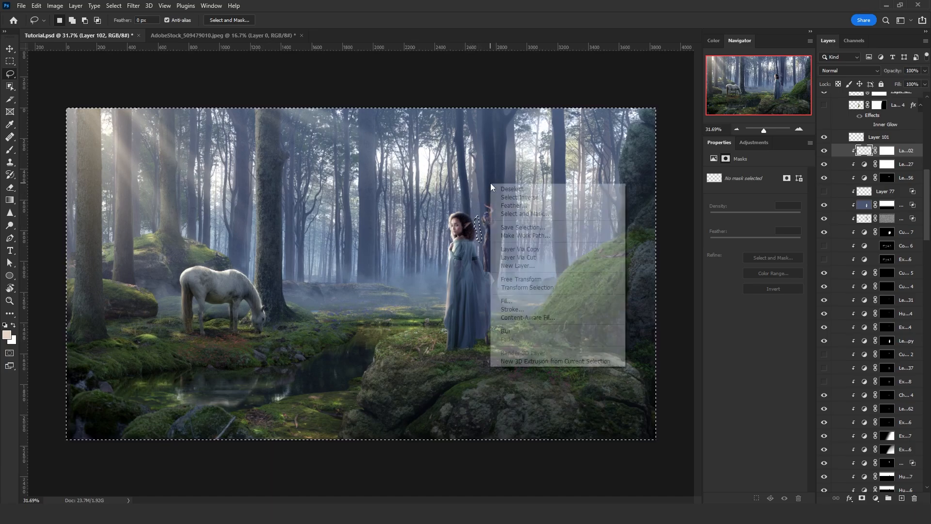
{"action": "left_click", "coordinate": [520, 198]}
{"action": "scroll", "coordinate": [470, 227], "scroll_direction": "up", "scroll_amount": 10}
{"action": "scroll", "coordinate": [465, 229], "scroll_direction": "up", "scroll_amount": 2}
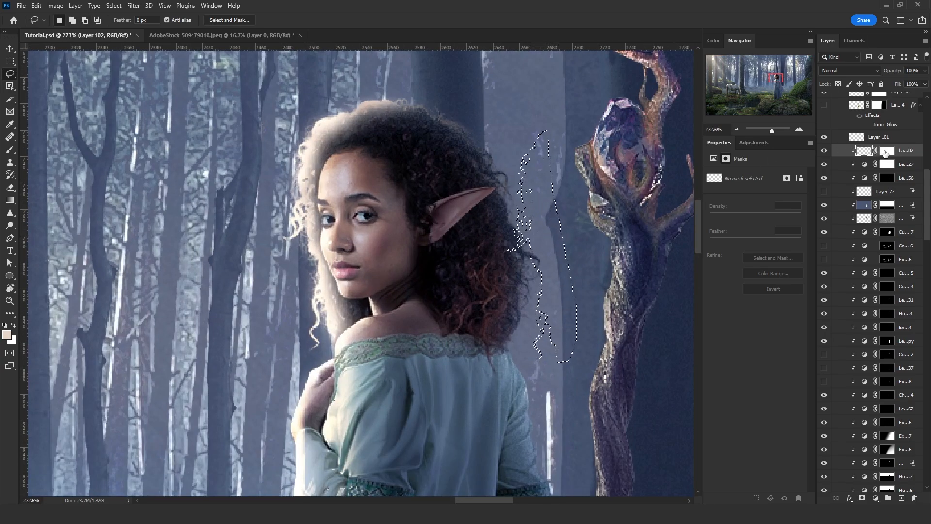
Move the selected patch of Layer 102's mask back over the lit side of her hair and face.
{"action": "left_click", "coordinate": [886, 154]}
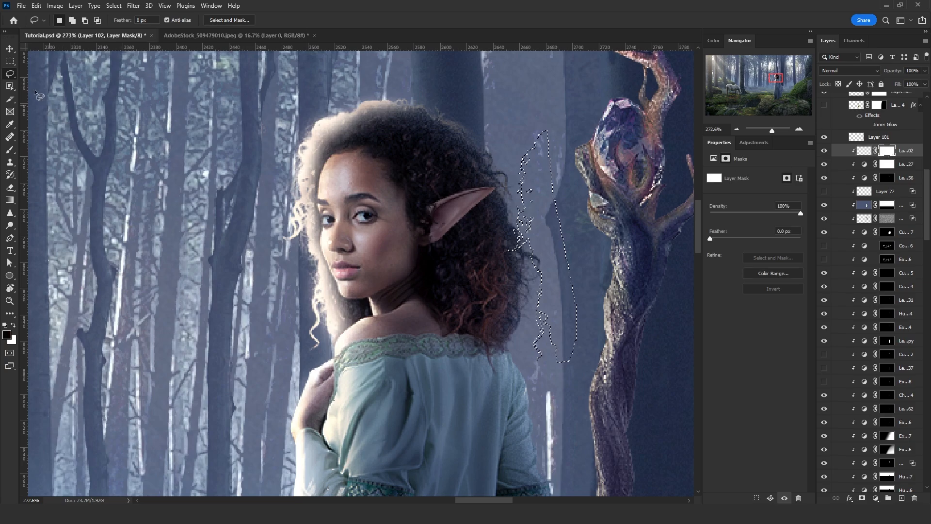
{"action": "left_click", "coordinate": [10, 50]}
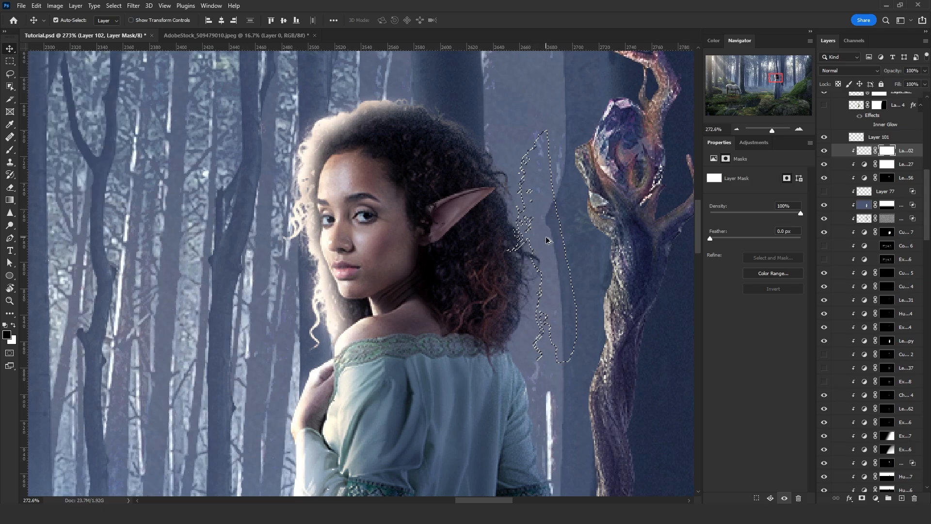
{"action": "left_click_drag", "start_coordinate": [547, 239], "coordinate": [330, 238]}
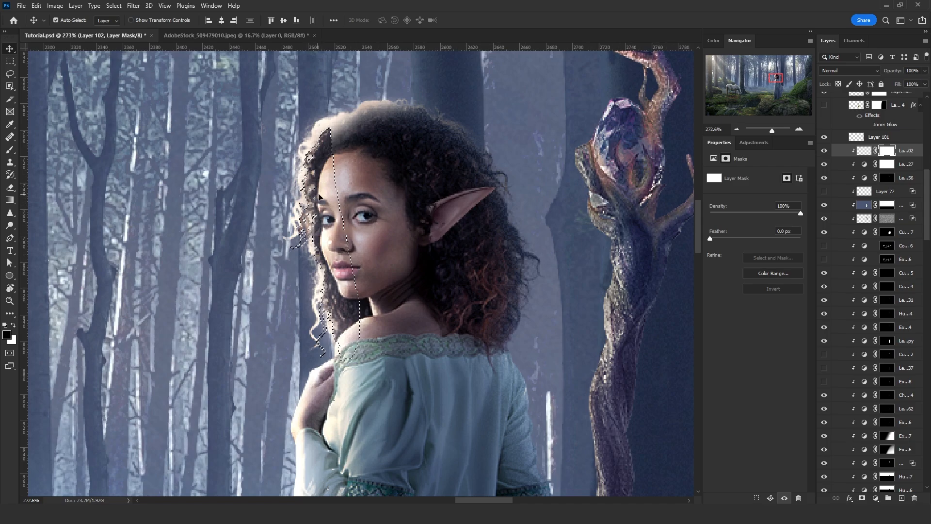
Warp the moved mask patch so its upper part follows the lit hair outline and spreads toward the forehead, and apply the transform.
{"action": "key", "text": "ctrl"}
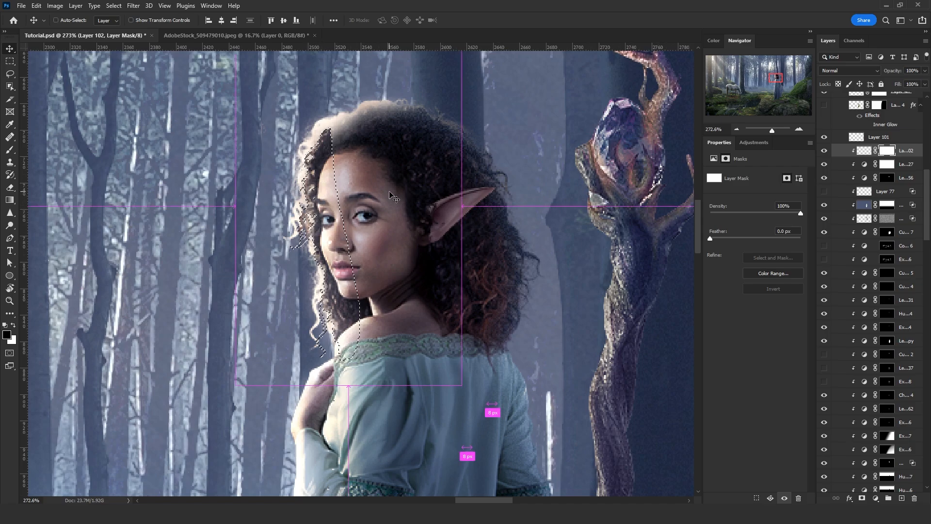
{"action": "key", "text": "ctrl+t"}
{"action": "right_click", "coordinate": [330, 163]}
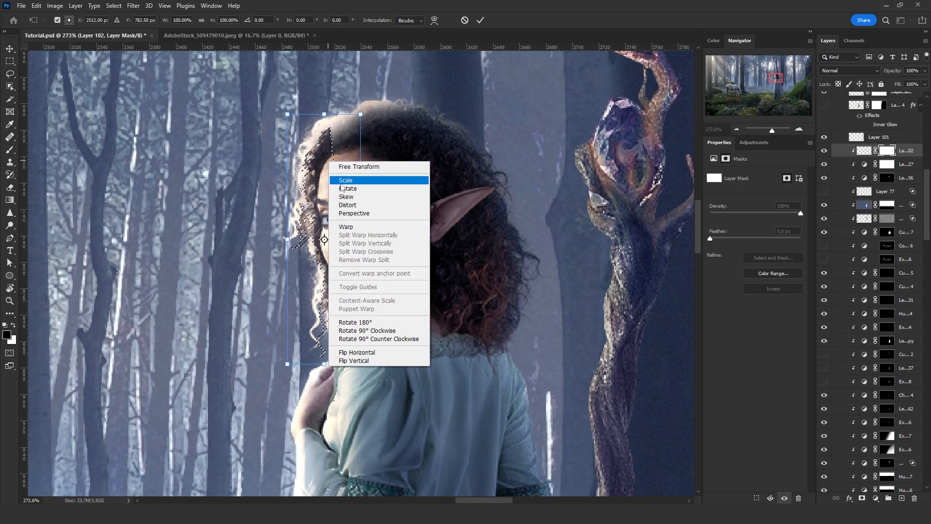
{"action": "left_click", "coordinate": [346, 226]}
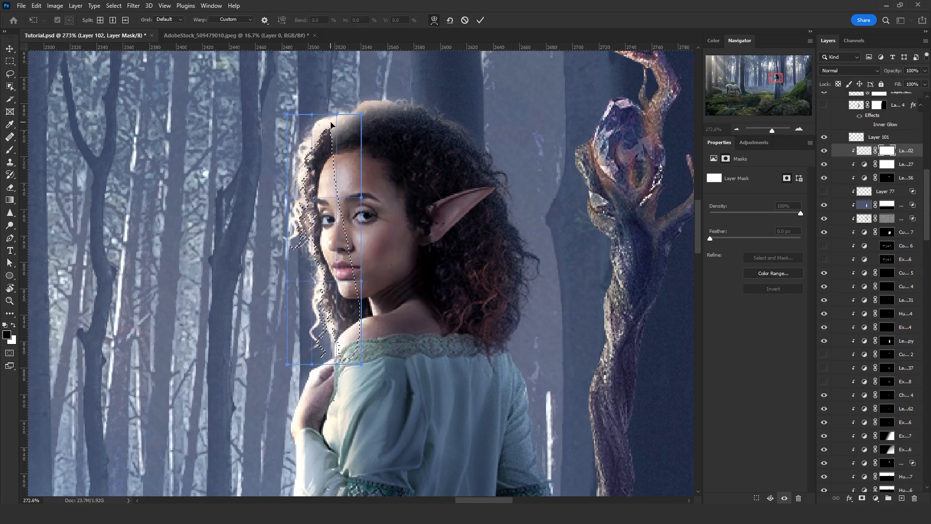
{"action": "left_click_drag", "start_coordinate": [344, 122], "coordinate": [358, 121]}
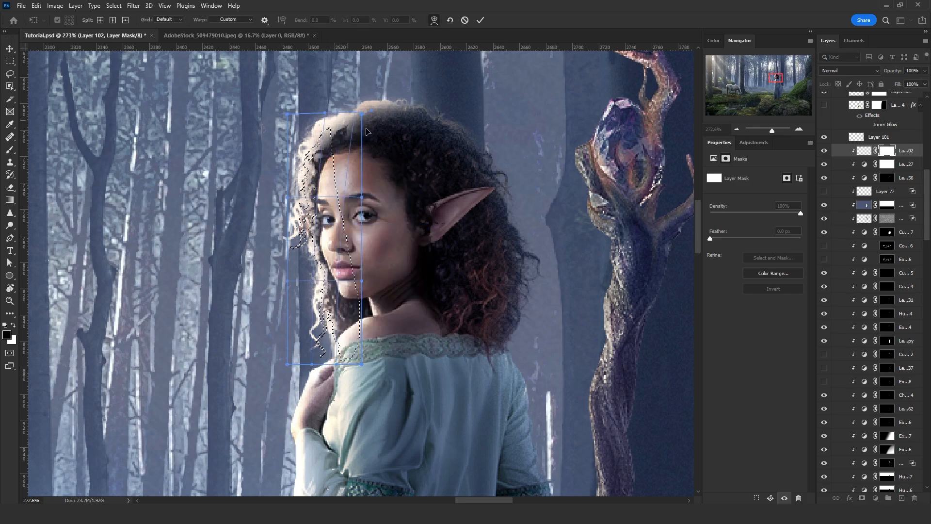
{"action": "left_click_drag", "start_coordinate": [361, 145], "coordinate": [351, 148]}
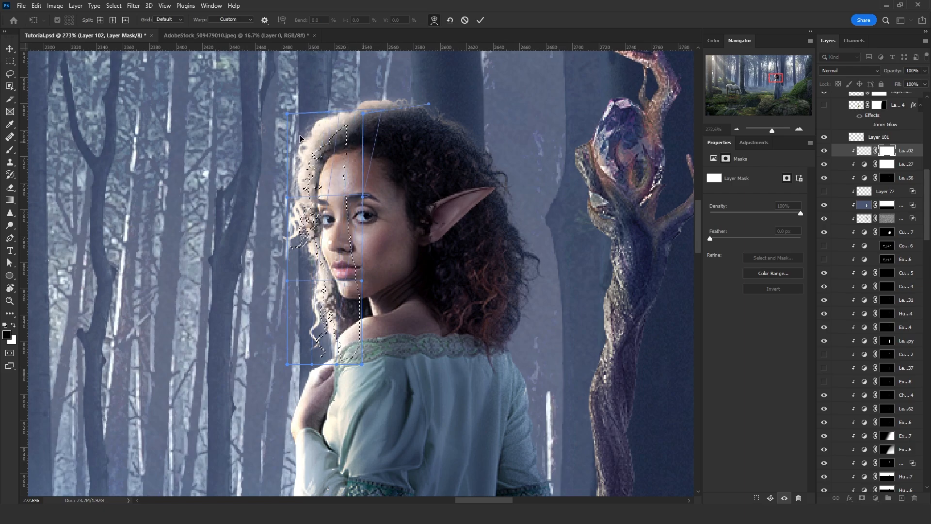
{"action": "left_click_drag", "start_coordinate": [298, 139], "coordinate": [297, 139]}
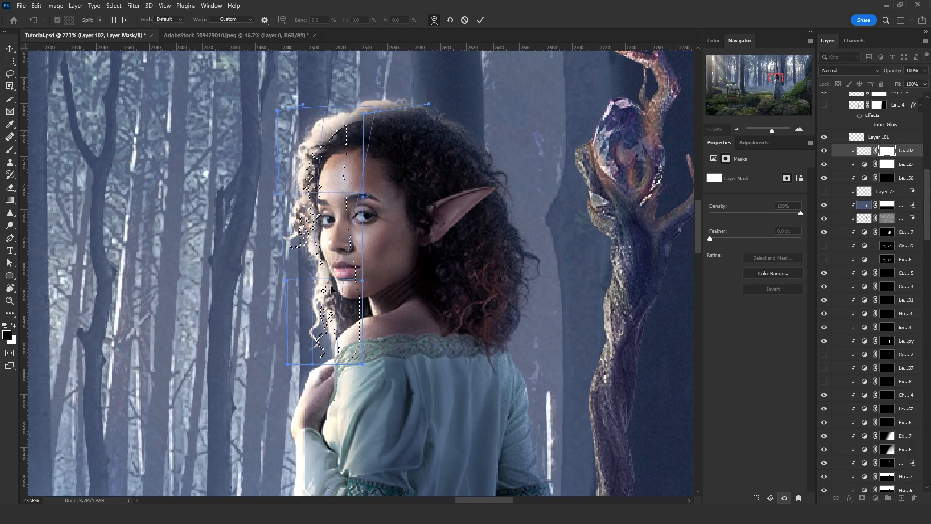
{"action": "left_click_drag", "start_coordinate": [331, 289], "coordinate": [328, 286]}
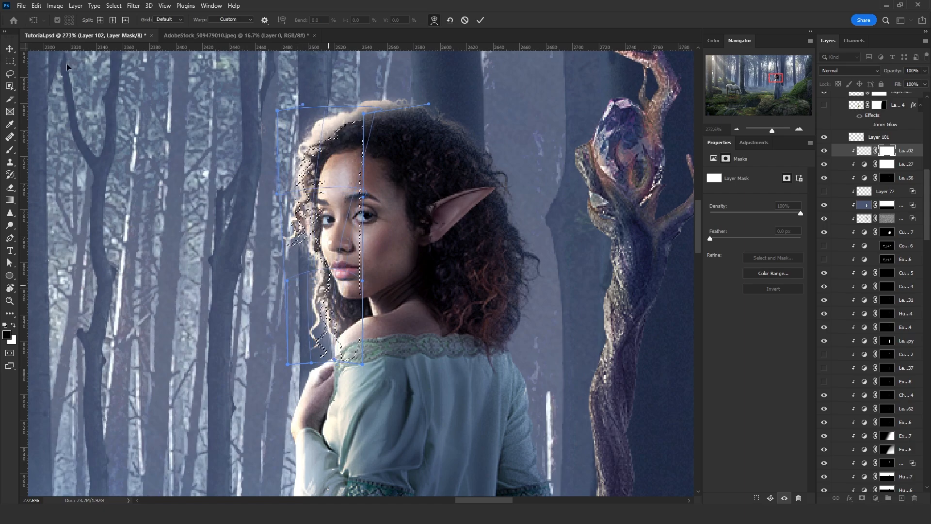
{"action": "left_click", "coordinate": [10, 49]}
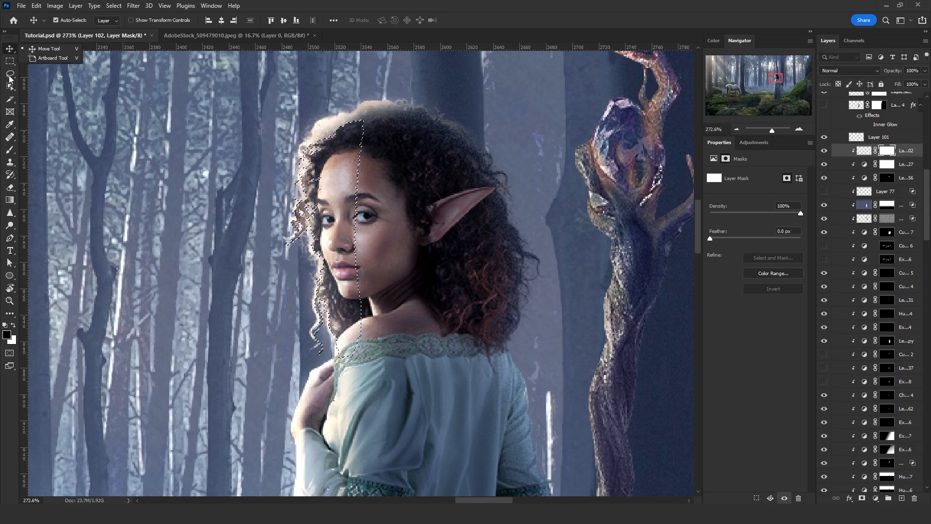
Soften the selected part of Layer 102's mask with Levels, raising the output black level to 93, and deselect.
{"action": "left_click", "coordinate": [10, 76]}
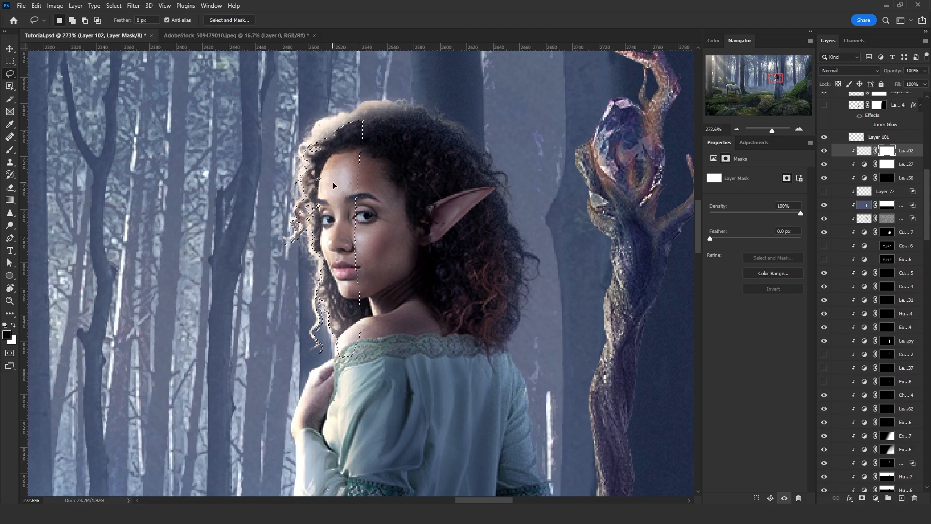
{"action": "key", "text": "ctrl+l"}
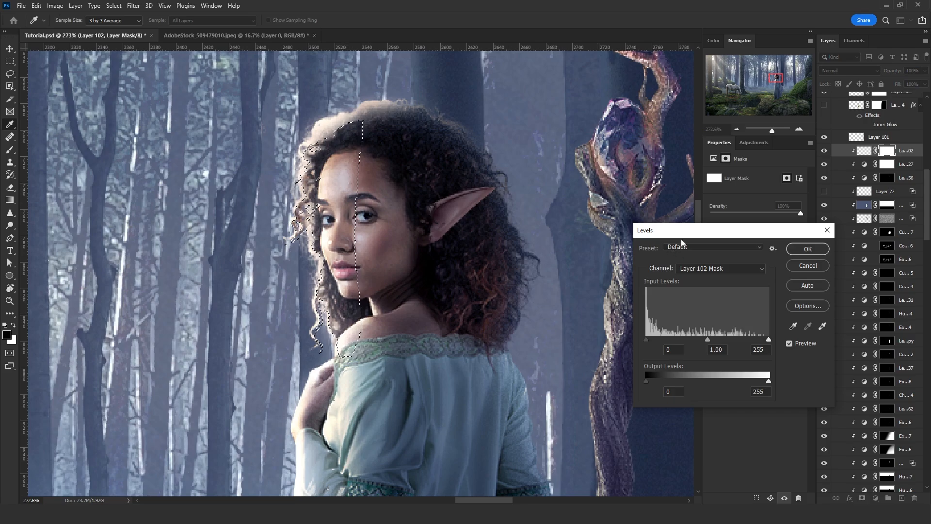
{"action": "left_click_drag", "start_coordinate": [681, 237], "coordinate": [603, 178]}
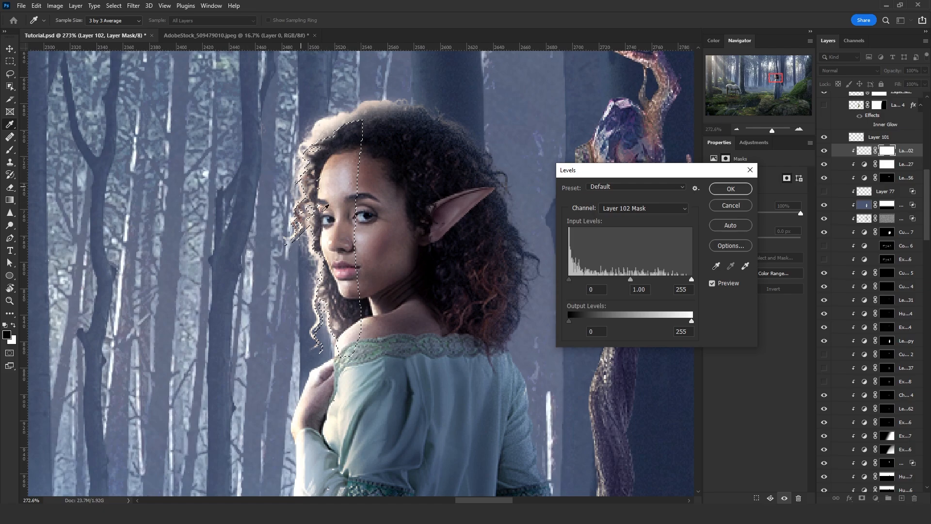
{"action": "left_click_drag", "start_coordinate": [569, 321], "coordinate": [613, 321]}
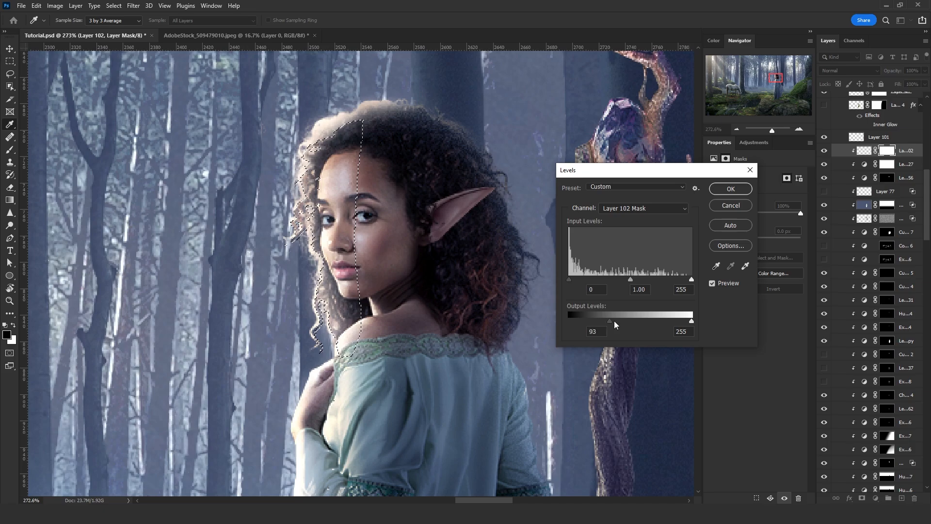
{"action": "left_click", "coordinate": [730, 188]}
{"action": "key", "text": "l"}
{"action": "key", "text": "ctrl+d"}
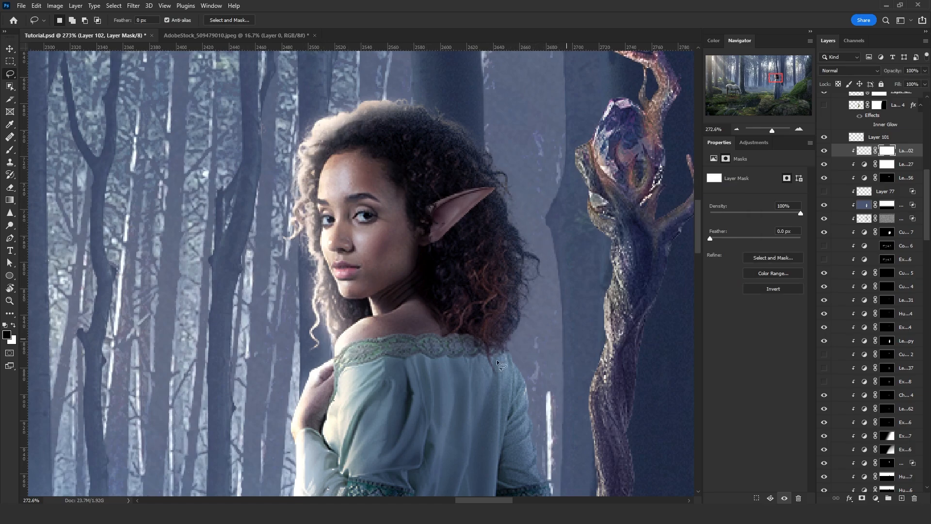
Load the model's base layer outline as a selection again.
{"action": "scroll", "coordinate": [886, 376], "scroll_direction": "down", "scroll_amount": 10}
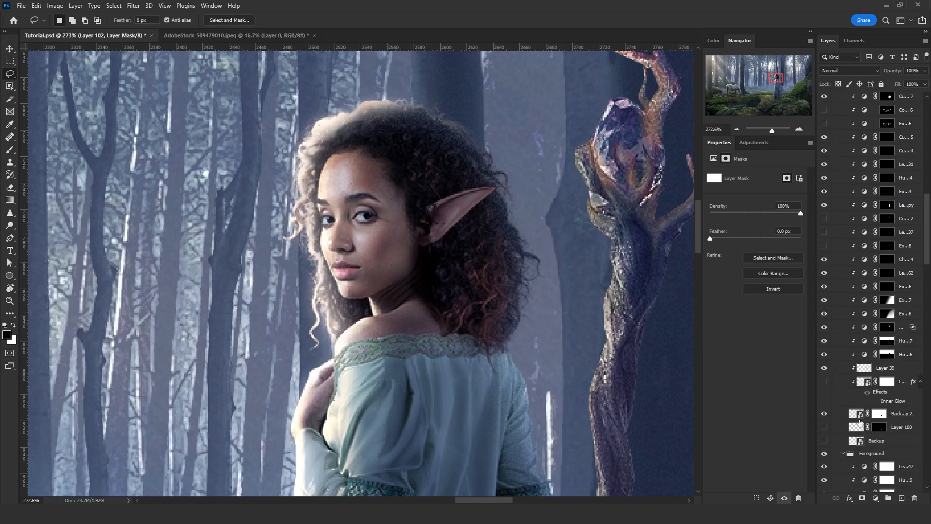
{"action": "left_click", "coordinate": [858, 416], "text": "ctrl"}
{"action": "scroll", "coordinate": [457, 238], "scroll_direction": "down", "scroll_amount": 3}
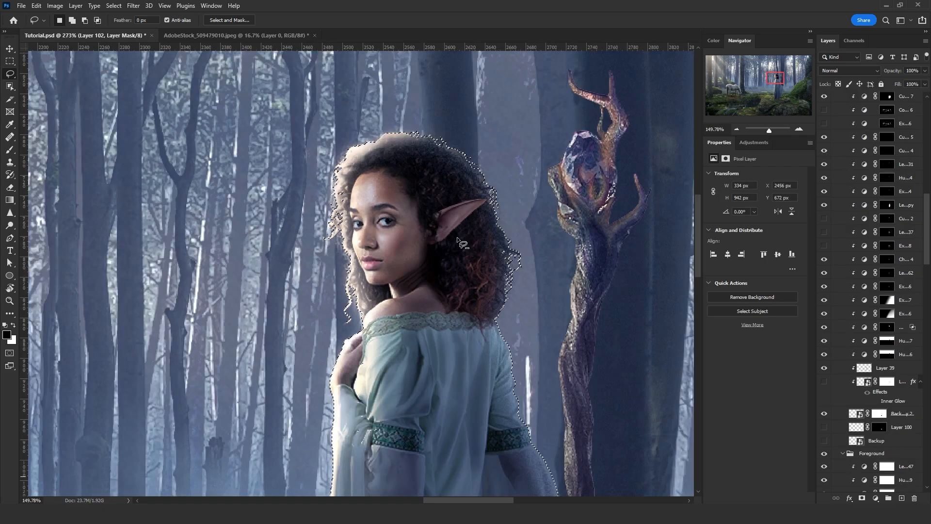
{"action": "scroll", "coordinate": [457, 239], "scroll_direction": "down", "scroll_amount": 4}
Subtract the face, front hair and whole dress with the Lasso, leaving only the back edge of the curls below the ear selected.
{"action": "mouse_move", "coordinate": [490, 286]}
{"action": "left_mouse_down"}
{"action": "mouse_move", "coordinate": [460, 229]}
{"action": "mouse_move", "coordinate": [499, 180]}
{"action": "mouse_move", "coordinate": [422, 371]}
{"action": "mouse_move", "coordinate": [456, 373]}
{"action": "left_mouse_up"}
{"action": "scroll", "coordinate": [474, 304], "scroll_direction": "down", "scroll_amount": 3}
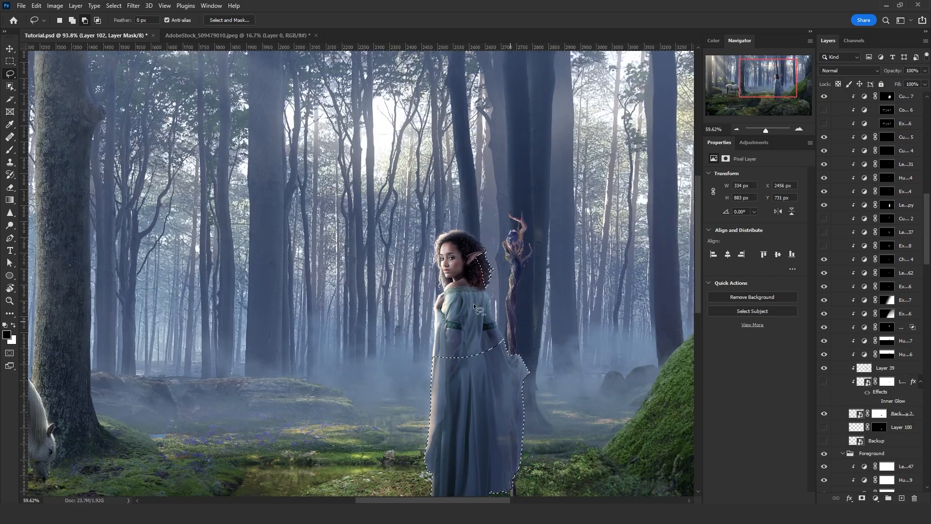
{"action": "mouse_move", "coordinate": [473, 303]}
{"action": "left_mouse_down"}
{"action": "mouse_move", "coordinate": [336, 408]}
{"action": "mouse_move", "coordinate": [426, 333]}
{"action": "left_mouse_up"}
{"action": "scroll", "coordinate": [426, 333], "scroll_direction": "down", "scroll_amount": 2}
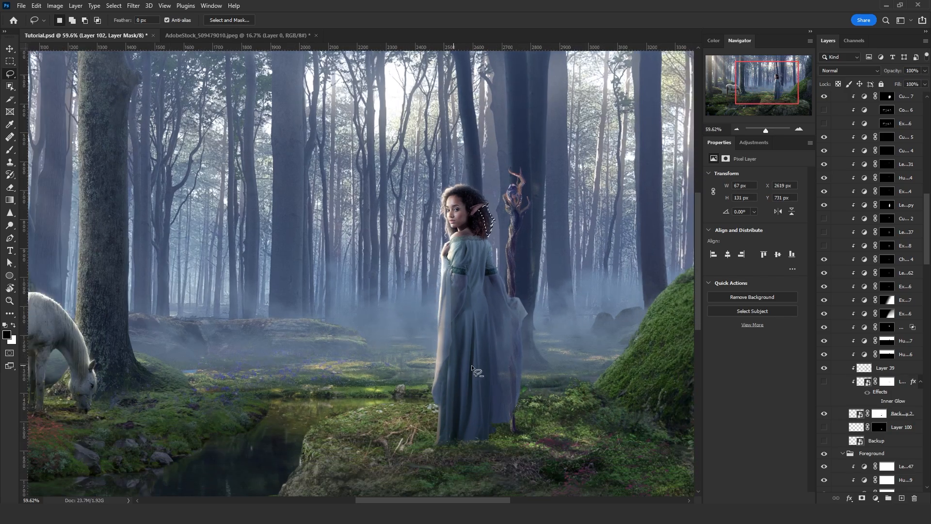
{"action": "mouse_move", "coordinate": [471, 365]}
{"action": "left_mouse_down"}
{"action": "mouse_move", "coordinate": [413, 410]}
{"action": "mouse_move", "coordinate": [420, 383]}
{"action": "left_mouse_up"}
{"action": "scroll", "coordinate": [513, 206], "scroll_direction": "up", "scroll_amount": 3}
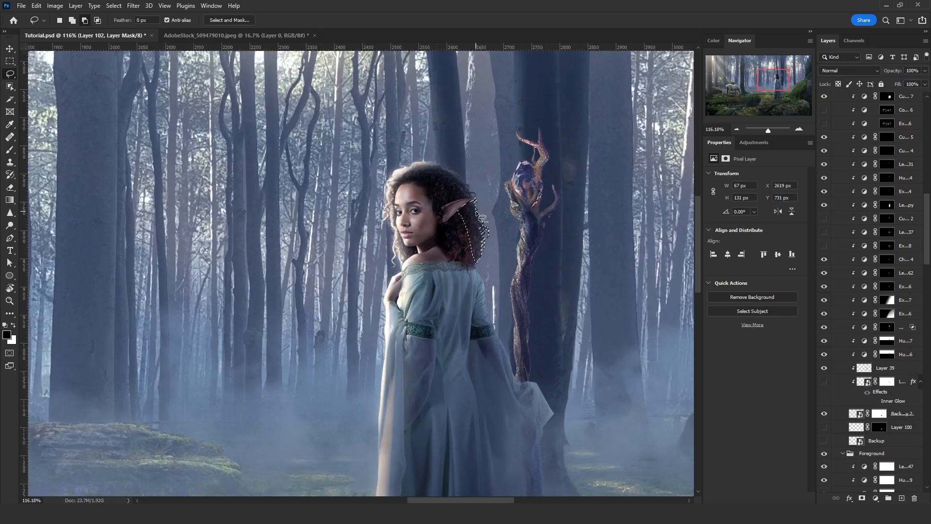
{"action": "scroll", "coordinate": [475, 210], "scroll_direction": "up", "scroll_amount": 5}
{"action": "scroll", "coordinate": [864, 236], "scroll_direction": "up", "scroll_amount": 2}
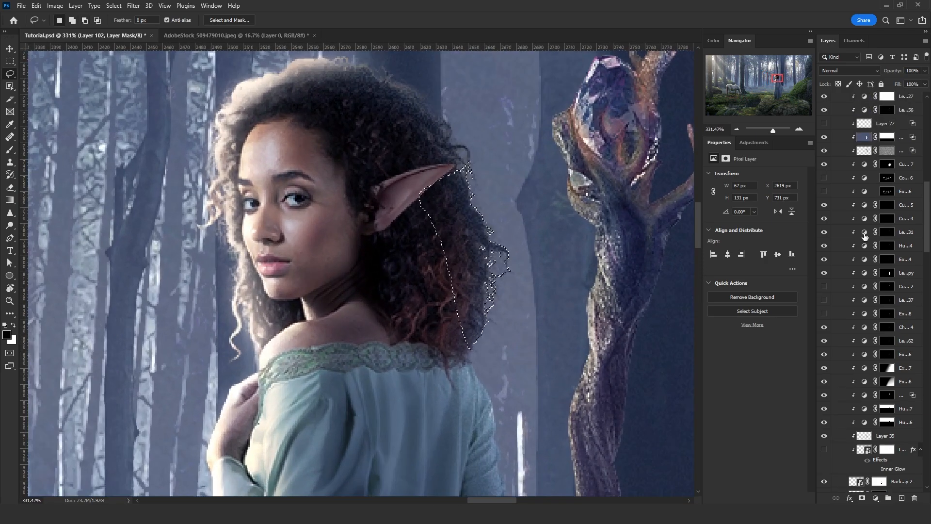
Move the selected back-curl patch of Layer 102's mask across to the model's face.
{"action": "scroll", "coordinate": [865, 236], "scroll_direction": "up", "scroll_amount": 3}
{"action": "left_click", "coordinate": [887, 191]}
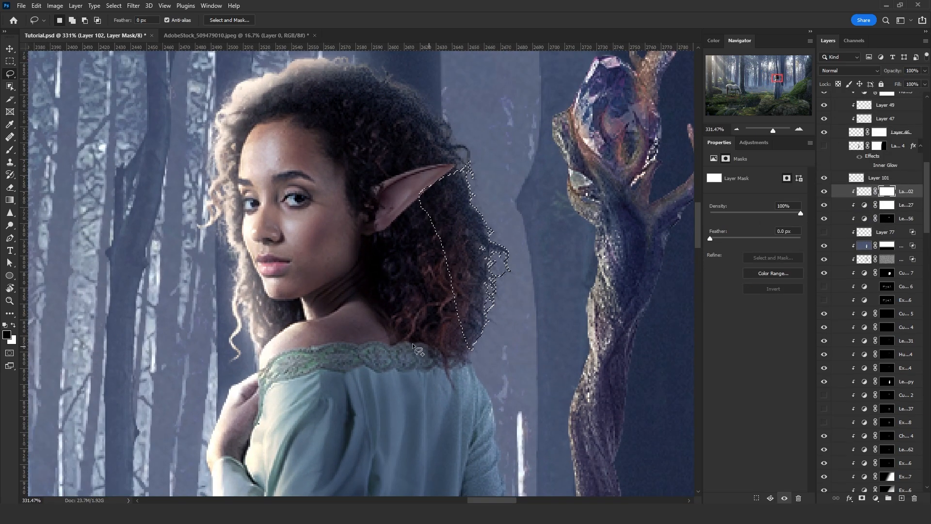
{"action": "key", "text": "shift+F5"}
{"action": "key", "text": "Return"}
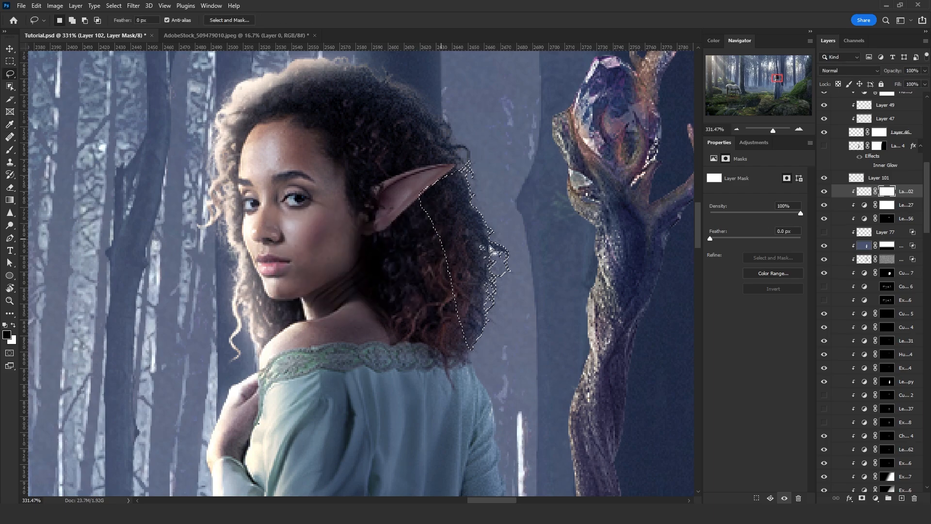
{"action": "left_click", "coordinate": [9, 49]}
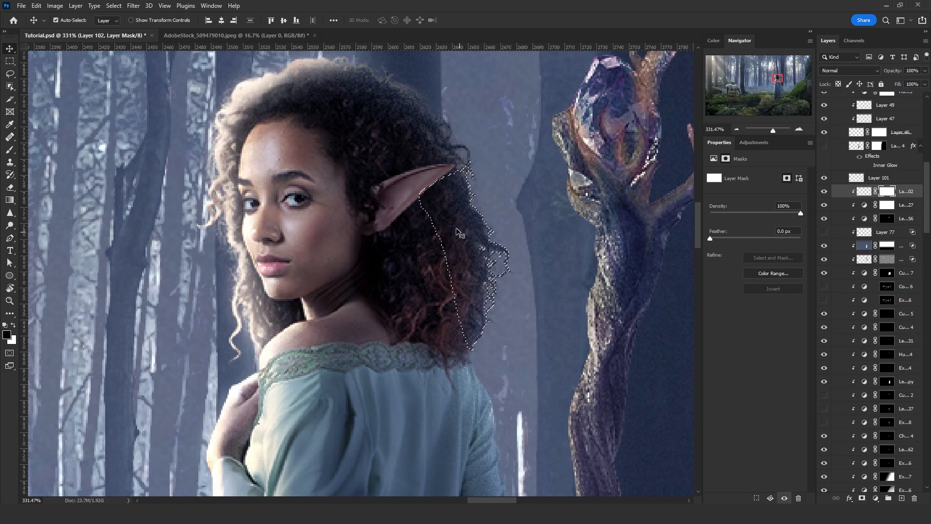
{"action": "left_click_drag", "start_coordinate": [457, 234], "coordinate": [281, 255]}
{"action": "left_click_drag", "start_coordinate": [280, 254], "coordinate": [280, 254]}
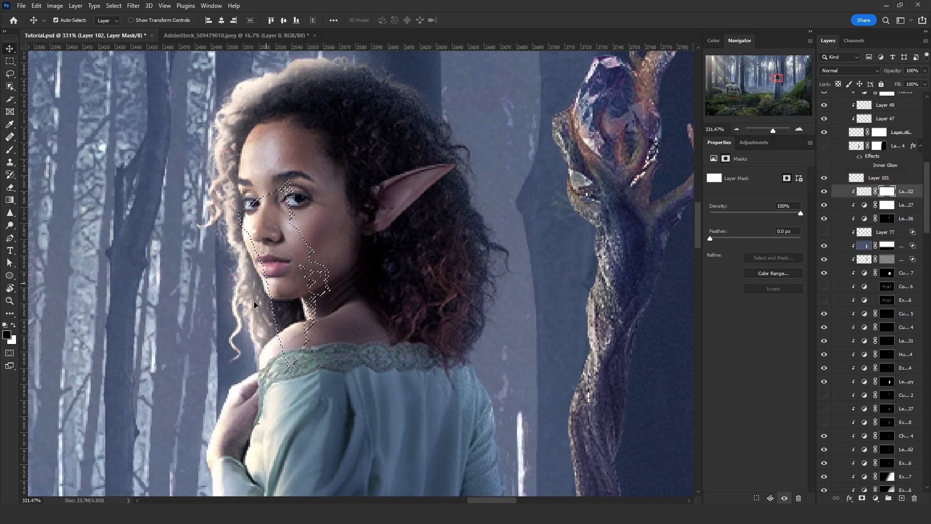
Flip the mask patch horizontally, then rotate and shift it to fit the front curls beside her chin, and apply the transform.
{"action": "key", "text": "ctrl+t"}
{"action": "right_click", "coordinate": [278, 253]}
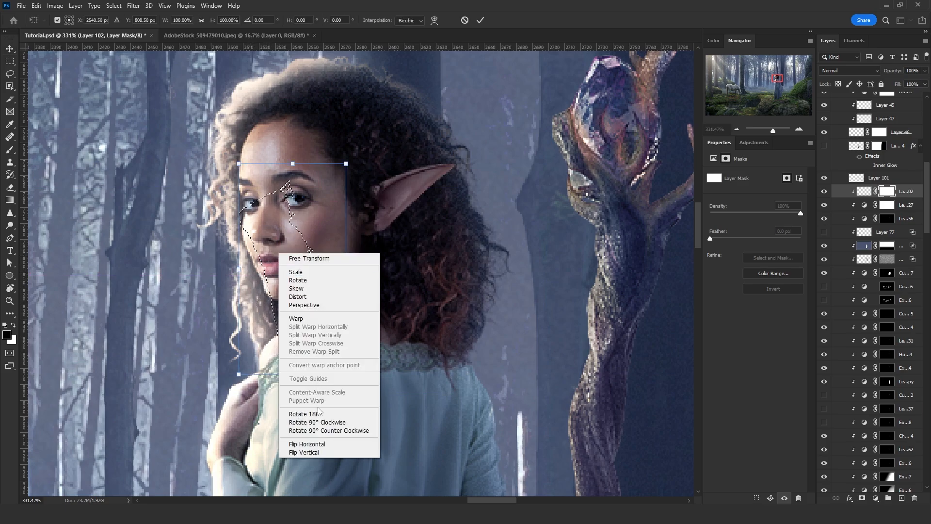
{"action": "left_click", "coordinate": [311, 445]}
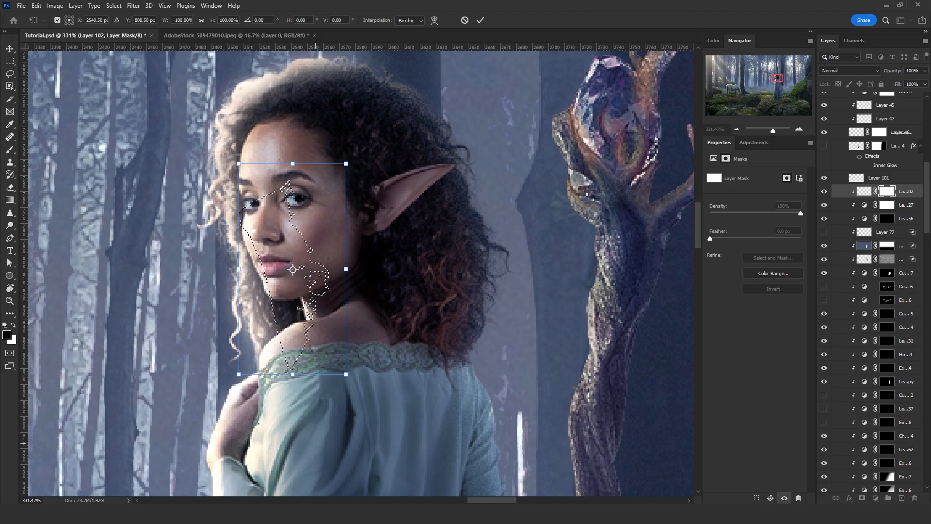
{"action": "left_click_drag", "start_coordinate": [299, 305], "coordinate": [283, 304]}
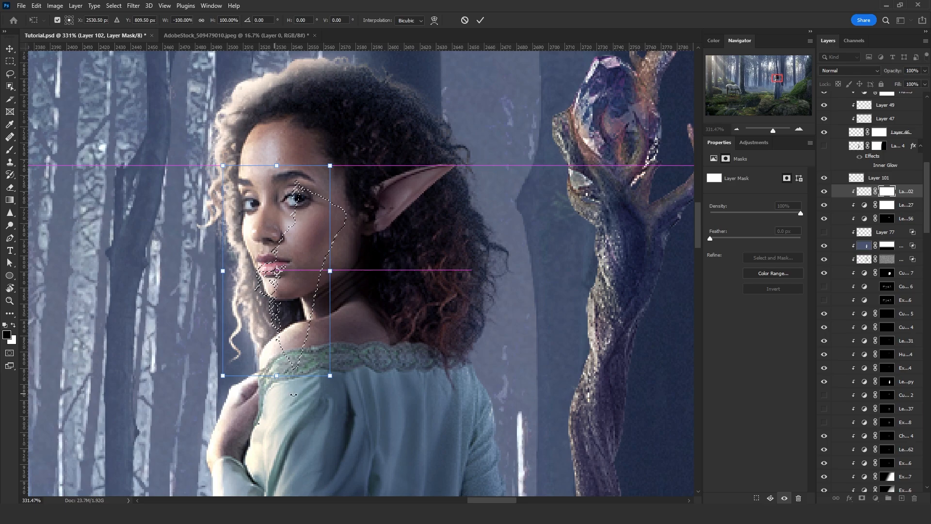
{"action": "mouse_move", "coordinate": [297, 395]}
{"action": "left_mouse_down"}
{"action": "mouse_move", "coordinate": [311, 392]}
{"action": "mouse_move", "coordinate": [303, 393]}
{"action": "left_mouse_up"}
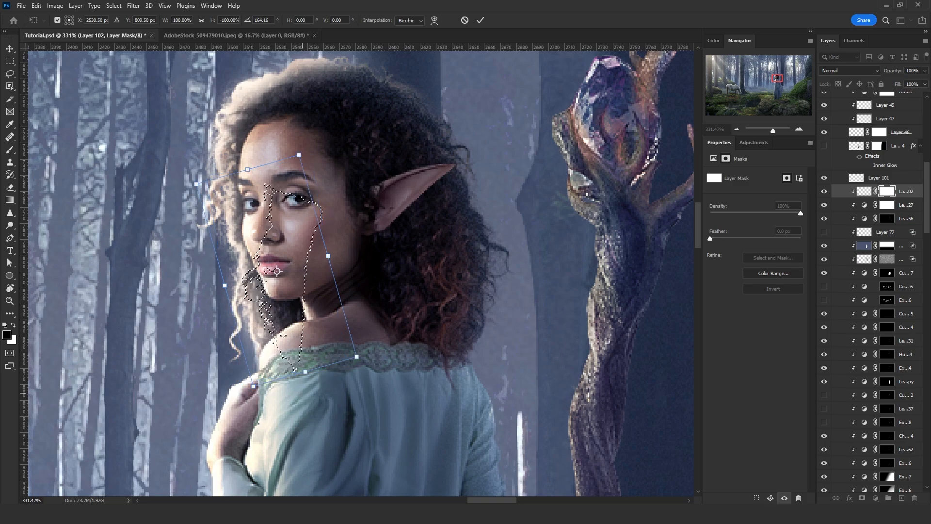
{"action": "left_click_drag", "start_coordinate": [294, 340], "coordinate": [279, 331]}
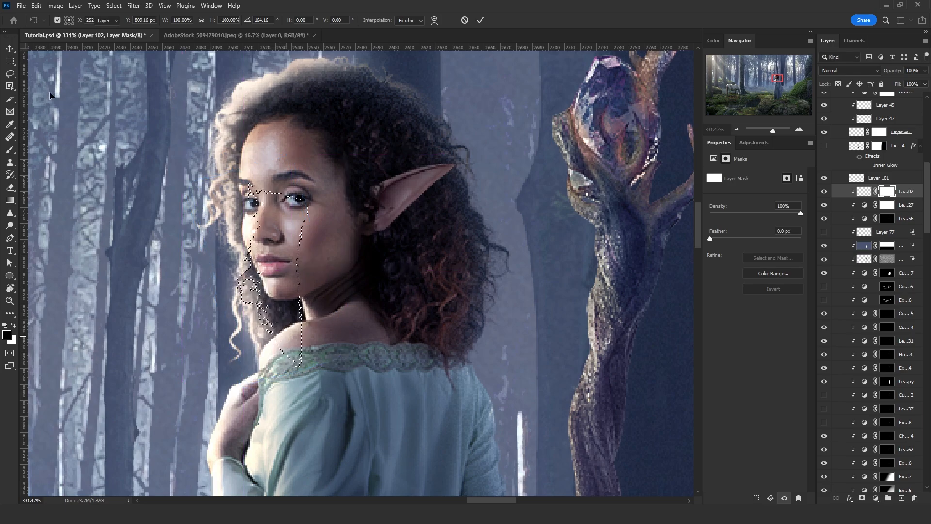
Move the mask patch up along the front hair and warp its upper edge inward toward the forehead hairline.
{"action": "left_click", "coordinate": [8, 50]}
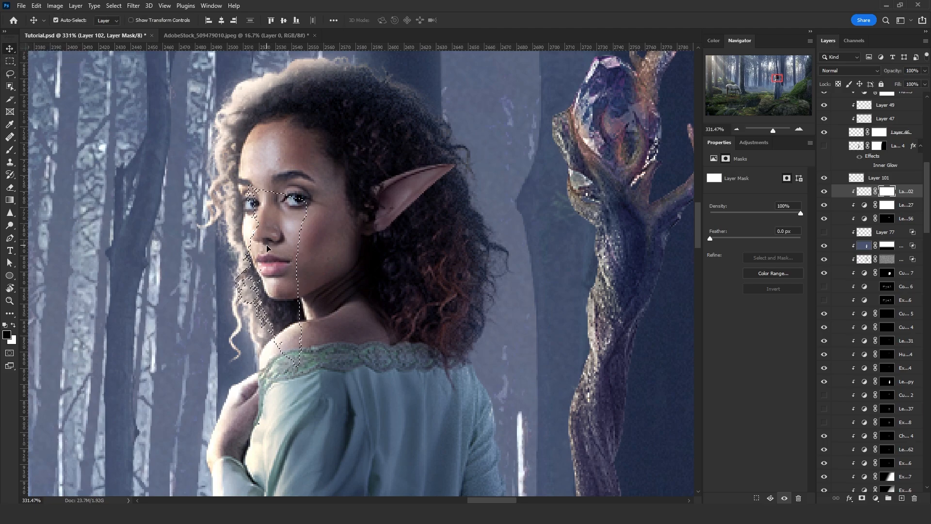
{"action": "left_click_drag", "start_coordinate": [267, 248], "coordinate": [251, 155]}
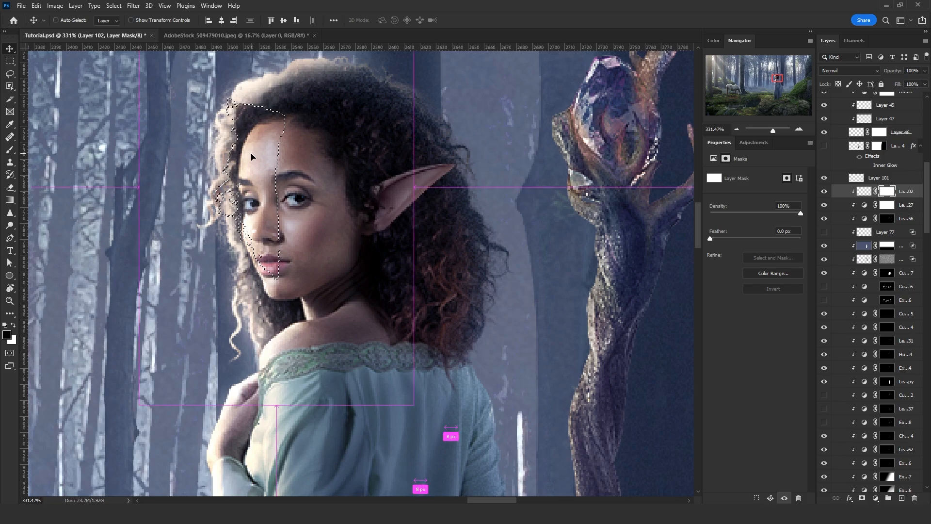
{"action": "key", "text": "ctrl+t"}
{"action": "right_click", "coordinate": [252, 154]}
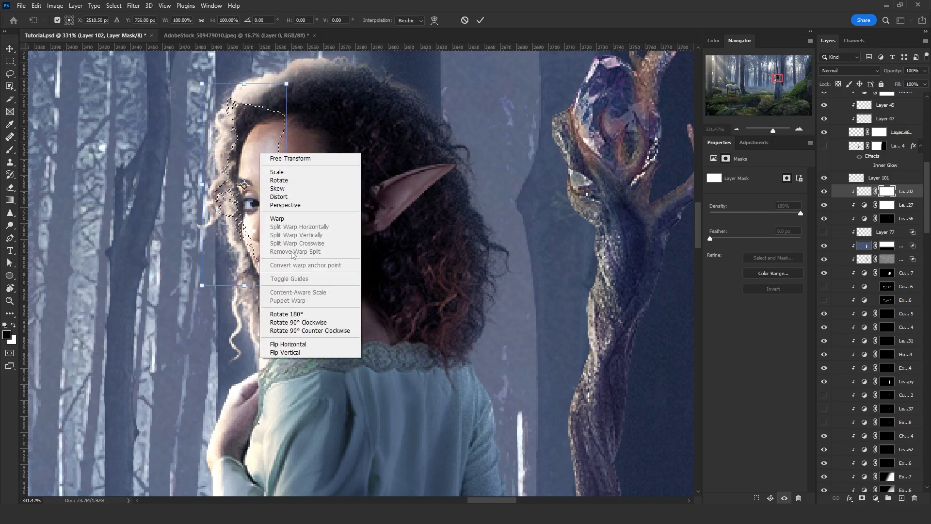
{"action": "left_click", "coordinate": [295, 226]}
{"action": "left_click_drag", "start_coordinate": [234, 91], "coordinate": [245, 100]}
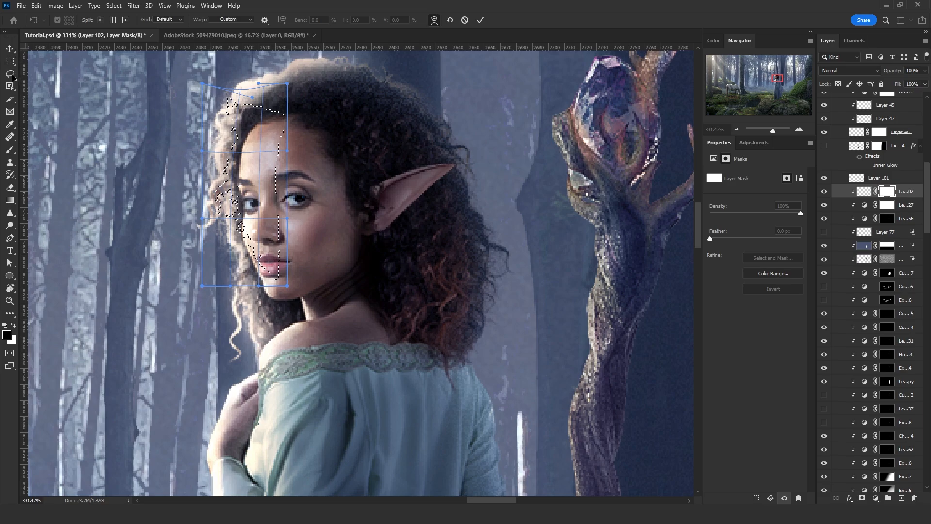
{"action": "left_click", "coordinate": [10, 48]}
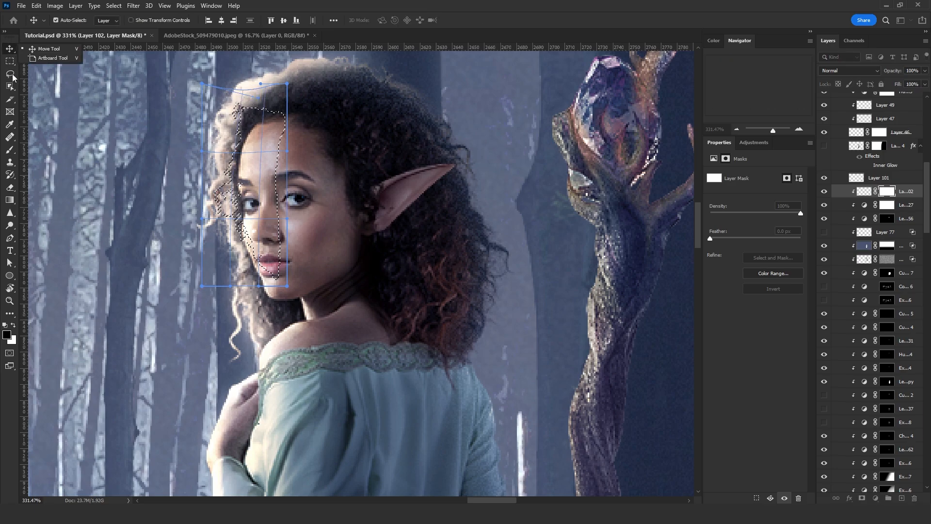
Deselect the mask patch over the front hair with the Lasso tool active.
{"action": "left_click", "coordinate": [10, 74]}
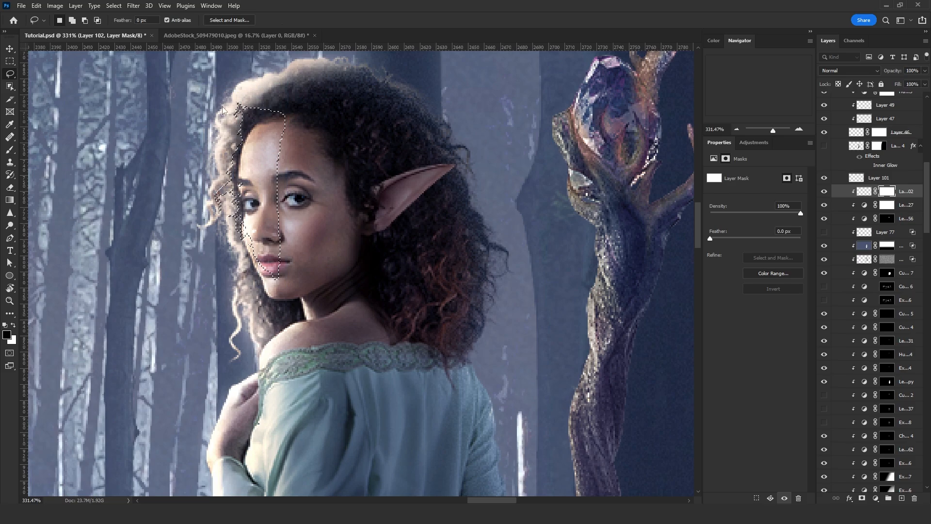
{"action": "right_click", "coordinate": [10, 73]}
{"action": "left_click", "coordinate": [46, 83]}
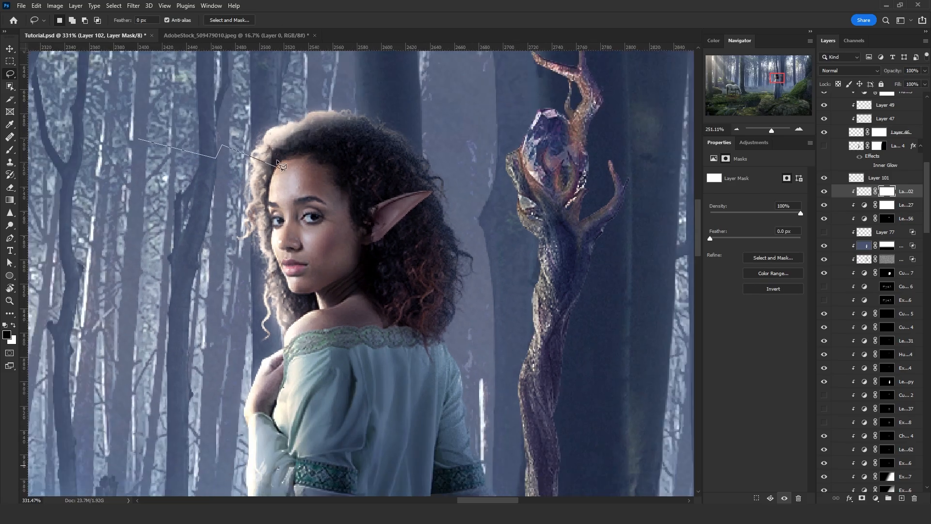
{"action": "right_click", "coordinate": [169, 130]}
{"action": "left_click", "coordinate": [189, 137]}
{"action": "scroll", "coordinate": [281, 169], "scroll_direction": "down", "scroll_amount": 8}
{"action": "scroll", "coordinate": [255, 168], "scroll_direction": "up", "scroll_amount": 3}
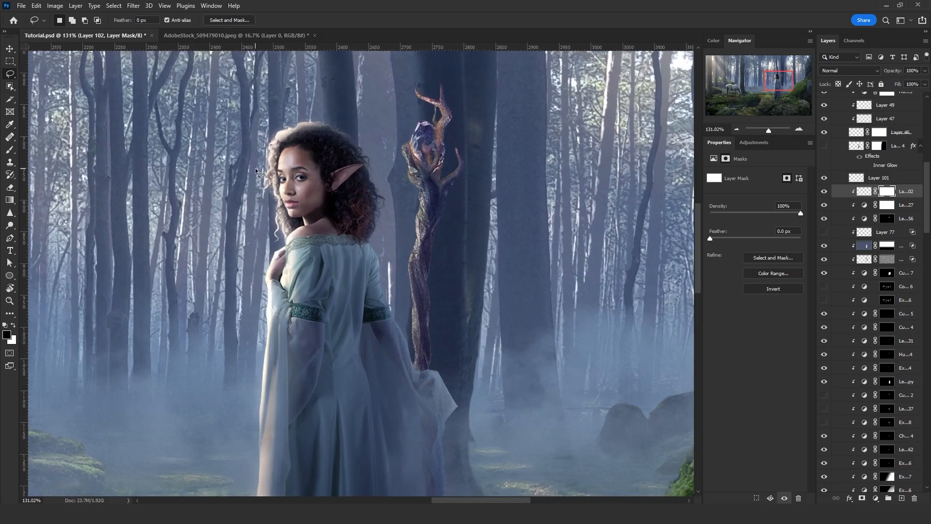
{"action": "scroll", "coordinate": [255, 167], "scroll_direction": "up", "scroll_amount": 3}
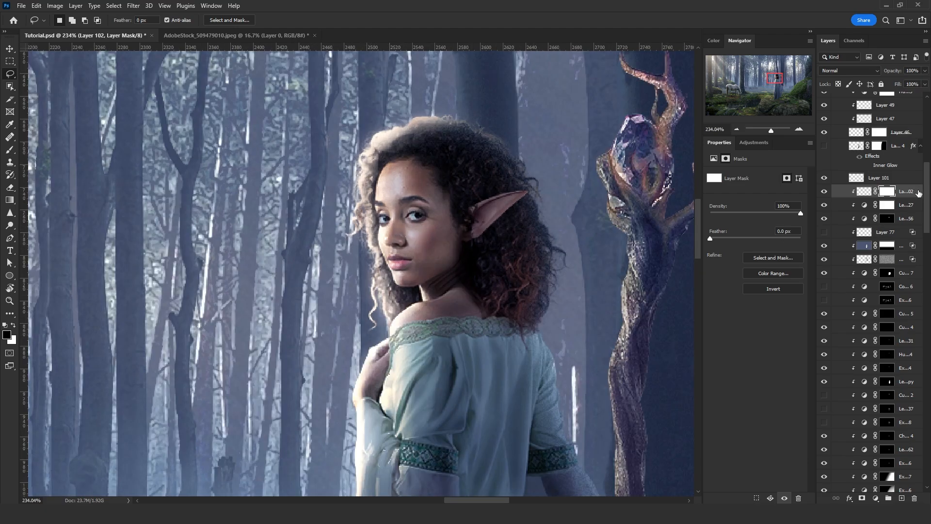
Set Layer 102's Blend If underlying layer range to 0 / 43 for the blacks and 25 / 255 for the whites.
{"action": "left_click", "coordinate": [918, 193]}
{"action": "double_click", "coordinate": [898, 198]}
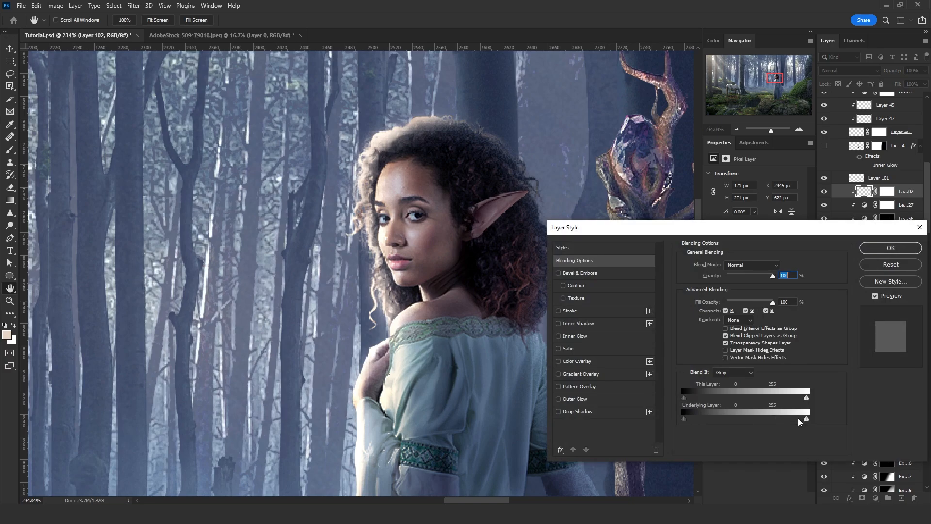
{"action": "left_click_drag", "start_coordinate": [790, 420], "coordinate": [688, 422]}
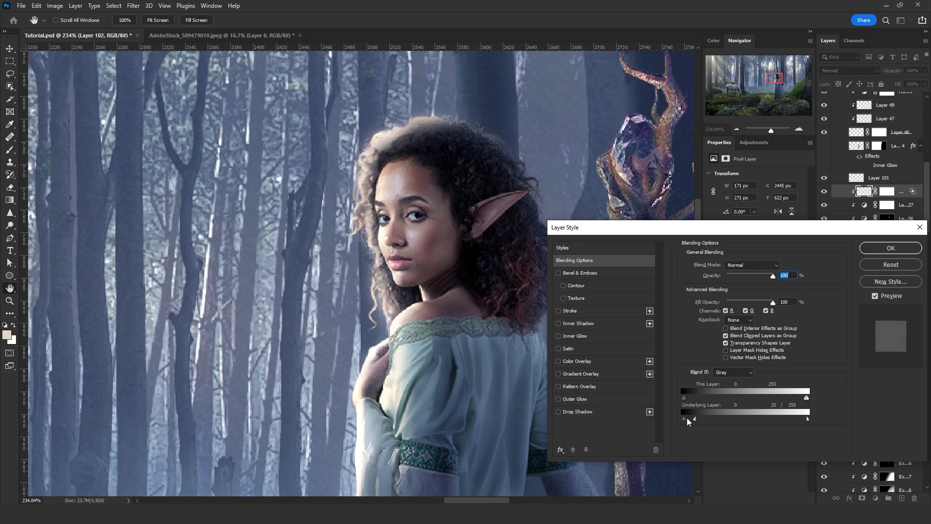
{"action": "mouse_move", "coordinate": [692, 420]}
{"action": "left_mouse_down"}
{"action": "mouse_move", "coordinate": [713, 420]}
{"action": "mouse_move", "coordinate": [705, 421]}
{"action": "left_mouse_up"}
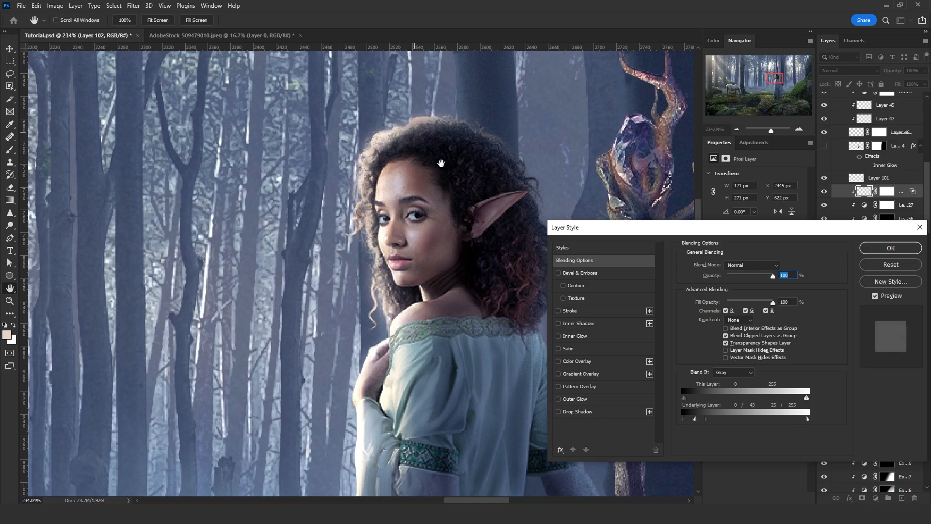
{"action": "left_click", "coordinate": [891, 248]}
{"action": "key", "text": "z"}
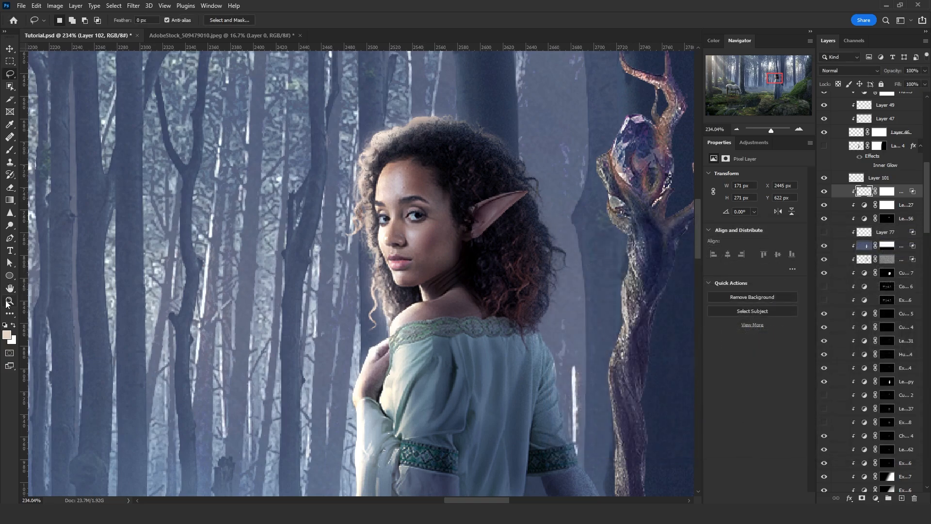
Add a new layer above Layer 102, set its blend mode to Screen and choose the Brush tool.
{"action": "left_click", "coordinate": [901, 498]}
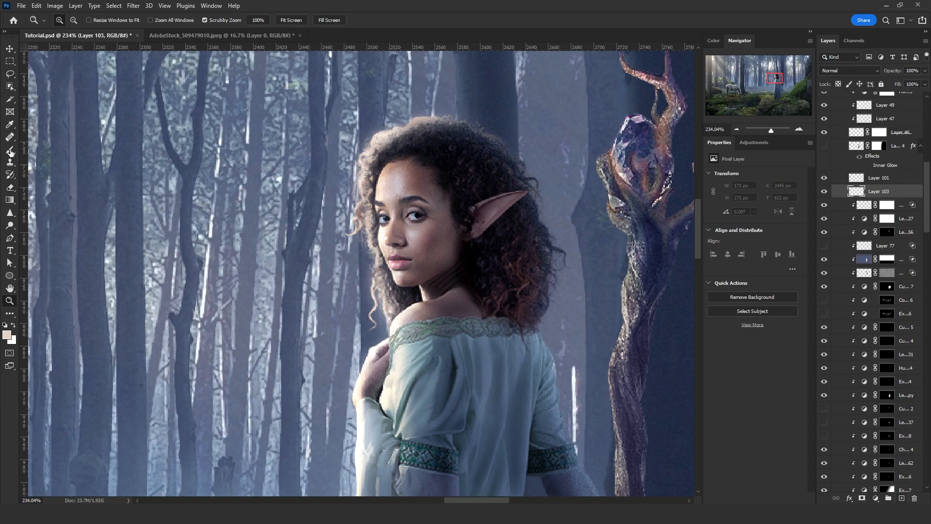
{"action": "left_click", "coordinate": [10, 151]}
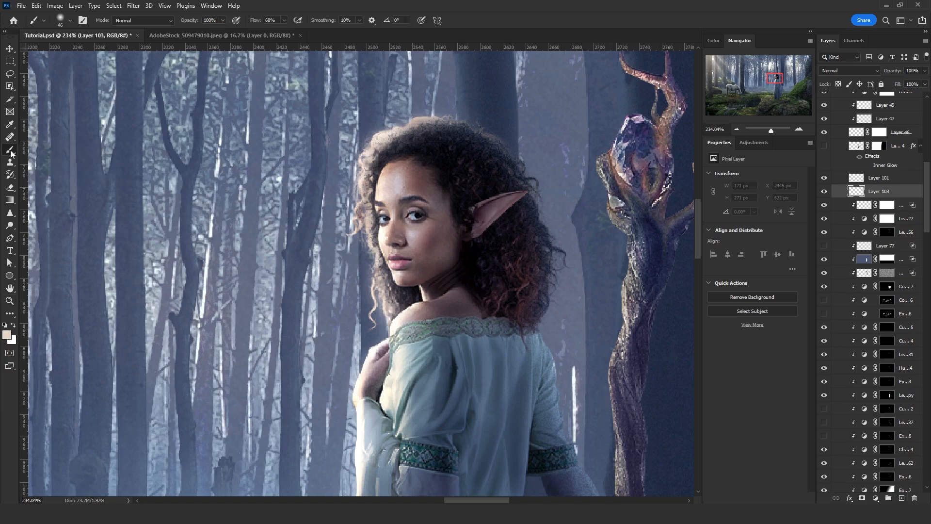
{"action": "left_click", "coordinate": [834, 70]}
{"action": "left_click", "coordinate": [833, 145]}
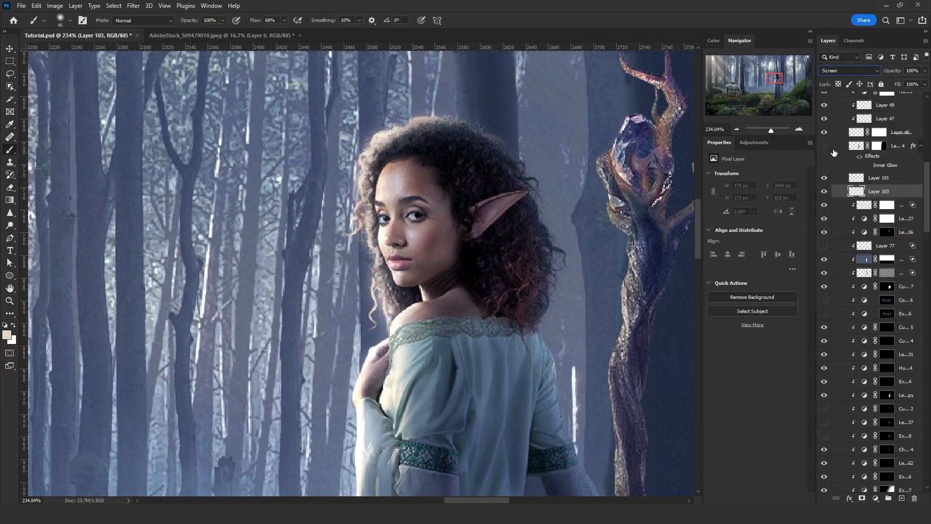
{"action": "left_click", "coordinate": [370, 152], "text": "alt"}
{"action": "left_click_drag", "start_coordinate": [376, 320], "coordinate": [380, 297]}
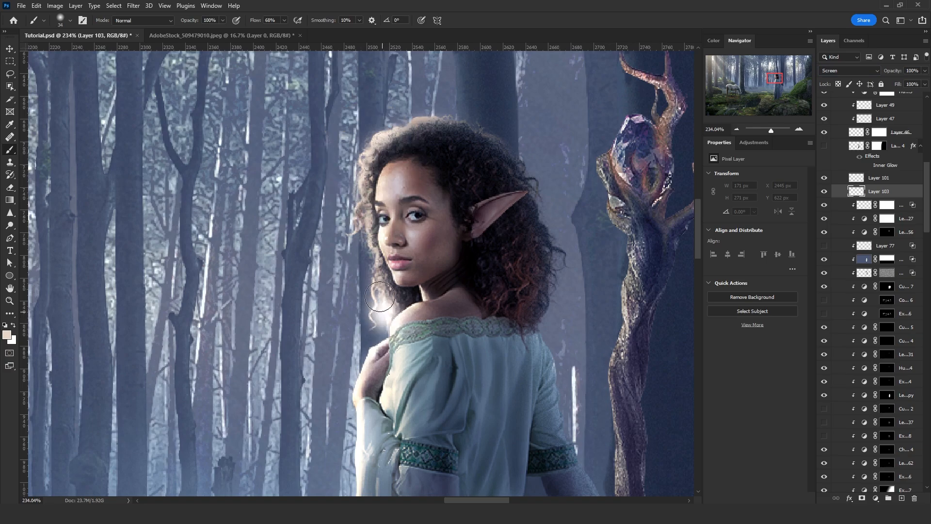
{"action": "key", "text": "ctrl+z"}
Paint a faint warm glow along the front edge and top of the hair on Layer 103 with a soft brush at 3% flow.
{"action": "left_click", "coordinate": [270, 20]}
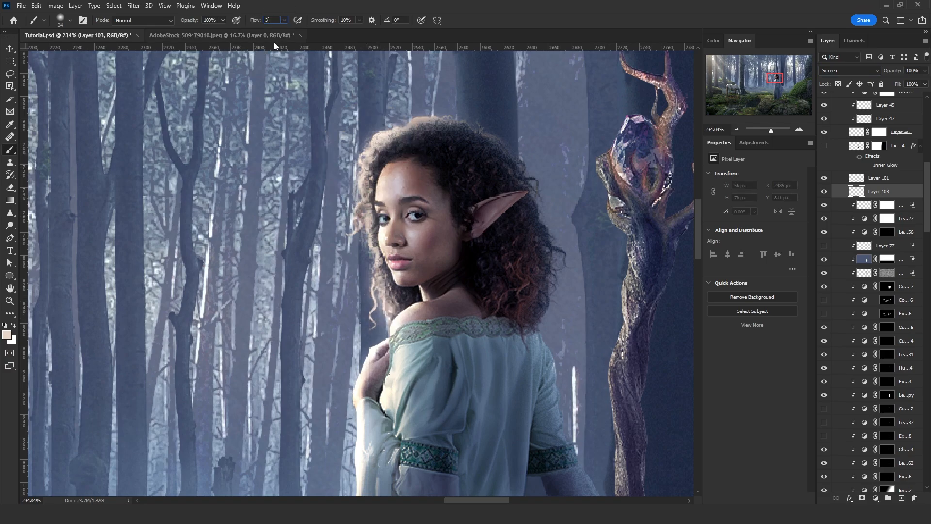
{"action": "right_click", "coordinate": [359, 224], "text": "alt"}
{"action": "mouse_move", "coordinate": [386, 315]}
{"action": "left_mouse_down"}
{"action": "mouse_move", "coordinate": [362, 168]}
{"action": "mouse_move", "coordinate": [368, 144]}
{"action": "mouse_move", "coordinate": [423, 121]}
{"action": "left_mouse_up"}
{"action": "right_click", "coordinate": [378, 276], "text": "alt"}
{"action": "right_click", "coordinate": [366, 209], "text": "alt"}
{"action": "right_click", "coordinate": [369, 158], "text": "alt"}
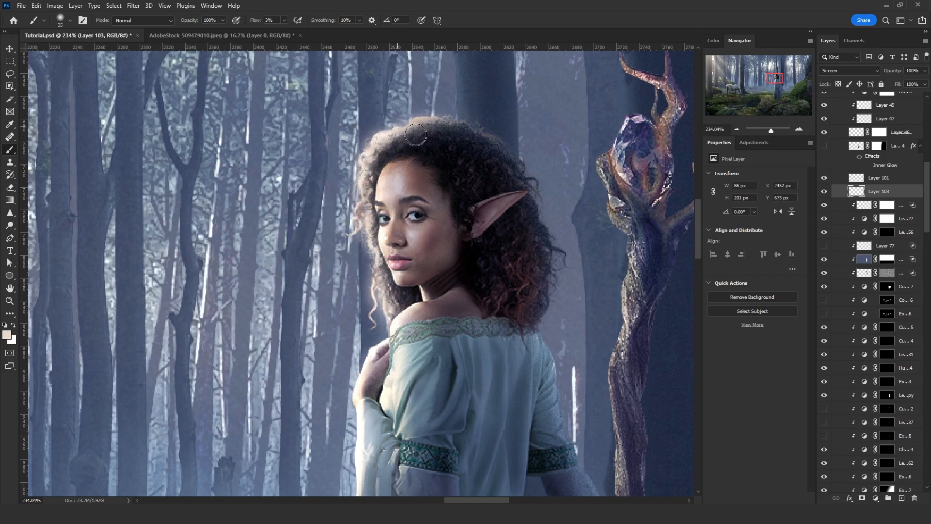
{"action": "left_click", "coordinate": [9, 301]}
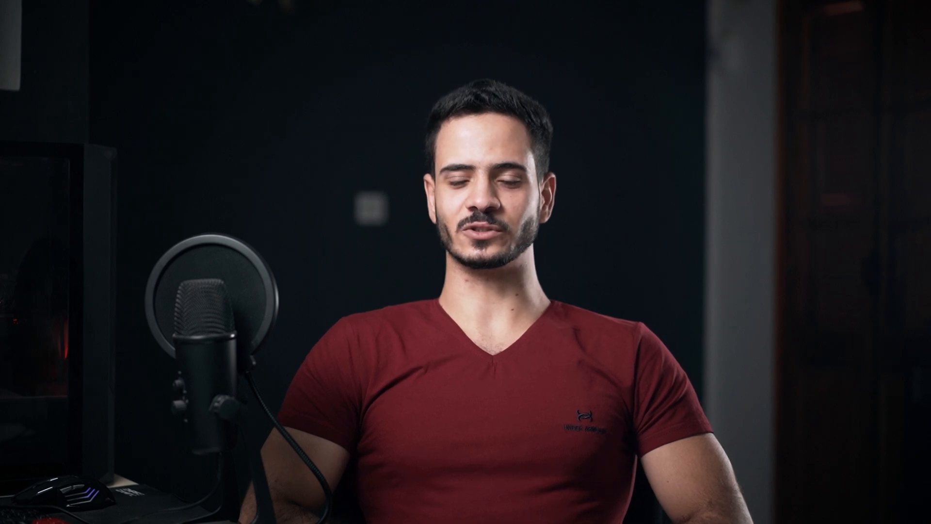